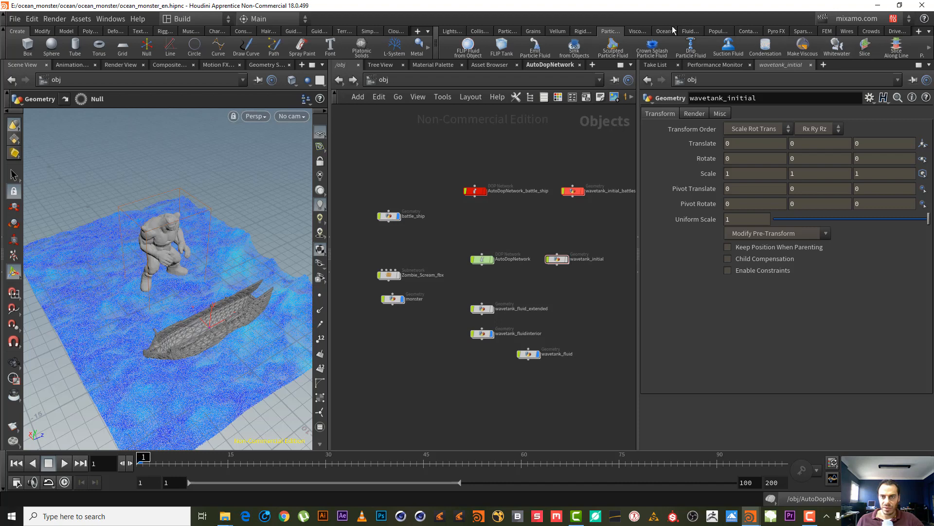
- Apply the Whitewater tool to the wavetank FLIP object inside AutoDopNetwork and return to the object level
{"action": "left_click", "coordinate": [664, 31]}
{"action": "left_click", "coordinate": [695, 46]}
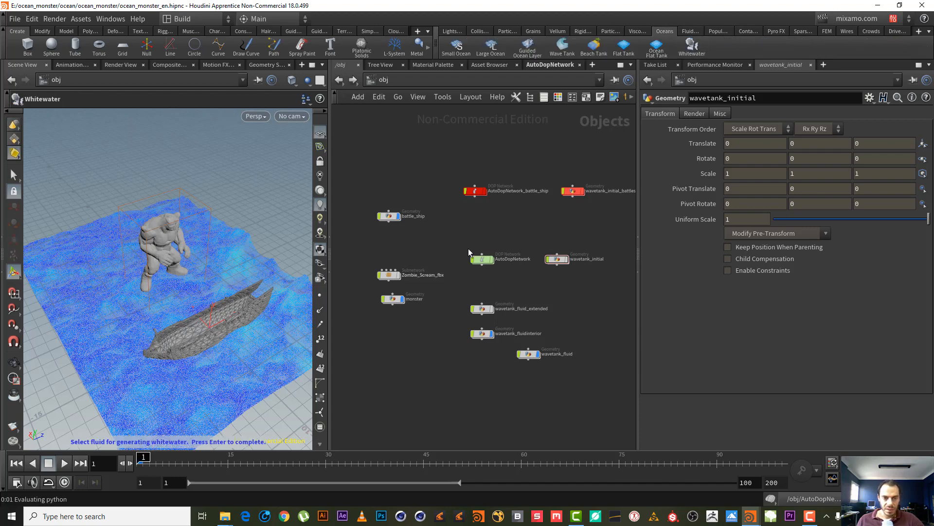
{"action": "double_click", "coordinate": [482, 261]}
{"action": "middle_click_drag", "start_coordinate": [440, 264], "coordinate": [599, 228]}
{"action": "left_click_drag", "start_coordinate": [475, 216], "coordinate": [439, 335]}
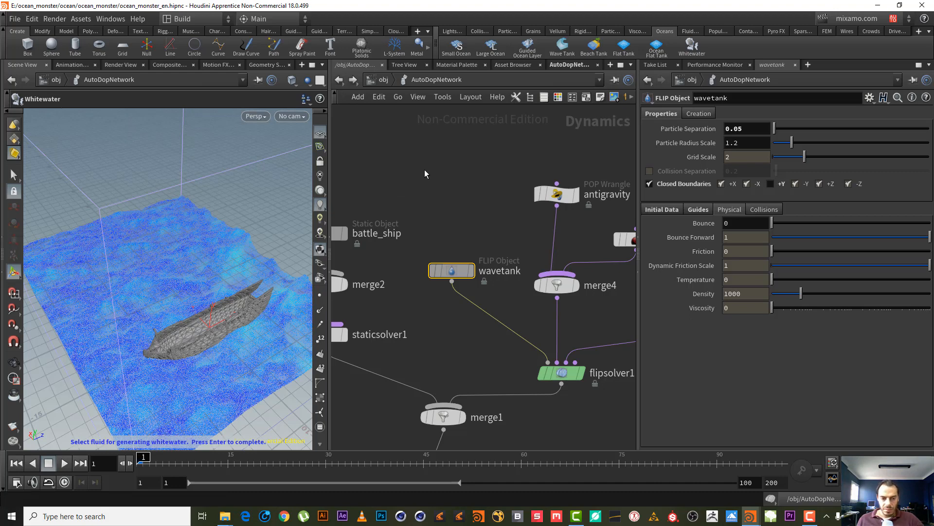
{"action": "left_click", "coordinate": [381, 83]}
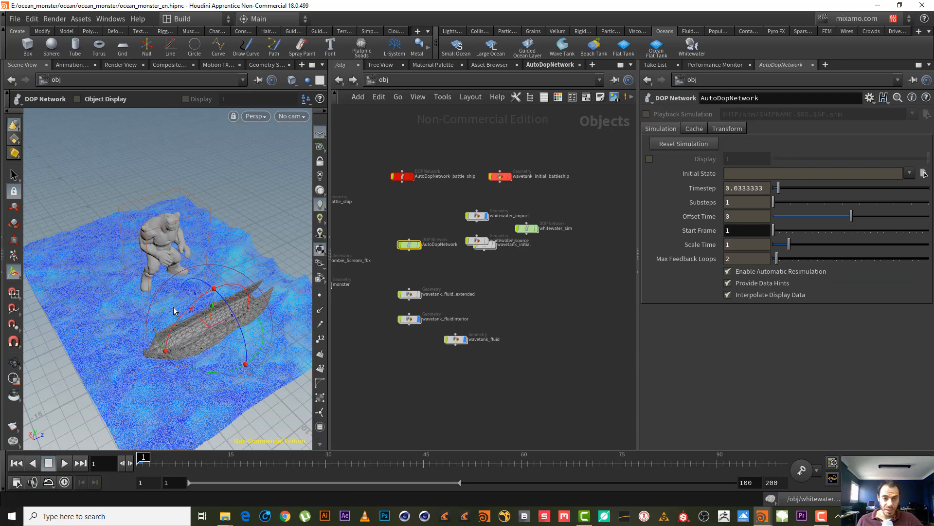
- Move the whitewater_import, whitewater_source and whitewater_sim nodes together into the empty area below wavetank_fluid
{"action": "right_click_drag", "start_coordinate": [174, 309], "coordinate": [178, 278], "text": "alt"}
{"action": "scroll", "coordinate": [518, 261], "scroll_direction": "up", "scroll_amount": 5}
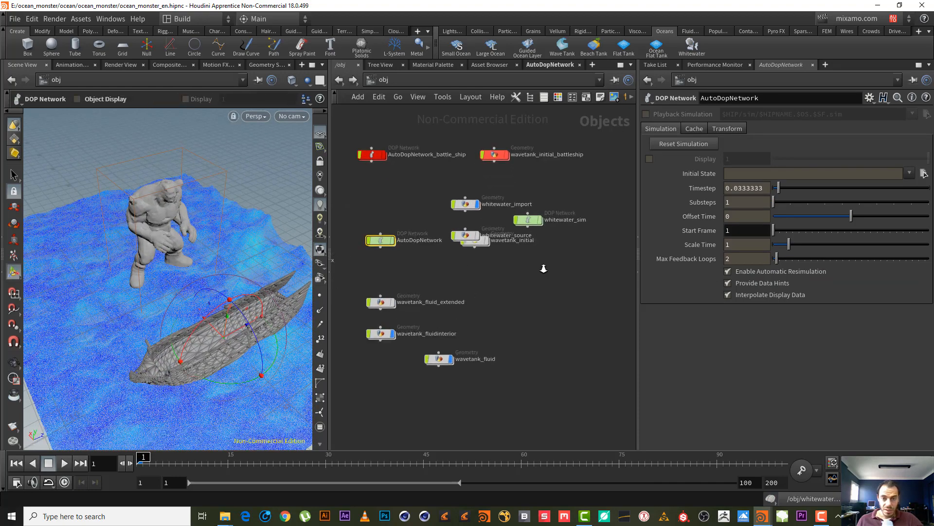
{"action": "scroll", "coordinate": [537, 278], "scroll_direction": "down", "scroll_amount": 4}
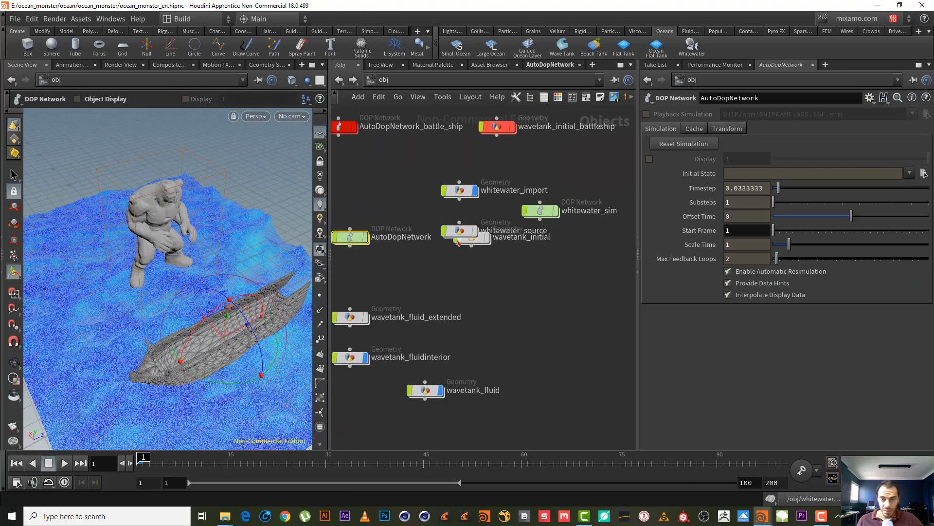
{"action": "left_click", "coordinate": [459, 190]}
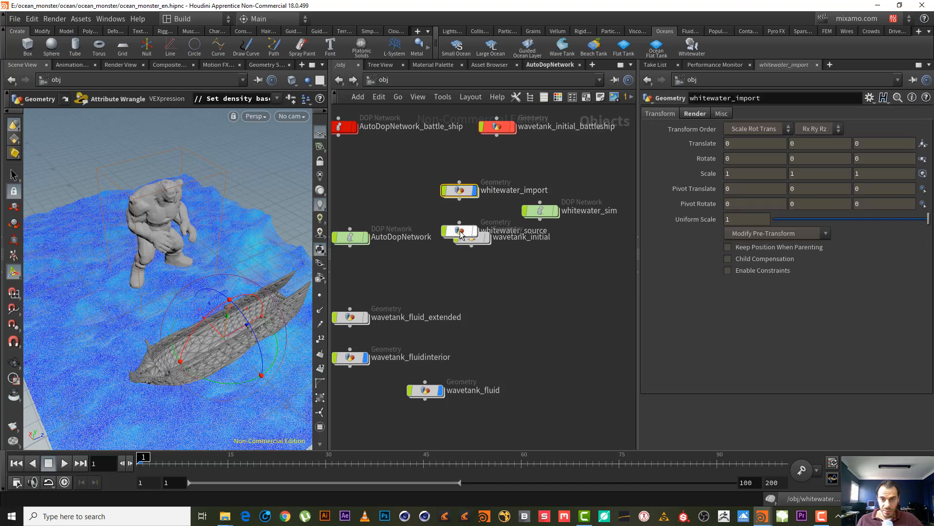
{"action": "left_click", "coordinate": [461, 233], "text": "shift"}
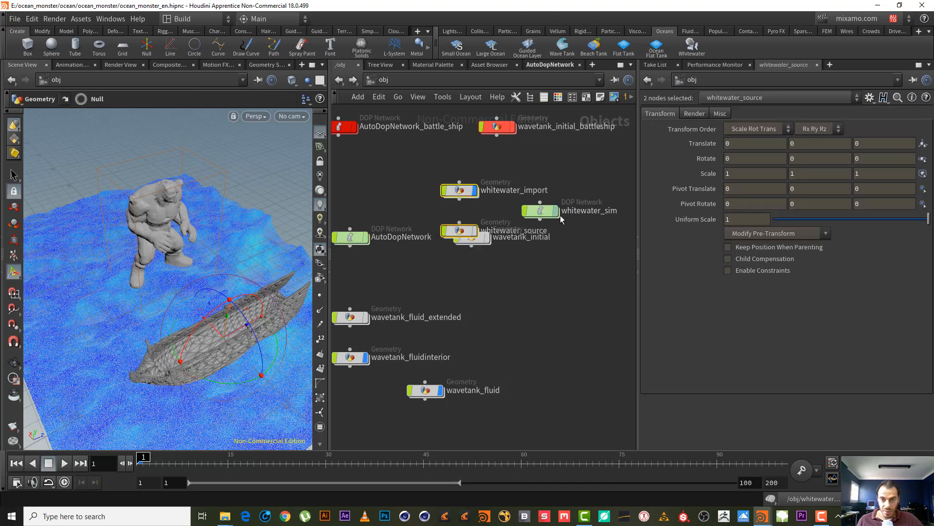
{"action": "left_click", "coordinate": [541, 210], "text": "shift"}
{"action": "left_click_drag", "start_coordinate": [544, 213], "coordinate": [593, 379]}
{"action": "middle_click_drag", "start_coordinate": [570, 299], "coordinate": [560, 178]}
{"action": "left_click_drag", "start_coordinate": [498, 278], "coordinate": [472, 406]}
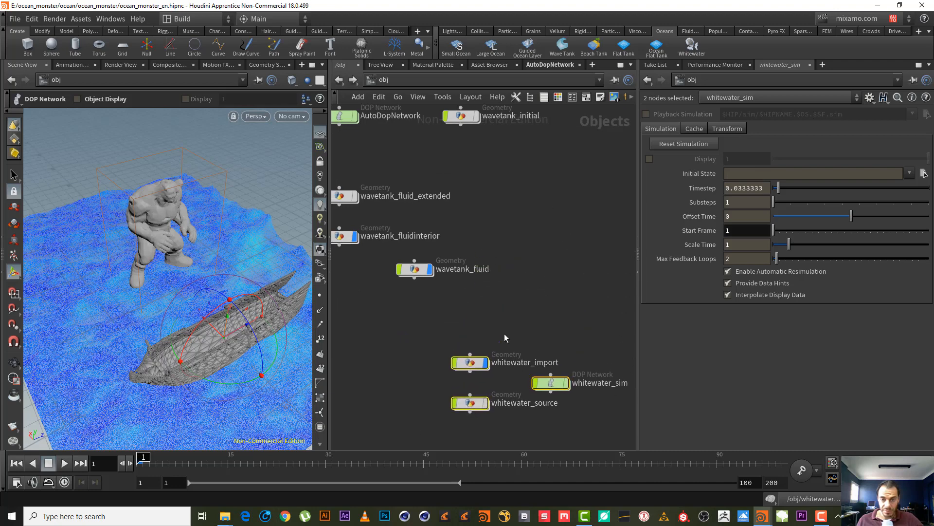
- Color the whitewater_sim node purple and the whitewater_import and whitewater_source nodes light blue
{"action": "key", "text": "c"}
{"action": "middle_click_drag", "start_coordinate": [509, 431], "coordinate": [471, 406]}
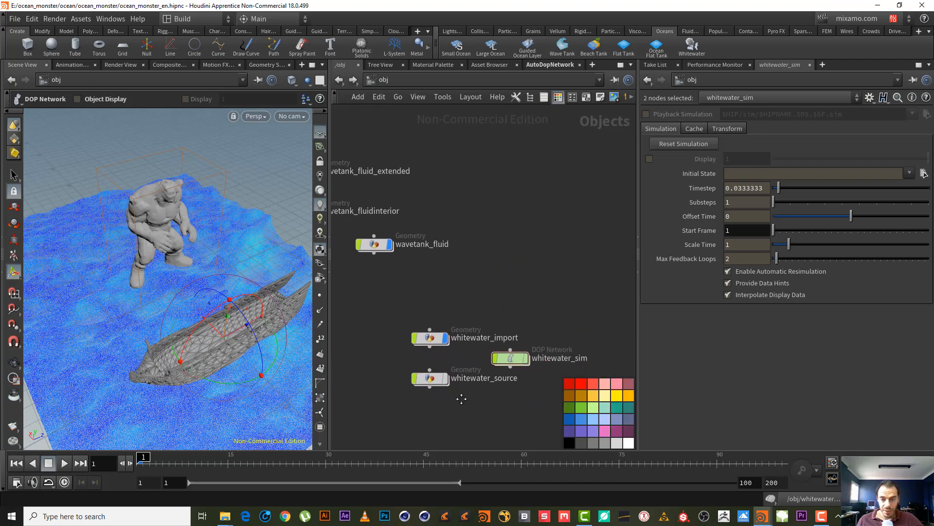
{"action": "left_click", "coordinate": [569, 419]}
{"action": "left_click_drag", "start_coordinate": [455, 304], "coordinate": [416, 410]}
{"action": "left_click", "coordinate": [598, 419]}
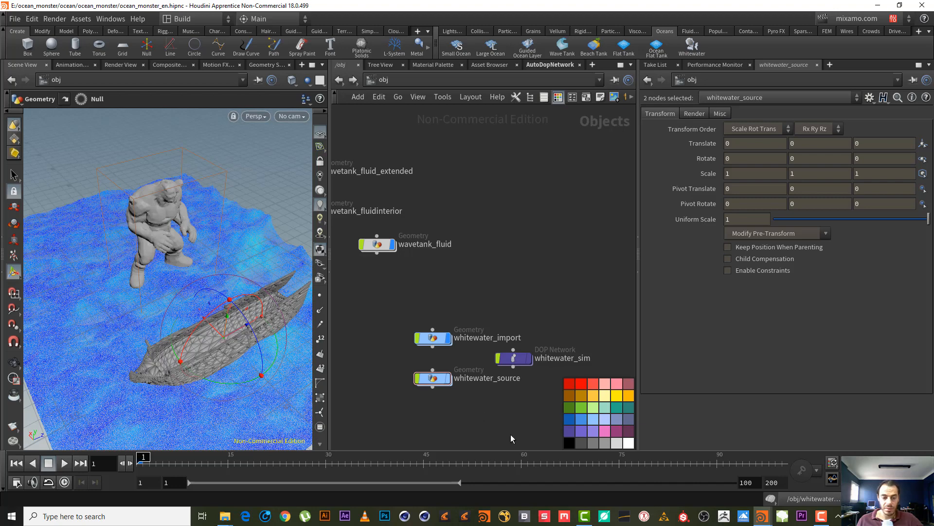
{"action": "key", "text": "c"}
- Open the whitewater_source network and hide the other objects in the viewport
{"action": "scroll", "coordinate": [535, 404], "scroll_direction": "up", "scroll_amount": 2}
{"action": "scroll", "coordinate": [560, 393], "scroll_direction": "up", "scroll_amount": 1}
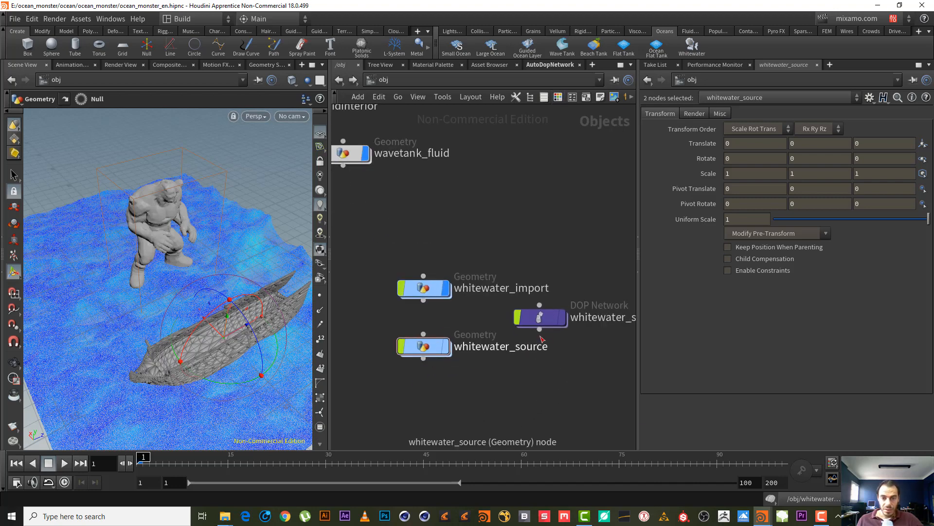
{"action": "double_click", "coordinate": [430, 350]}
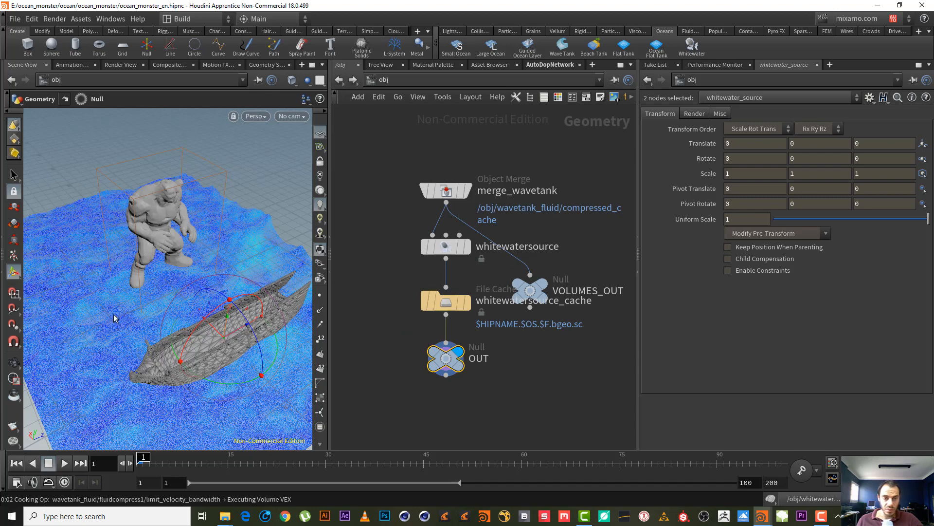
{"action": "left_click", "coordinate": [310, 85]}
{"action": "left_click", "coordinate": [334, 118]}
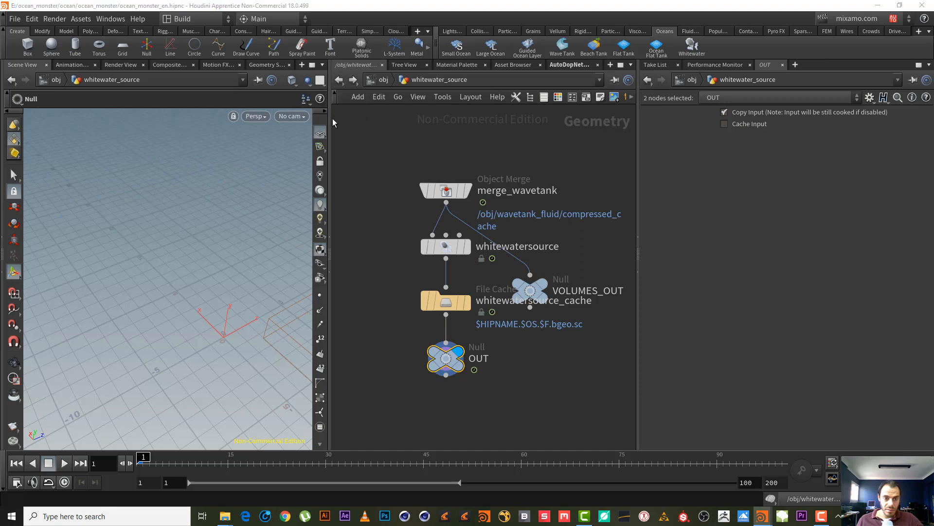
- Play the simulation to preview the whitewater emission over the first few frames, and stop the playback
{"action": "left_click", "coordinate": [64, 463]}
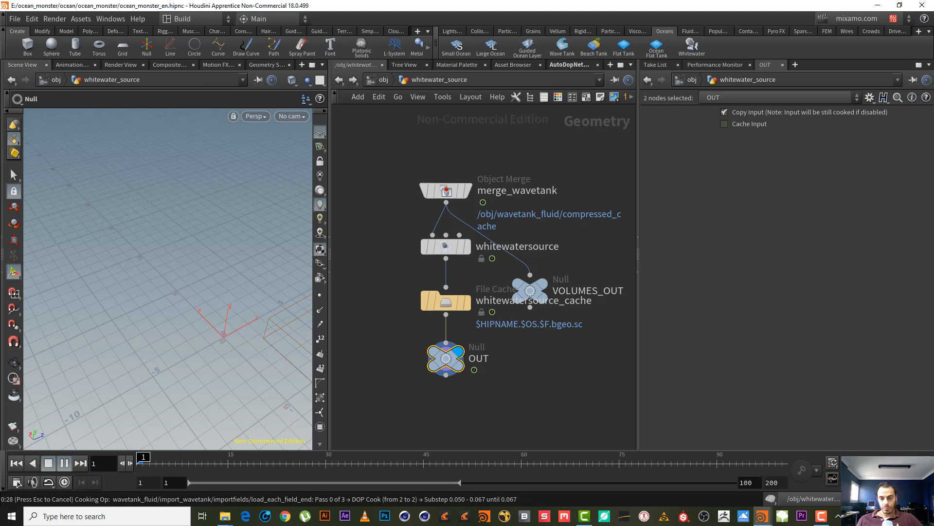
{"action": "left_click", "coordinate": [822, 516]}
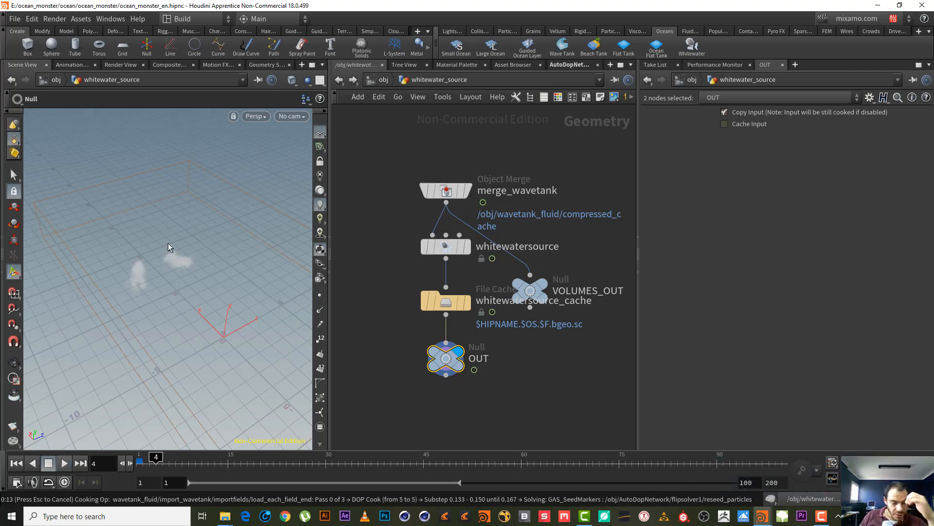
{"action": "key", "text": "Escape"}
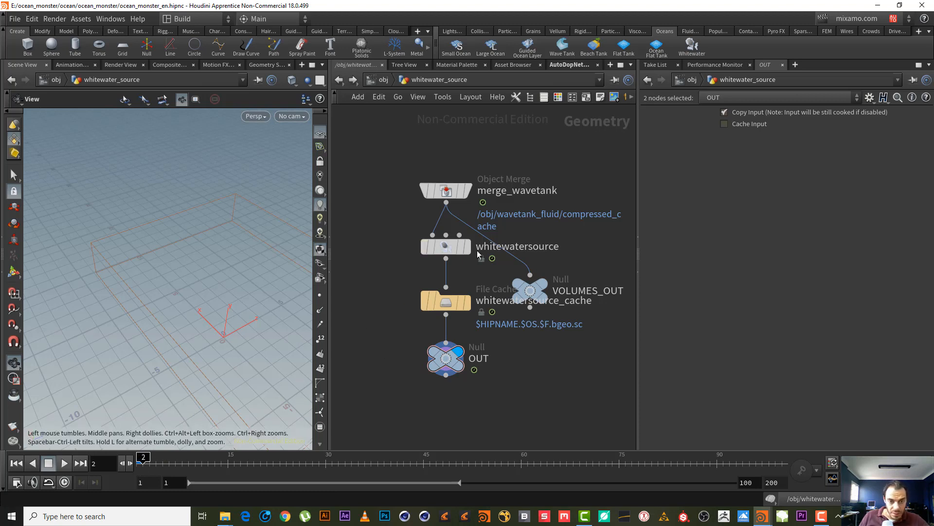
- Go to frame 3 and show only the whitewater source with the Hide Other Objects display option
{"action": "left_click", "coordinate": [93, 463]}
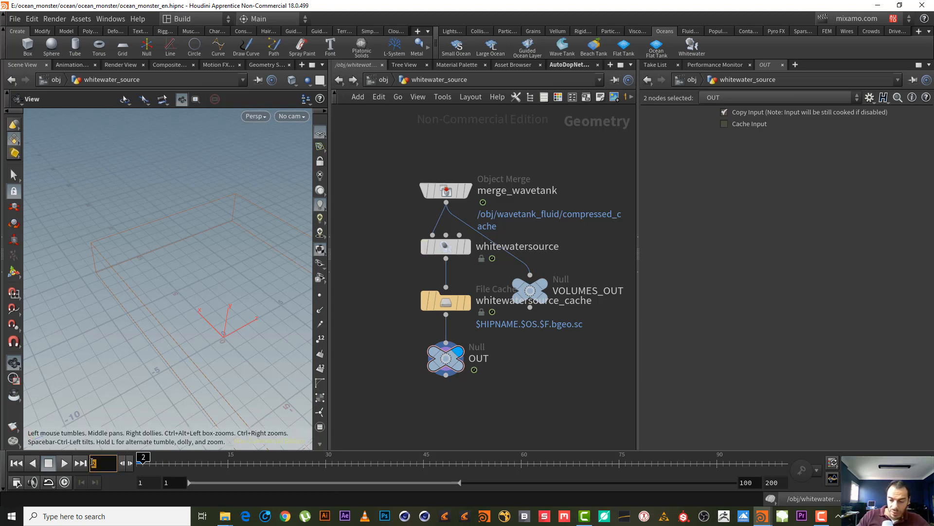
{"action": "type", "text": "3"}
{"action": "key", "text": "Return"}
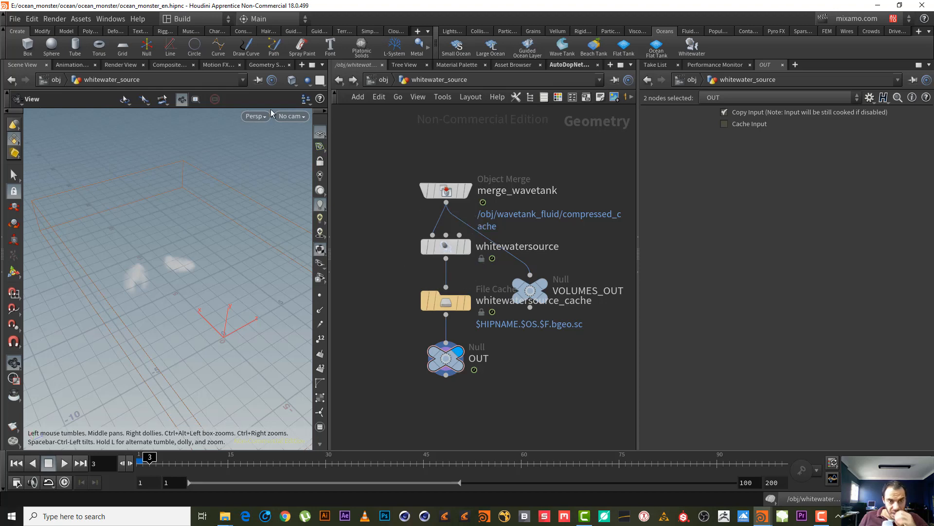
{"action": "right_click_drag", "start_coordinate": [135, 281], "coordinate": [214, 270]}
{"action": "left_click", "coordinate": [307, 80]}
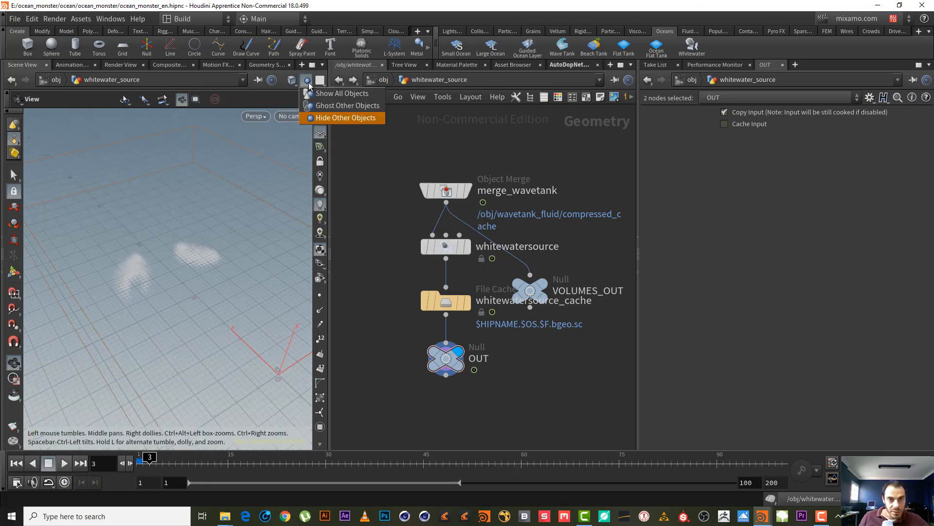
{"action": "left_click", "coordinate": [317, 120]}
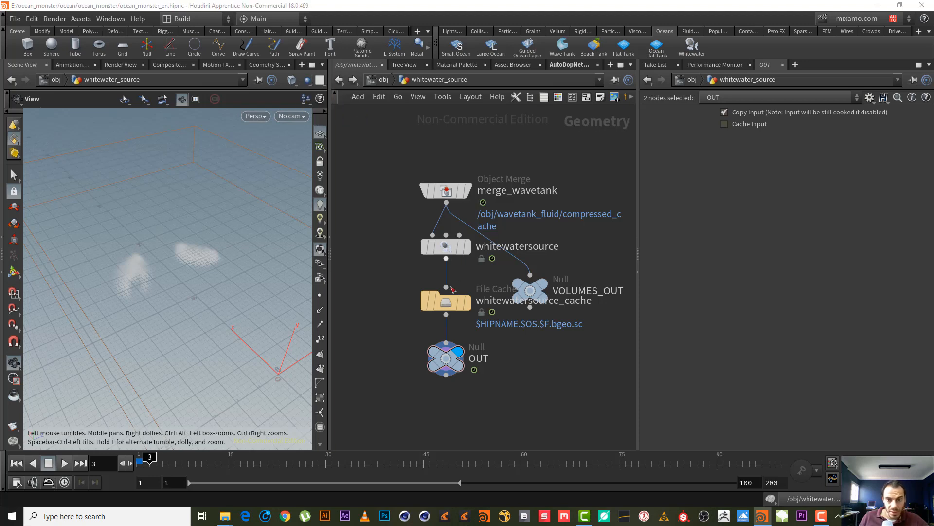
- Enable Source Particles in the visualization settings of the whitewatersource node
{"action": "left_click", "coordinate": [446, 247]}
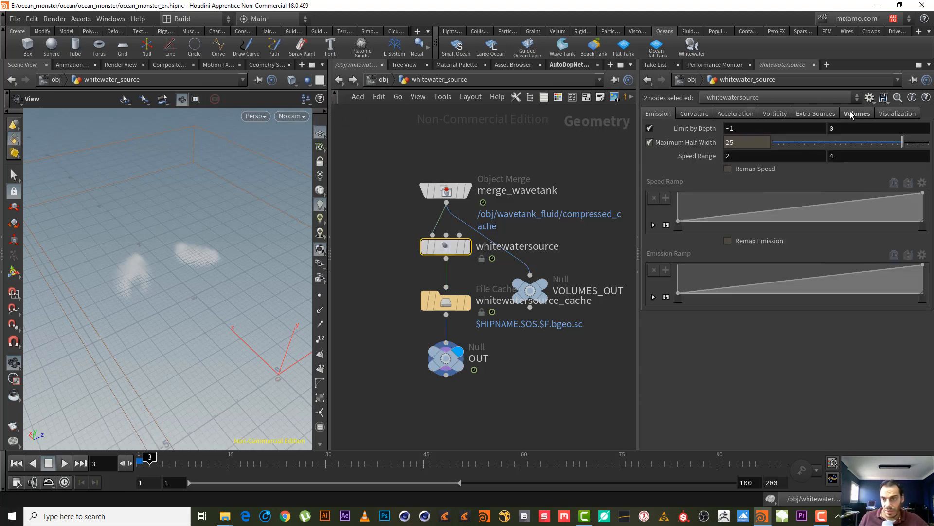
{"action": "left_click", "coordinate": [899, 113]}
{"action": "left_click", "coordinate": [729, 127]}
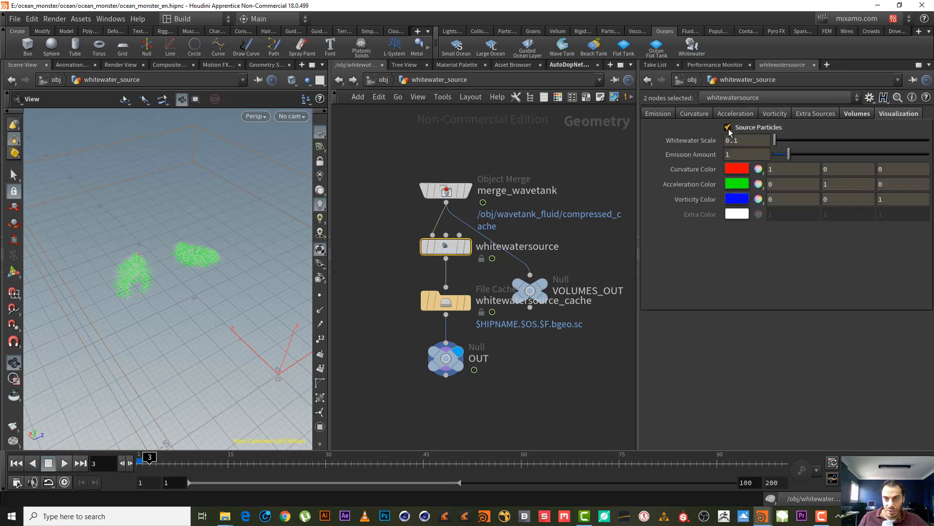
- Examine the colored whitewater source particles at frame 3 from several angles and distances
{"action": "left_click_drag", "start_coordinate": [179, 267], "coordinate": [269, 238]}
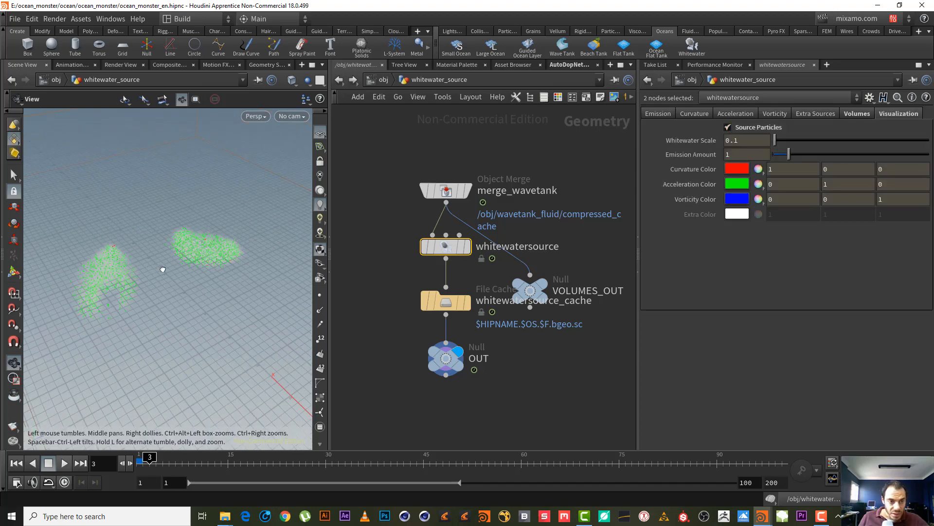
{"action": "left_click_drag", "start_coordinate": [161, 267], "coordinate": [80, 295]}
{"action": "middle_click_drag", "start_coordinate": [81, 295], "coordinate": [221, 290]}
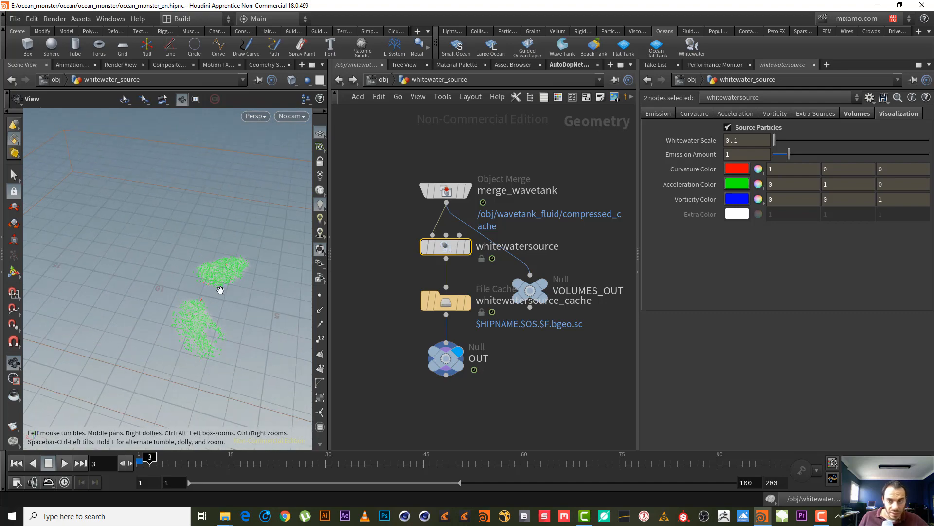
{"action": "right_click_drag", "start_coordinate": [221, 290], "coordinate": [363, 254]}
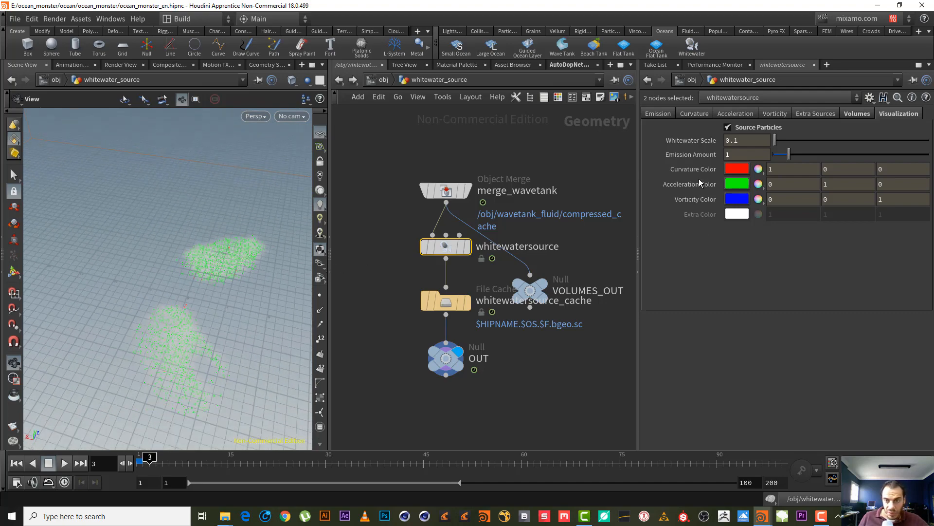
{"action": "middle_click_drag", "start_coordinate": [205, 269], "coordinate": [125, 249]}
{"action": "right_click_drag", "start_coordinate": [146, 278], "coordinate": [107, 334]}
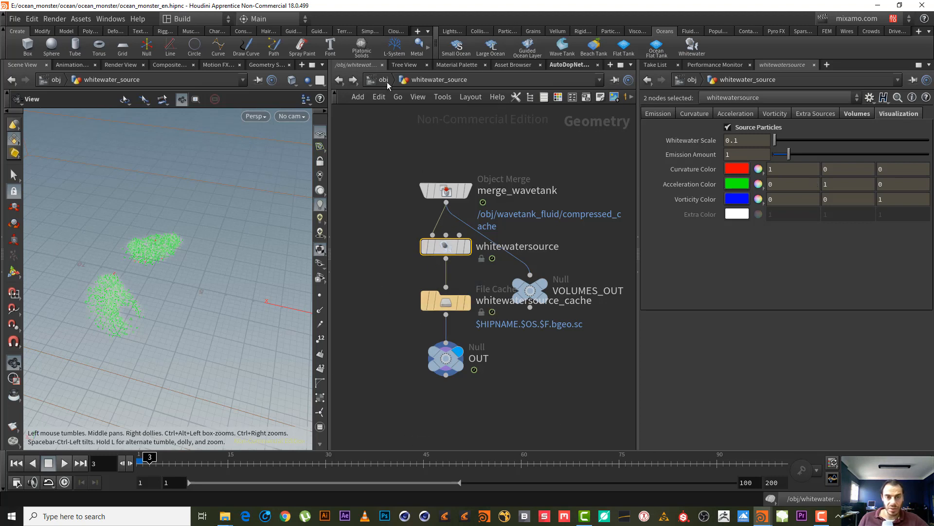
- Return the timeline to frame 1 and frame the whole tank bounding box in the viewport
{"action": "left_click", "coordinate": [17, 465]}
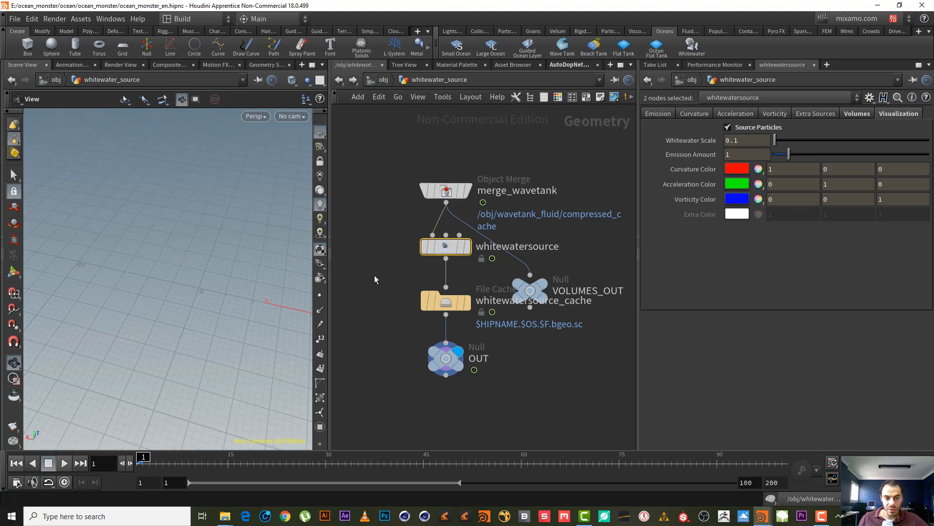
{"action": "right_click_drag", "start_coordinate": [228, 273], "coordinate": [35, 302]}
{"action": "middle_click_drag", "start_coordinate": [36, 302], "coordinate": [33, 324]}
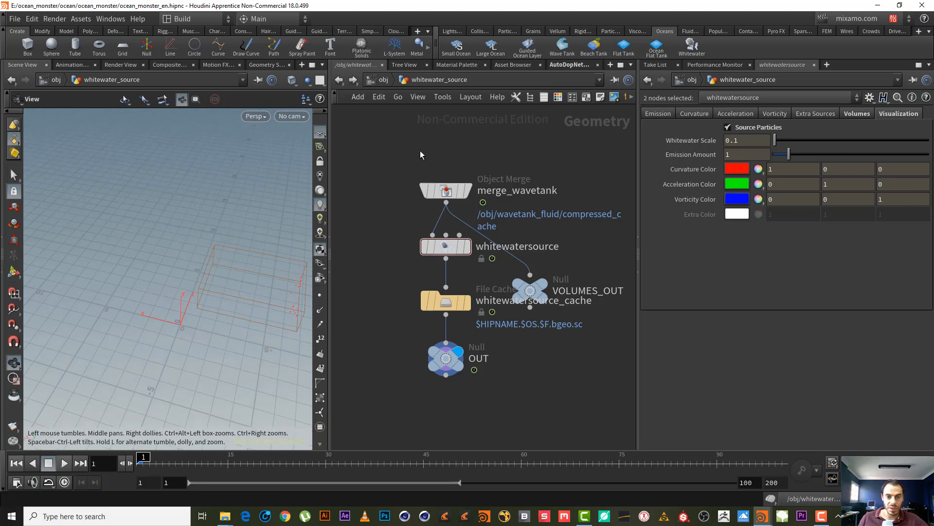
{"action": "left_click_drag", "start_coordinate": [251, 281], "coordinate": [246, 288]}
{"action": "middle_click_drag", "start_coordinate": [246, 288], "coordinate": [54, 243]}
{"action": "right_click_drag", "start_coordinate": [54, 244], "coordinate": [239, 269]}
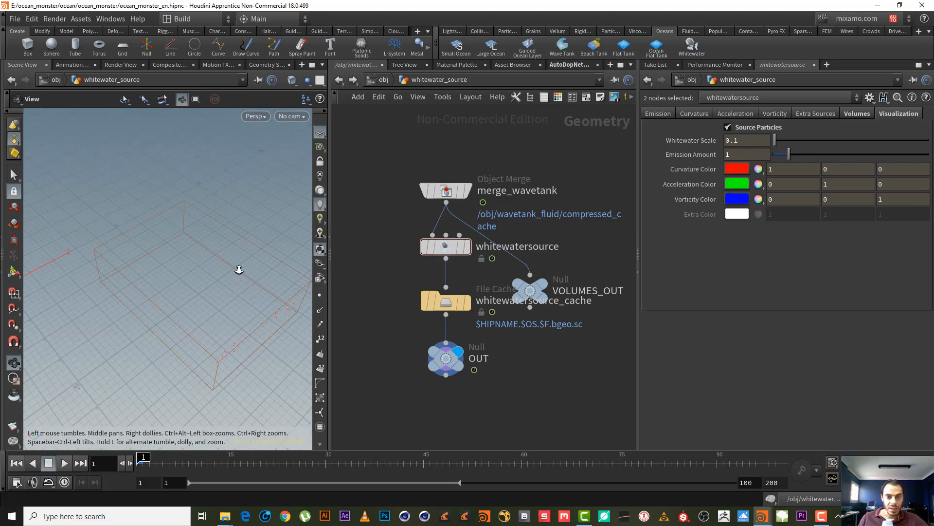
- Return to the object level, open the wavetank_fluid network and select its compressed_cache node
{"action": "left_click", "coordinate": [383, 79]}
{"action": "scroll", "coordinate": [559, 268], "scroll_direction": "down", "scroll_amount": 6}
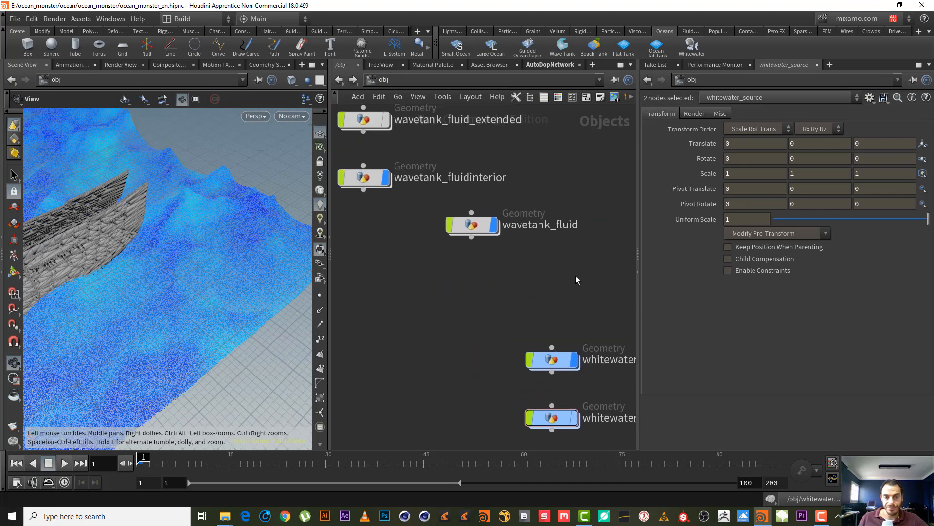
{"action": "middle_click_drag", "start_coordinate": [536, 287], "coordinate": [444, 335]}
{"action": "scroll", "coordinate": [539, 357], "scroll_direction": "up", "scroll_amount": 4}
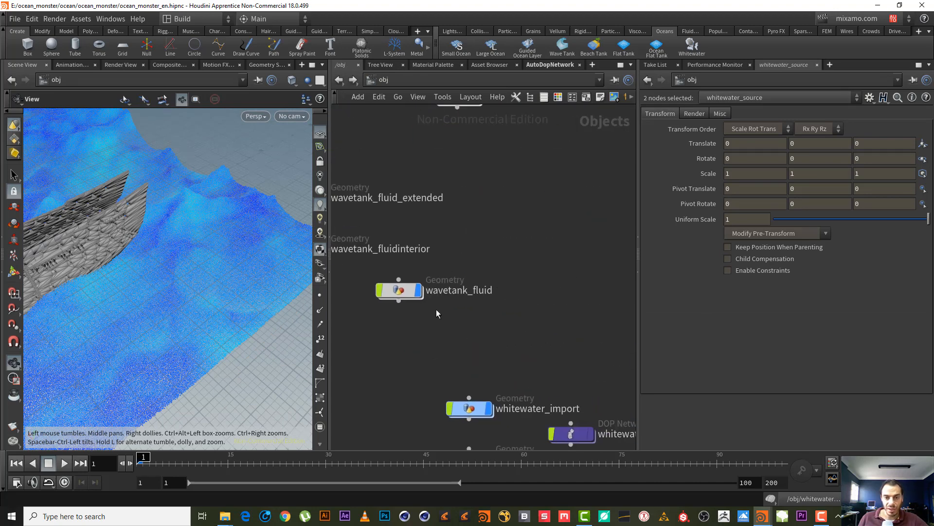
{"action": "double_click", "coordinate": [397, 290]}
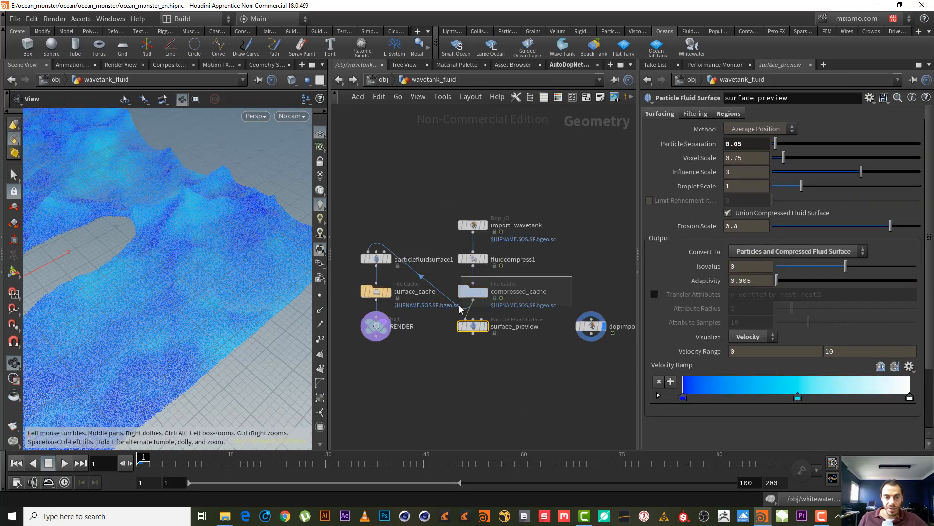
{"action": "left_click", "coordinate": [468, 293]}
- Examine the wave tank's fluid particles up close around the ship-shaped opening
{"action": "left_click_drag", "start_coordinate": [152, 231], "coordinate": [235, 267]}
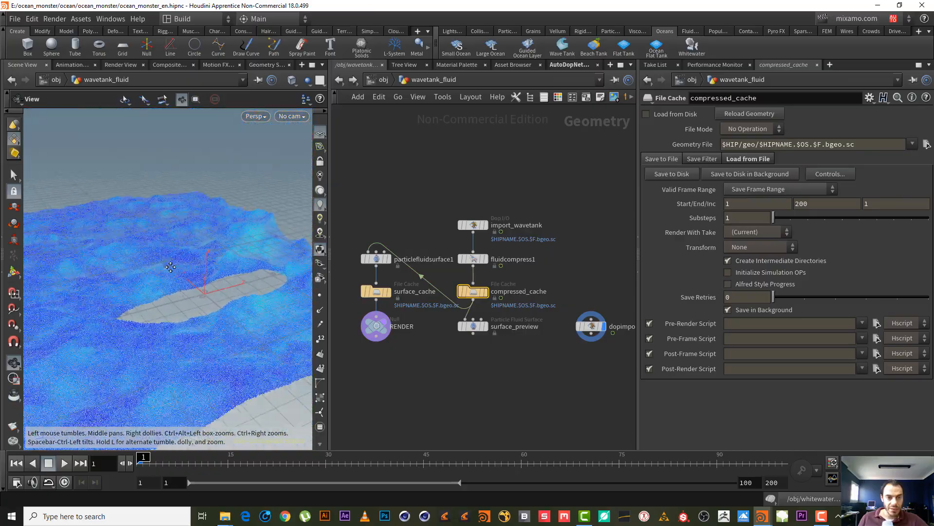
{"action": "mouse_move", "coordinate": [235, 268]}
{"action": "right_mouse_down"}
{"action": "mouse_move", "coordinate": [343, 245]}
{"action": "mouse_move", "coordinate": [272, 262]}
{"action": "mouse_move", "coordinate": [217, 258]}
{"action": "mouse_move", "coordinate": [311, 244]}
{"action": "mouse_move", "coordinate": [227, 270]}
{"action": "right_mouse_up"}
{"action": "left_click_drag", "start_coordinate": [161, 269], "coordinate": [123, 269]}
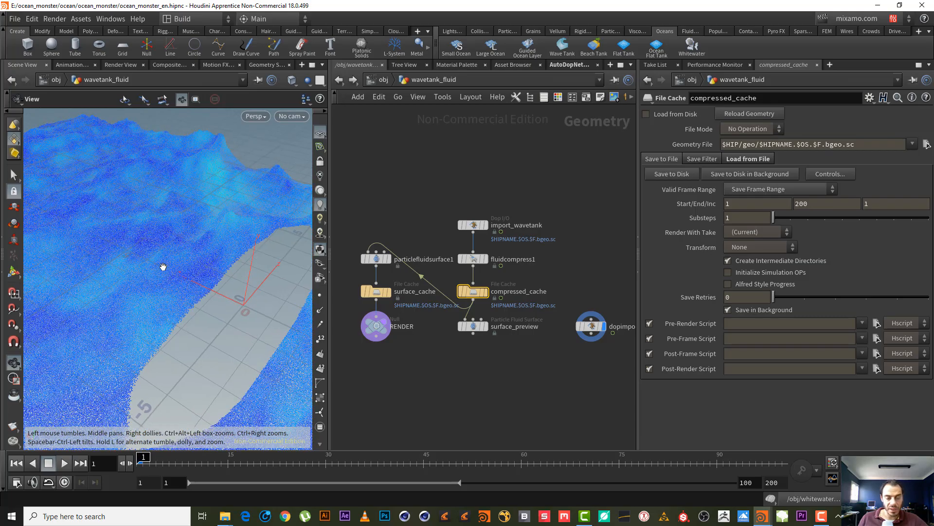
{"action": "right_click_drag", "start_coordinate": [163, 266], "coordinate": [216, 267]}
{"action": "left_click_drag", "start_coordinate": [216, 267], "coordinate": [205, 248]}
{"action": "right_click_drag", "start_coordinate": [204, 248], "coordinate": [184, 264]}
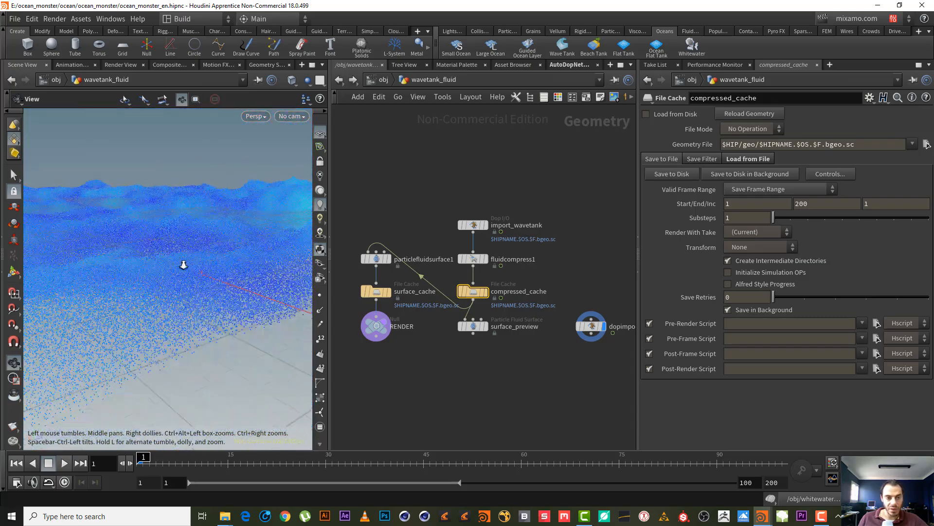
- Enable Load from Disk on the compressed_cache node and save the scene file
{"action": "left_click_drag", "start_coordinate": [183, 265], "coordinate": [194, 287]}
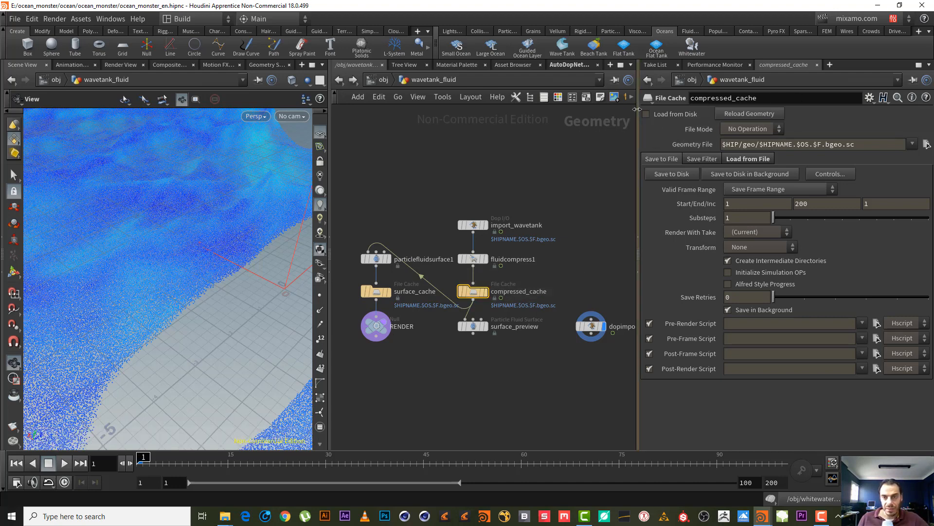
{"action": "left_click", "coordinate": [664, 113]}
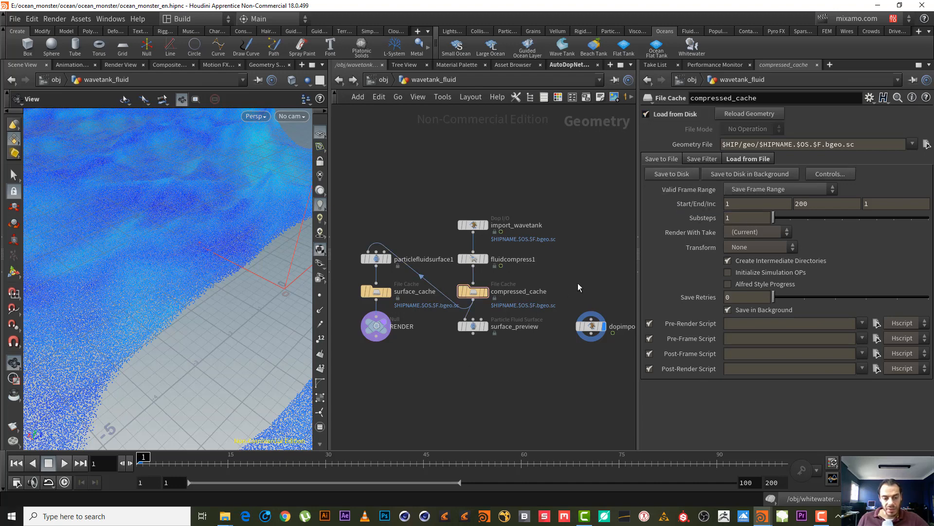
{"action": "key", "text": "ctrl+s"}
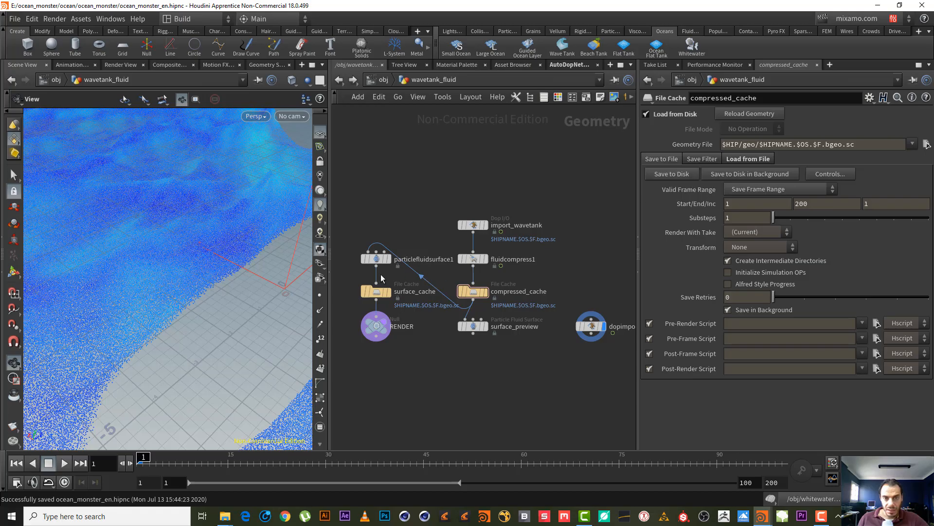
- Start saving the compressed_cache fluid to disk over frames 1 to 200
{"action": "right_click_drag", "start_coordinate": [145, 184], "coordinate": [79, 292]}
{"action": "left_click_drag", "start_coordinate": [127, 262], "coordinate": [122, 279]}
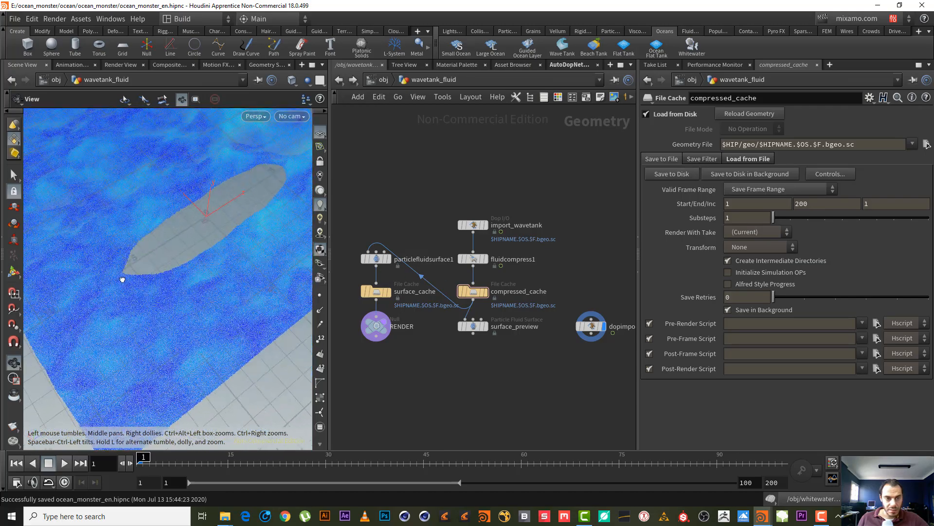
{"action": "right_click_drag", "start_coordinate": [122, 279], "coordinate": [148, 237]}
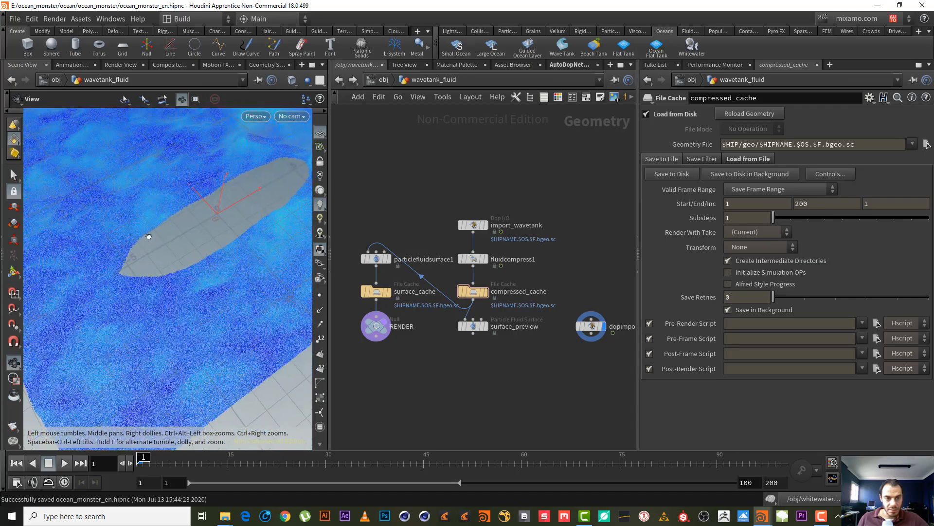
{"action": "left_click_drag", "start_coordinate": [149, 236], "coordinate": [169, 212]}
{"action": "left_click", "coordinate": [682, 174]}
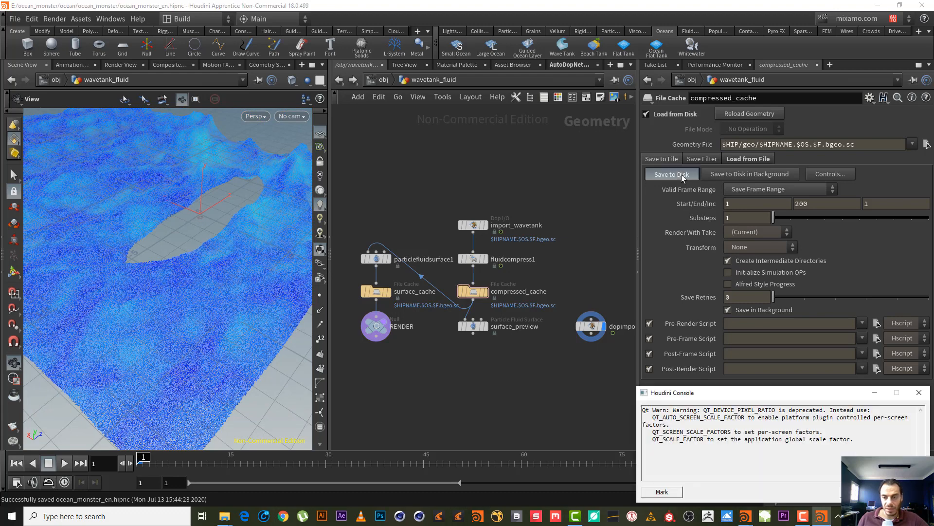
{"action": "left_click", "coordinate": [822, 515]}
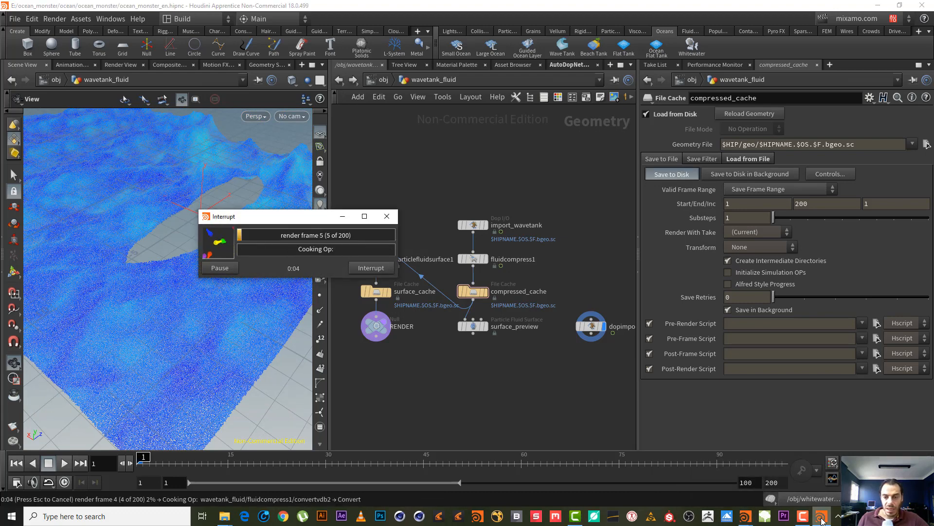
{"action": "left_click", "coordinate": [805, 517]}
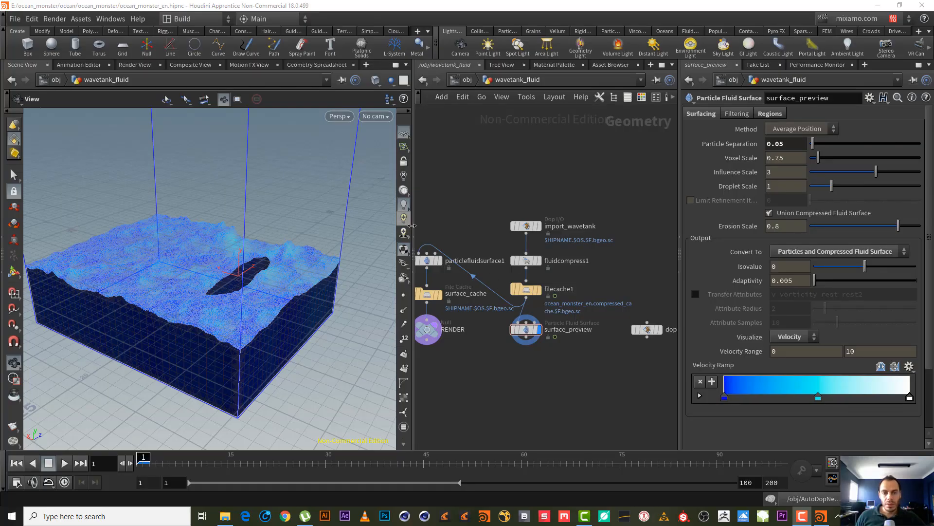
- Set the surface_preview node to convert its output to Particles
{"action": "left_click_drag", "start_coordinate": [414, 228], "coordinate": [366, 232]}
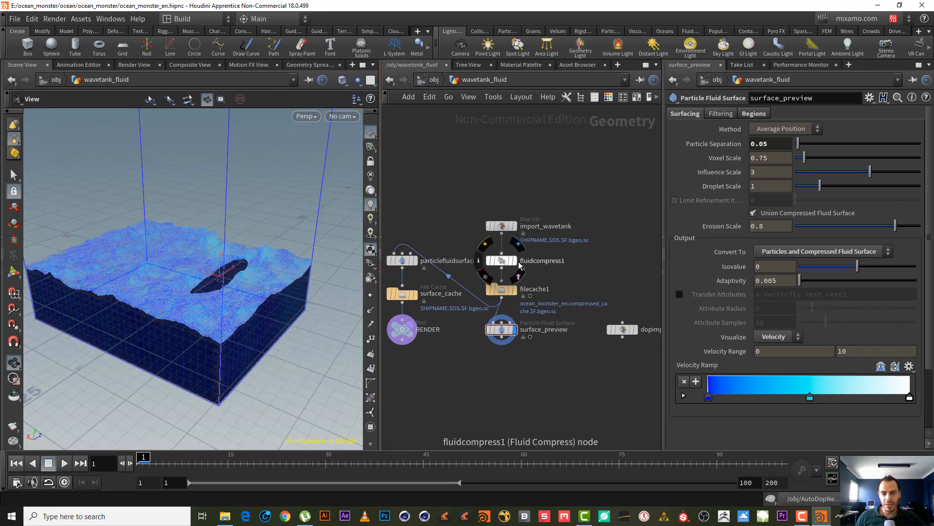
{"action": "middle_click_drag", "start_coordinate": [592, 284], "coordinate": [613, 263]}
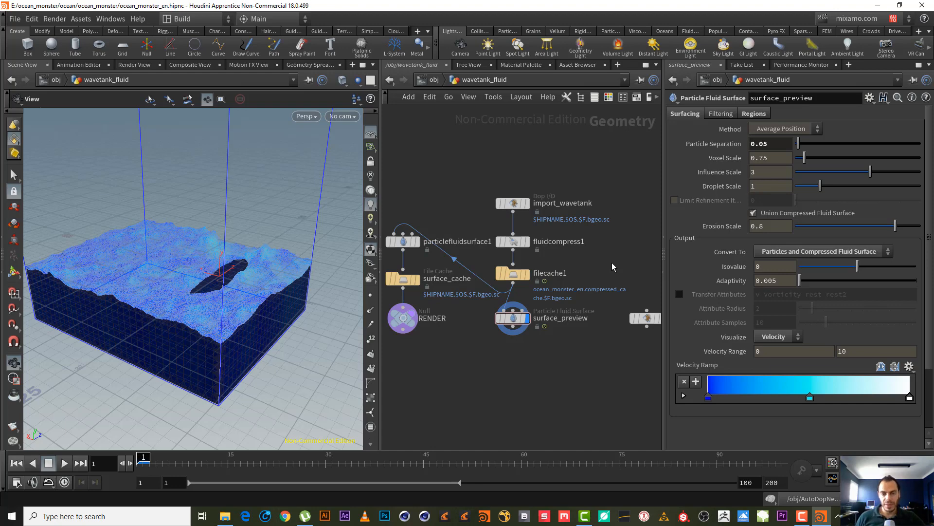
{"action": "middle_click_drag", "start_coordinate": [590, 260], "coordinate": [609, 254]}
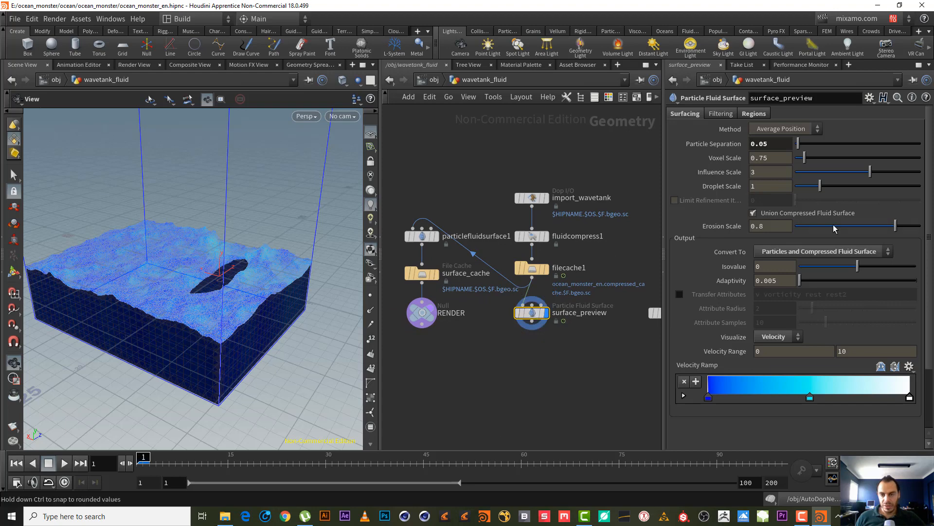
{"action": "left_click", "coordinate": [778, 253]}
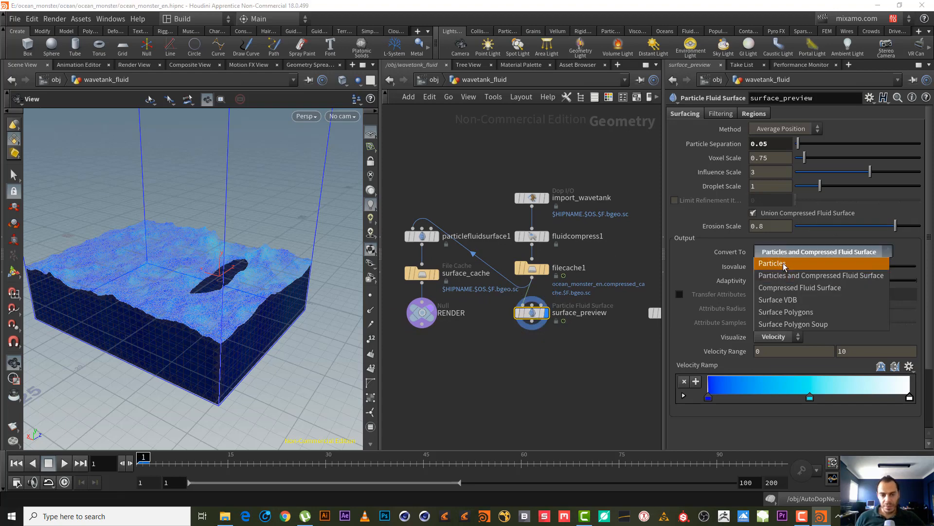
{"action": "left_click", "coordinate": [787, 263]}
- Advance the cached simulation to frame 30 and examine the particles around the monster and the ship
{"action": "mouse_move", "coordinate": [171, 323]}
{"action": "left_mouse_down"}
{"action": "mouse_move", "coordinate": [209, 307]}
{"action": "mouse_move", "coordinate": [229, 313]}
{"action": "left_mouse_up"}
{"action": "left_click", "coordinate": [165, 460]}
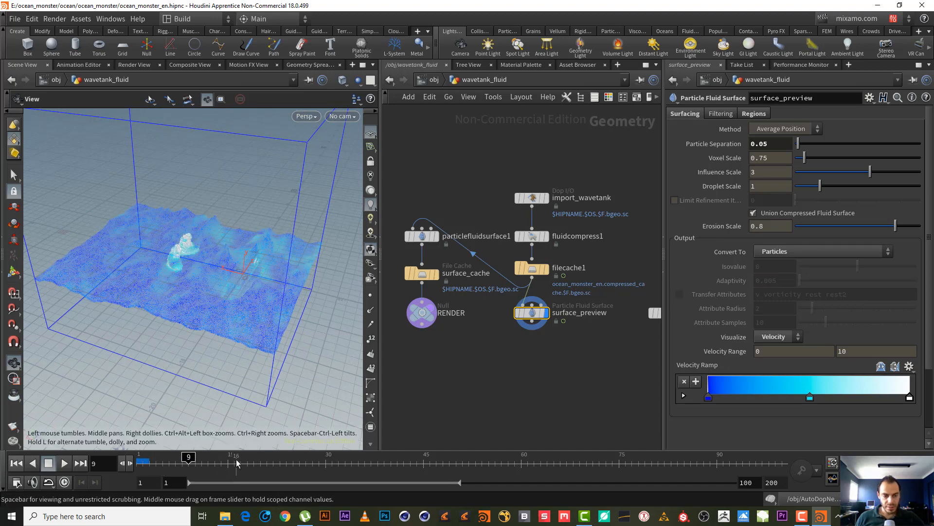
{"action": "left_click", "coordinate": [325, 459]}
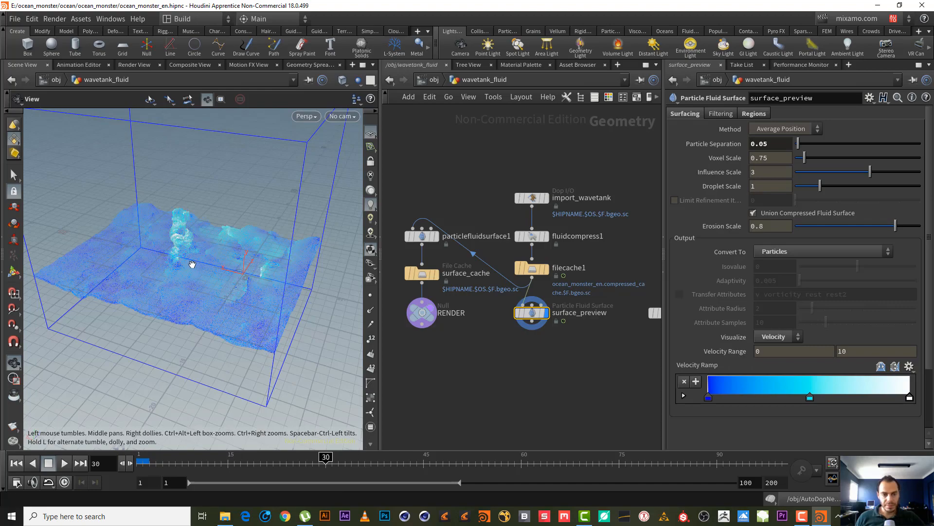
{"action": "right_click_drag", "start_coordinate": [190, 230], "coordinate": [265, 210]}
{"action": "left_click_drag", "start_coordinate": [239, 217], "coordinate": [198, 222]}
{"action": "right_click_drag", "start_coordinate": [197, 223], "coordinate": [192, 242]}
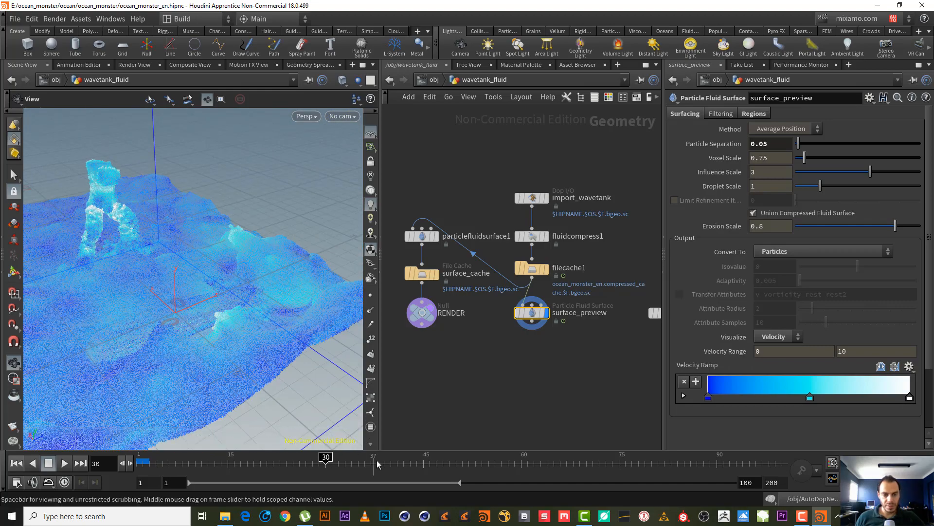
- Review the cached particle motion at frames 45, 54, 57, 60 and 64, and return to frame 42
{"action": "left_click", "coordinate": [424, 464]}
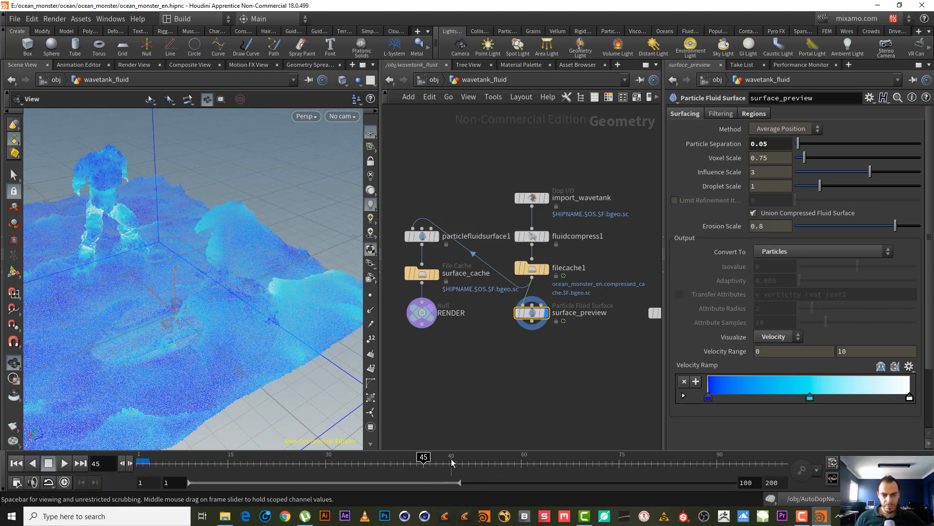
{"action": "left_click", "coordinate": [483, 463]}
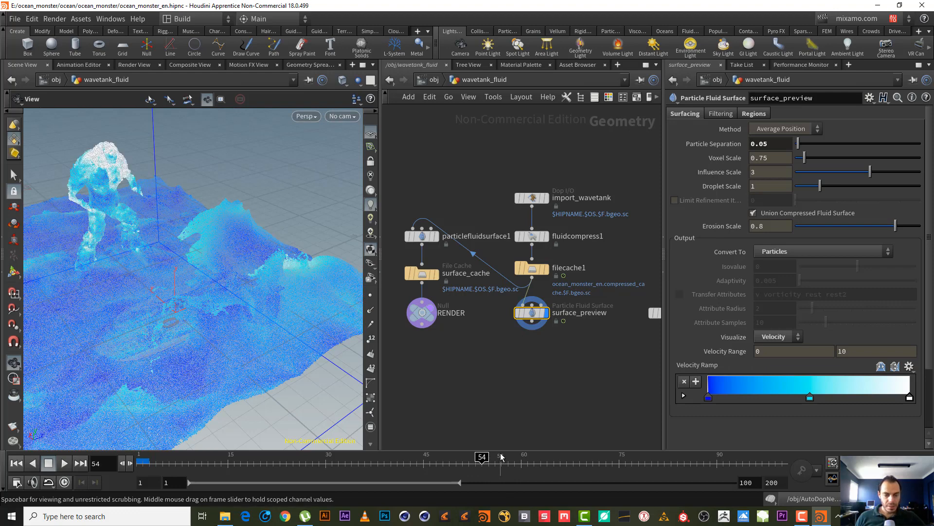
{"action": "left_click", "coordinate": [502, 458]}
{"action": "left_click", "coordinate": [522, 458]}
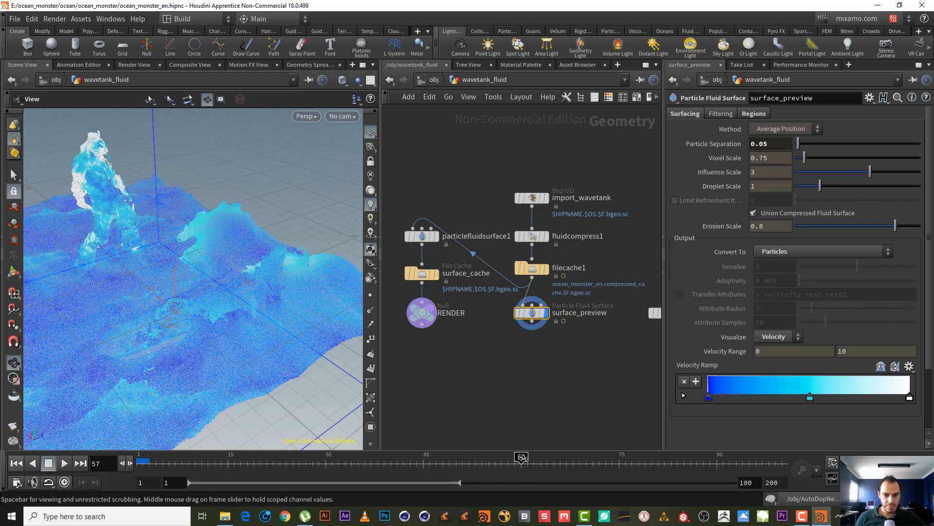
{"action": "left_click", "coordinate": [549, 460]}
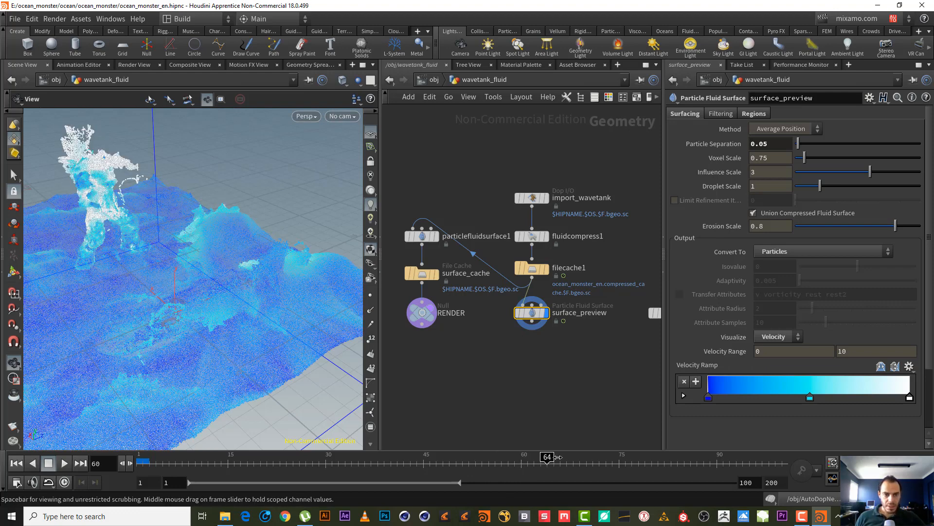
{"action": "left_click_drag", "start_coordinate": [576, 455], "coordinate": [404, 457]}
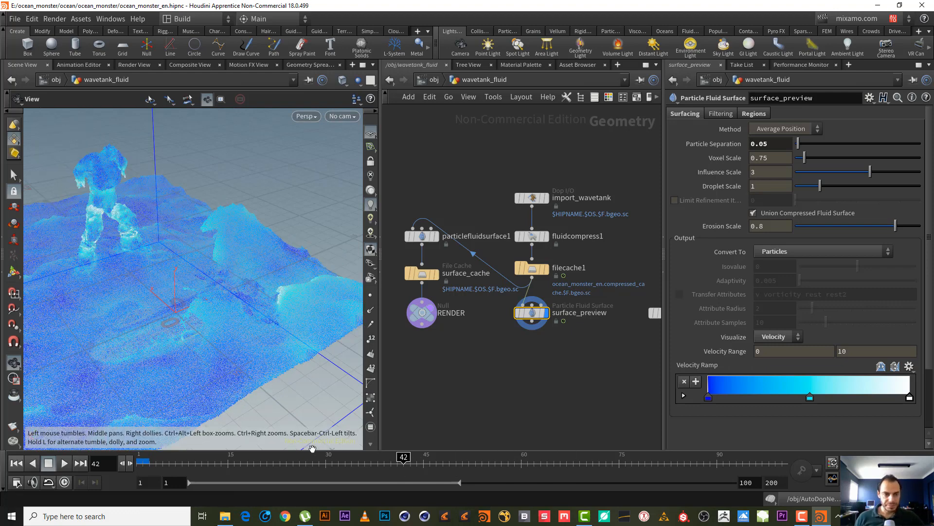
- Examine the water particles covering the monster up close at frames 46 and 50
{"action": "left_click", "coordinate": [428, 463]}
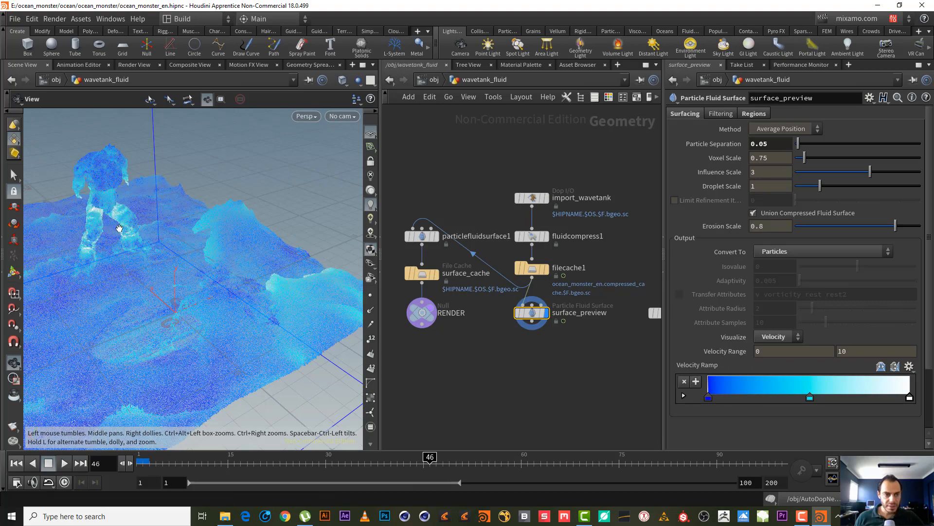
{"action": "right_click_drag", "start_coordinate": [105, 193], "coordinate": [239, 198]}
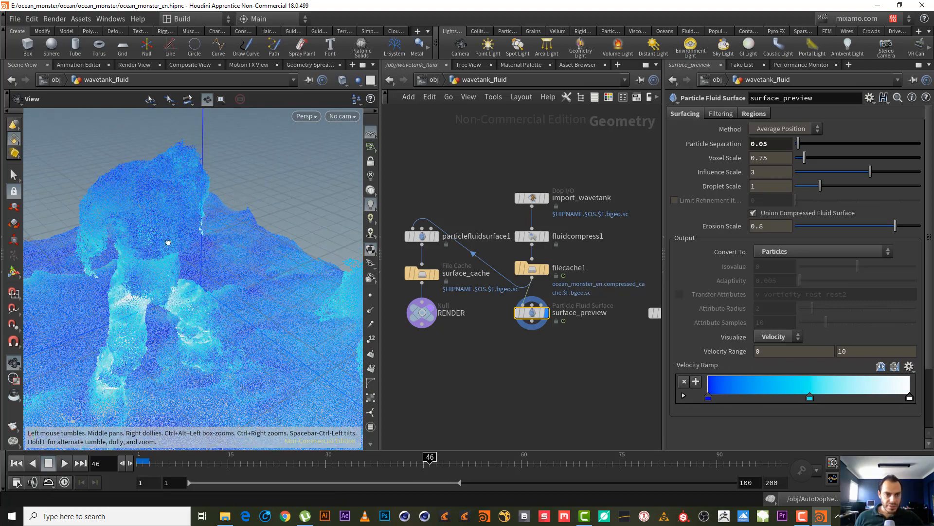
{"action": "left_click_drag", "start_coordinate": [168, 242], "coordinate": [148, 232]}
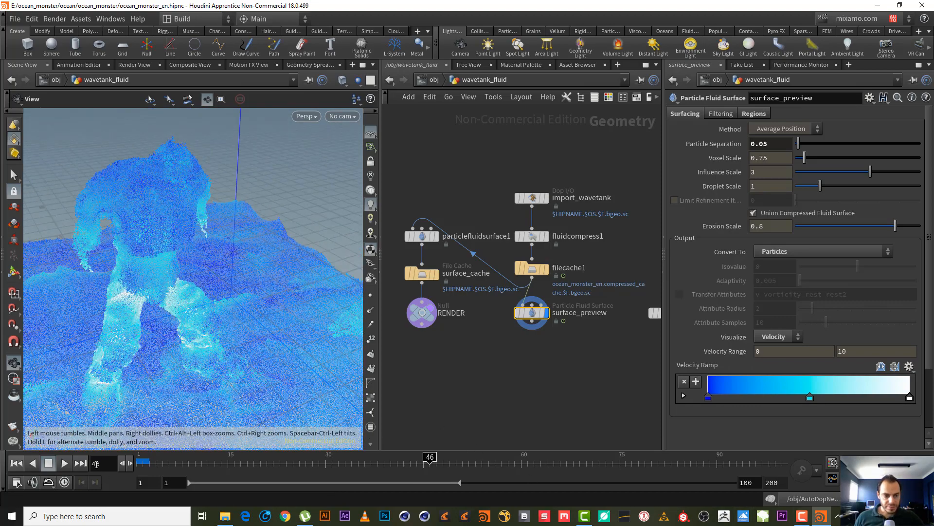
{"action": "type", "text": "50"}
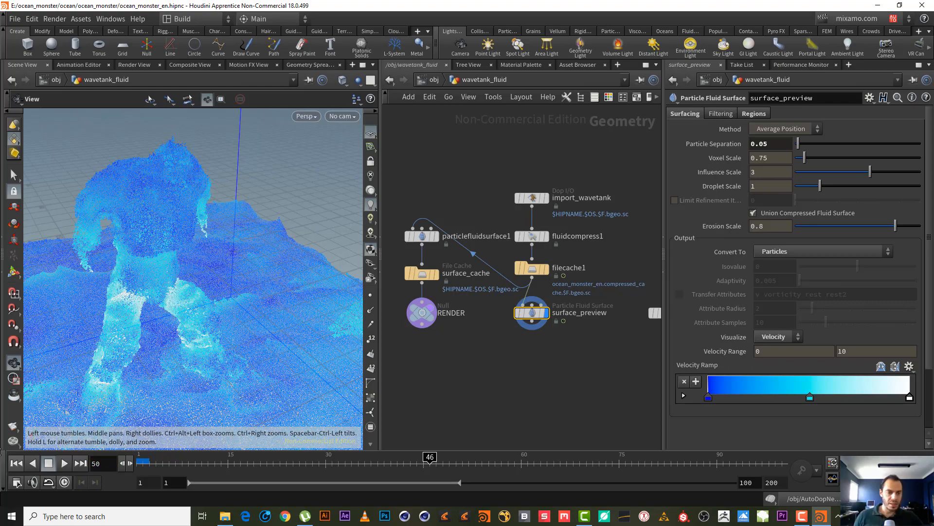
{"action": "key", "text": "Return"}
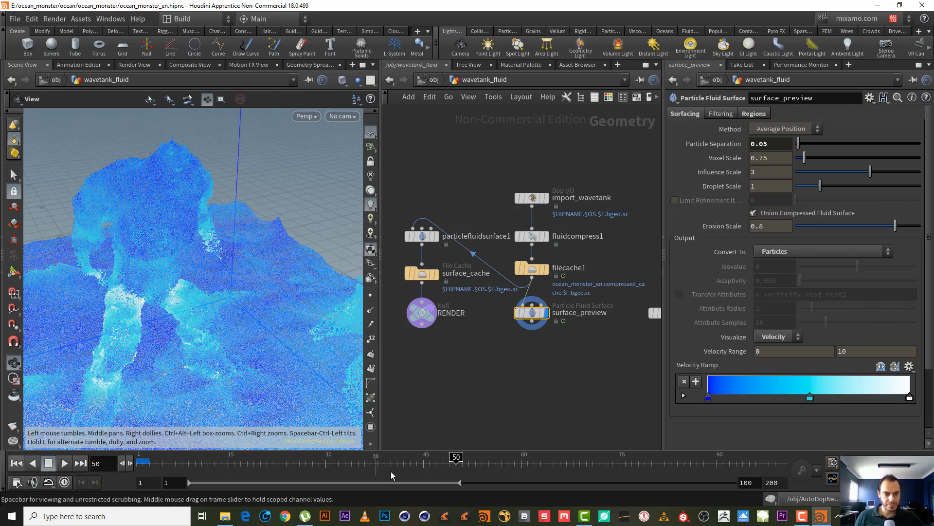
{"action": "mouse_move", "coordinate": [160, 254]}
{"action": "left_mouse_down"}
{"action": "mouse_move", "coordinate": [136, 267]}
{"action": "mouse_move", "coordinate": [223, 230]}
{"action": "mouse_move", "coordinate": [170, 236]}
{"action": "mouse_move", "coordinate": [121, 209]}
{"action": "mouse_move", "coordinate": [152, 217]}
{"action": "mouse_move", "coordinate": [146, 230]}
{"action": "mouse_move", "coordinate": [35, 225]}
{"action": "mouse_move", "coordinate": [136, 236]}
{"action": "mouse_move", "coordinate": [130, 242]}
{"action": "mouse_move", "coordinate": [202, 235]}
{"action": "mouse_move", "coordinate": [161, 233]}
{"action": "mouse_move", "coordinate": [175, 240]}
{"action": "mouse_move", "coordinate": [145, 245]}
{"action": "left_mouse_up"}
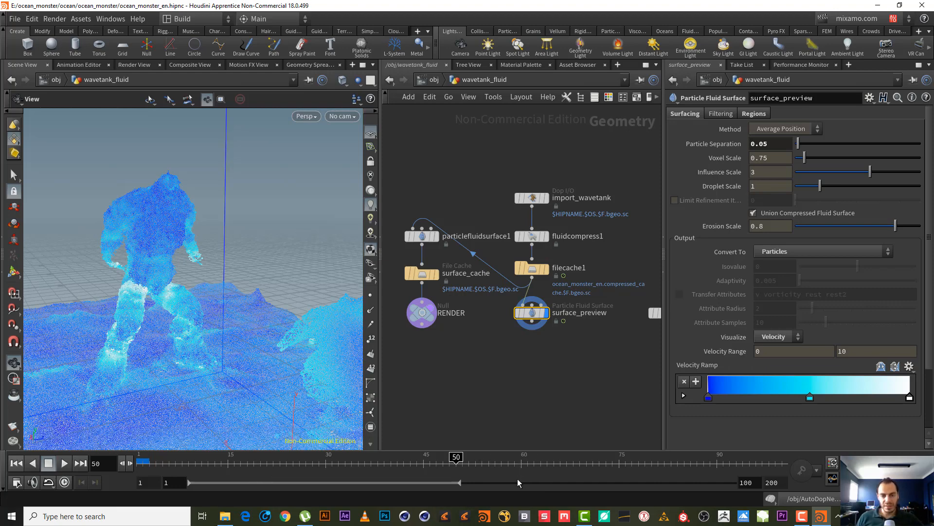
- Review the splash at frames 60, 77, 90 and 97, ending with a wide view of the tank
{"action": "left_click", "coordinate": [522, 462]}
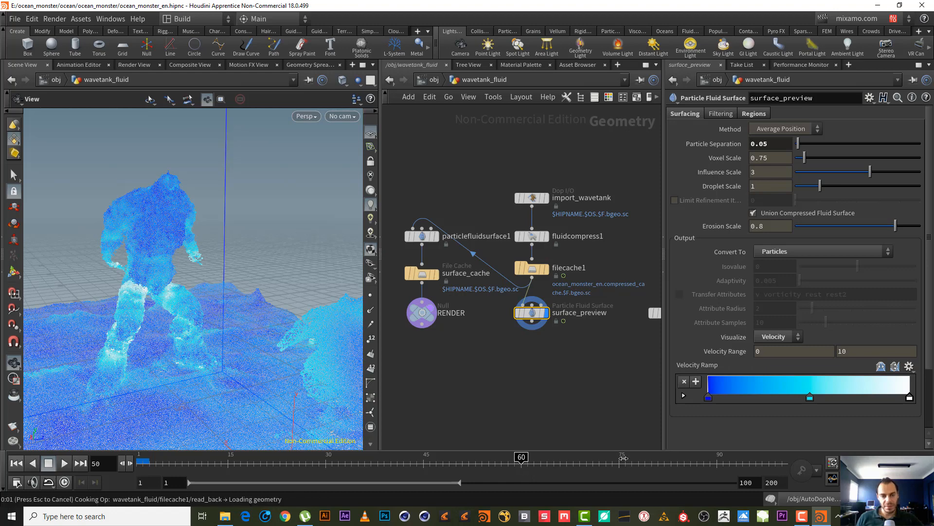
{"action": "left_click", "coordinate": [640, 468]}
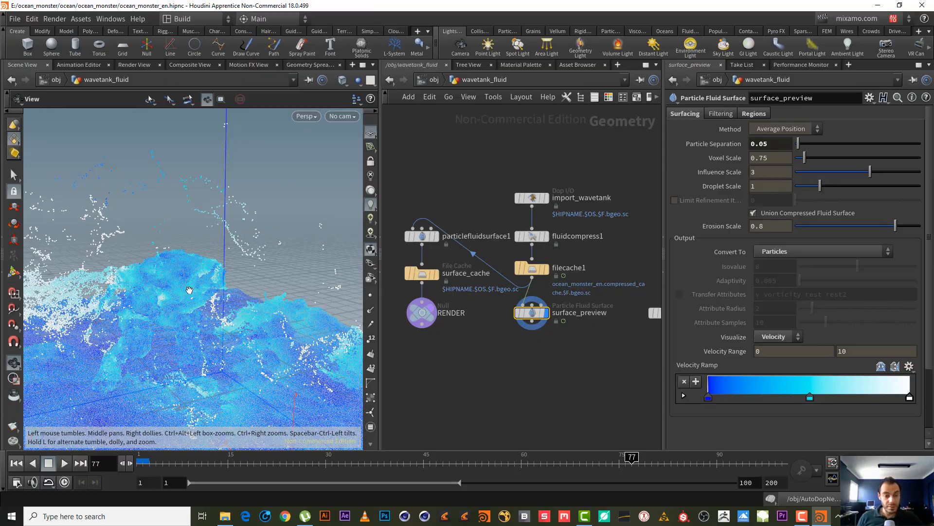
{"action": "left_click_drag", "start_coordinate": [190, 290], "coordinate": [121, 251]}
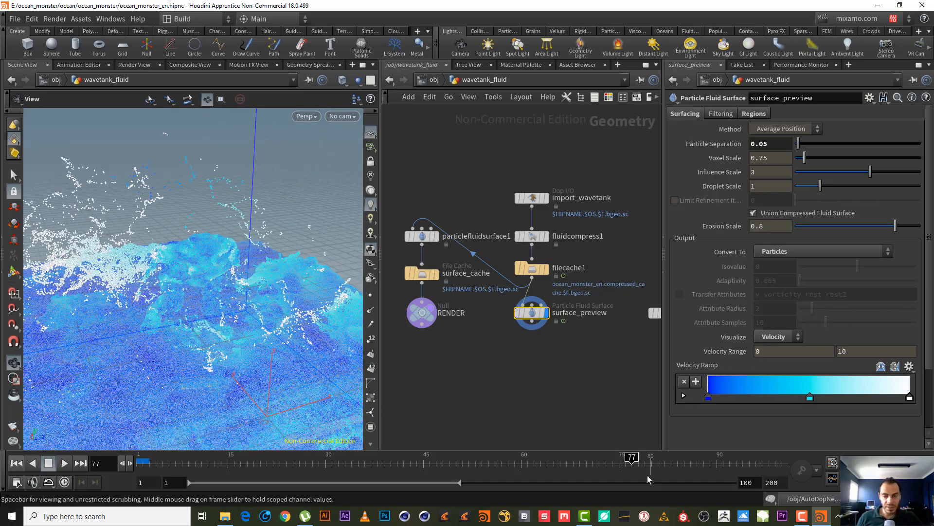
{"action": "right_click_drag", "start_coordinate": [171, 206], "coordinate": [96, 263]}
{"action": "left_click_drag", "start_coordinate": [96, 263], "coordinate": [185, 267]}
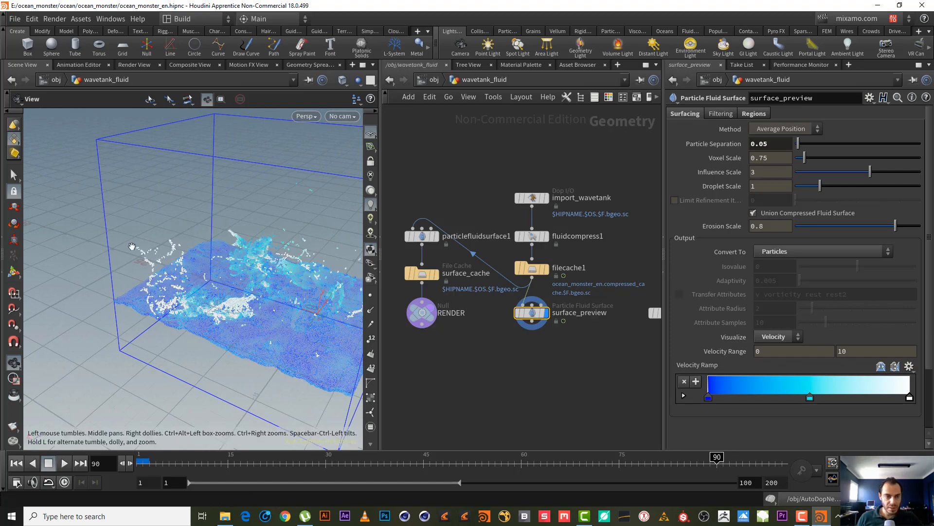
{"action": "left_click_drag", "start_coordinate": [132, 259], "coordinate": [105, 284]}
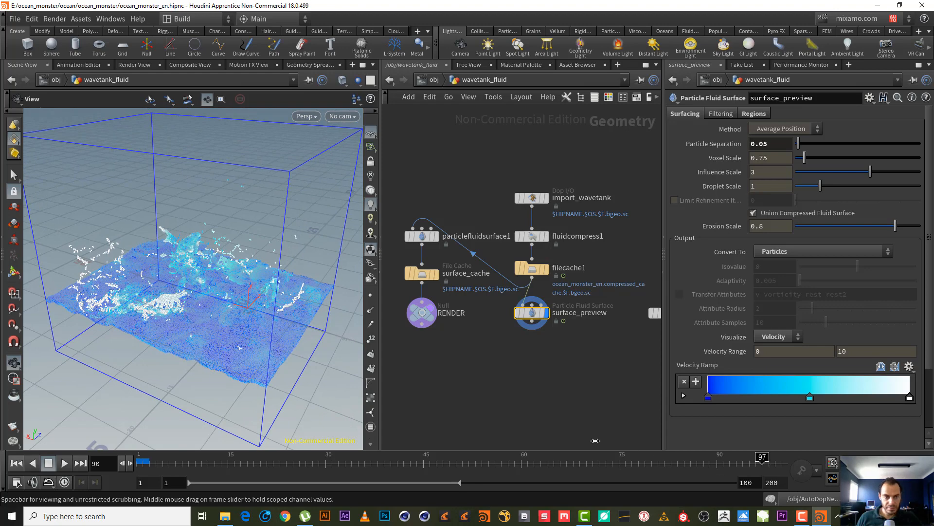
- Inspect the whole tank's splashes, going back to frames 81 and 65 and forward to frame 75
{"action": "scroll", "coordinate": [144, 267], "scroll_direction": "down", "scroll_amount": 3}
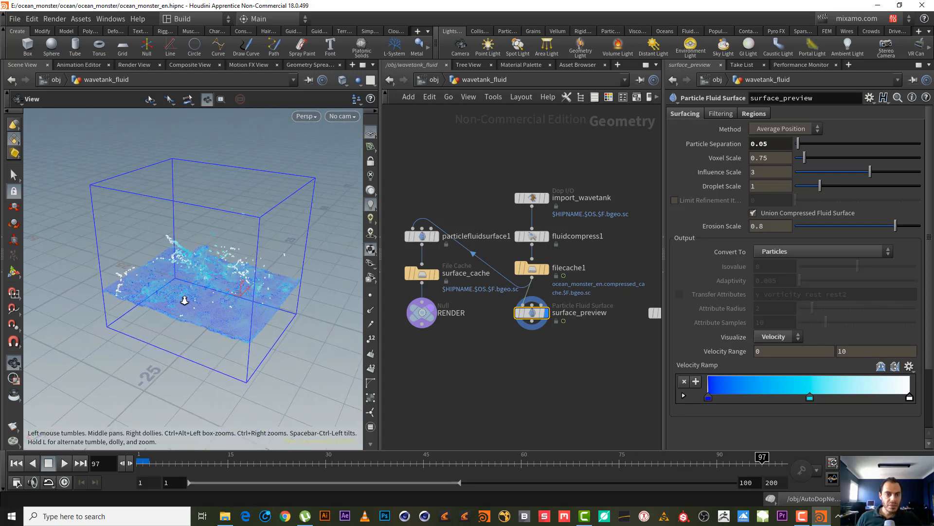
{"action": "left_click_drag", "start_coordinate": [184, 298], "coordinate": [170, 273]}
{"action": "left_click", "coordinate": [659, 465]}
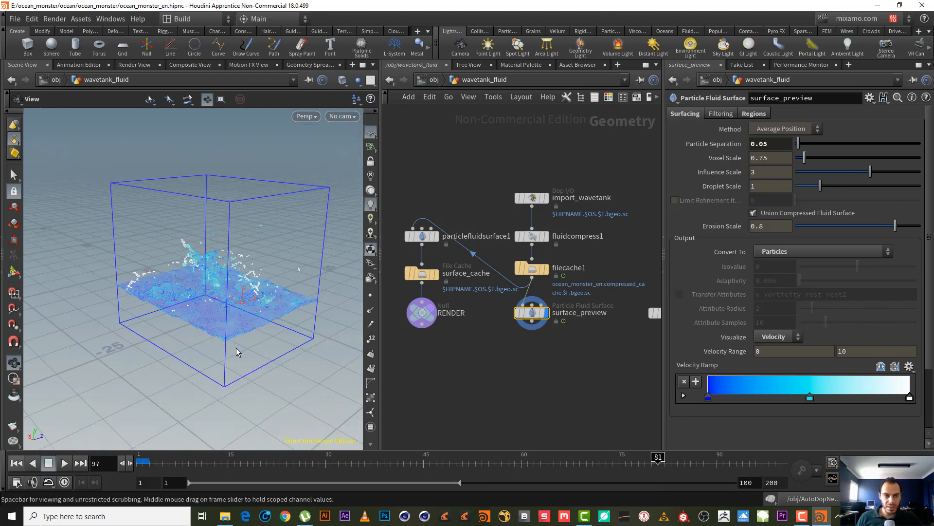
{"action": "scroll", "coordinate": [214, 264], "scroll_direction": "up", "scroll_amount": 5}
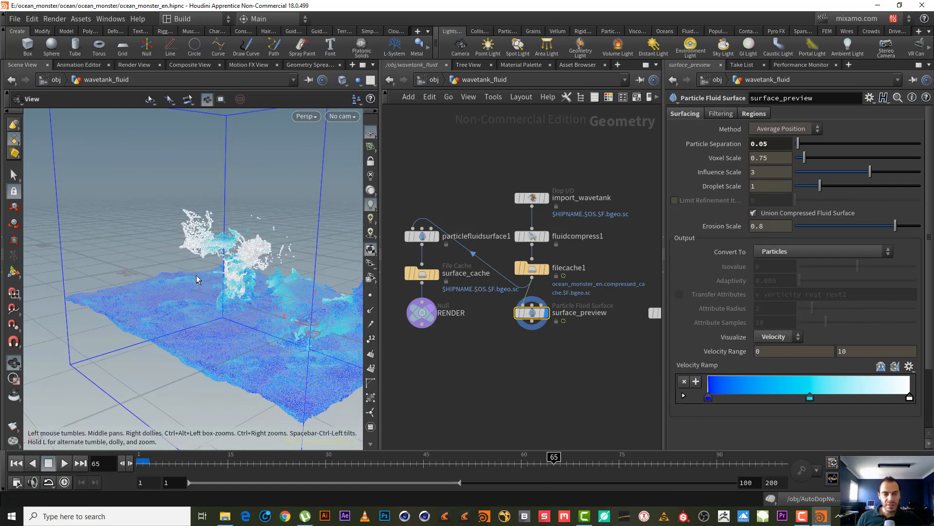
{"action": "left_click", "coordinate": [619, 462]}
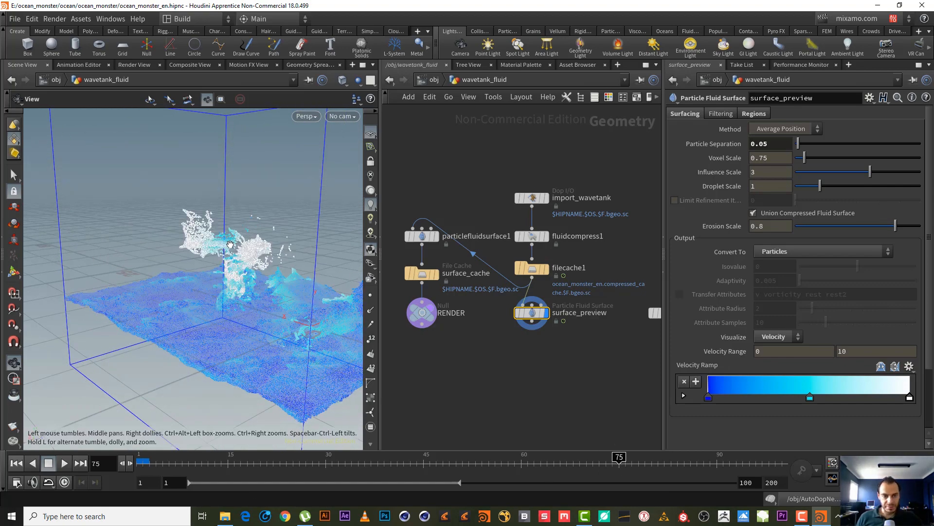
- Examine the frame 75 splash around the monster up close and from several angles
{"action": "left_click_drag", "start_coordinate": [167, 255], "coordinate": [124, 267]}
{"action": "right_click_drag", "start_coordinate": [190, 268], "coordinate": [232, 265]}
{"action": "left_click_drag", "start_coordinate": [232, 266], "coordinate": [189, 246]}
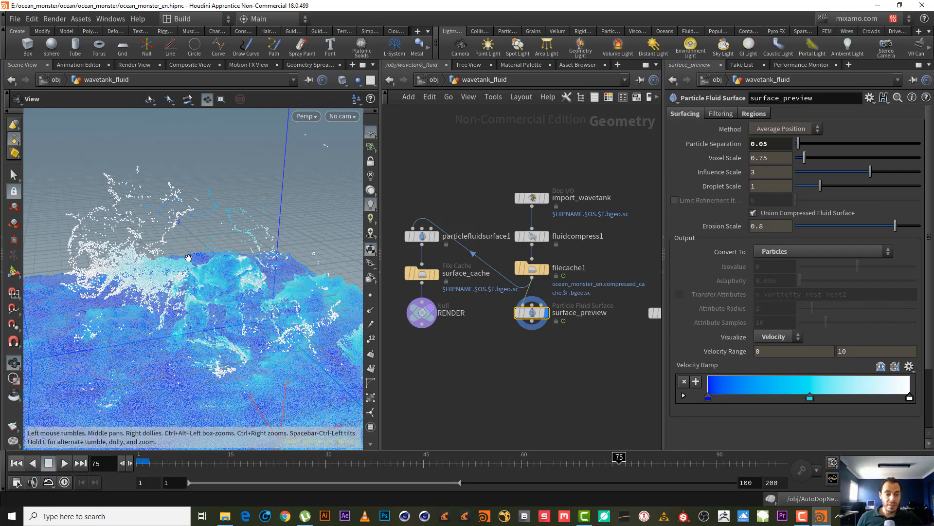
{"action": "left_click_drag", "start_coordinate": [188, 258], "coordinate": [203, 235]}
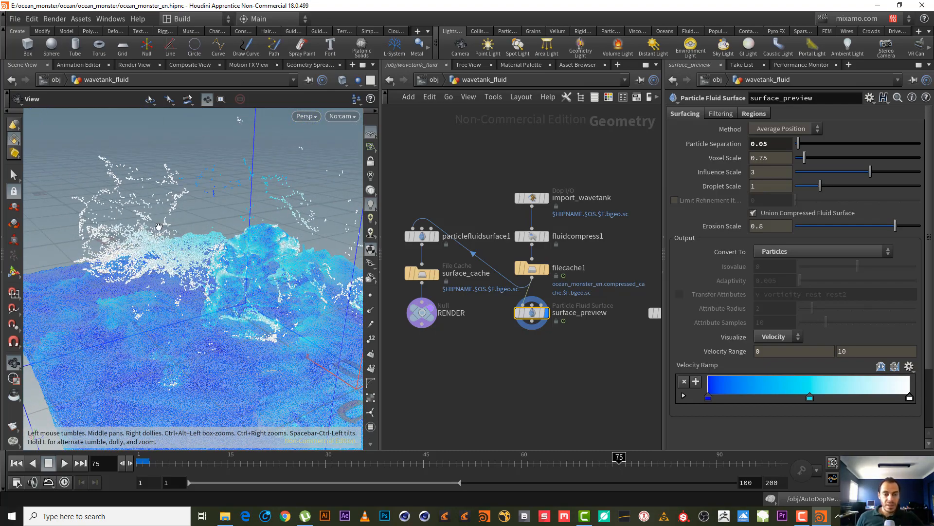
{"action": "left_click_drag", "start_coordinate": [137, 263], "coordinate": [157, 266]}
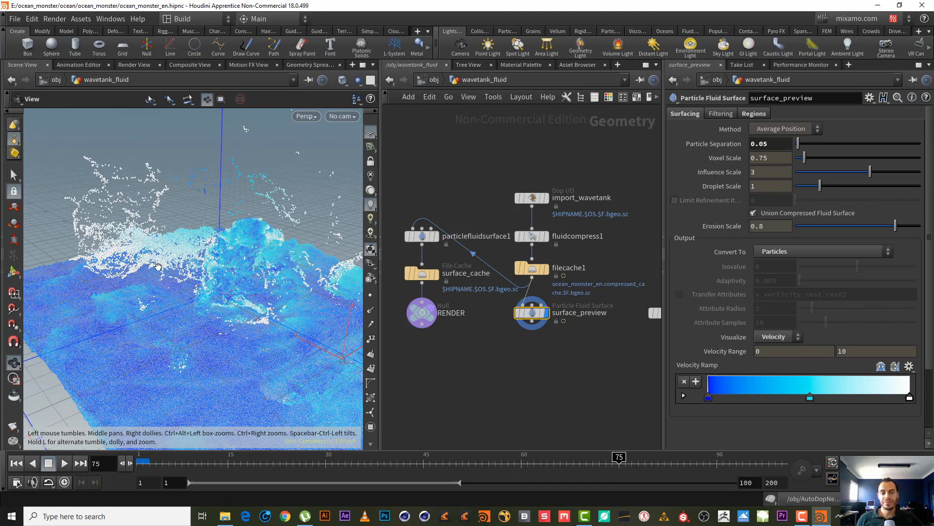
{"action": "left_click_drag", "start_coordinate": [179, 261], "coordinate": [178, 261]}
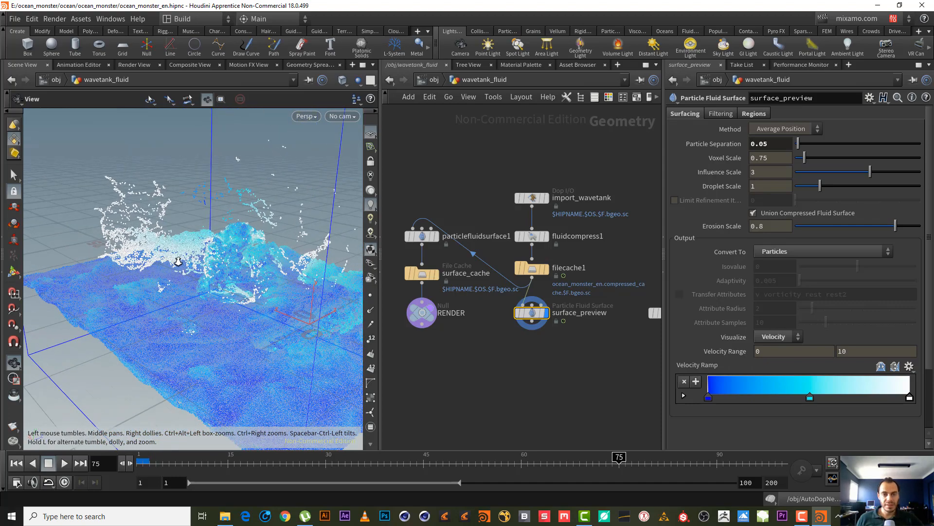
- Return to frame 1 and set the maximum speed of popspeedlimit1 inside AutoDopNetwork to 15
{"action": "left_click", "coordinate": [433, 84]}
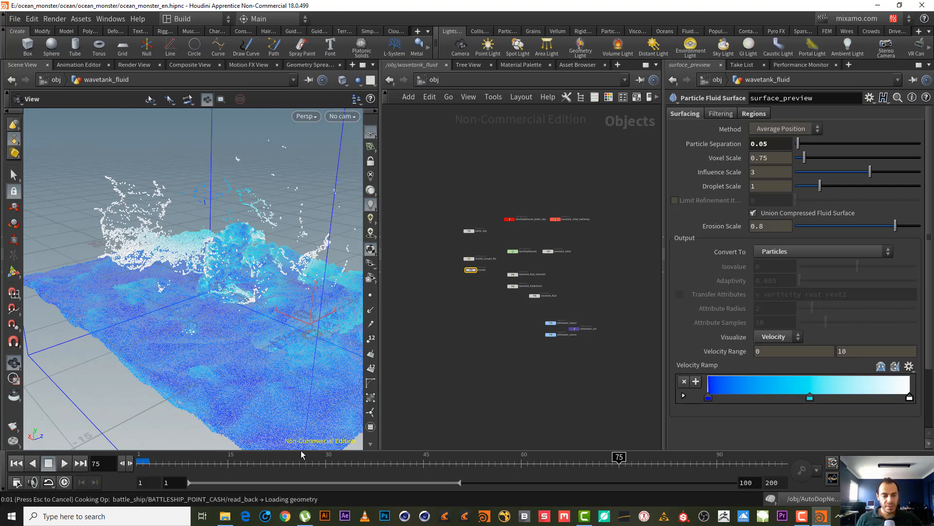
{"action": "left_click", "coordinate": [16, 463]}
{"action": "scroll", "coordinate": [540, 336], "scroll_direction": "up", "scroll_amount": 5}
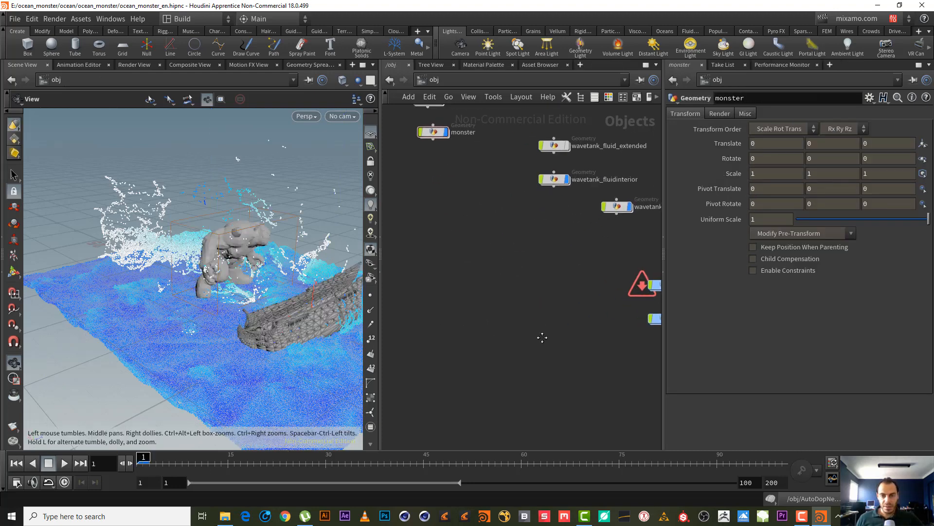
{"action": "middle_click_drag", "start_coordinate": [543, 338], "coordinate": [516, 354]}
{"action": "double_click", "coordinate": [510, 224]}
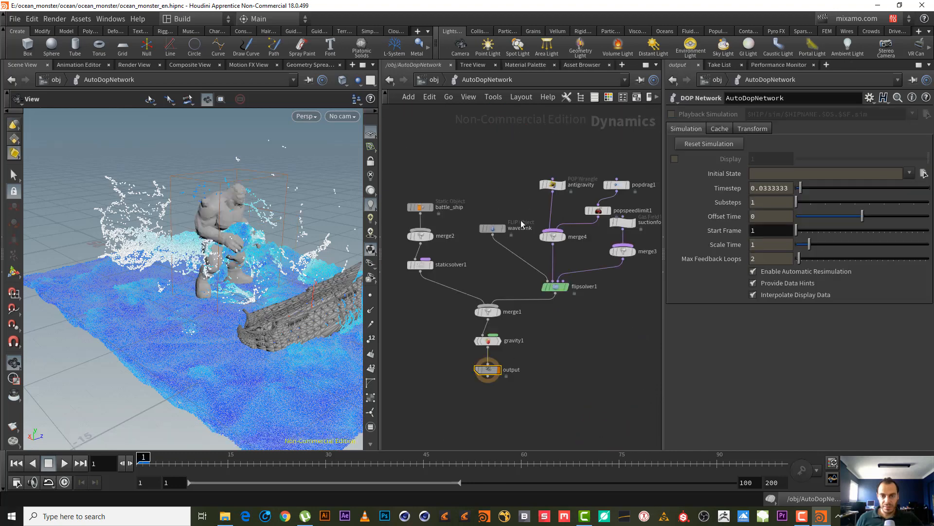
{"action": "middle_click_drag", "start_coordinate": [589, 187], "coordinate": [511, 222]}
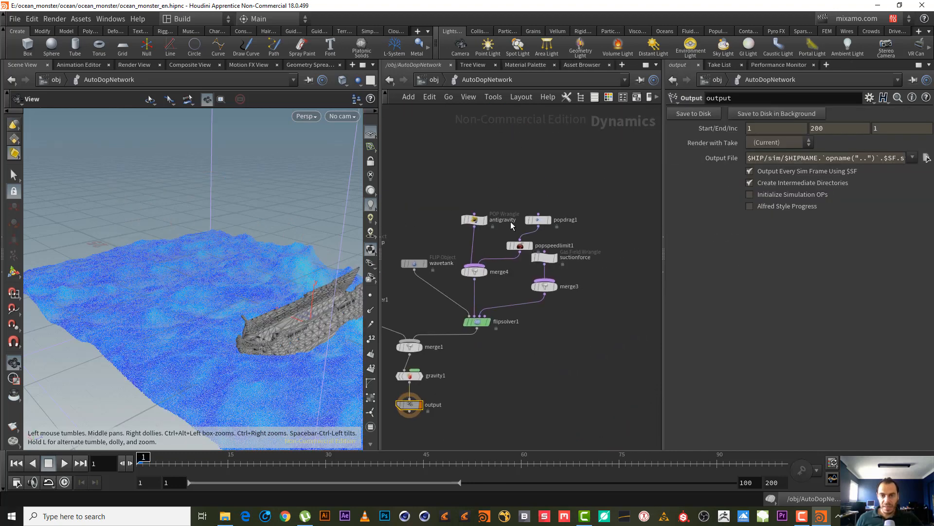
{"action": "left_click", "coordinate": [520, 244]}
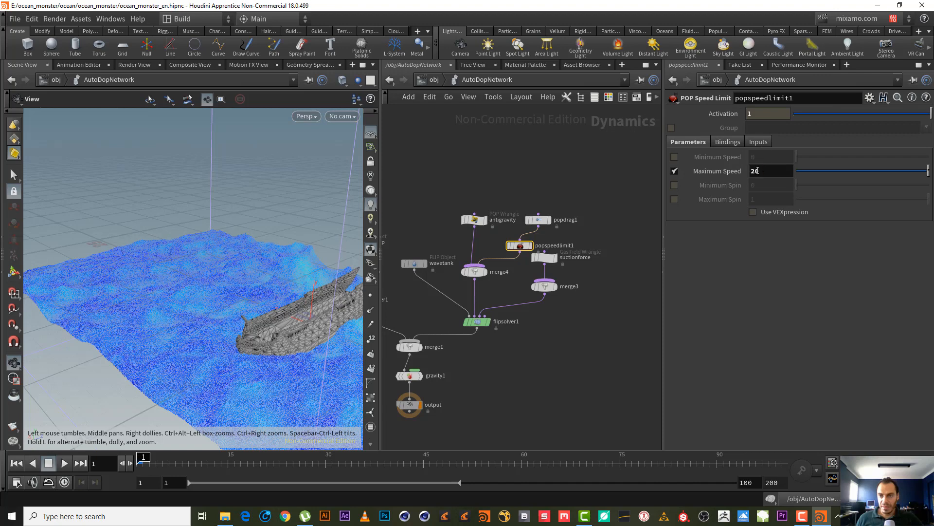
{"action": "type", "text": "15"}
{"action": "key", "text": "Return"}
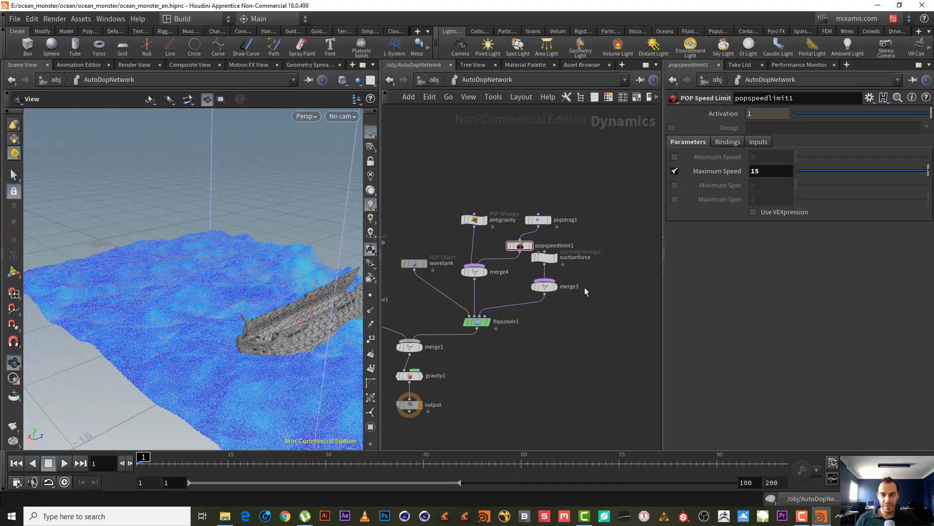
- Move the suctionforce and merge3 nodes away from the POP nodes, and return to the object level
{"action": "left_click_drag", "start_coordinate": [585, 291], "coordinate": [585, 263]}
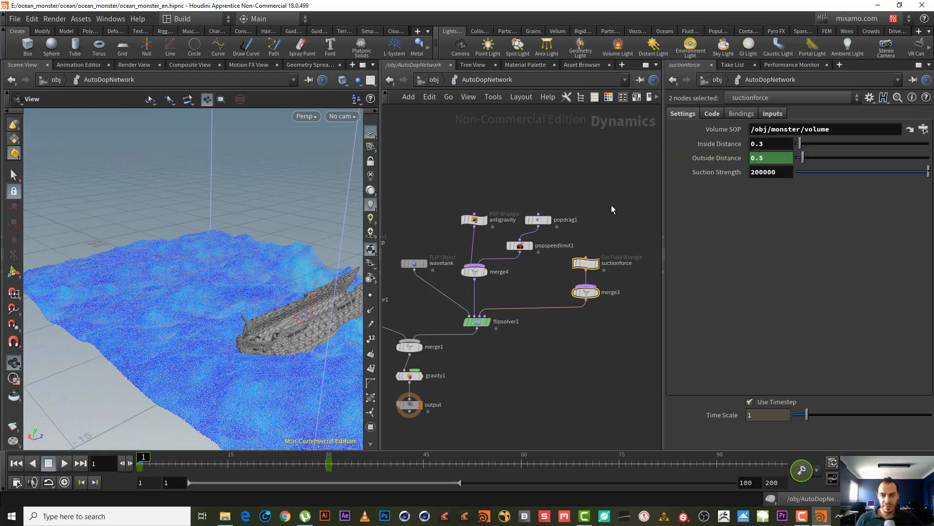
{"action": "left_click", "coordinate": [613, 210]}
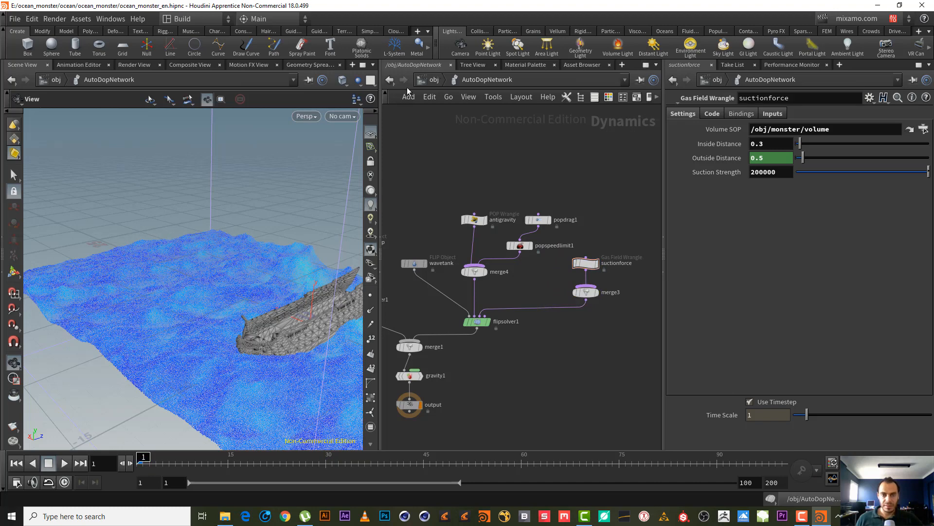
{"action": "key", "text": "u"}
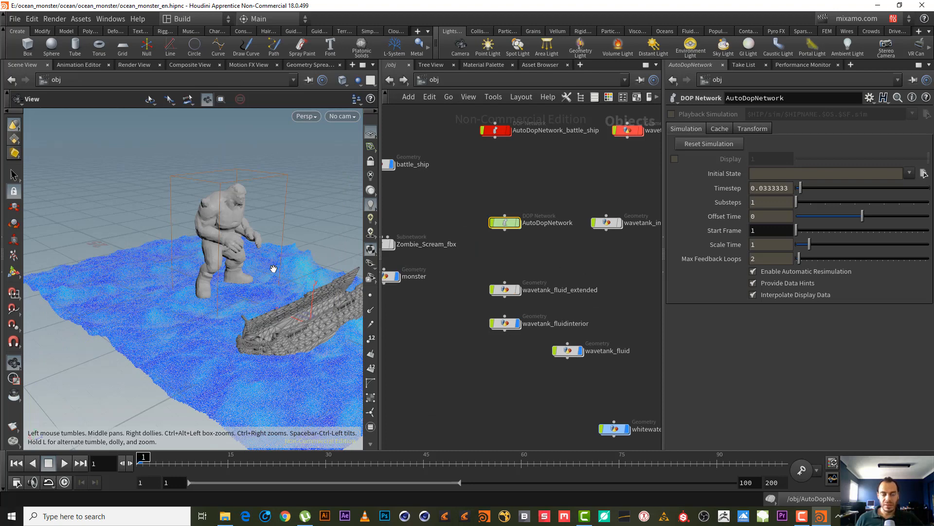
- Locate the whitewater nodes below the wave tank objects and open the whitewater_source network
{"action": "middle_click_drag", "start_coordinate": [274, 268], "coordinate": [220, 258]}
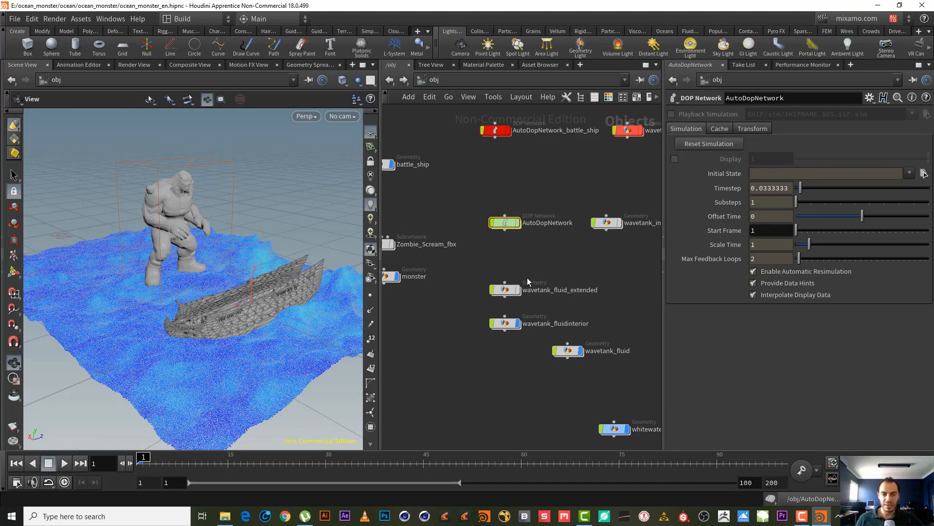
{"action": "middle_click_drag", "start_coordinate": [575, 268], "coordinate": [564, 275]}
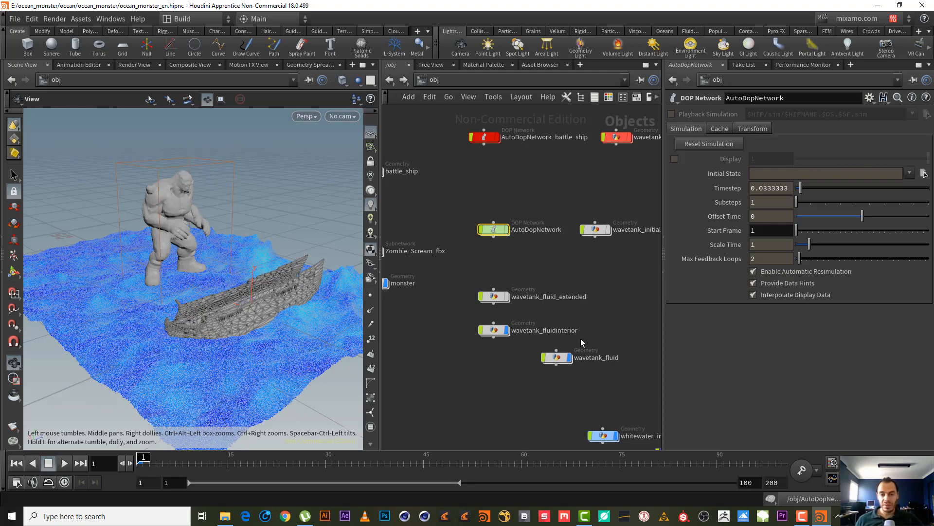
{"action": "middle_click_drag", "start_coordinate": [578, 305], "coordinate": [475, 182]}
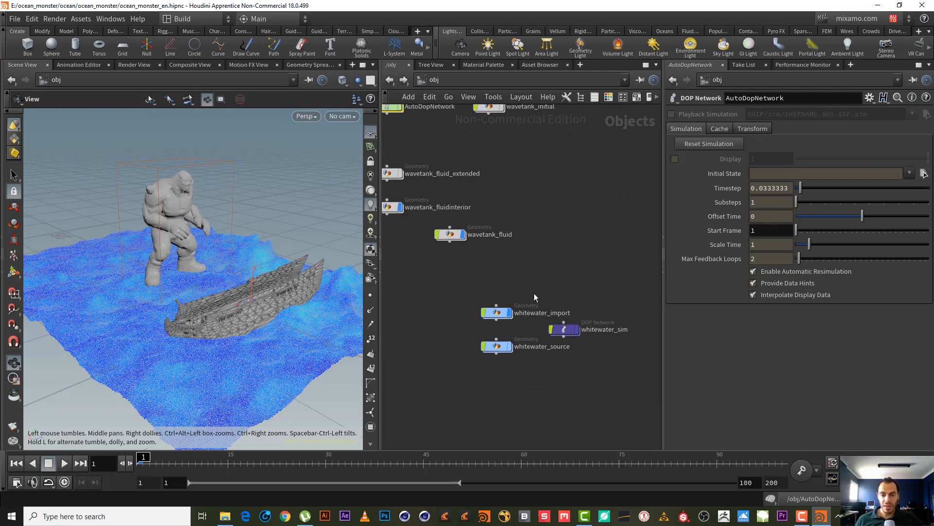
{"action": "scroll", "coordinate": [535, 265], "scroll_direction": "up", "scroll_amount": 4}
{"action": "middle_click_drag", "start_coordinate": [543, 273], "coordinate": [561, 199]}
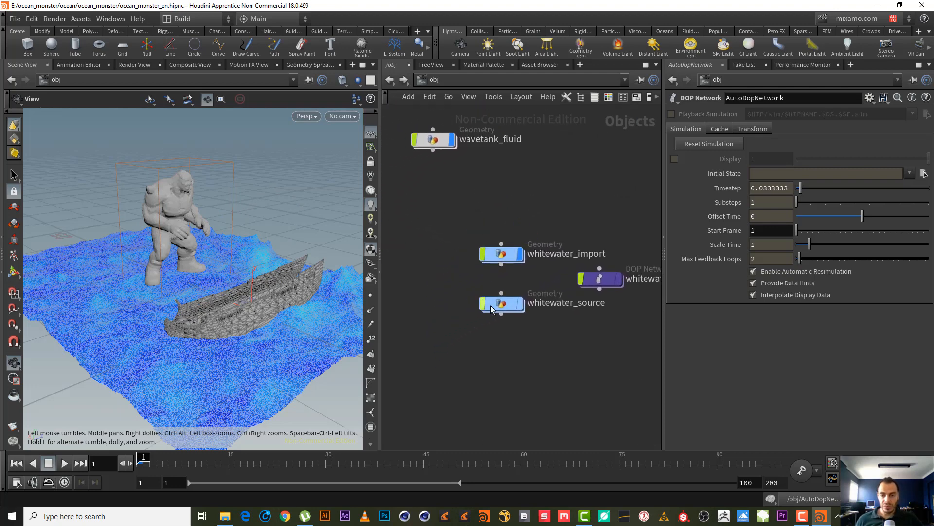
{"action": "middle_click_drag", "start_coordinate": [516, 340], "coordinate": [471, 349]}
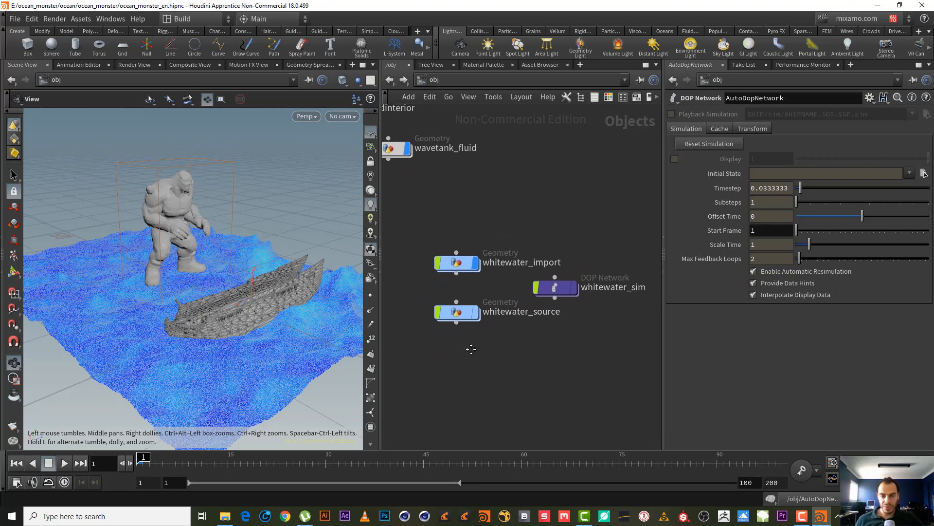
{"action": "left_click", "coordinate": [456, 312]}
{"action": "scroll", "coordinate": [552, 379], "scroll_direction": "down", "scroll_amount": 2}
{"action": "scroll", "coordinate": [524, 398], "scroll_direction": "down", "scroll_amount": 4}
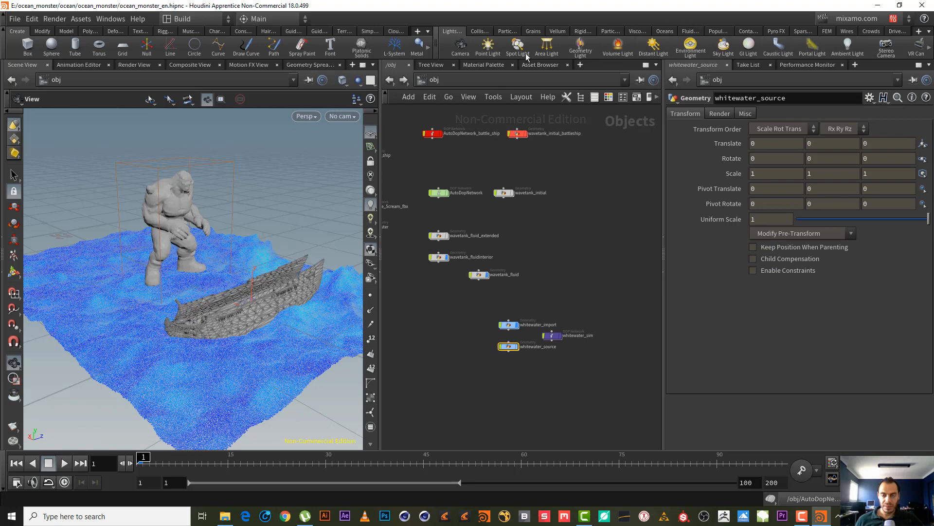
{"action": "scroll", "coordinate": [562, 385], "scroll_direction": "up", "scroll_amount": 5}
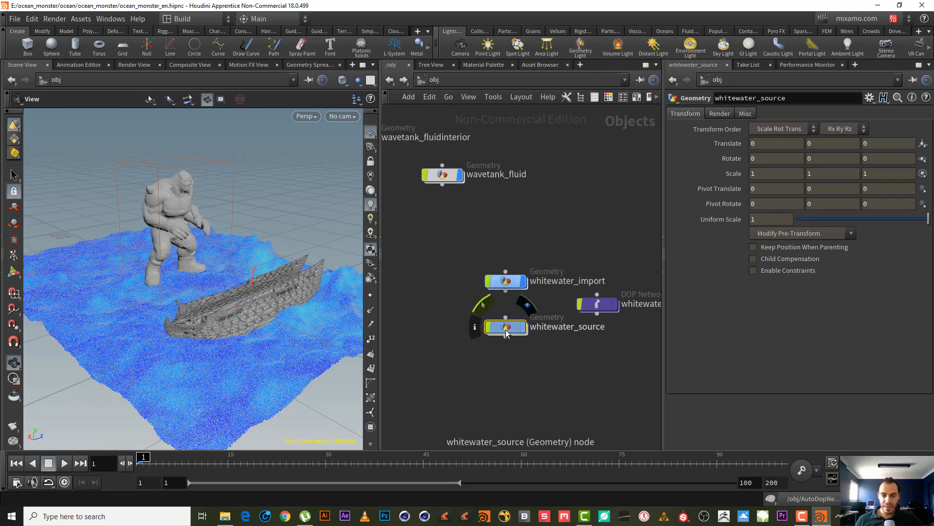
{"action": "double_click", "coordinate": [506, 327]}
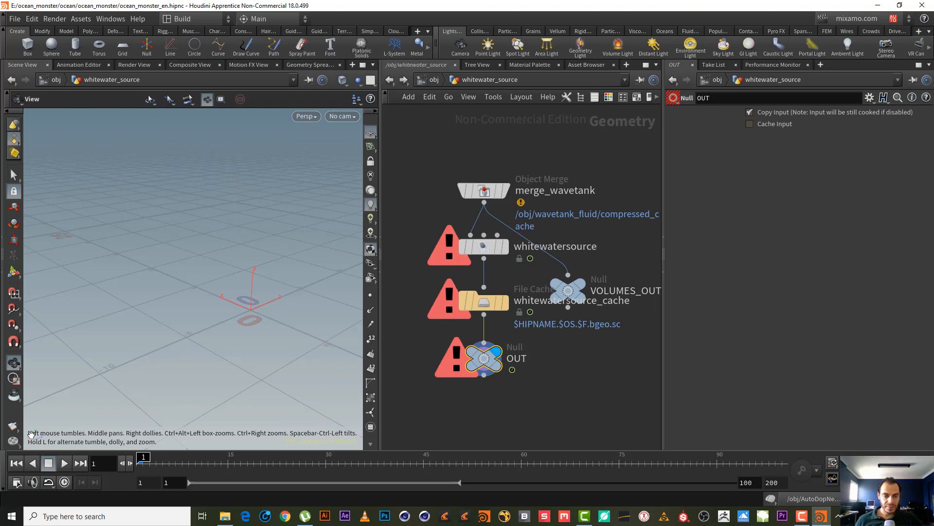
- Play the timeline briefly to check the whitewater source output, and return to frame 1
{"action": "left_click", "coordinate": [66, 463]}
{"action": "left_click", "coordinate": [65, 463]}
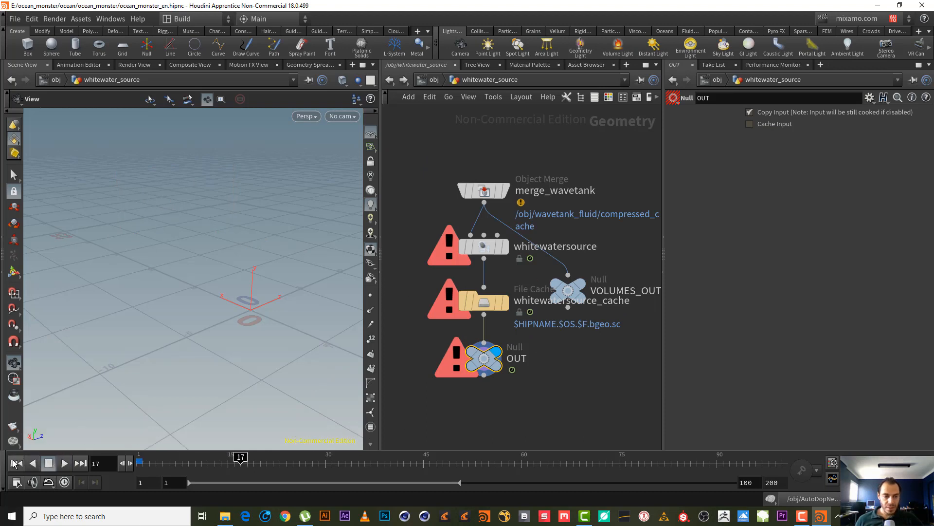
{"action": "left_click", "coordinate": [14, 462]}
- Inspect the Object 1 path of merge_wavetank and browse the operators inside wavetank_fluid without choosing one
{"action": "left_click", "coordinate": [484, 191]}
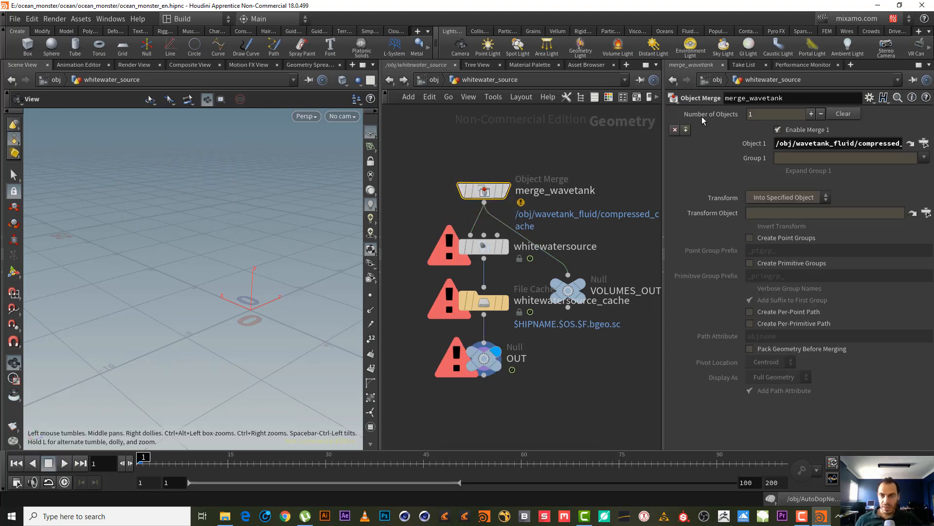
{"action": "mouse_move", "coordinate": [507, 256]}
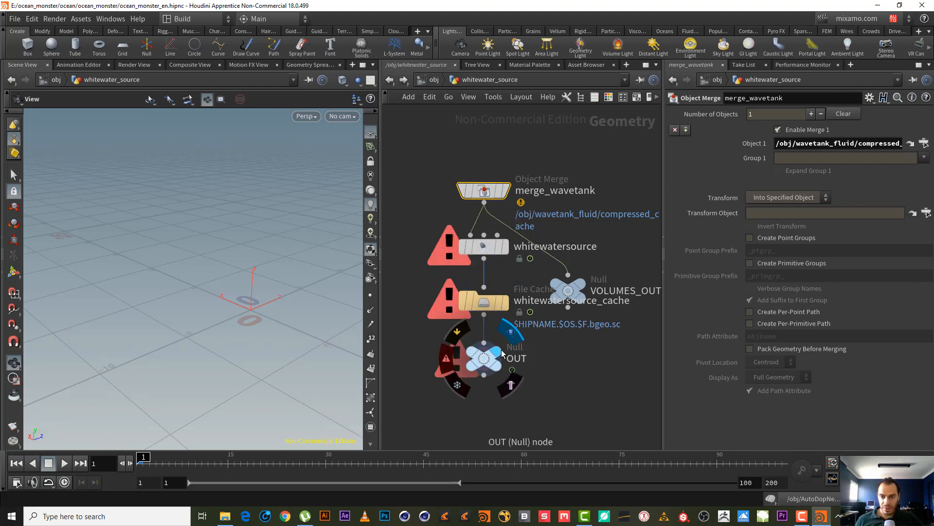
{"action": "left_click_drag", "start_coordinate": [504, 160], "coordinate": [471, 191]}
{"action": "left_click", "coordinate": [925, 142]}
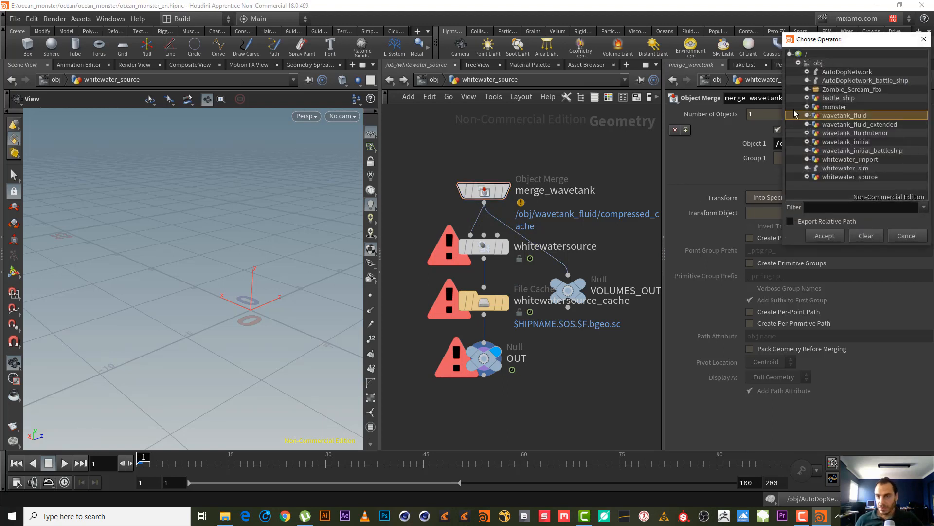
{"action": "left_click", "coordinate": [807, 116]}
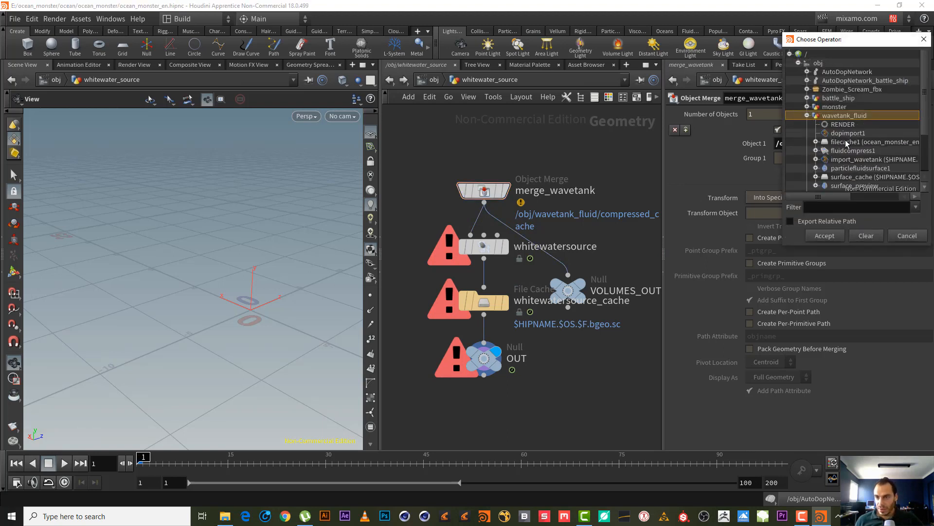
{"action": "left_click", "coordinate": [907, 236]}
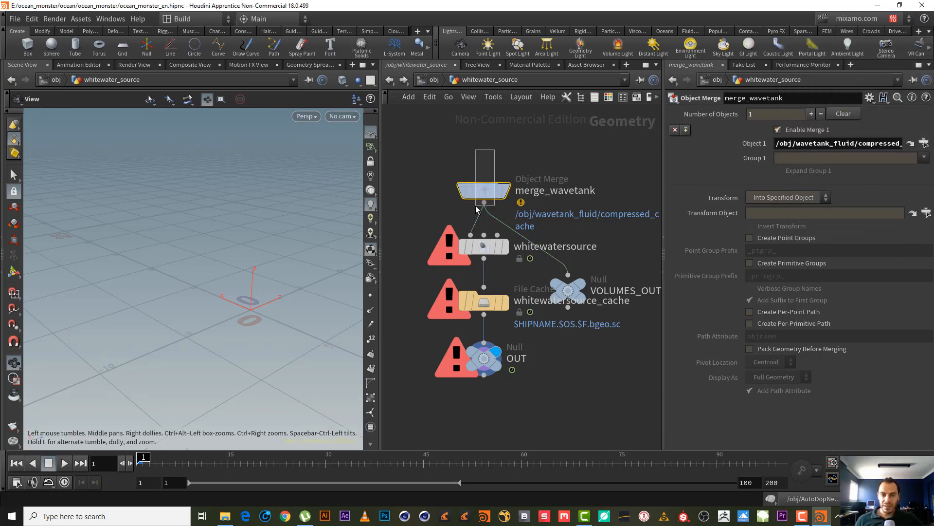
{"action": "mouse_move", "coordinate": [523, 174]}
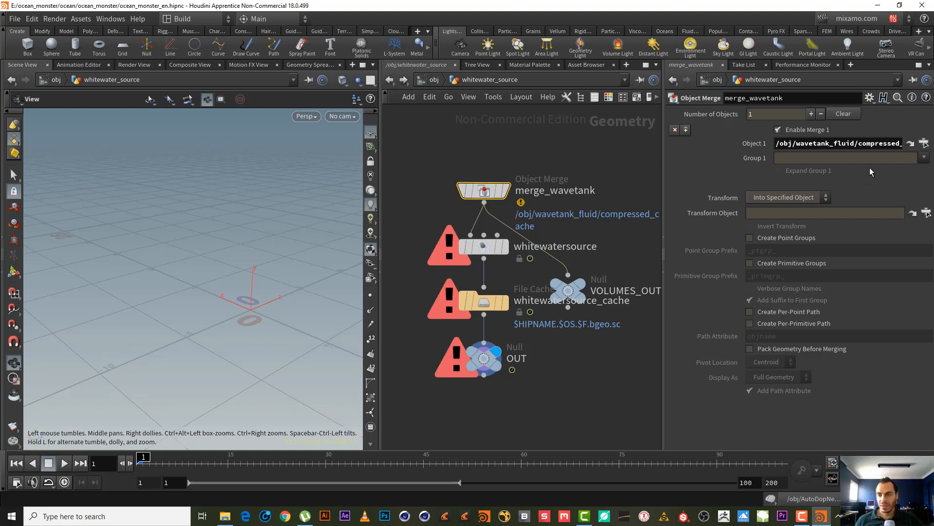
{"action": "left_click_drag", "start_coordinate": [852, 146], "coordinate": [913, 146]}
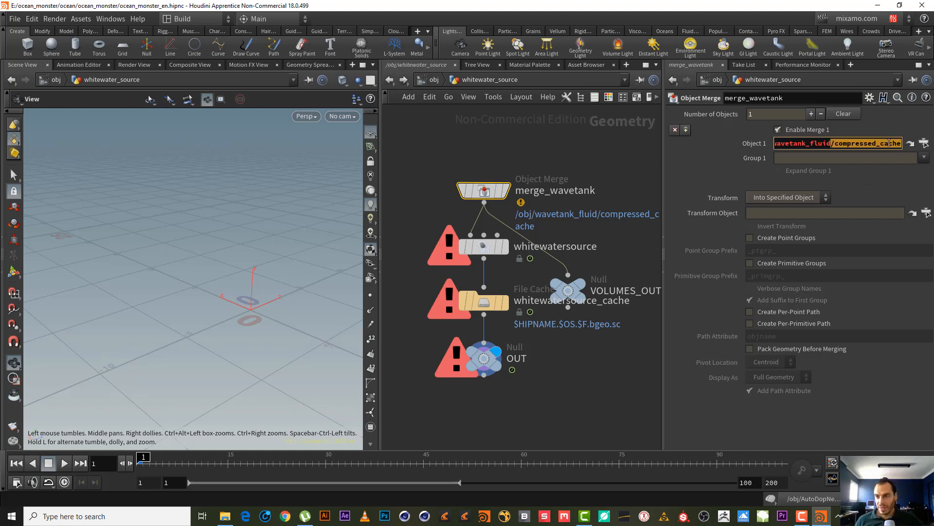
{"action": "left_click", "coordinate": [889, 145]}
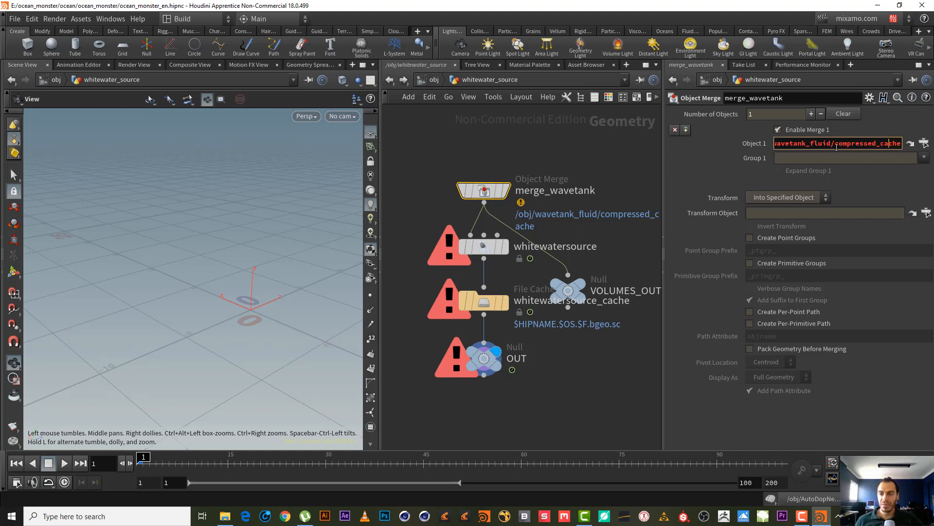
- Go back to the object level, open the wavetank_fluid network and select the filecache1 node
{"action": "left_click", "coordinate": [390, 80]}
{"action": "middle_click_drag", "start_coordinate": [537, 220], "coordinate": [626, 403]}
{"action": "middle_click_drag", "start_coordinate": [480, 248], "coordinate": [476, 199]}
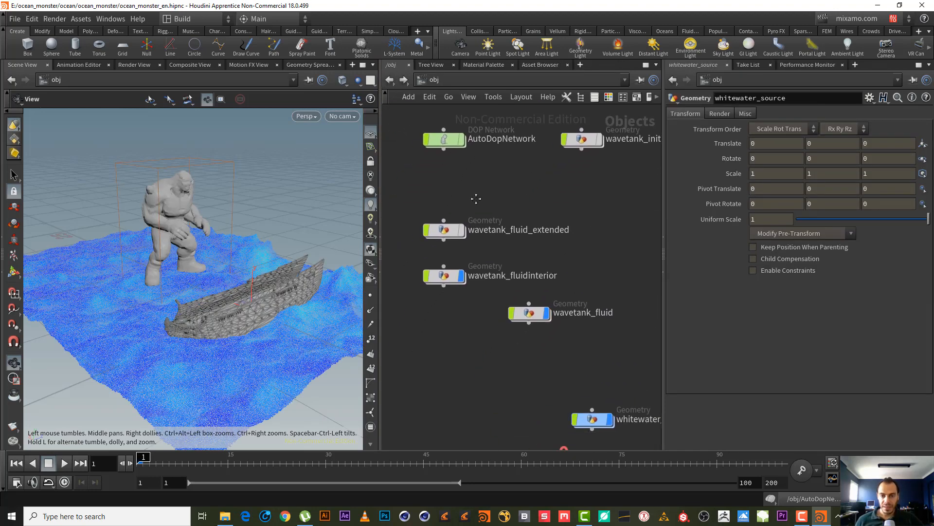
{"action": "double_click", "coordinate": [529, 313]}
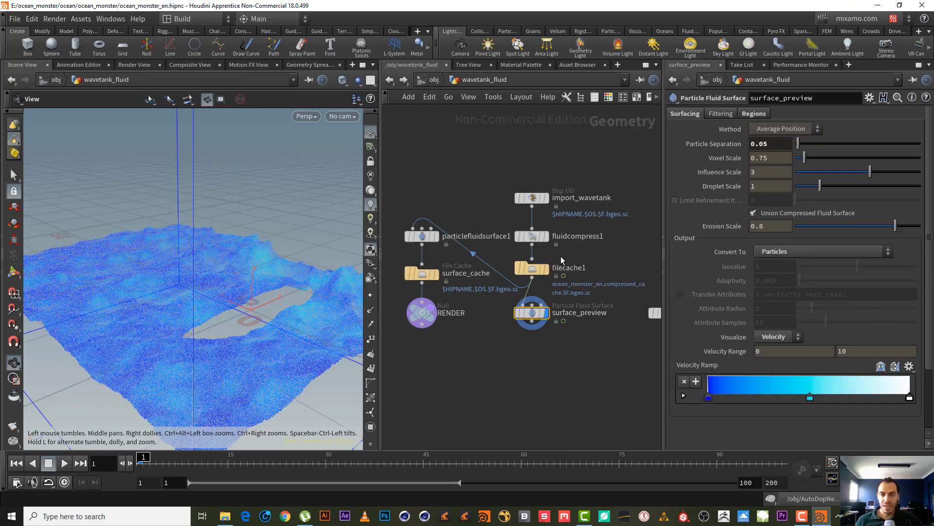
{"action": "left_click", "coordinate": [530, 268]}
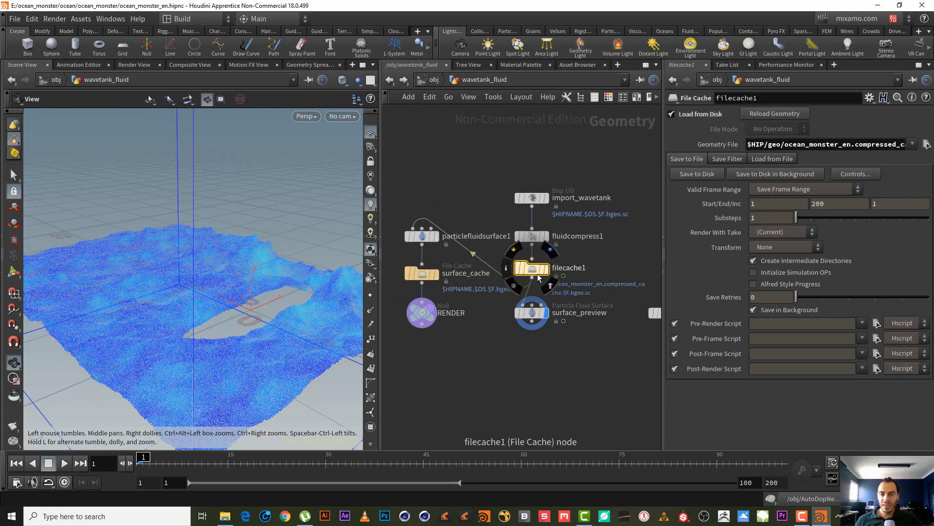
{"action": "scroll", "coordinate": [554, 287], "scroll_direction": "up", "scroll_amount": 3}
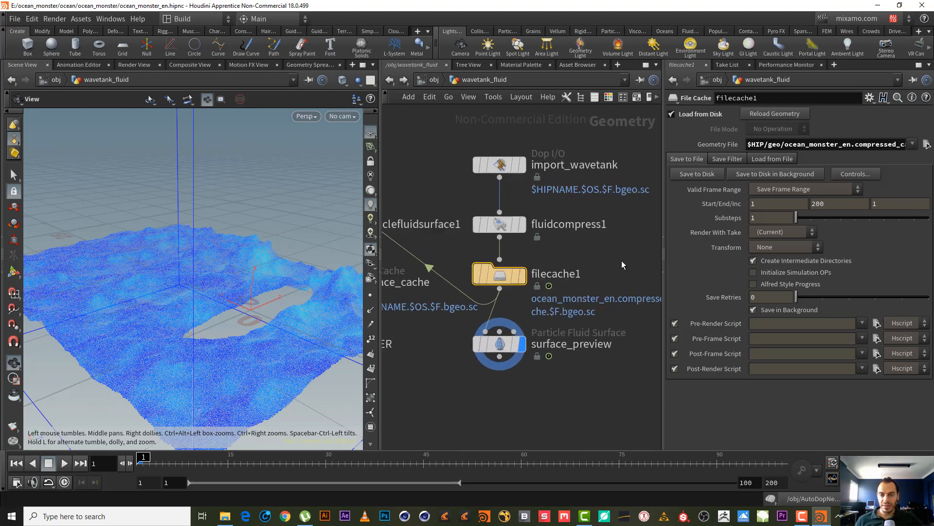
{"action": "mouse_move", "coordinate": [510, 267]}
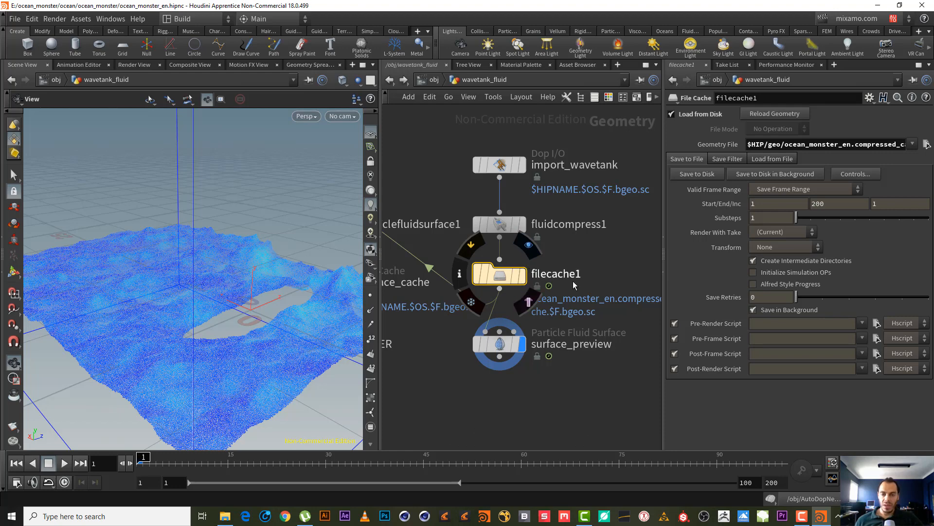
- Browse the geometry files in $HIP/geo/ for the filecache1 node without choosing one
{"action": "middle_click_drag", "start_coordinate": [607, 272], "coordinate": [559, 252]}
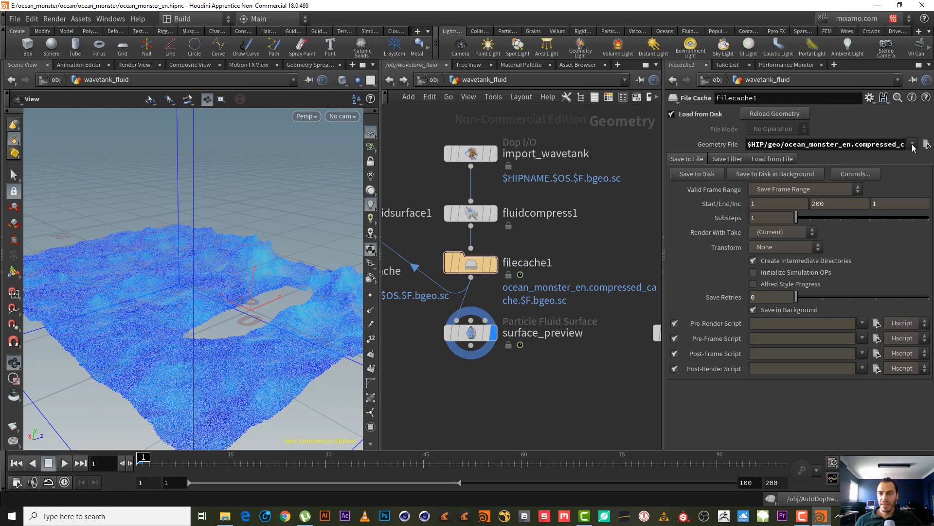
{"action": "left_click", "coordinate": [927, 144]}
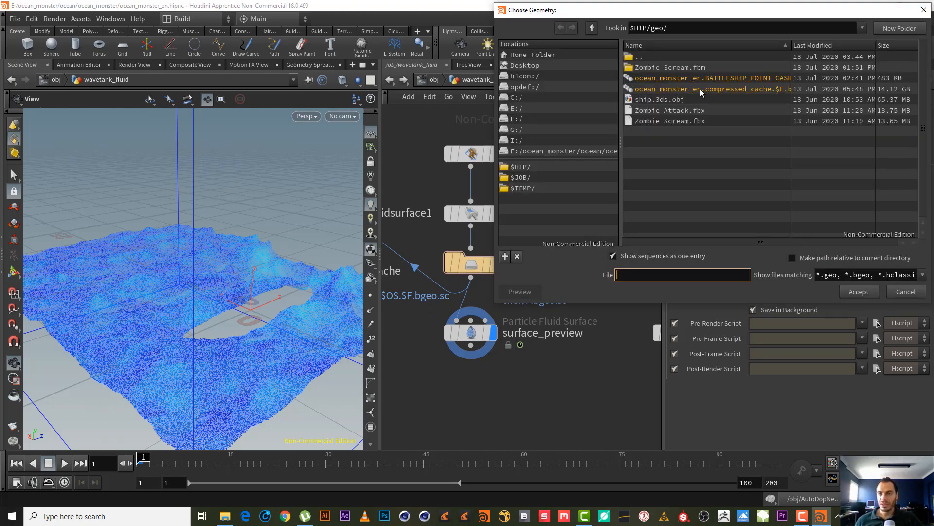
{"action": "left_click", "coordinate": [893, 290]}
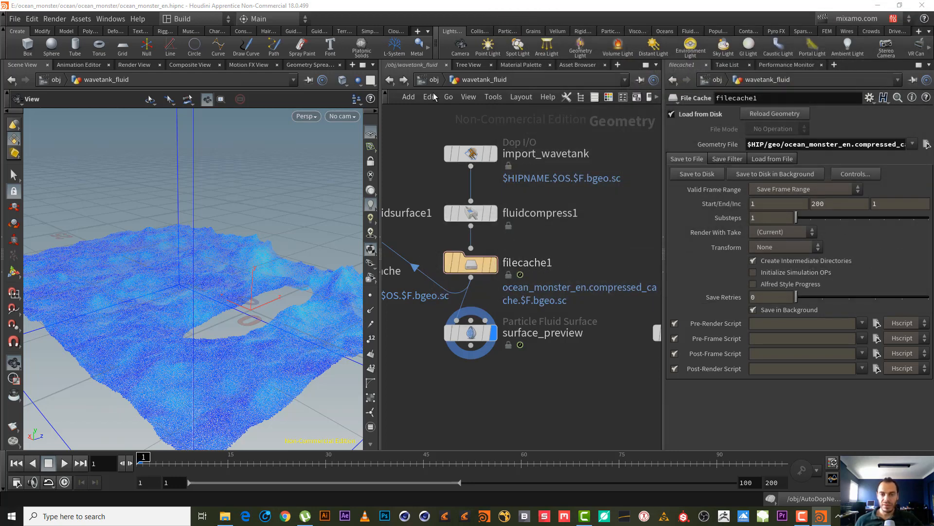
- Go back into the whitewater_source network and copy the node name compressed_cache from merge_wavetank's Object 1 path
{"action": "left_click", "coordinate": [391, 80]}
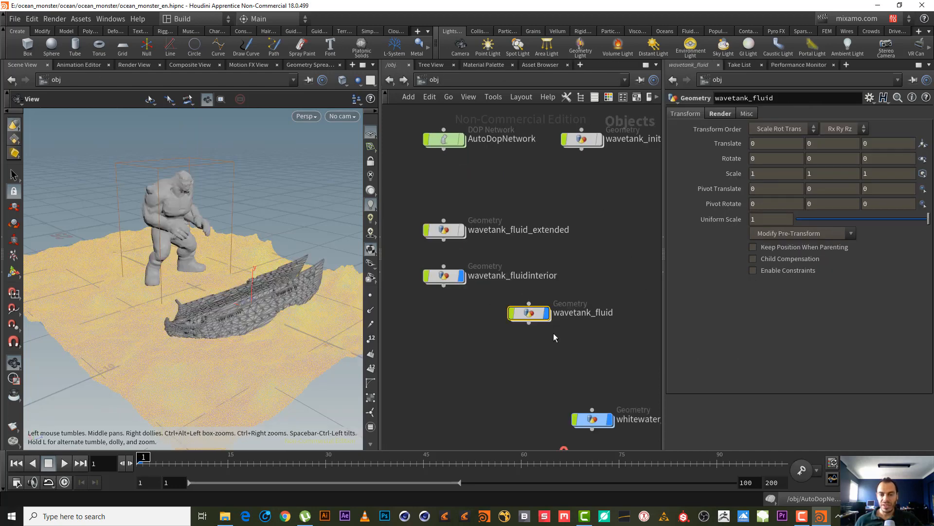
{"action": "middle_click_drag", "start_coordinate": [511, 353], "coordinate": [453, 191]}
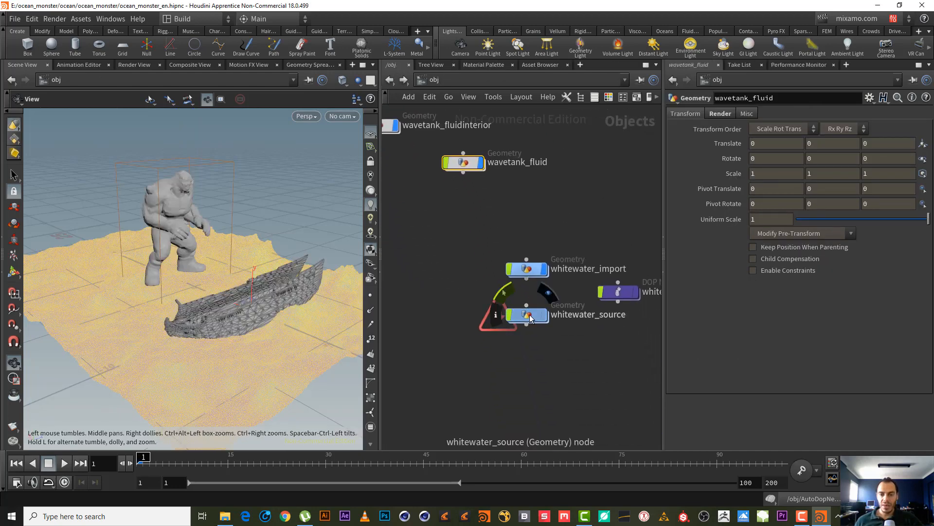
{"action": "double_click", "coordinate": [529, 316]}
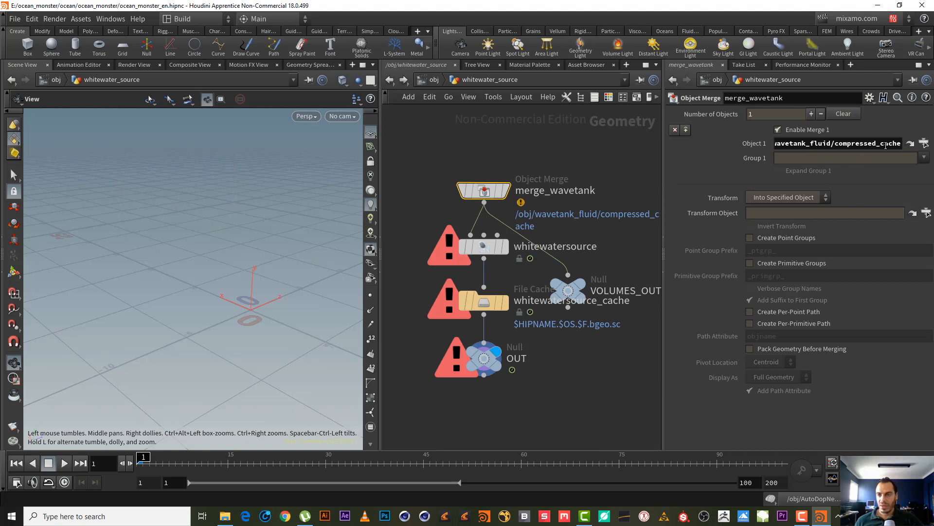
{"action": "left_click", "coordinate": [924, 143]}
{"action": "left_click", "coordinate": [907, 240]}
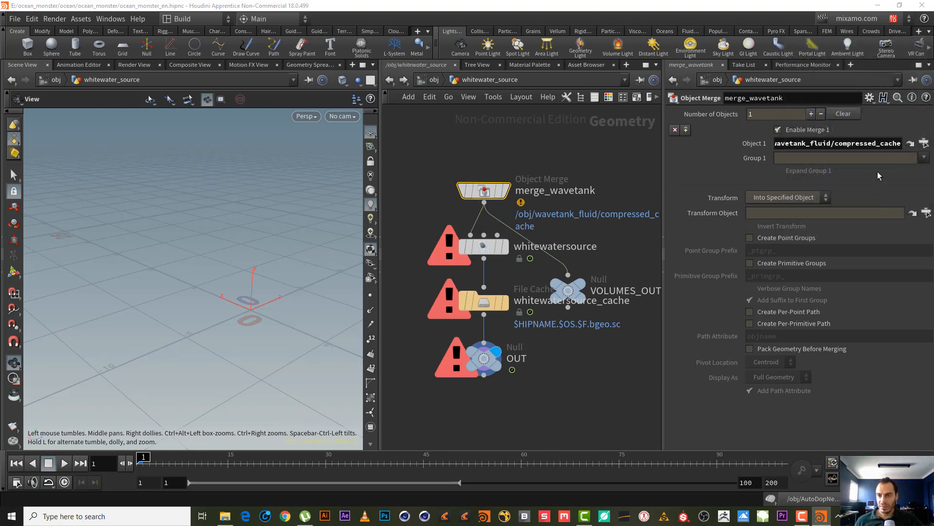
{"action": "double_click", "coordinate": [838, 144]}
{"action": "key", "text": "ctrl+c"}
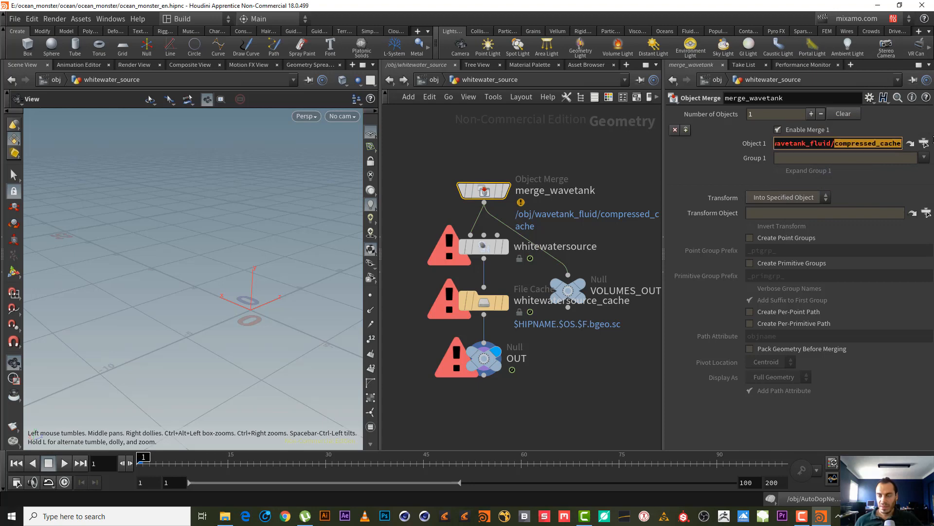
- Rename the filecache1 node inside wavetank_fluid as compressed_cache
{"action": "left_click", "coordinate": [528, 151]}
{"action": "left_click", "coordinate": [389, 80]}
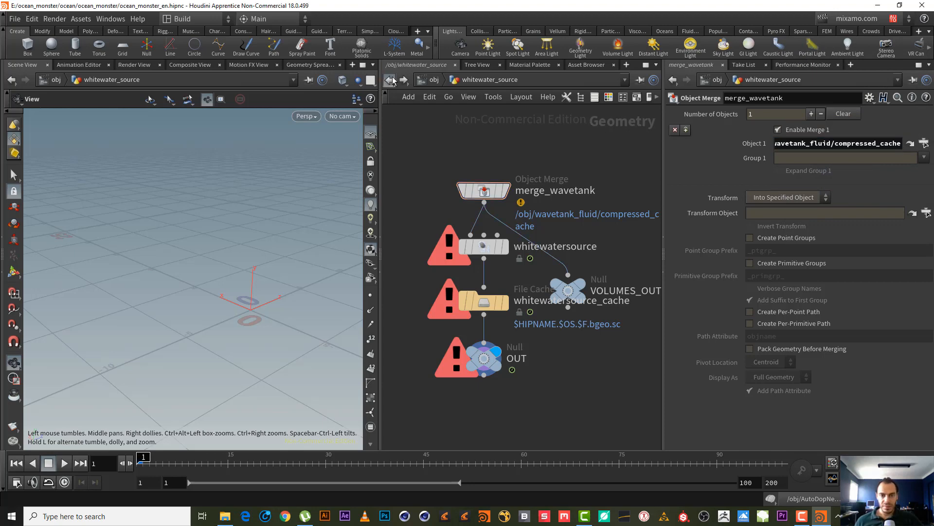
{"action": "middle_click_drag", "start_coordinate": [505, 249], "coordinate": [605, 365]}
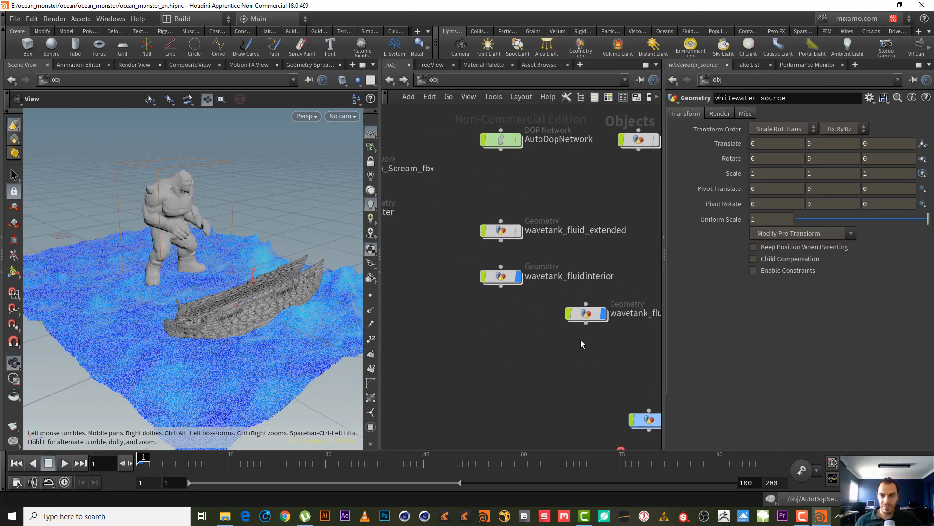
{"action": "double_click", "coordinate": [584, 314]}
{"action": "double_click", "coordinate": [531, 263]}
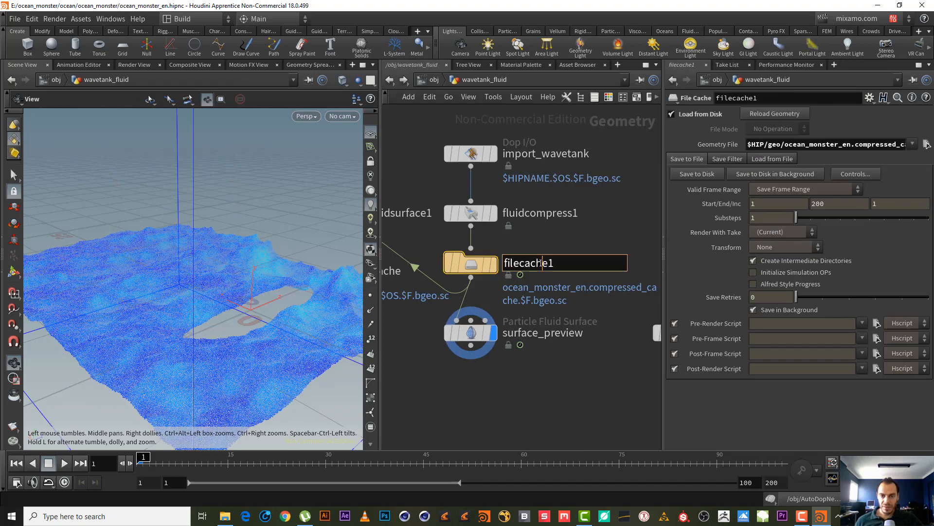
{"action": "key", "text": "ctrl+v"}
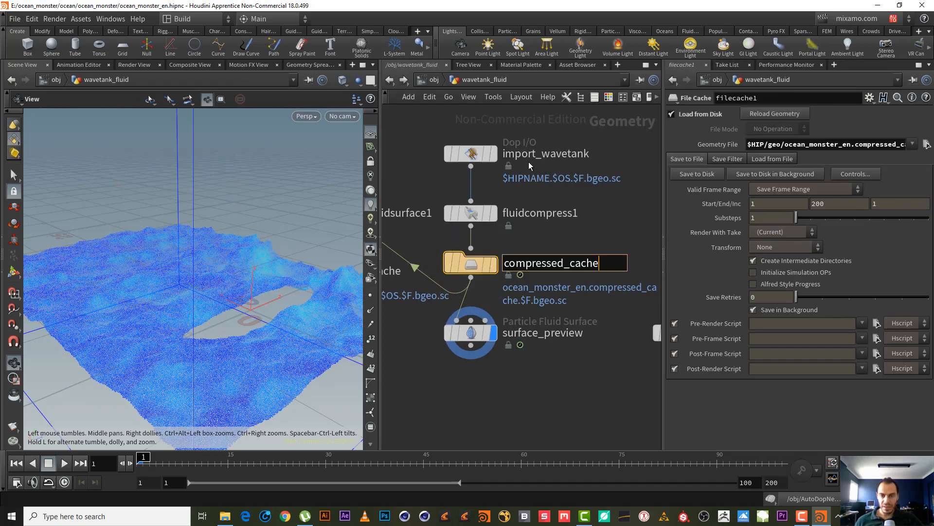
{"action": "key", "text": "Return"}
- Reopen whitewater_source and check merge_wavetank's Object 1 path against the operators inside wavetank_fluid, without choosing one
{"action": "key", "text": "u"}
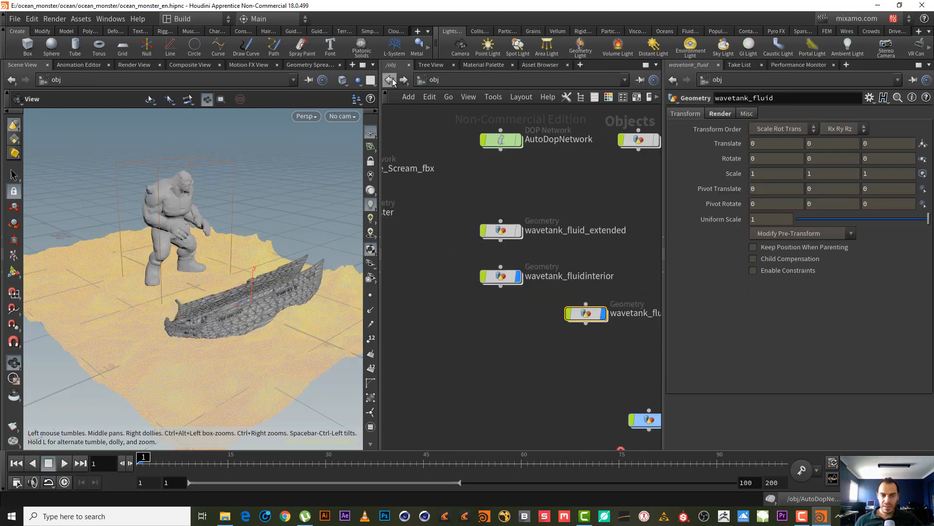
{"action": "middle_click_drag", "start_coordinate": [608, 376], "coordinate": [504, 243]}
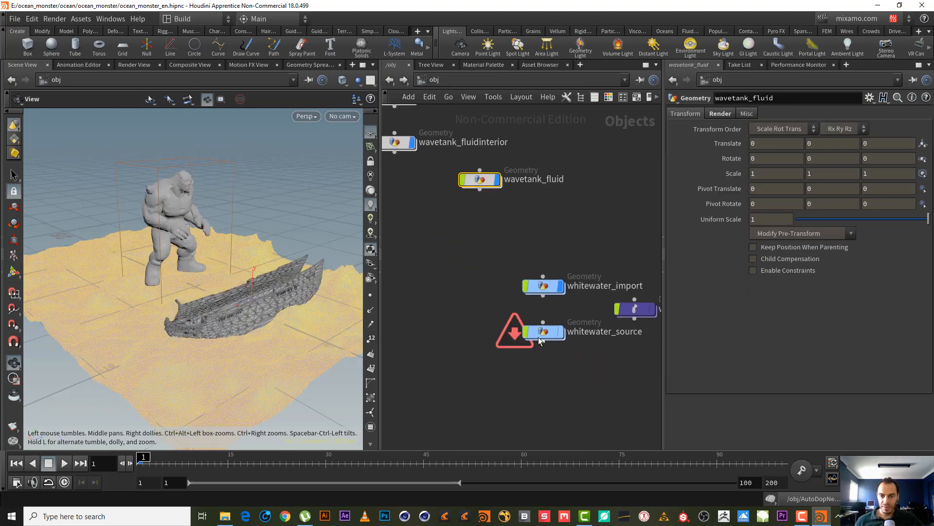
{"action": "double_click", "coordinate": [542, 335]}
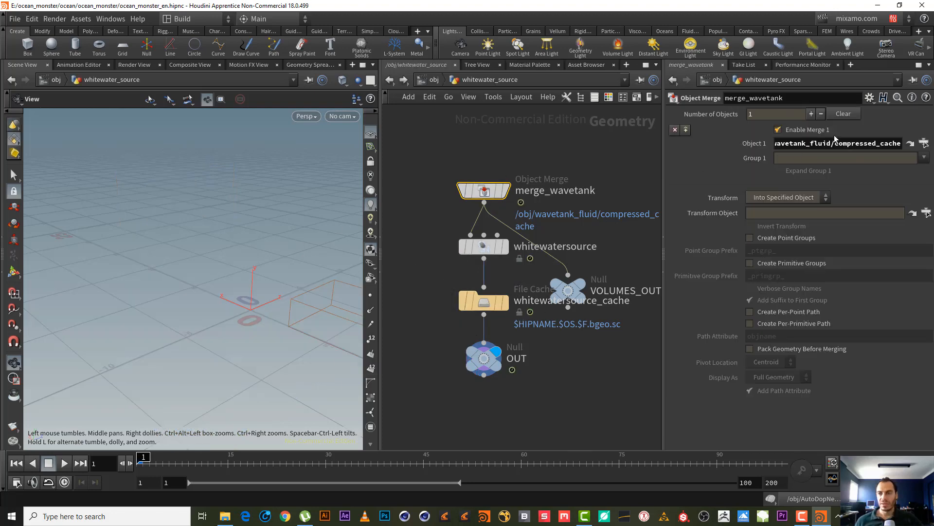
{"action": "left_click_drag", "start_coordinate": [838, 145], "coordinate": [901, 145]}
{"action": "left_click", "coordinate": [924, 146]}
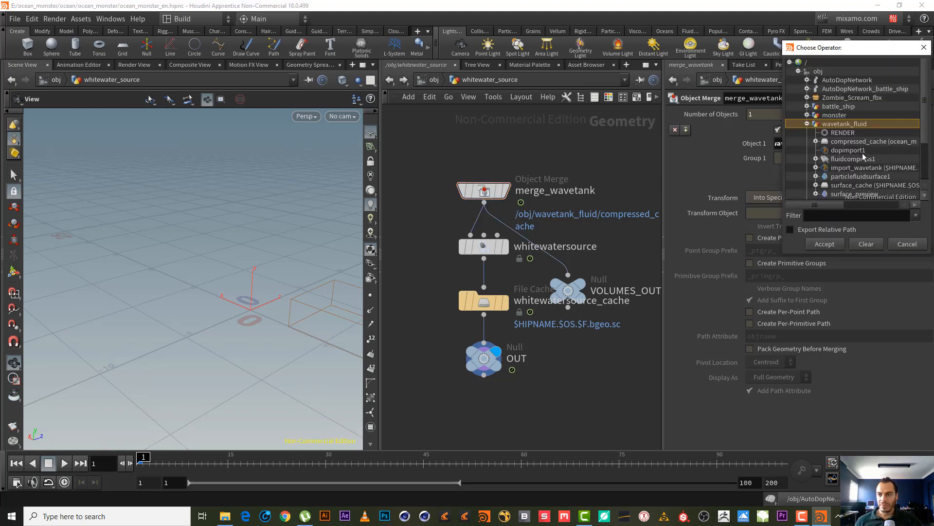
{"action": "scroll", "coordinate": [929, 124], "scroll_direction": "down", "scroll_amount": 2}
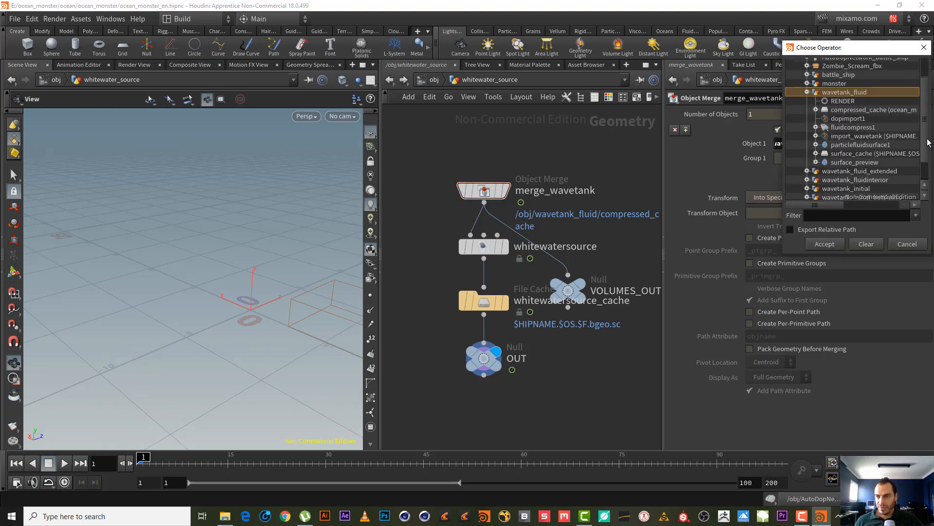
{"action": "left_click_drag", "start_coordinate": [831, 50], "coordinate": [612, 76]}
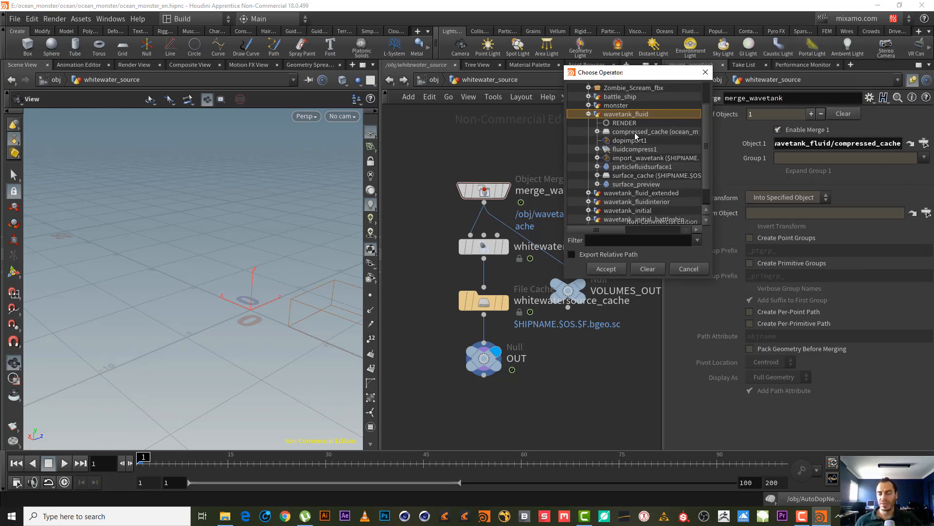
{"action": "left_click", "coordinate": [688, 269]}
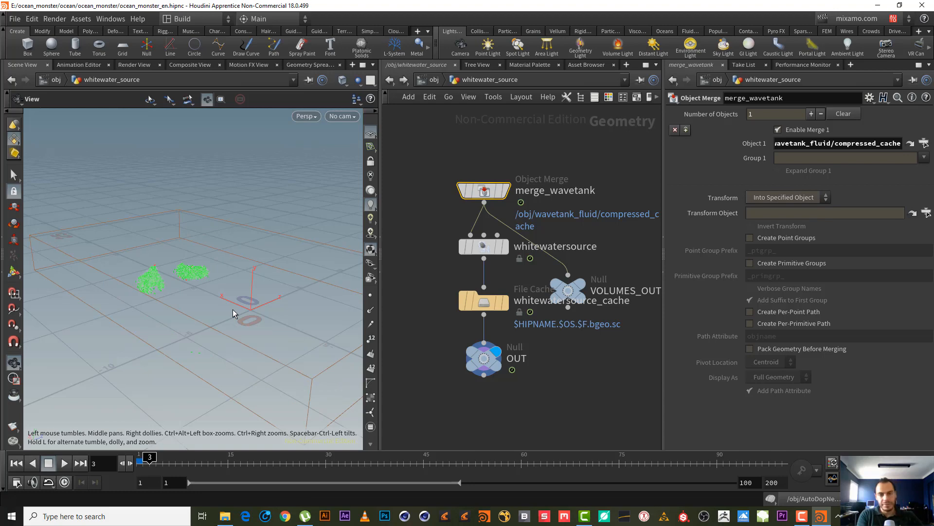
- Examine the whitewater source's emission particles up to frame 8 from several angles
{"action": "left_click_drag", "start_coordinate": [190, 306], "coordinate": [180, 260]}
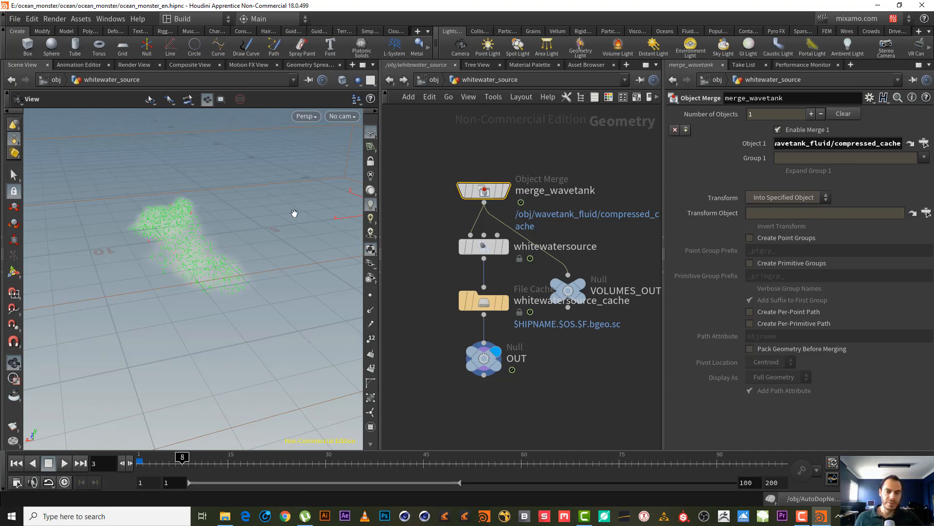
{"action": "left_click_drag", "start_coordinate": [225, 211], "coordinate": [180, 267]}
{"action": "right_click_drag", "start_coordinate": [180, 267], "coordinate": [192, 304]}
{"action": "middle_click_drag", "start_coordinate": [192, 304], "coordinate": [125, 309]}
{"action": "left_click_drag", "start_coordinate": [125, 308], "coordinate": [313, 246]}
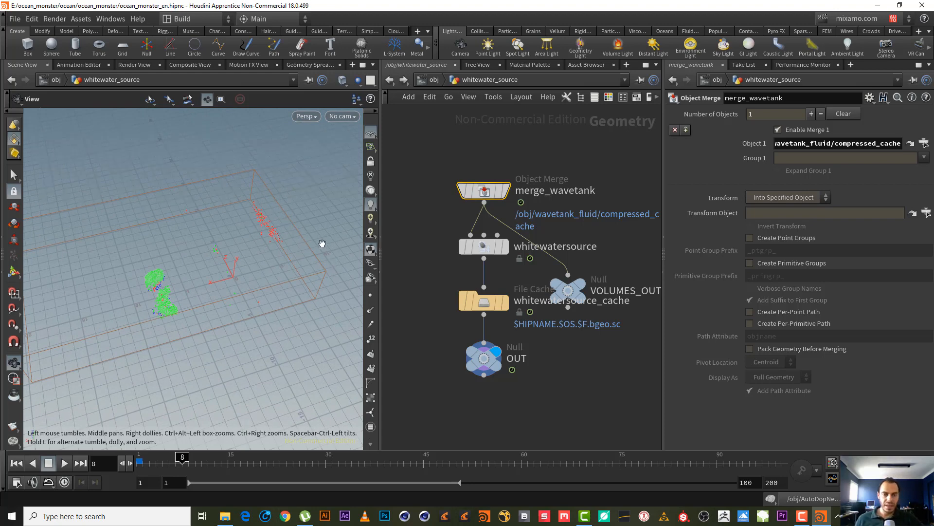
{"action": "left_click_drag", "start_coordinate": [268, 306], "coordinate": [290, 273]}
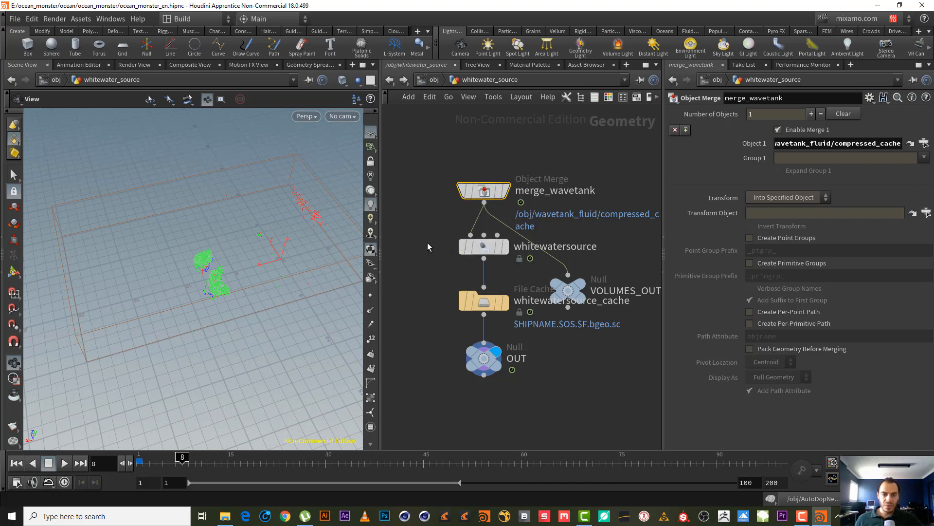
- Review the whitewatersource node's curvature, acceleration, vorticity, volume and visualization settings
{"action": "left_click_drag", "start_coordinate": [439, 243], "coordinate": [485, 240]}
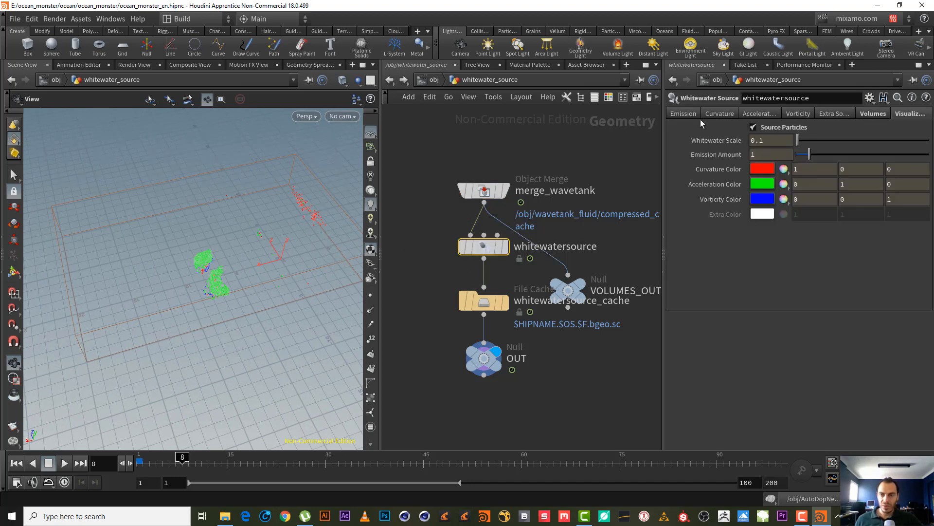
{"action": "left_click", "coordinate": [732, 117]}
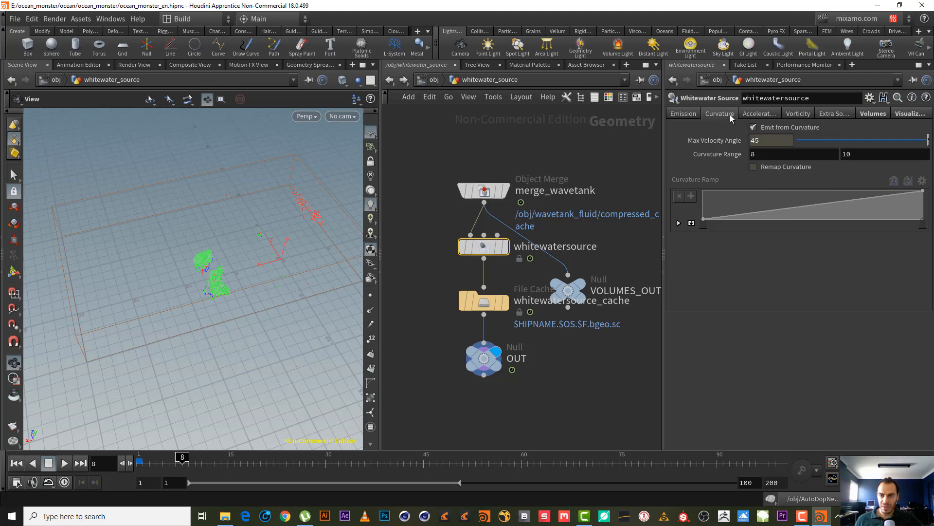
{"action": "left_click", "coordinate": [758, 114]}
{"action": "left_click", "coordinate": [791, 113]}
{"action": "left_click", "coordinate": [859, 116]}
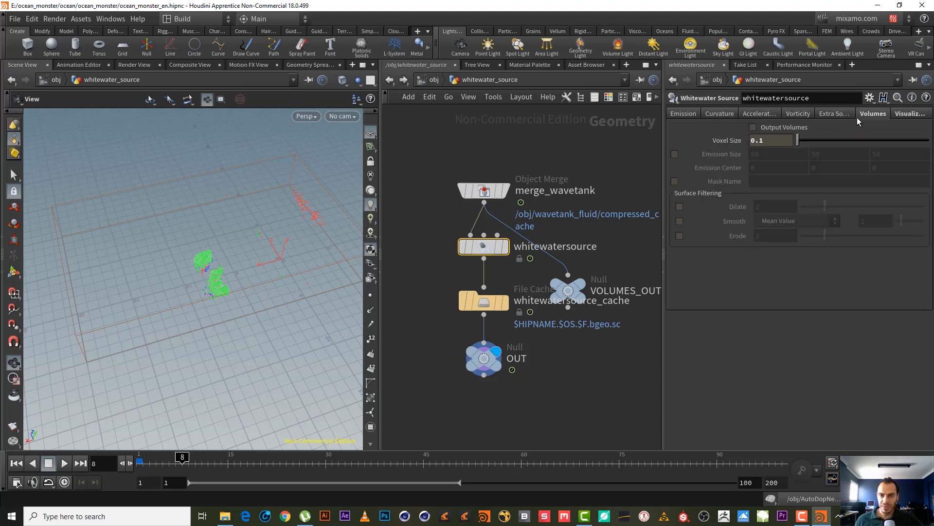
{"action": "left_click", "coordinate": [917, 113]}
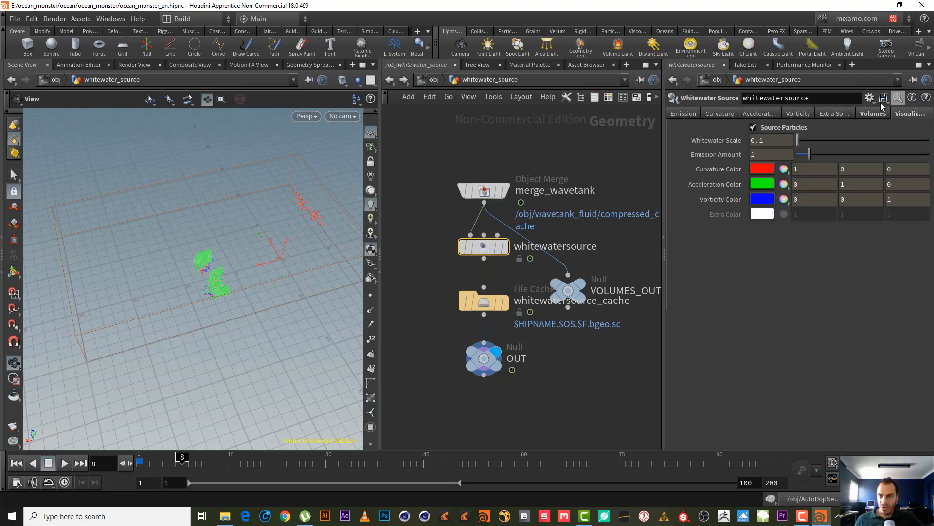
{"action": "left_click", "coordinate": [874, 115]}
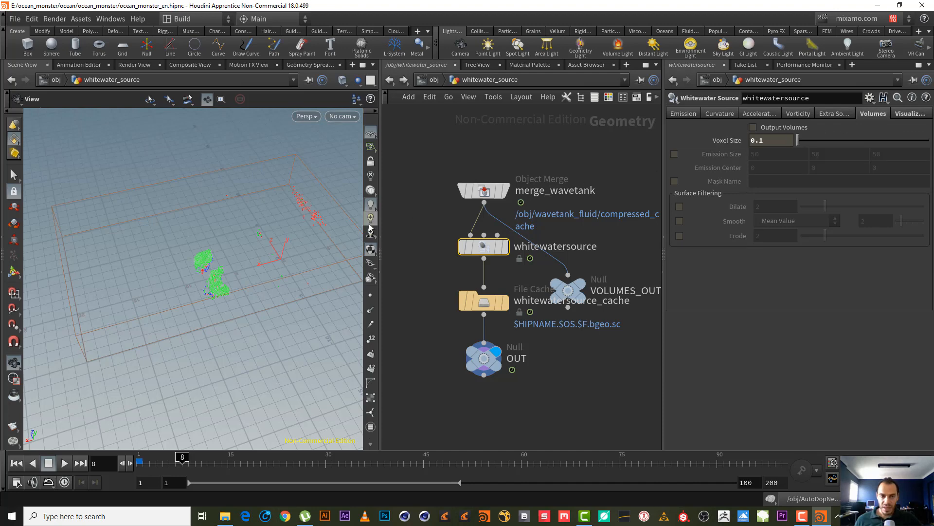
{"action": "left_click_drag", "start_coordinate": [186, 278], "coordinate": [292, 246]}
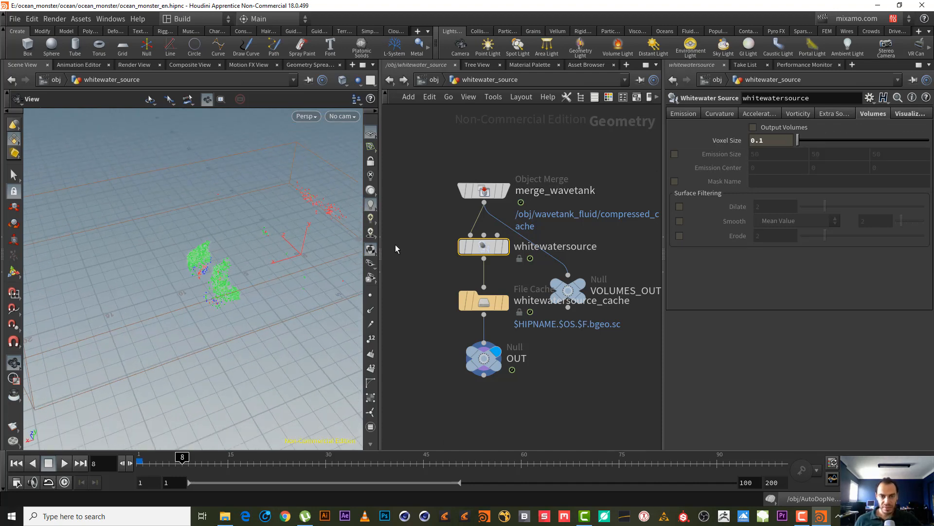
- Move the whitewatersource, whitewatersource_cache and OUT nodes together further below merge_wavetank
{"action": "left_click_drag", "start_coordinate": [500, 419], "coordinate": [490, 245]}
{"action": "left_click_drag", "start_coordinate": [483, 250], "coordinate": [471, 309]}
{"action": "left_click_drag", "start_coordinate": [561, 191], "coordinate": [503, 210]}
{"action": "left_click", "coordinate": [431, 287]}
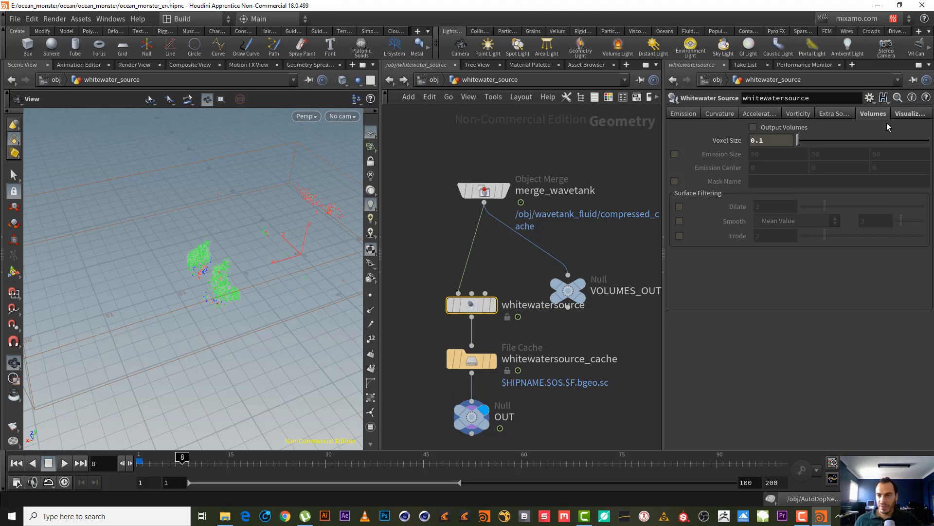
- Check whitewatersource's visualization colors and examine its emission particles up close at frame 21
{"action": "left_click", "coordinate": [909, 114]}
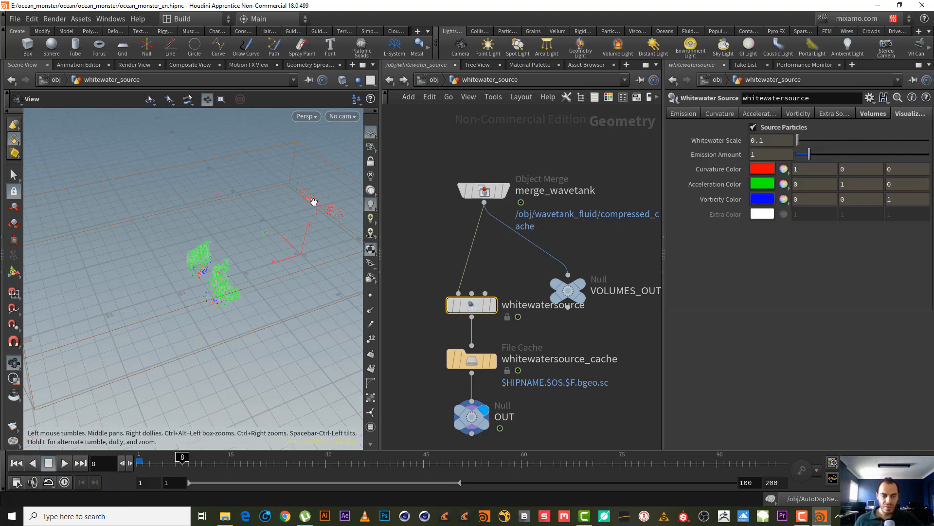
{"action": "mouse_move", "coordinate": [299, 207]}
{"action": "left_mouse_down"}
{"action": "mouse_move", "coordinate": [312, 207]}
{"action": "mouse_move", "coordinate": [292, 200]}
{"action": "left_mouse_up"}
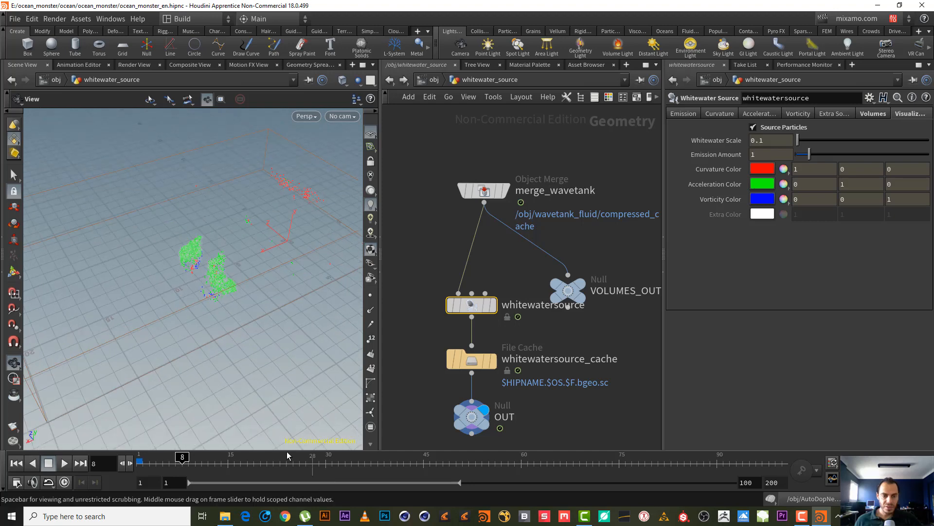
{"action": "left_click", "coordinate": [266, 469]}
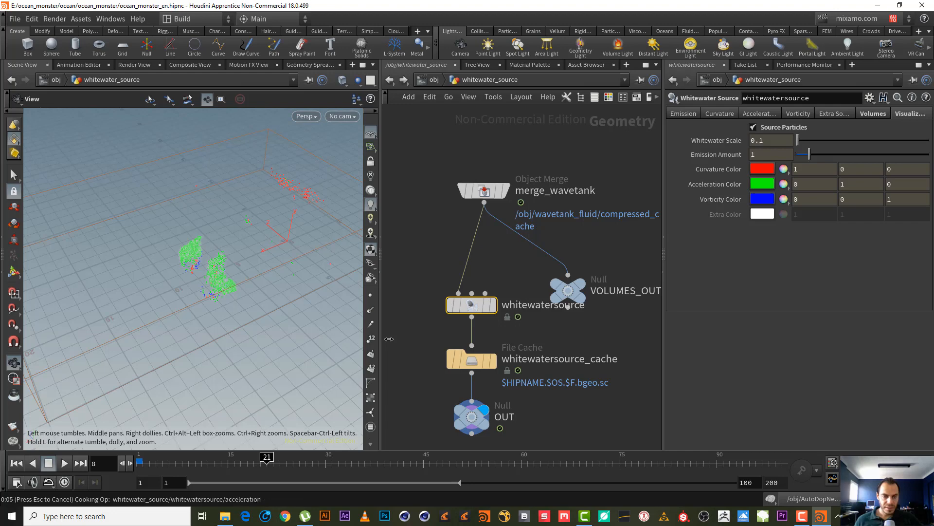
{"action": "left_click_drag", "start_coordinate": [255, 213], "coordinate": [183, 290]}
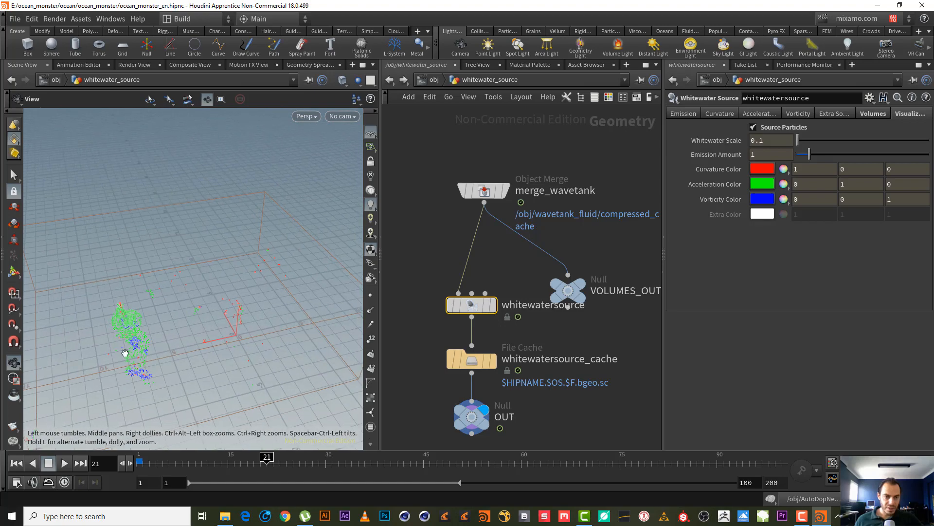
{"action": "left_click_drag", "start_coordinate": [146, 338], "coordinate": [132, 341]}
{"action": "middle_click_drag", "start_coordinate": [131, 340], "coordinate": [205, 280]}
{"action": "right_click_drag", "start_coordinate": [204, 280], "coordinate": [282, 234]}
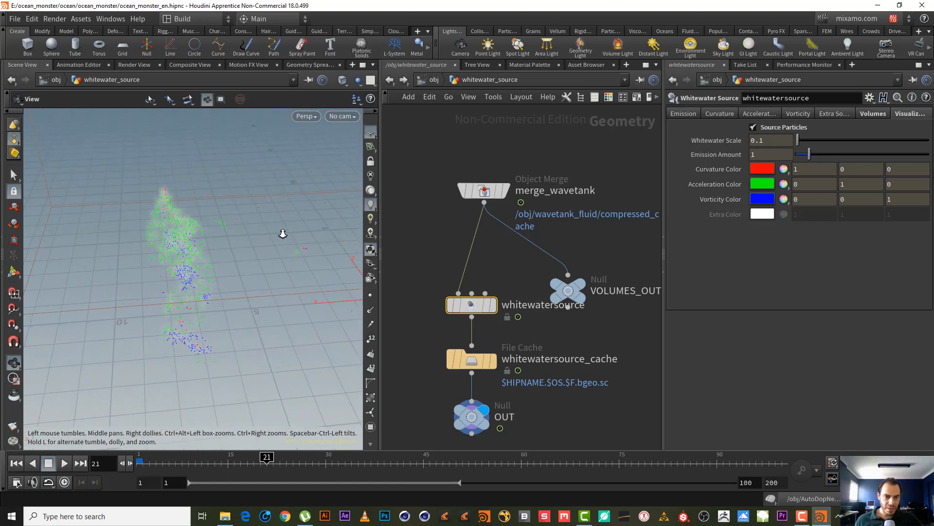
{"action": "left_click_drag", "start_coordinate": [282, 234], "coordinate": [190, 222]}
{"action": "middle_click_drag", "start_coordinate": [161, 204], "coordinate": [234, 219]}
{"action": "right_click_drag", "start_coordinate": [158, 235], "coordinate": [173, 230]}
{"action": "left_click_drag", "start_coordinate": [173, 230], "coordinate": [146, 222]}
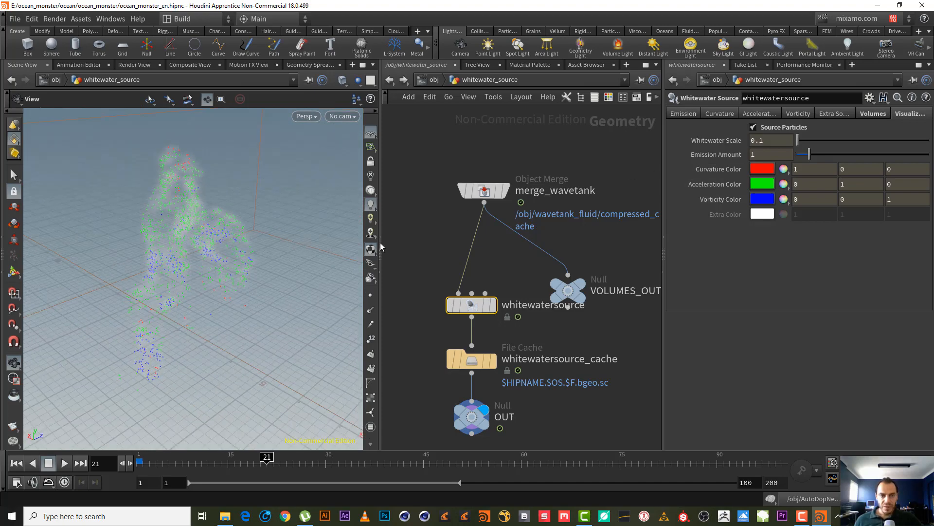
- Examine the whitewater source's emission particles from several angles at frames 21, 33, 75 and 85
{"action": "left_click_drag", "start_coordinate": [189, 253], "coordinate": [189, 280]}
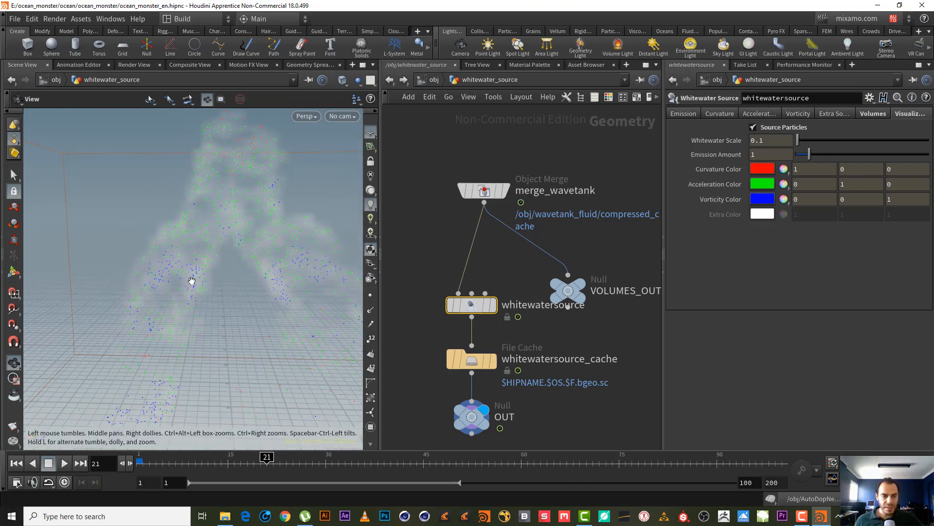
{"action": "right_click_drag", "start_coordinate": [190, 279], "coordinate": [209, 308]}
{"action": "left_click_drag", "start_coordinate": [208, 308], "coordinate": [211, 253]}
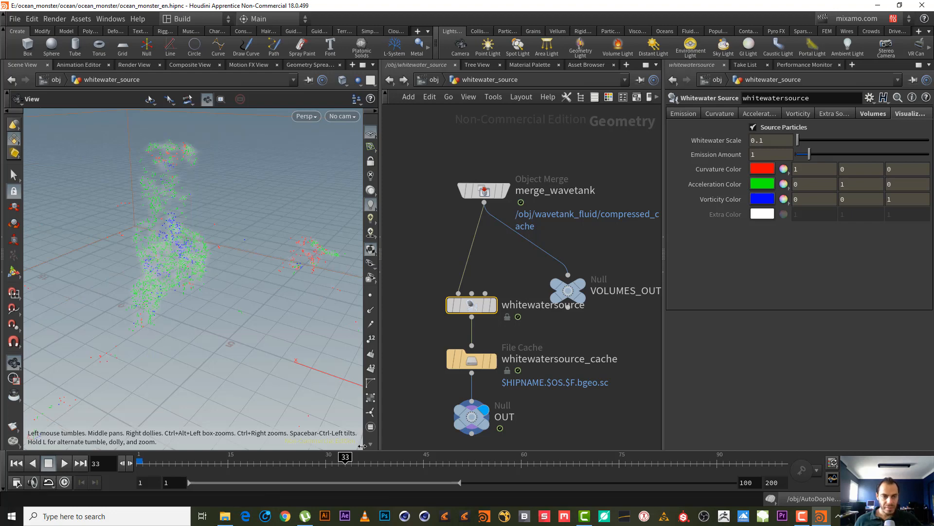
{"action": "left_click_drag", "start_coordinate": [284, 290], "coordinate": [282, 232]}
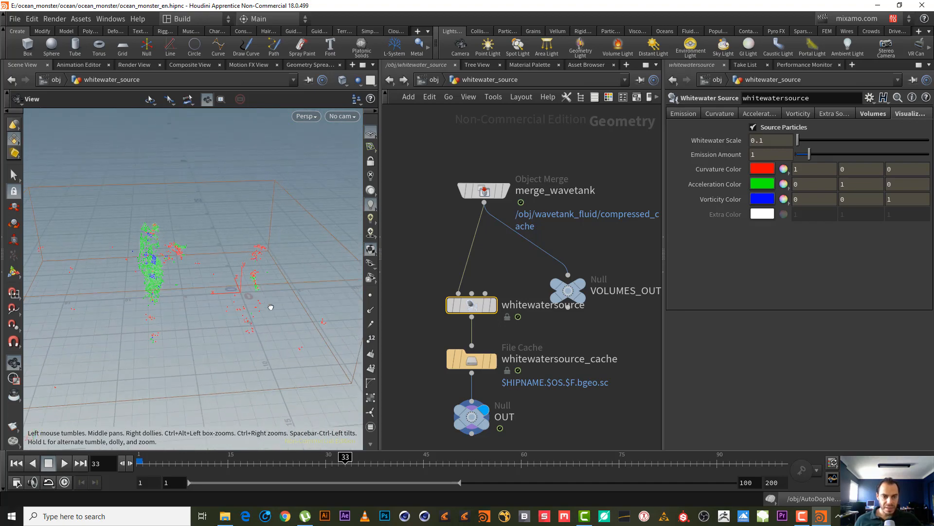
{"action": "left_click_drag", "start_coordinate": [271, 307], "coordinate": [311, 343]}
{"action": "left_click", "coordinate": [436, 463]}
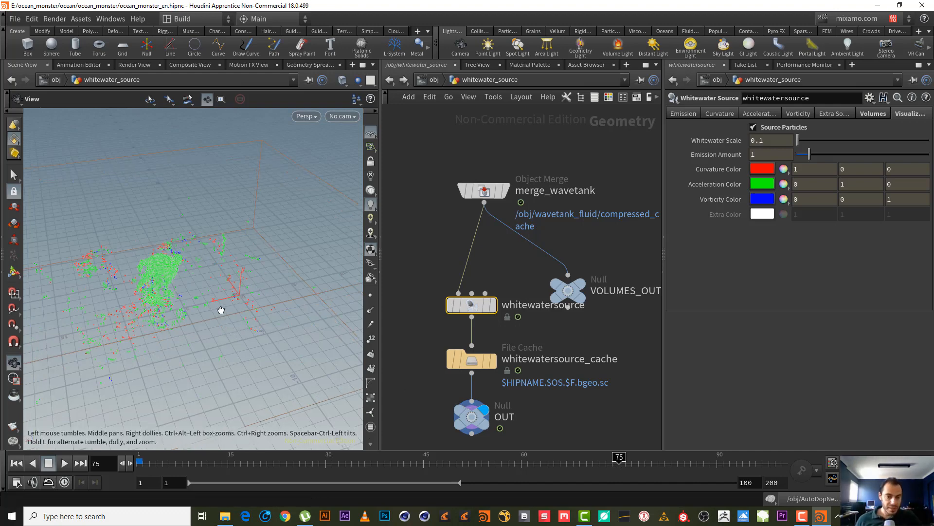
{"action": "left_click_drag", "start_coordinate": [219, 308], "coordinate": [136, 284]}
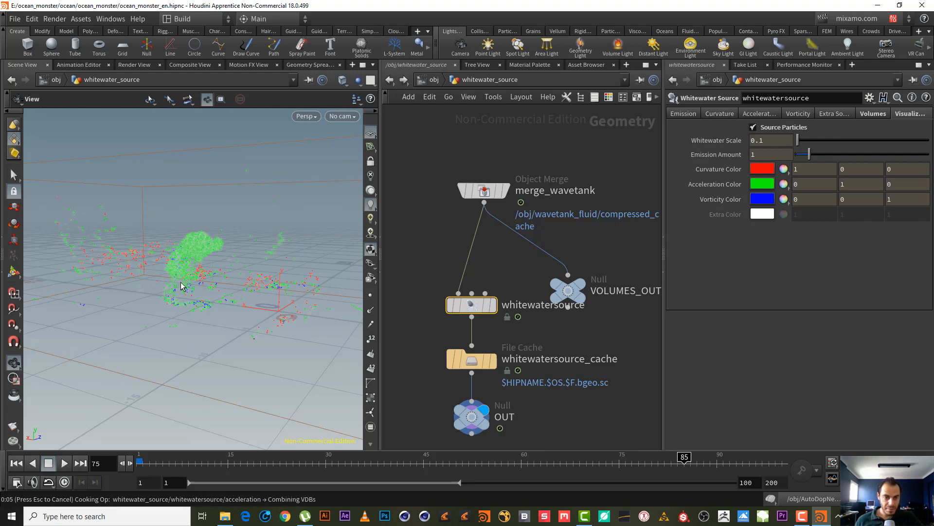
{"action": "left_click_drag", "start_coordinate": [176, 268], "coordinate": [194, 288]}
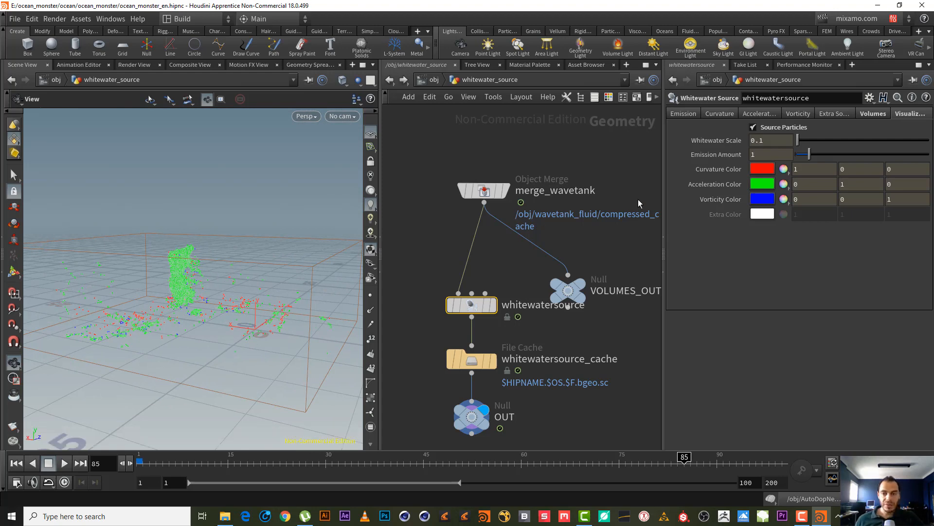
- Review whitewatersource's acceleration, curvature and emission settings and inspect the frame 85 particles up close
{"action": "left_click", "coordinate": [733, 116]}
{"action": "left_click", "coordinate": [759, 113]}
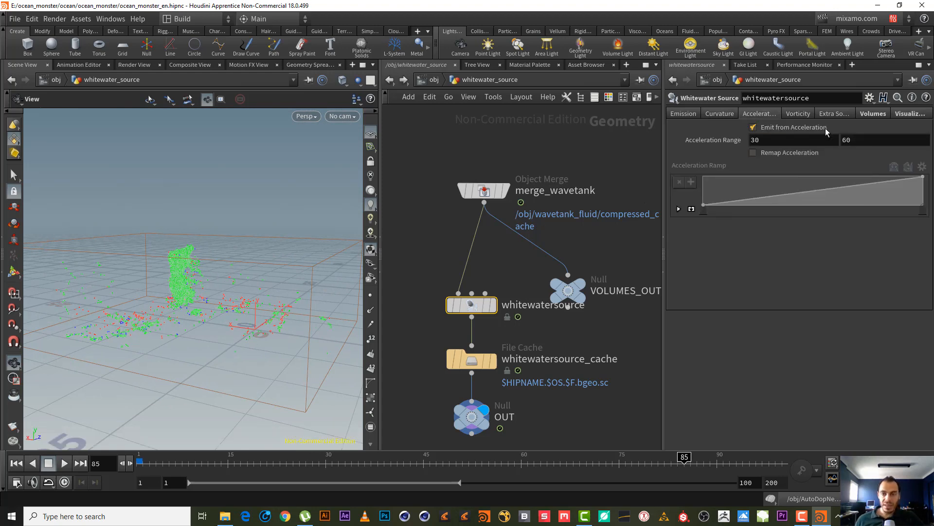
{"action": "left_click", "coordinate": [717, 115]}
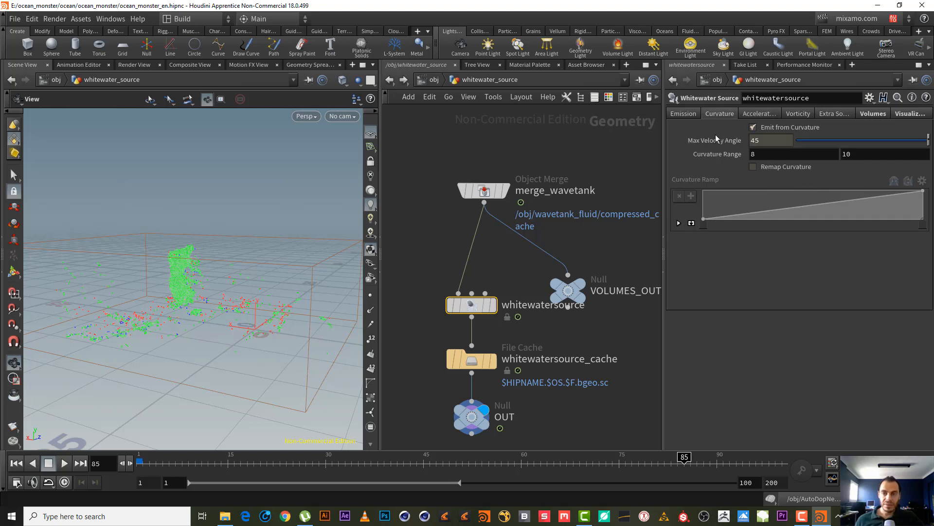
{"action": "left_click", "coordinate": [685, 114]}
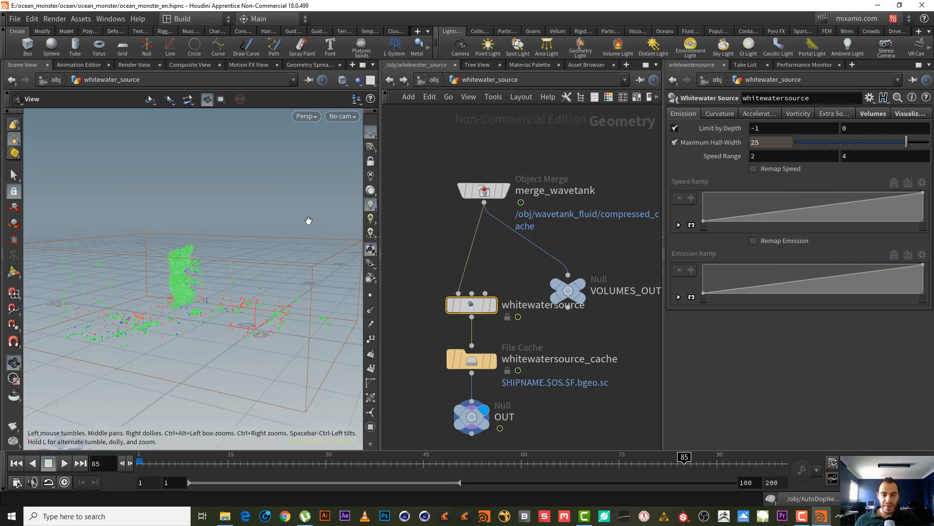
{"action": "right_click_drag", "start_coordinate": [203, 306], "coordinate": [282, 292]}
{"action": "right_click_drag", "start_coordinate": [194, 289], "coordinate": [230, 262]}
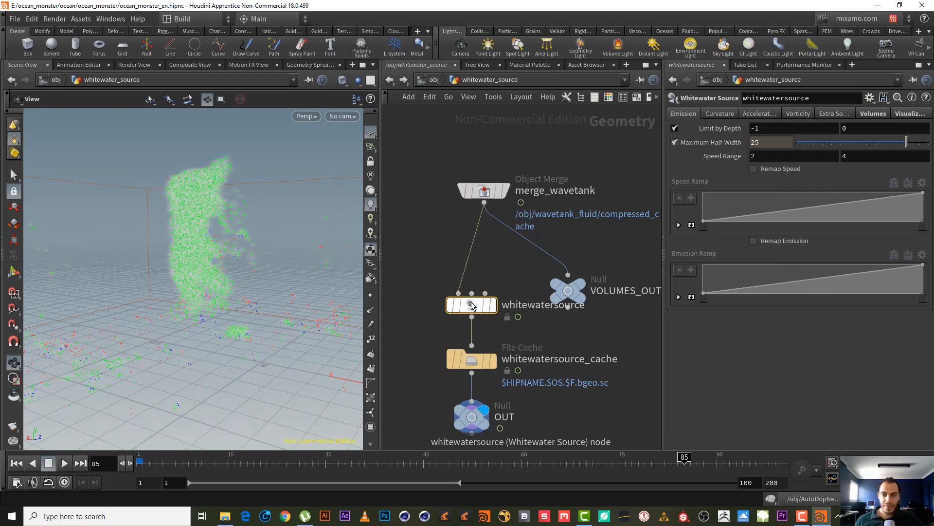
- Check the whitewatersource node's geometry information and the merge_wavetank node's merged object path
{"action": "mouse_move", "coordinate": [440, 308]}
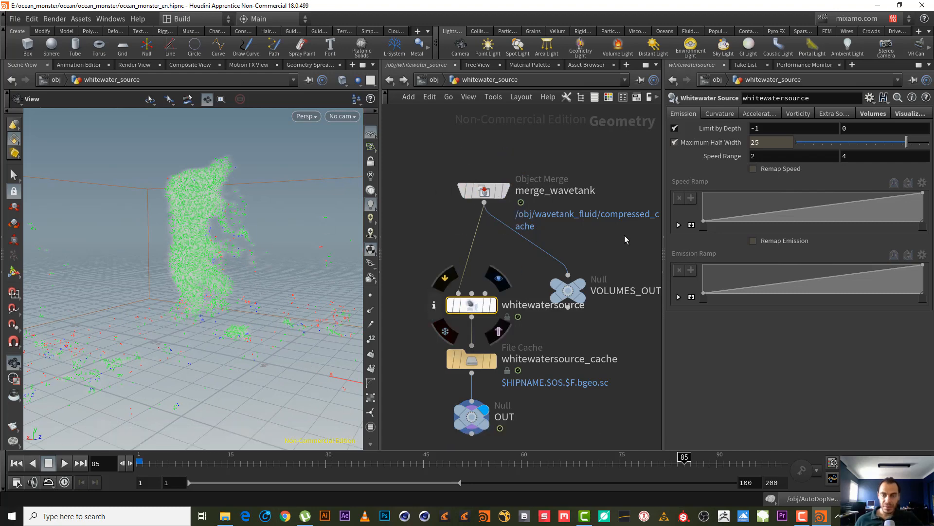
{"action": "left_click", "coordinate": [434, 305]}
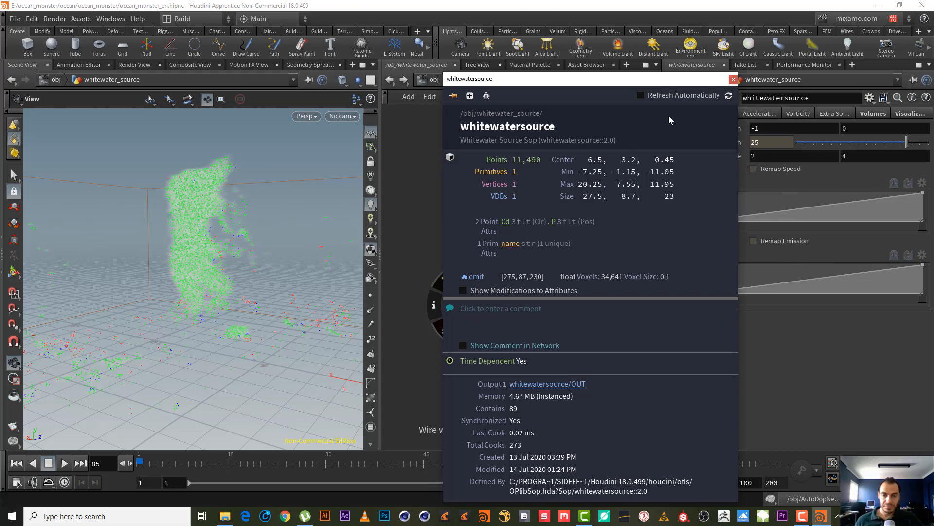
{"action": "left_click", "coordinate": [734, 80]}
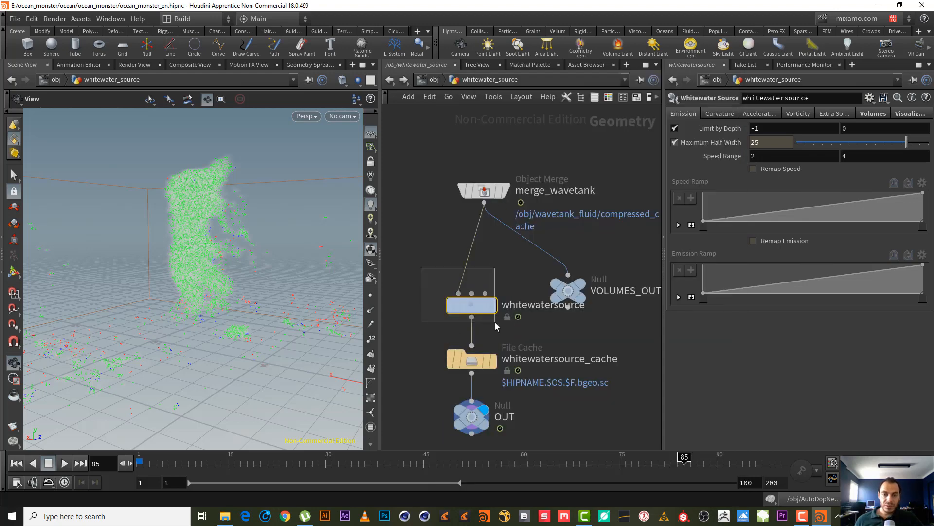
{"action": "left_click", "coordinate": [501, 190]}
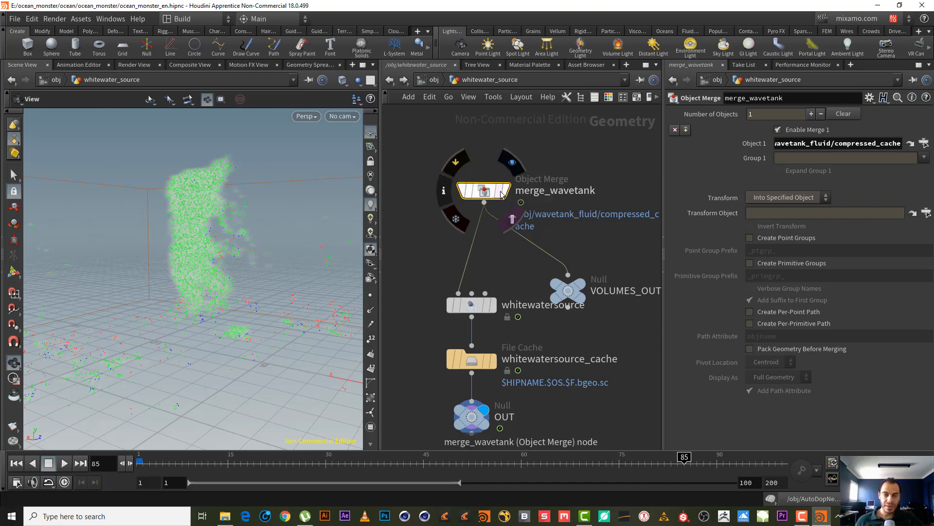
{"action": "left_click", "coordinate": [469, 307]}
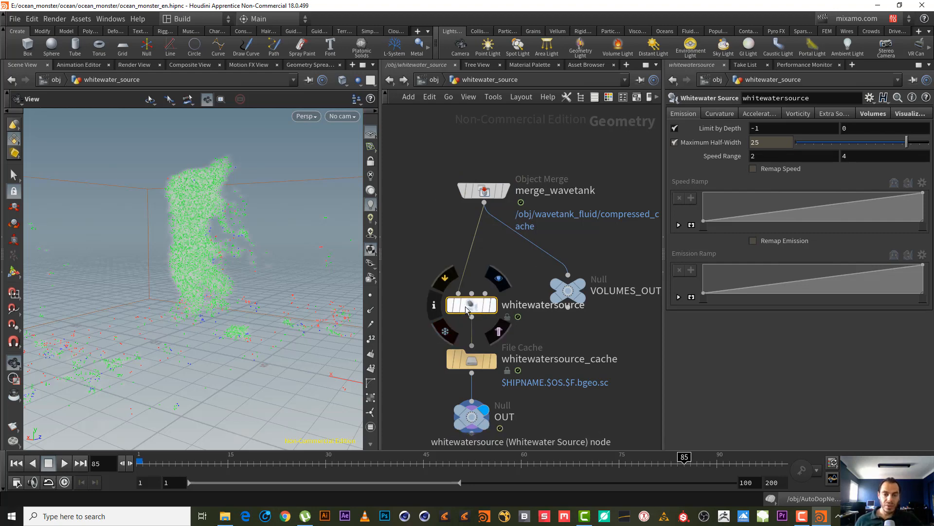
{"action": "left_click", "coordinate": [436, 307]}
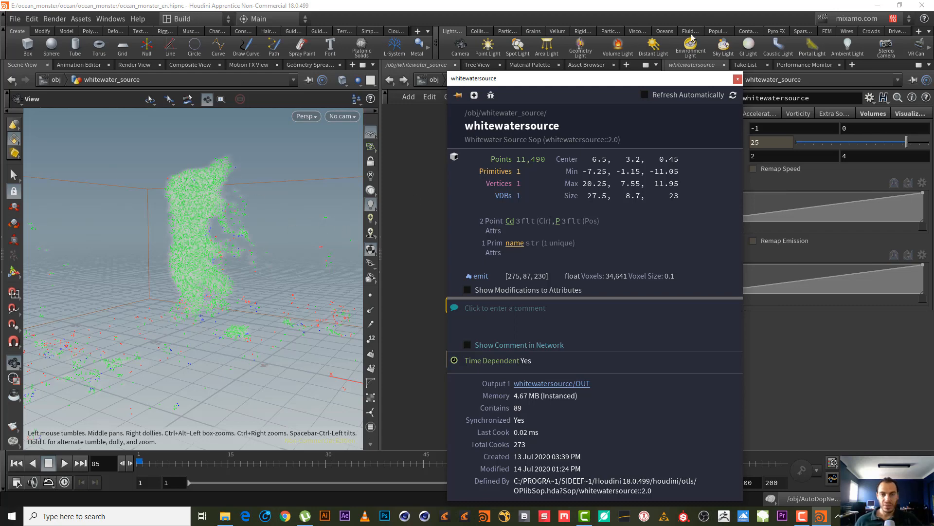
{"action": "left_click", "coordinate": [738, 78]}
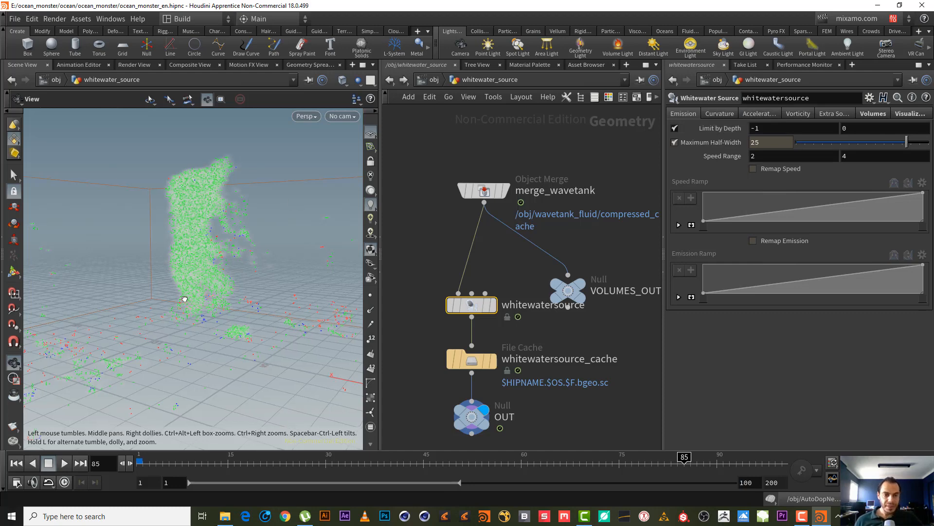
- Examine the emission particles around the monster's body and the water surface at frame 85 from several angles and distances
{"action": "left_click_drag", "start_coordinate": [196, 300], "coordinate": [139, 294]}
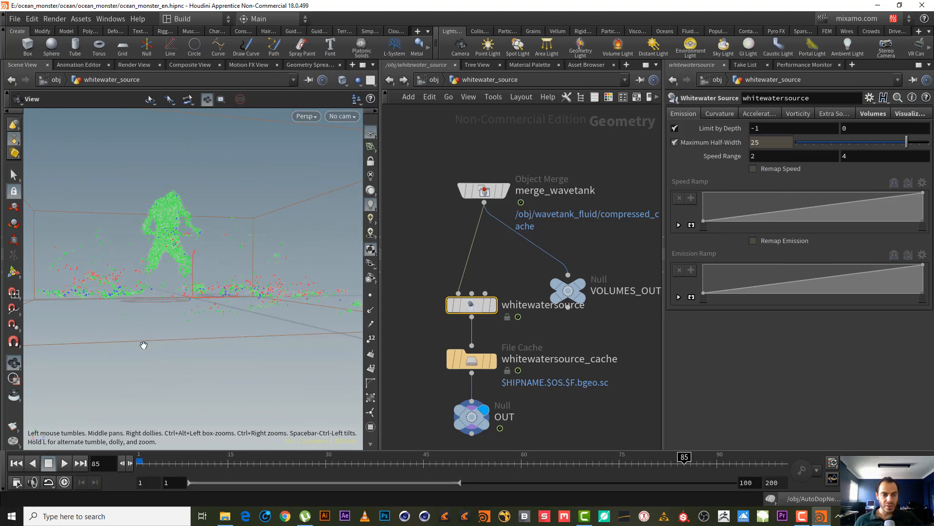
{"action": "right_click_drag", "start_coordinate": [151, 287], "coordinate": [254, 281]}
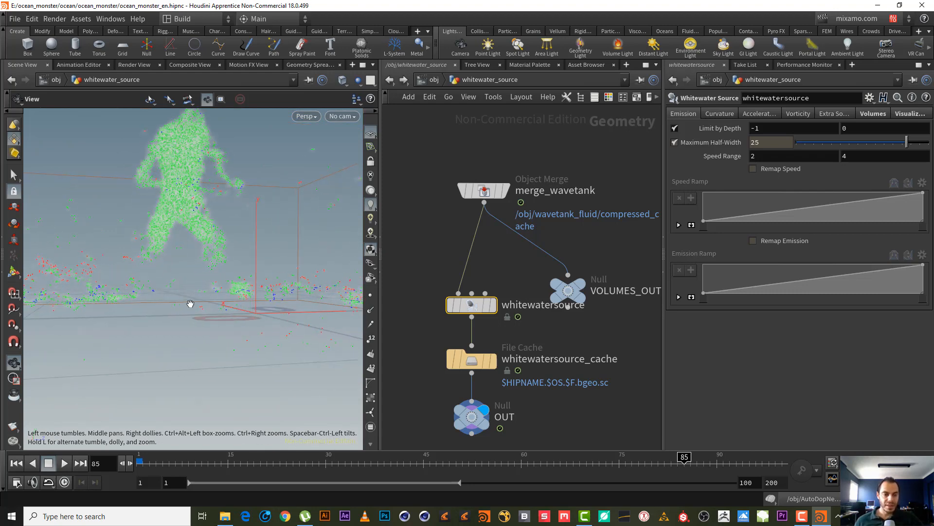
{"action": "left_click_drag", "start_coordinate": [142, 266], "coordinate": [125, 254]}
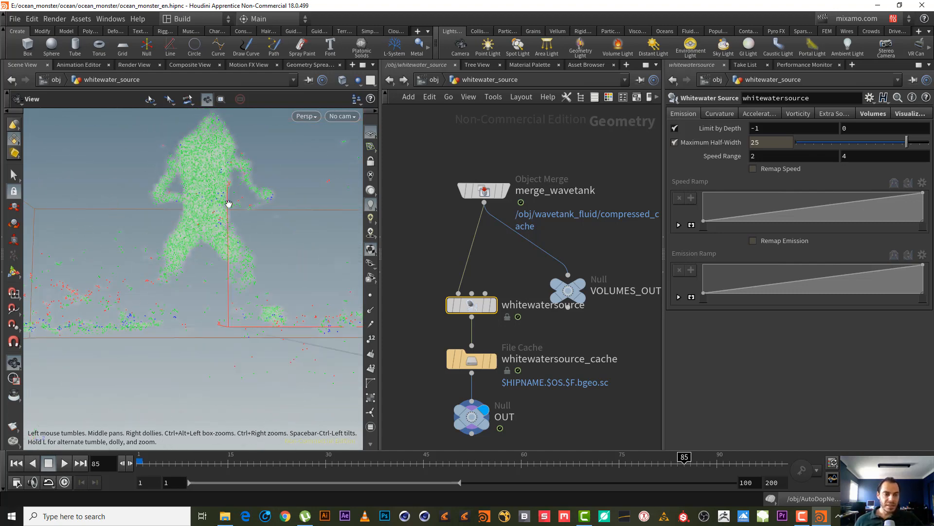
{"action": "left_click_drag", "start_coordinate": [181, 189], "coordinate": [190, 209]}
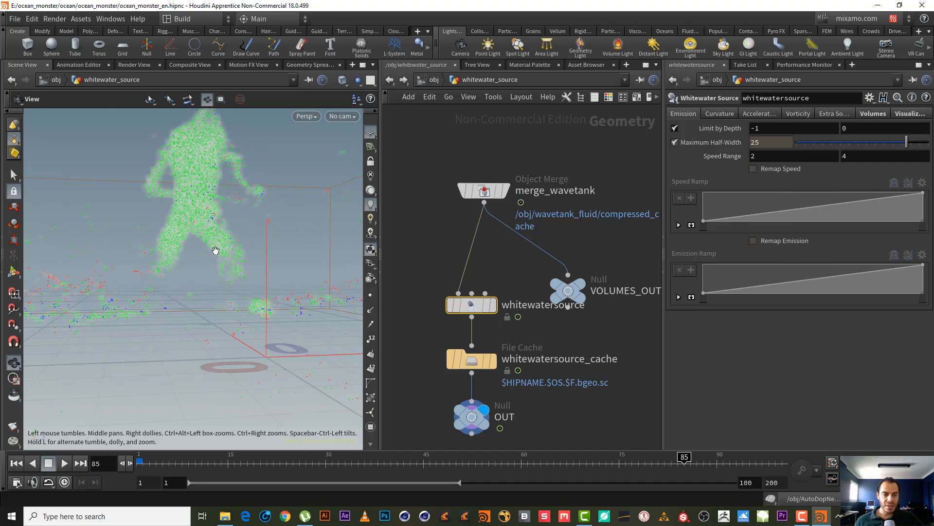
{"action": "right_click_drag", "start_coordinate": [196, 178], "coordinate": [270, 144]}
{"action": "middle_click_drag", "start_coordinate": [242, 188], "coordinate": [227, 235]}
{"action": "right_click_drag", "start_coordinate": [171, 253], "coordinate": [202, 243]}
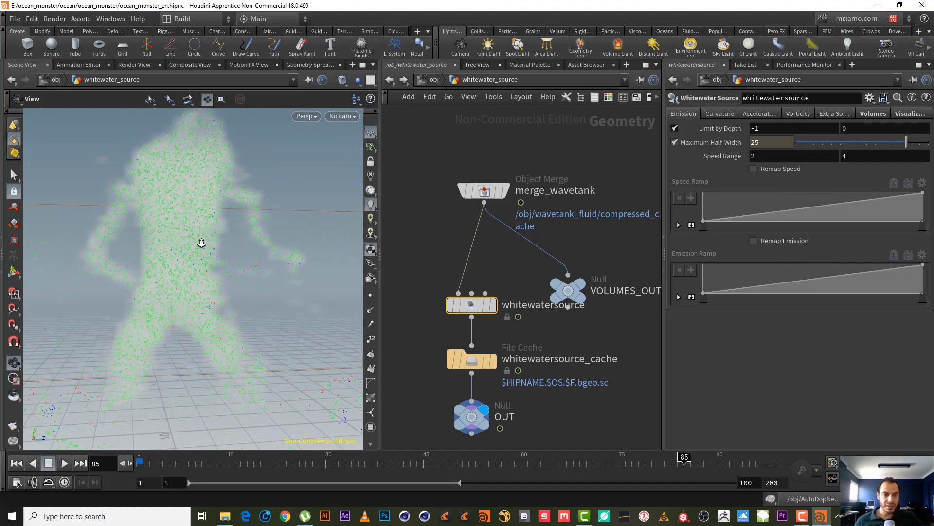
{"action": "left_click_drag", "start_coordinate": [183, 231], "coordinate": [132, 192]}
{"action": "middle_click_drag", "start_coordinate": [174, 246], "coordinate": [140, 200]}
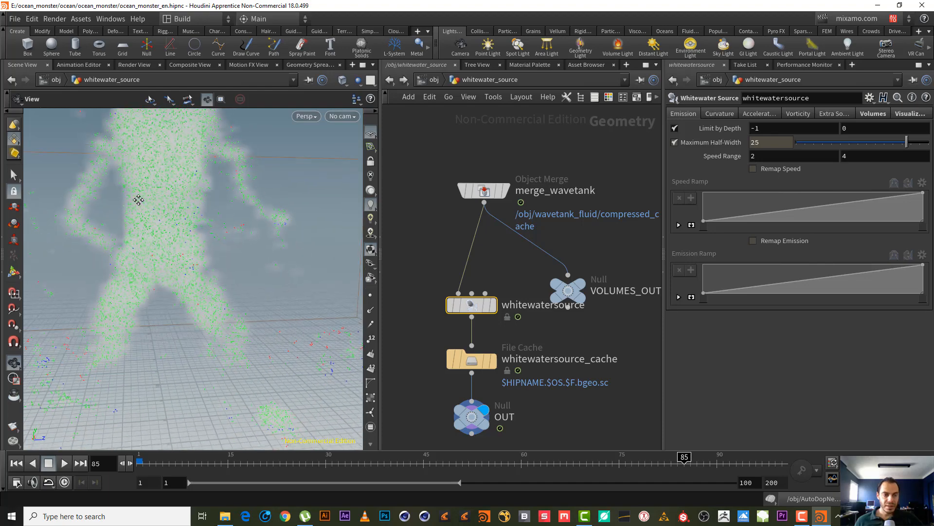
{"action": "right_click_drag", "start_coordinate": [139, 200], "coordinate": [113, 265]}
{"action": "left_click_drag", "start_coordinate": [113, 265], "coordinate": [202, 384]}
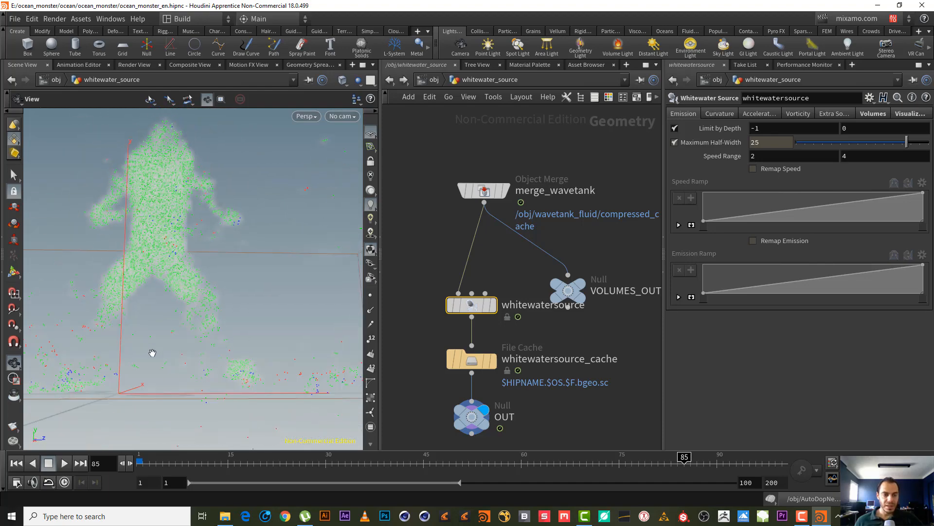
{"action": "left_click_drag", "start_coordinate": [153, 352], "coordinate": [235, 196]}
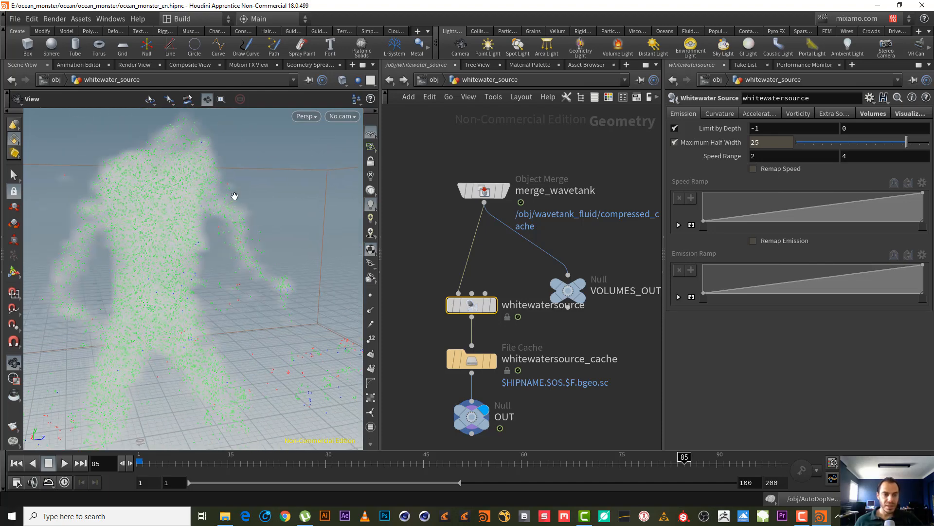
{"action": "left_click_drag", "start_coordinate": [152, 208], "coordinate": [129, 204]}
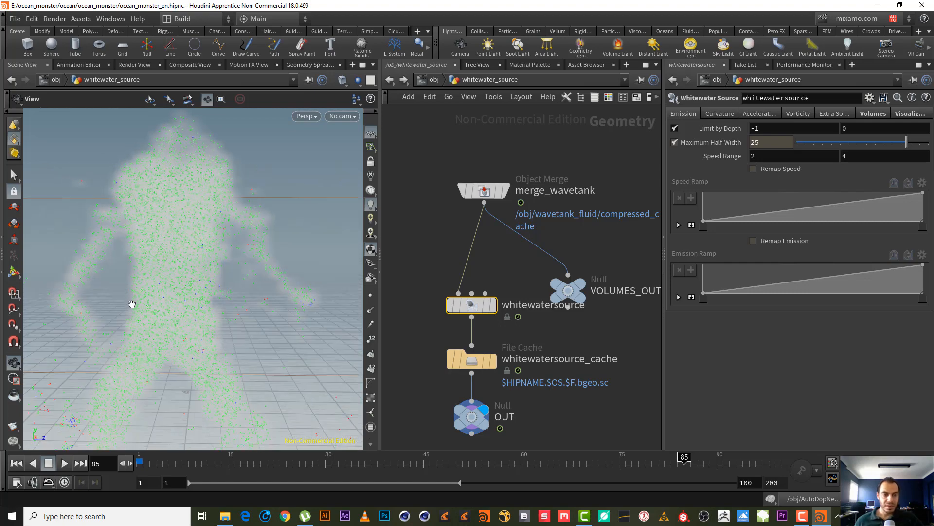
{"action": "right_click_drag", "start_coordinate": [212, 267], "coordinate": [156, 317]}
{"action": "left_click_drag", "start_coordinate": [156, 317], "coordinate": [184, 323]}
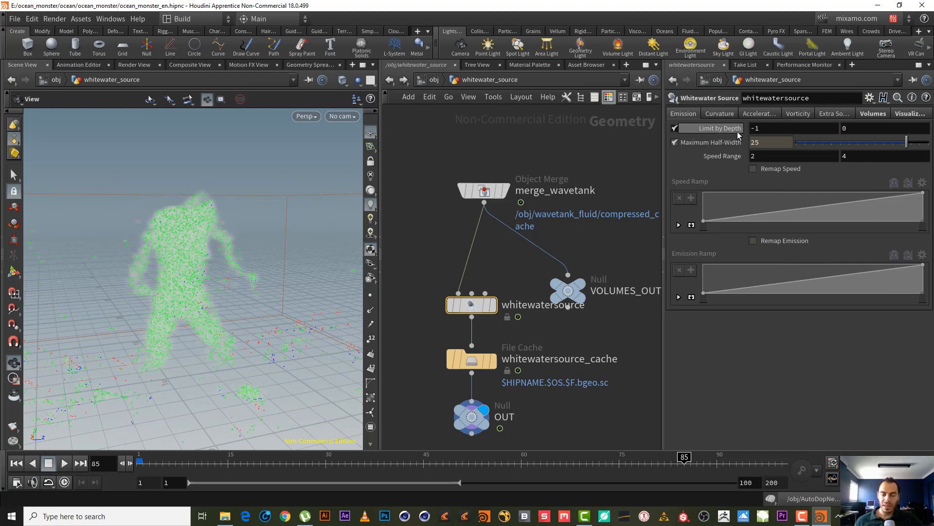
- Review whitewatersource's depth limit, maximum half-width and curvature settings against the emission particles at frame 85
{"action": "mouse_move", "coordinate": [739, 135]}
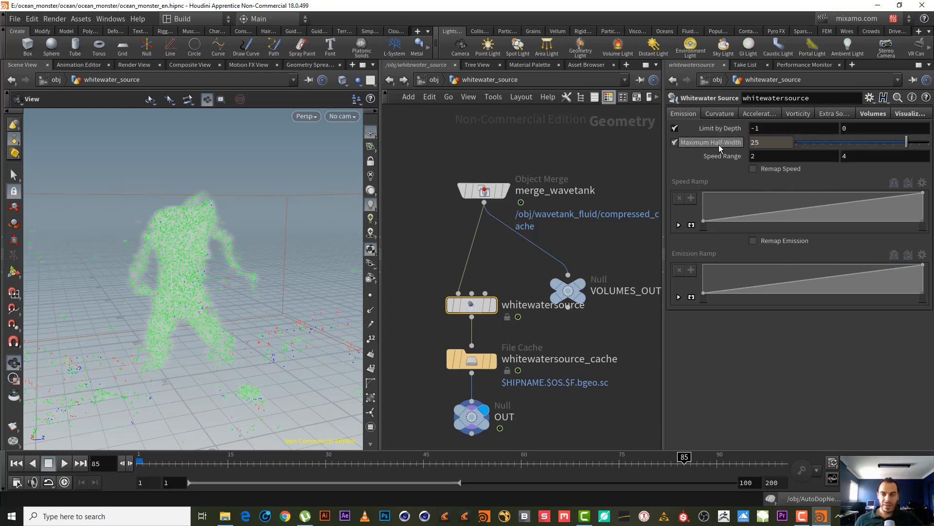
{"action": "mouse_move", "coordinate": [720, 148]}
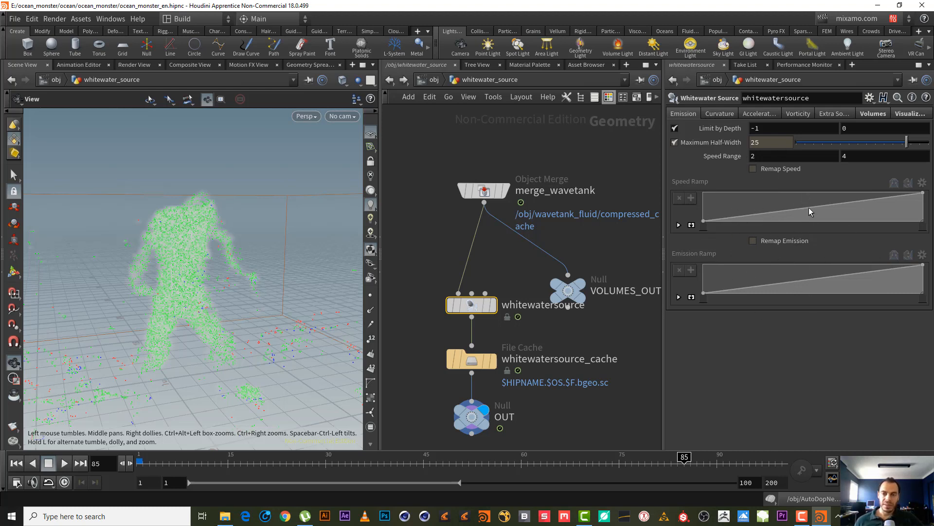
{"action": "left_click", "coordinate": [720, 113]}
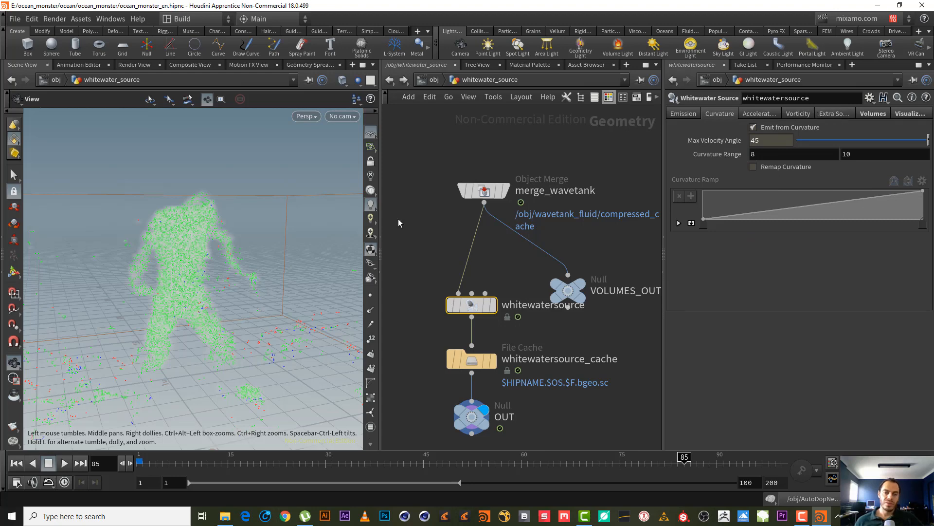
{"action": "left_click_drag", "start_coordinate": [244, 271], "coordinate": [227, 281]}
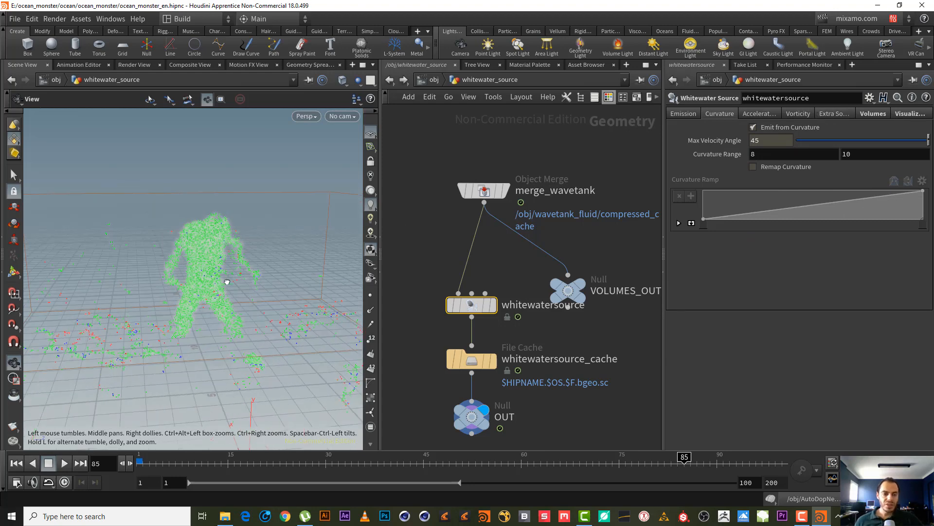
{"action": "left_click_drag", "start_coordinate": [152, 311], "coordinate": [167, 290]}
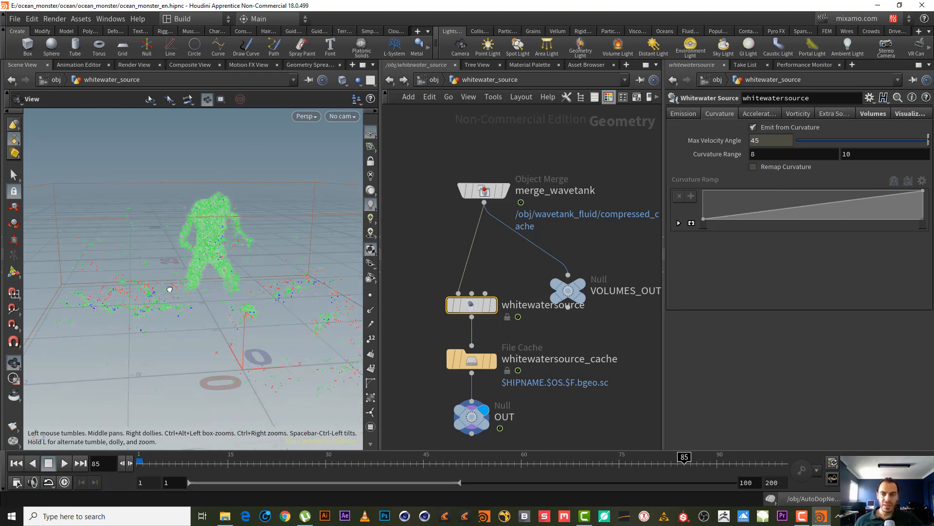
- Set whitewatersource's visualized whitewater scale to 0.05 and inspect the denser particles at frame 85
{"action": "left_click", "coordinate": [909, 114]}
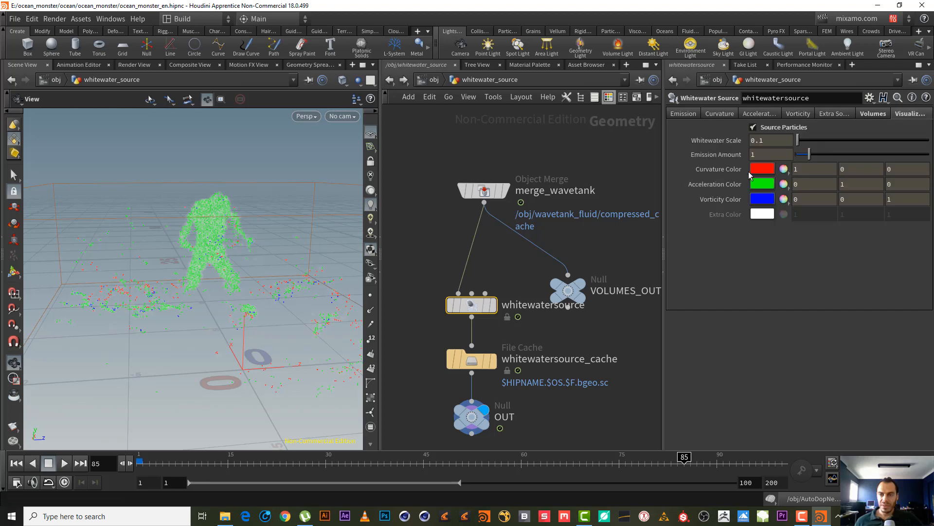
{"action": "left_click", "coordinate": [718, 114]}
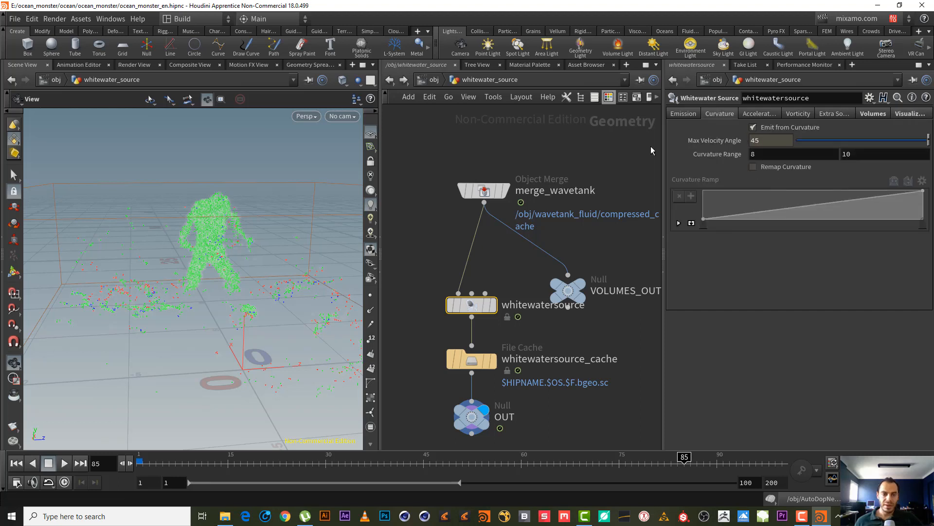
{"action": "left_click", "coordinate": [905, 115]}
{"action": "left_click", "coordinate": [783, 141]}
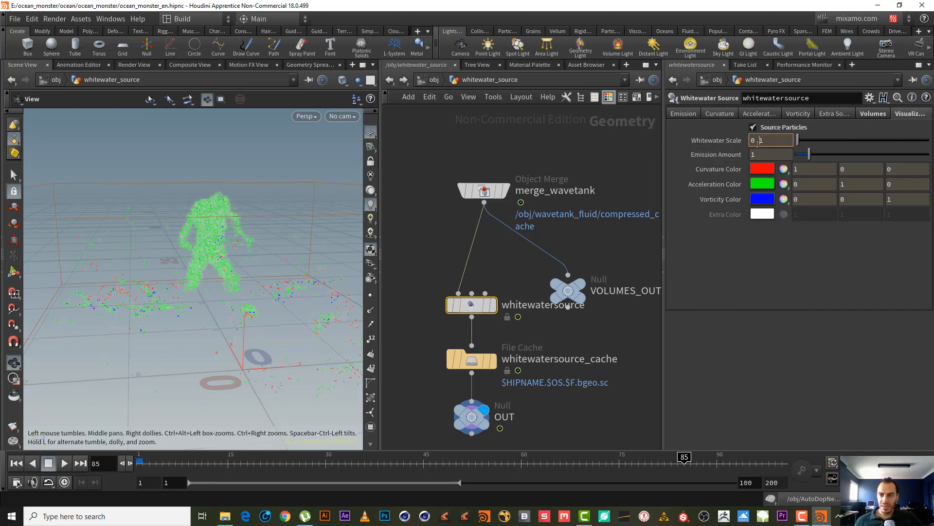
{"action": "type", "text": "05"}
{"action": "key", "text": "Return"}
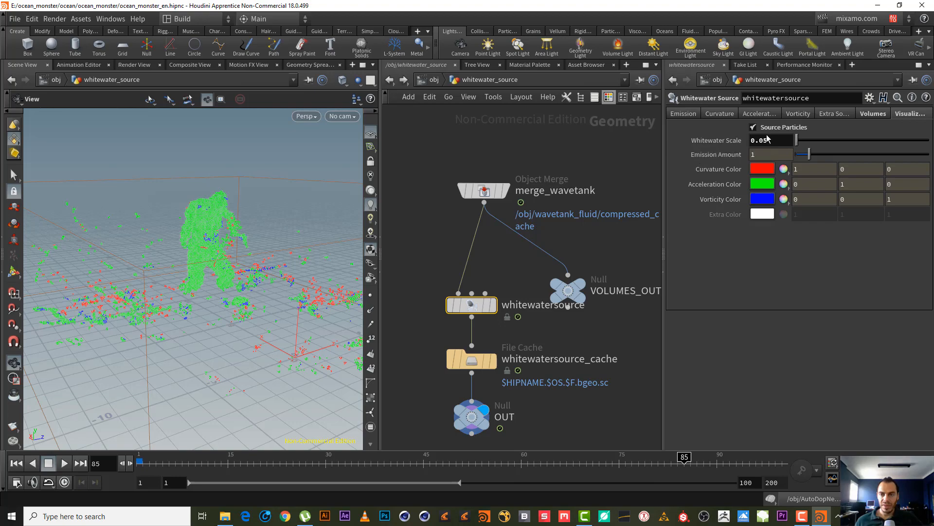
{"action": "scroll", "coordinate": [179, 291], "scroll_direction": "up", "scroll_amount": 5}
{"action": "mouse_move", "coordinate": [210, 267]}
{"action": "left_mouse_down"}
{"action": "mouse_move", "coordinate": [261, 265]}
{"action": "mouse_move", "coordinate": [208, 263]}
{"action": "left_mouse_up"}
{"action": "scroll", "coordinate": [189, 294], "scroll_direction": "down", "scroll_amount": 3}
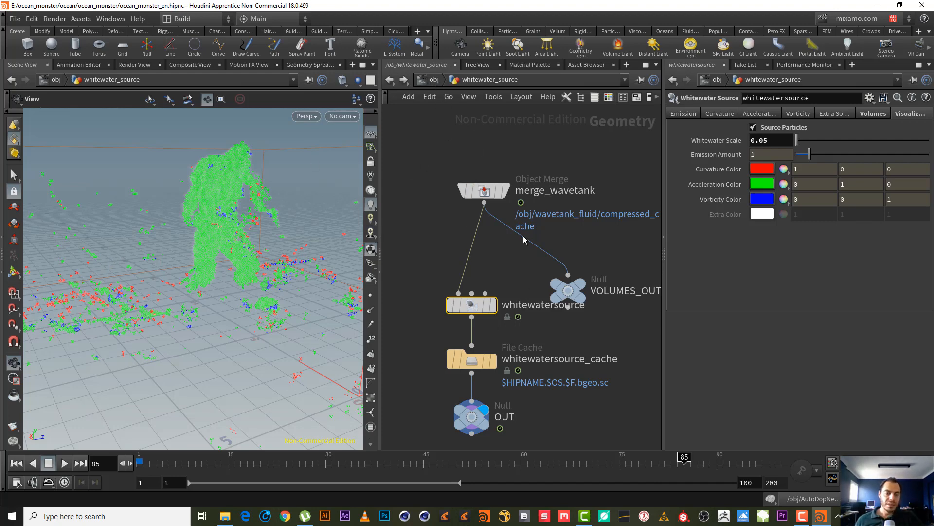
- Go up to the object level, cancel the cooking, rewind to frame 1, and reopen the whitewater_source network
{"action": "left_click", "coordinate": [439, 81]}
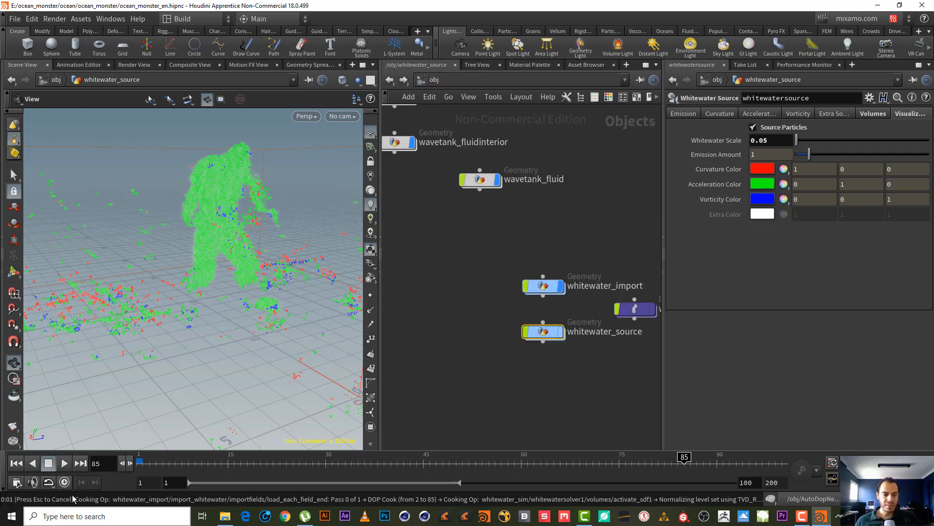
{"action": "key", "text": "Escape"}
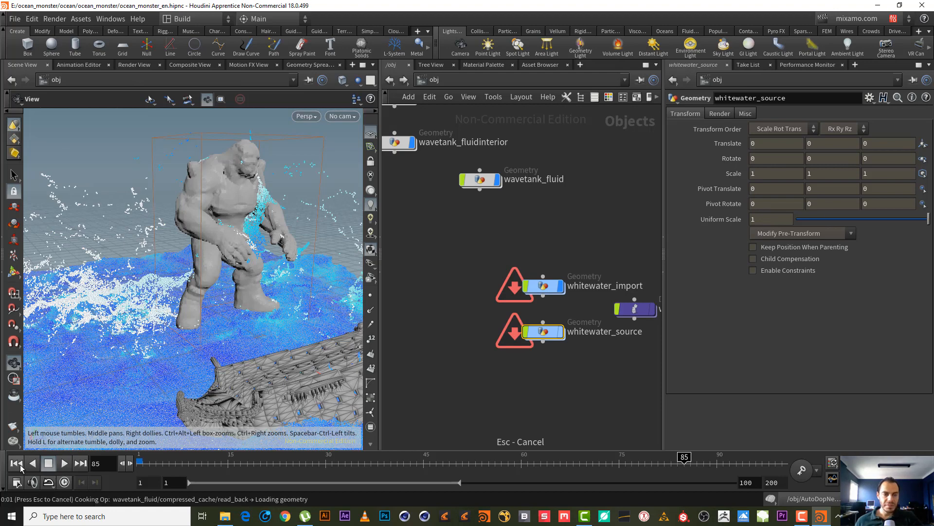
{"action": "left_click", "coordinate": [19, 465]}
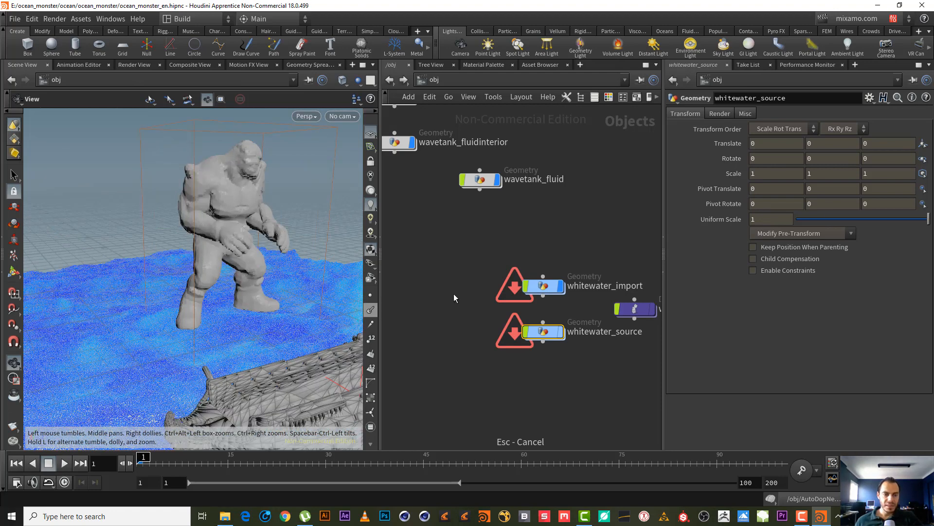
{"action": "double_click", "coordinate": [545, 331]}
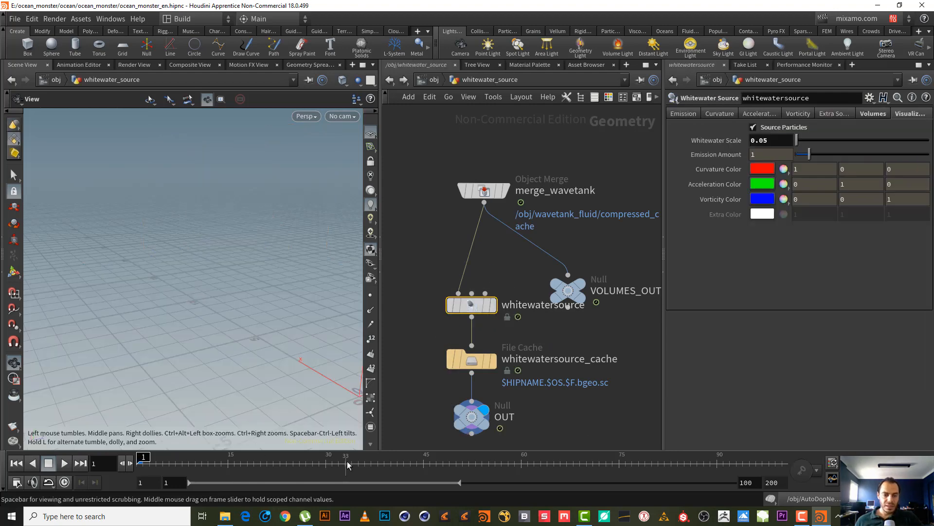
- Examine the emission particles around the monster's body at frame 31
{"action": "left_click_drag", "start_coordinate": [348, 465], "coordinate": [332, 458]}
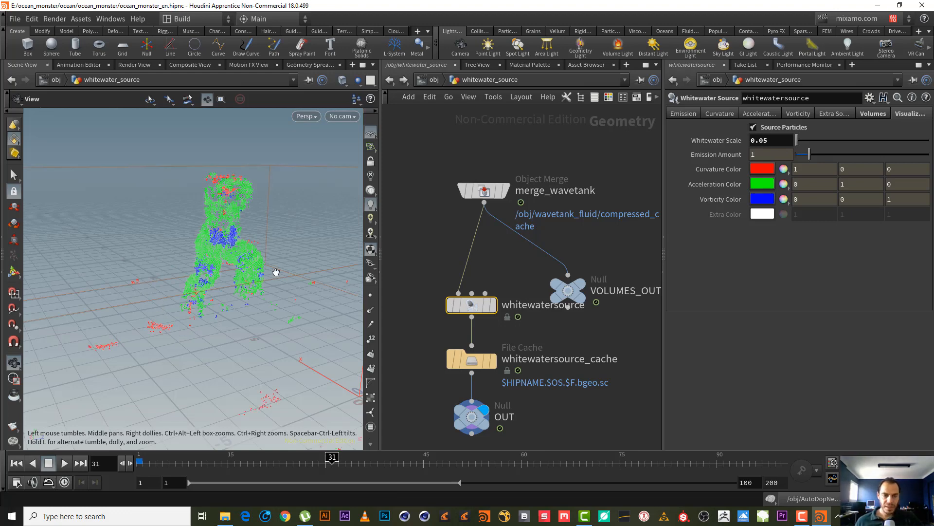
{"action": "right_click_drag", "start_coordinate": [211, 308], "coordinate": [156, 369]}
{"action": "mouse_move", "coordinate": [209, 350]}
{"action": "left_mouse_down"}
{"action": "mouse_move", "coordinate": [244, 363]}
{"action": "mouse_move", "coordinate": [235, 349]}
{"action": "left_mouse_up"}
- Examine the curvature, acceleration and vorticity particles at frame 41 from several angles and distances
{"action": "left_click", "coordinate": [400, 471]}
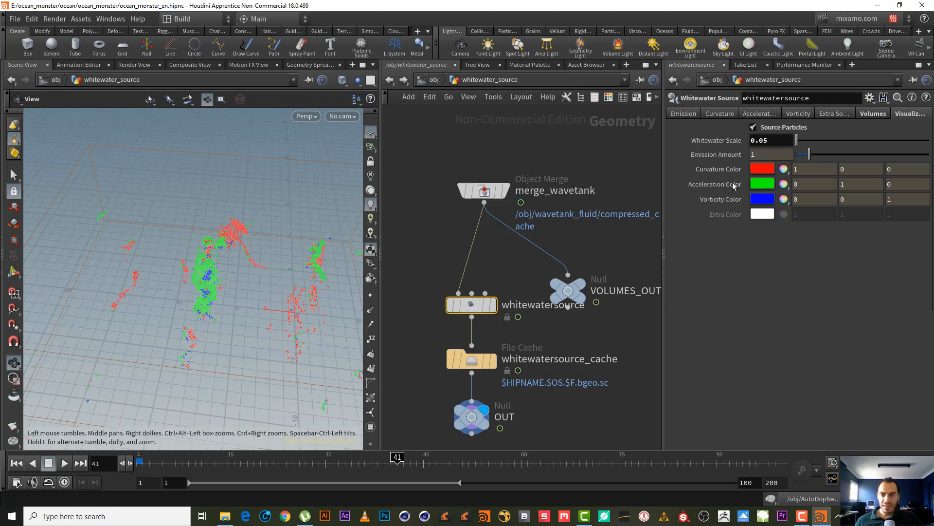
{"action": "left_click_drag", "start_coordinate": [164, 288], "coordinate": [151, 255]}
{"action": "left_click_drag", "start_coordinate": [338, 310], "coordinate": [269, 196]}
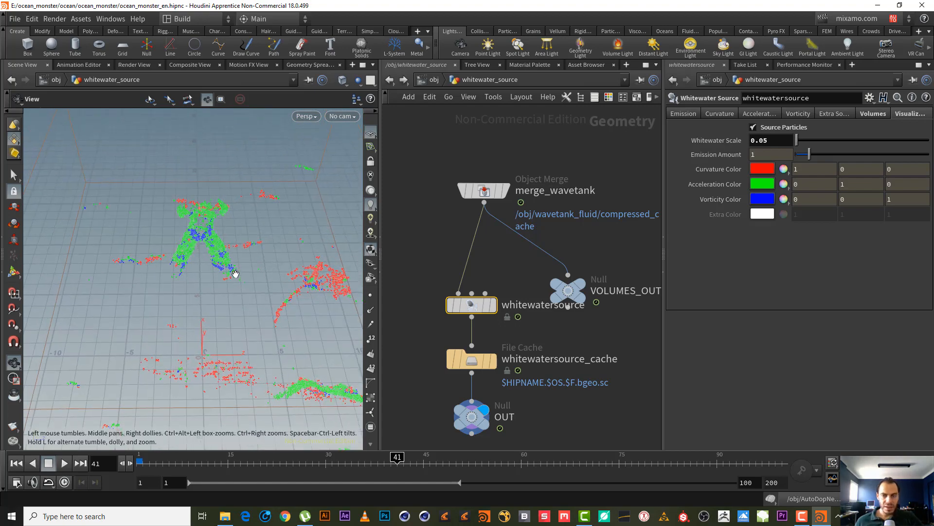
{"action": "left_click_drag", "start_coordinate": [235, 273], "coordinate": [253, 316]}
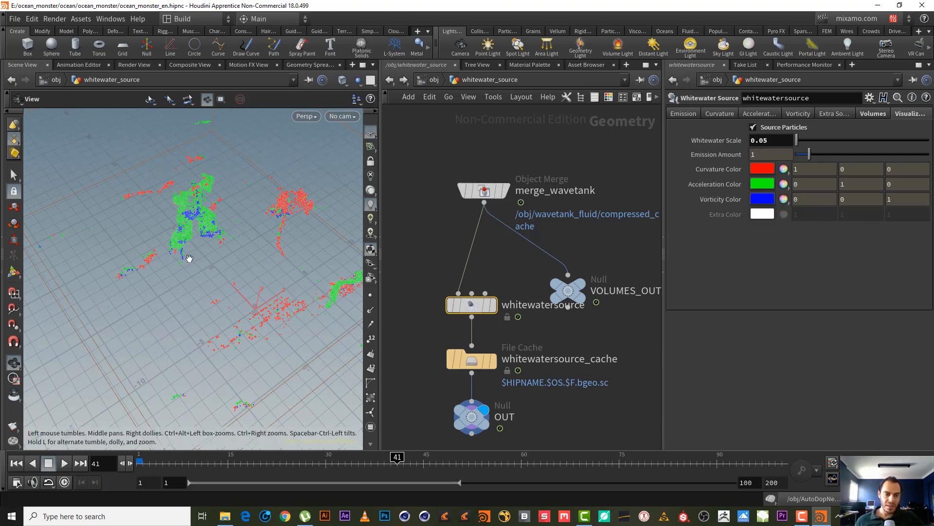
{"action": "left_click_drag", "start_coordinate": [189, 258], "coordinate": [224, 247]}
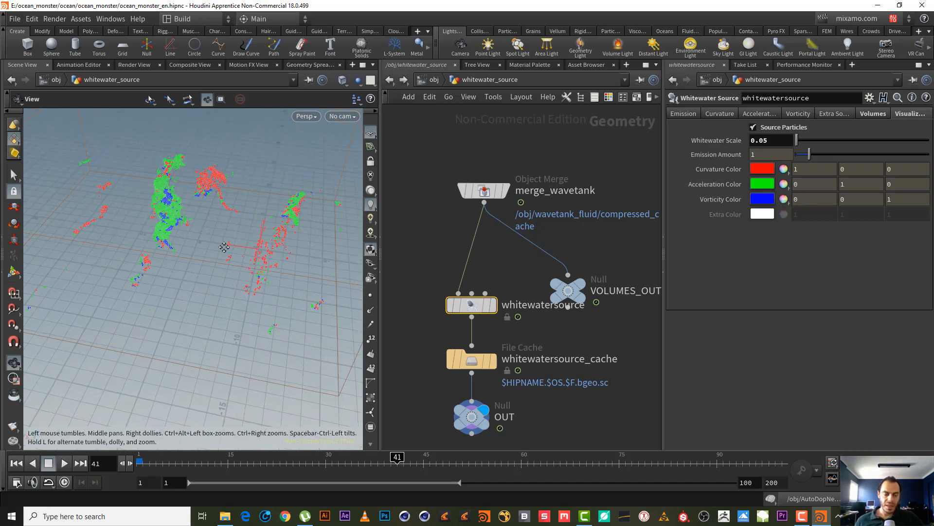
{"action": "middle_click_drag", "start_coordinate": [224, 247], "coordinate": [232, 249]}
{"action": "scroll", "coordinate": [275, 247], "scroll_direction": "up", "scroll_amount": 2}
{"action": "middle_click_drag", "start_coordinate": [292, 238], "coordinate": [260, 233]}
{"action": "scroll", "coordinate": [253, 222], "scroll_direction": "up", "scroll_amount": 1}
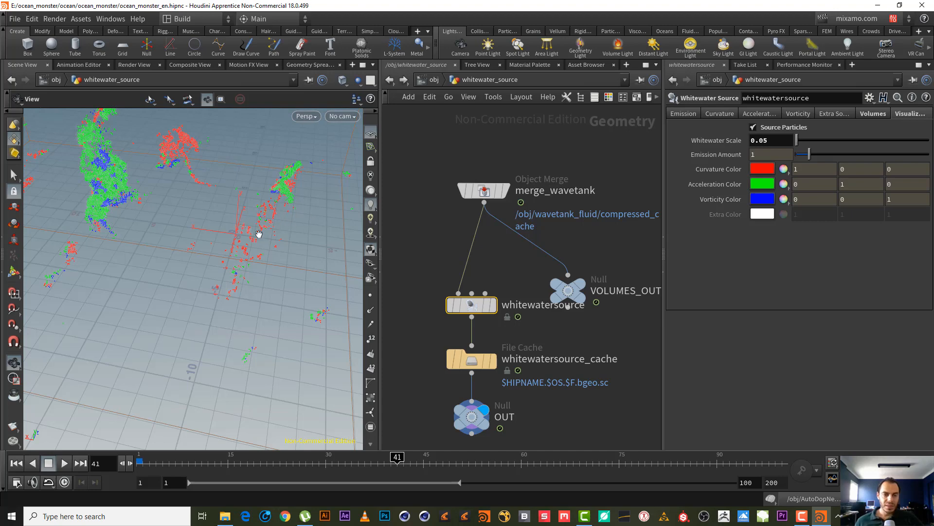
{"action": "left_click_drag", "start_coordinate": [257, 235], "coordinate": [220, 267]}
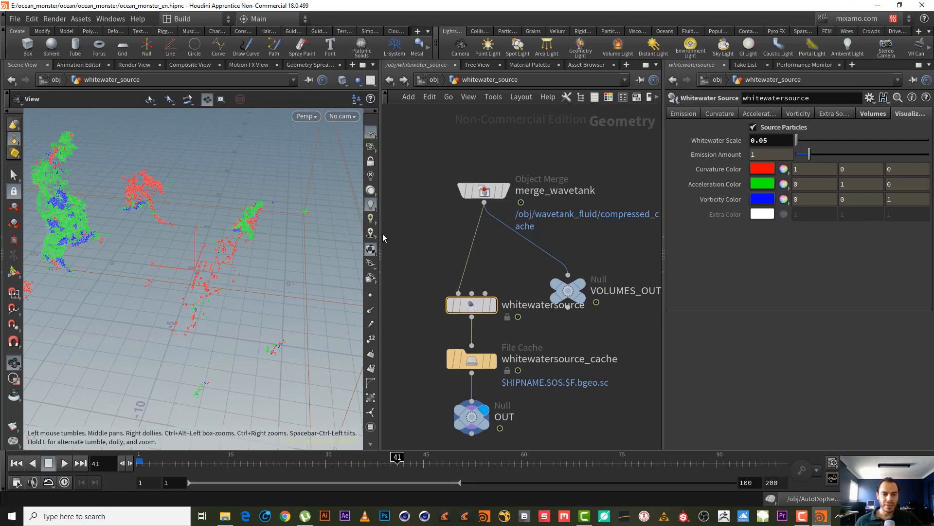
{"action": "left_click_drag", "start_coordinate": [217, 249], "coordinate": [205, 250]}
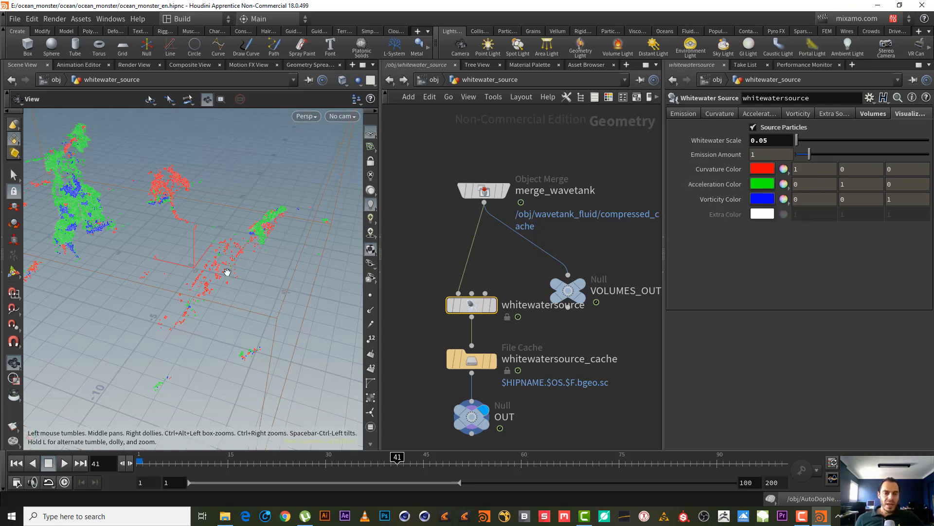
{"action": "mouse_move", "coordinate": [237, 270]}
{"action": "left_mouse_down"}
{"action": "mouse_move", "coordinate": [223, 270]}
{"action": "mouse_move", "coordinate": [258, 304]}
{"action": "mouse_move", "coordinate": [200, 296]}
{"action": "mouse_move", "coordinate": [203, 317]}
{"action": "mouse_move", "coordinate": [247, 281]}
{"action": "left_mouse_up"}
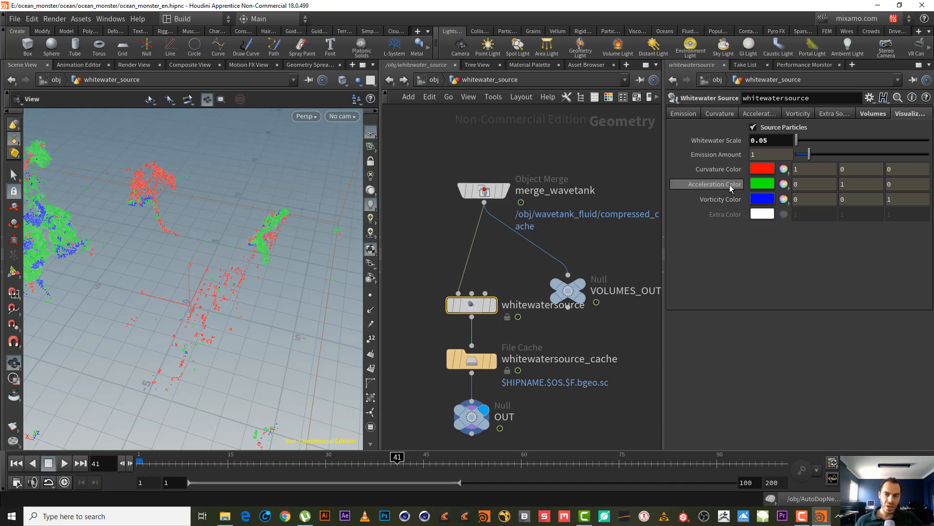
- Compare the frame 41 particles with whitewatersource's curvature and vorticity emission switched off, and re-enable both
{"action": "left_click", "coordinate": [718, 115]}
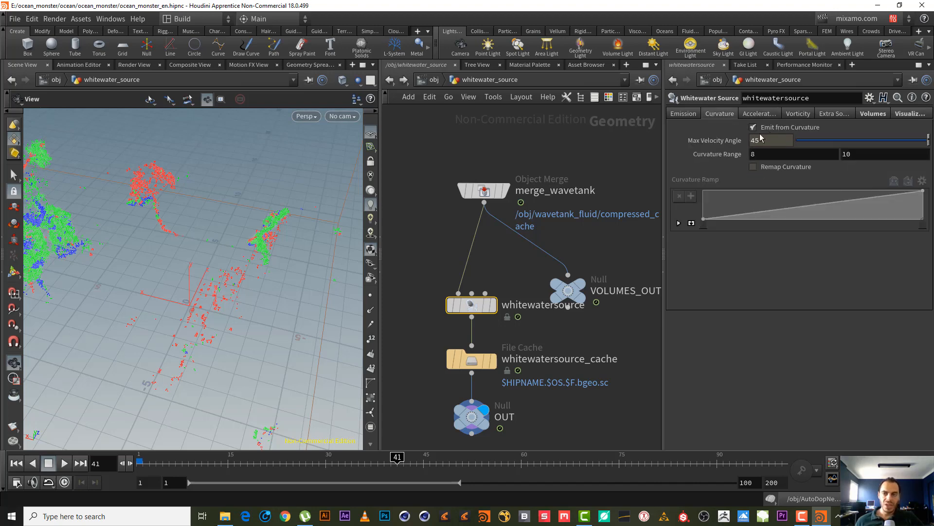
{"action": "left_click", "coordinate": [800, 116]}
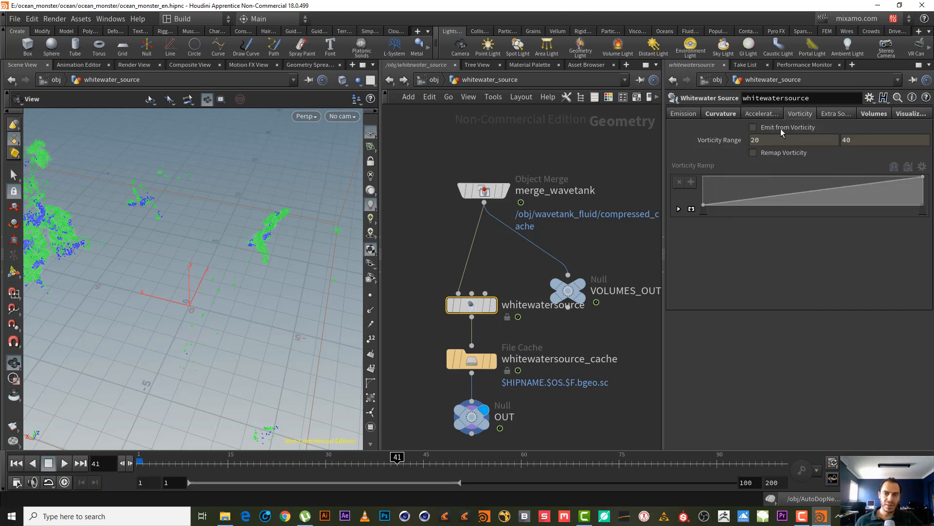
{"action": "left_click", "coordinate": [781, 129]}
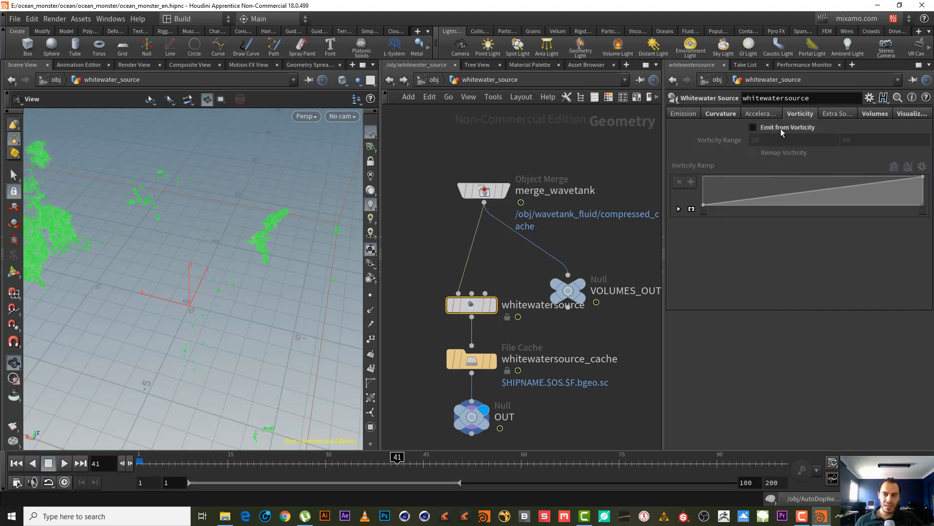
{"action": "left_click", "coordinate": [775, 127]}
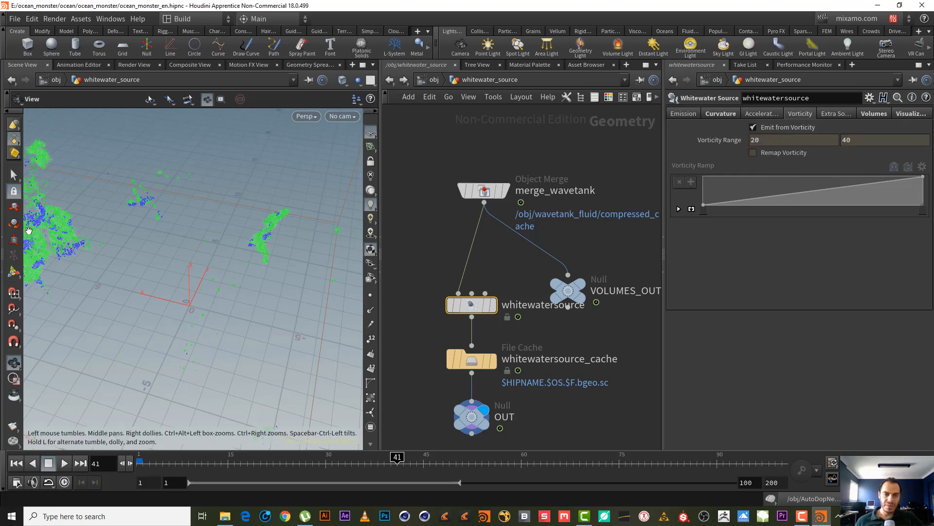
{"action": "left_click_drag", "start_coordinate": [186, 263], "coordinate": [260, 335]}
{"action": "left_click", "coordinate": [756, 116]}
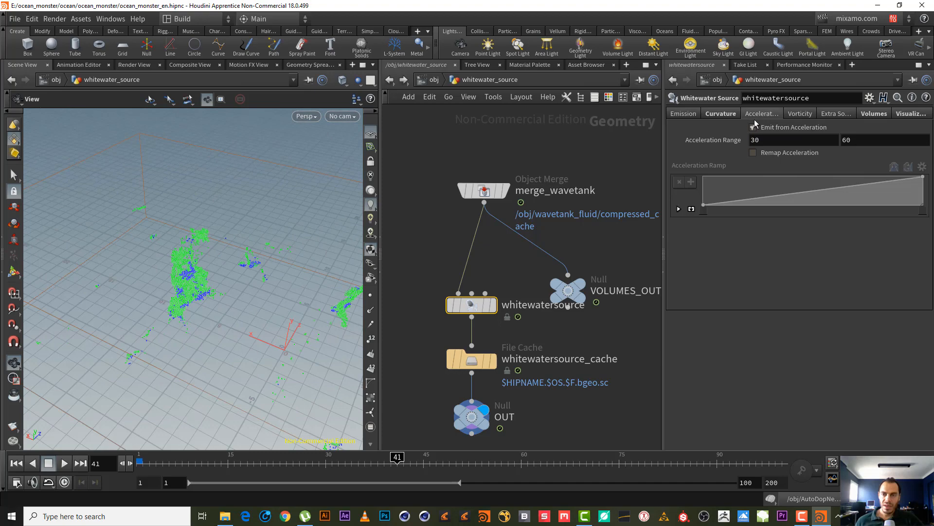
{"action": "left_click", "coordinate": [721, 114]}
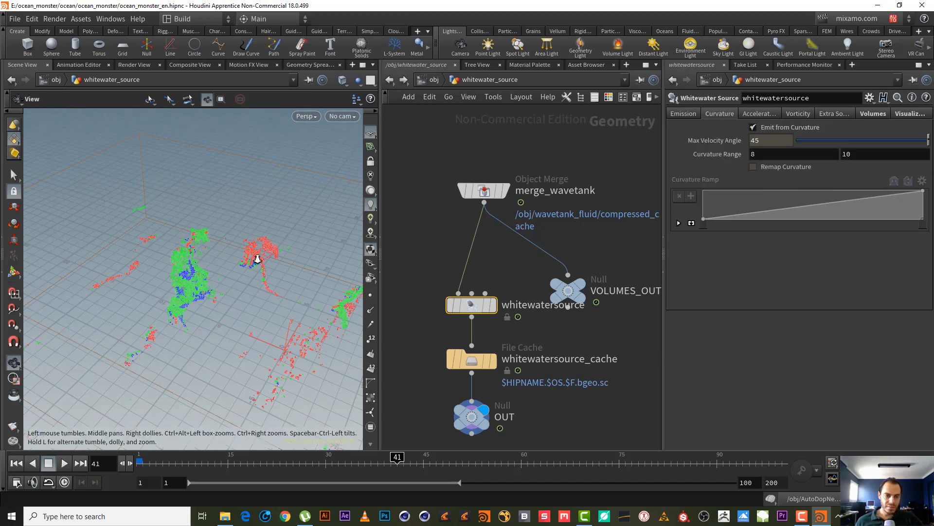
- Toggle Emit from Curvature off and back on to see its contribution around the monster at frame 41
{"action": "mouse_move", "coordinate": [258, 258]}
{"action": "left_mouse_down"}
{"action": "mouse_move", "coordinate": [267, 241]}
{"action": "mouse_move", "coordinate": [225, 229]}
{"action": "mouse_move", "coordinate": [224, 267]}
{"action": "mouse_move", "coordinate": [250, 267]}
{"action": "mouse_move", "coordinate": [268, 247]}
{"action": "left_mouse_up"}
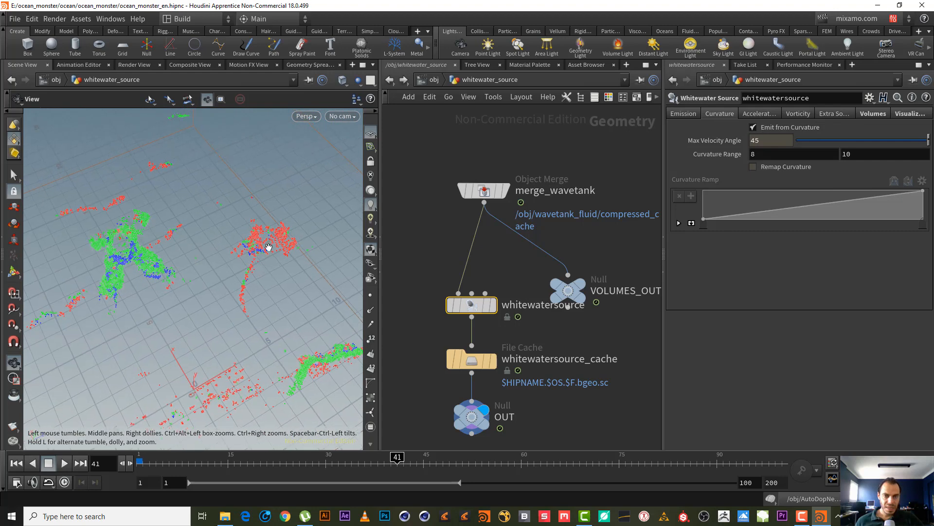
{"action": "left_click", "coordinate": [793, 129]}
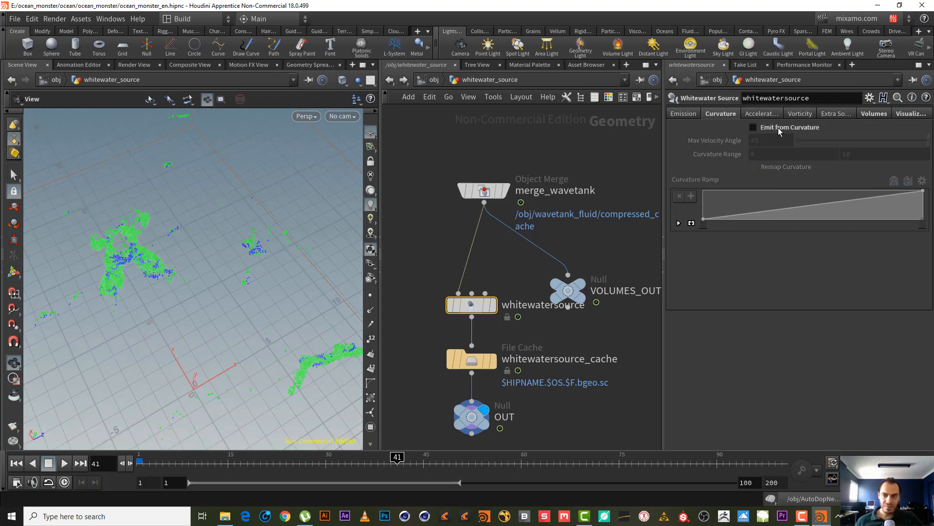
{"action": "left_click", "coordinate": [778, 127]}
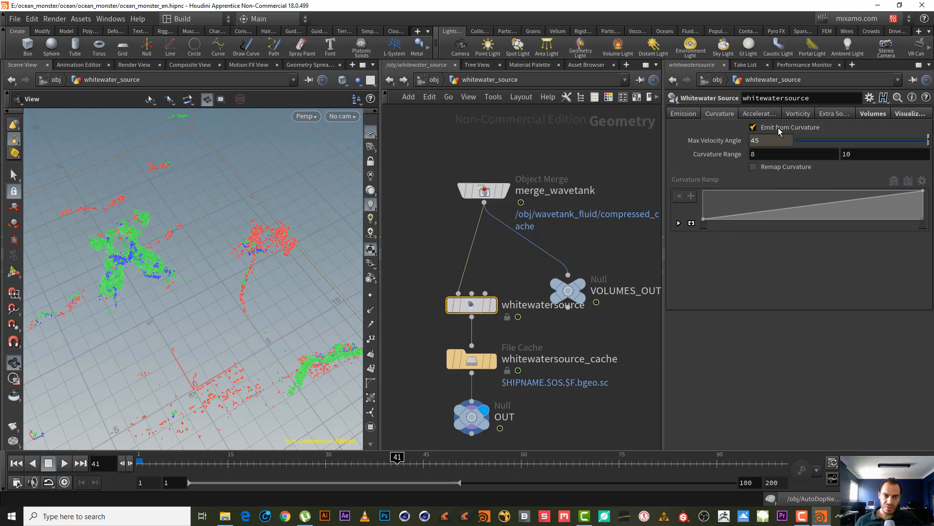
{"action": "left_click", "coordinate": [778, 128]}
{"action": "left_click_drag", "start_coordinate": [141, 243], "coordinate": [175, 282]}
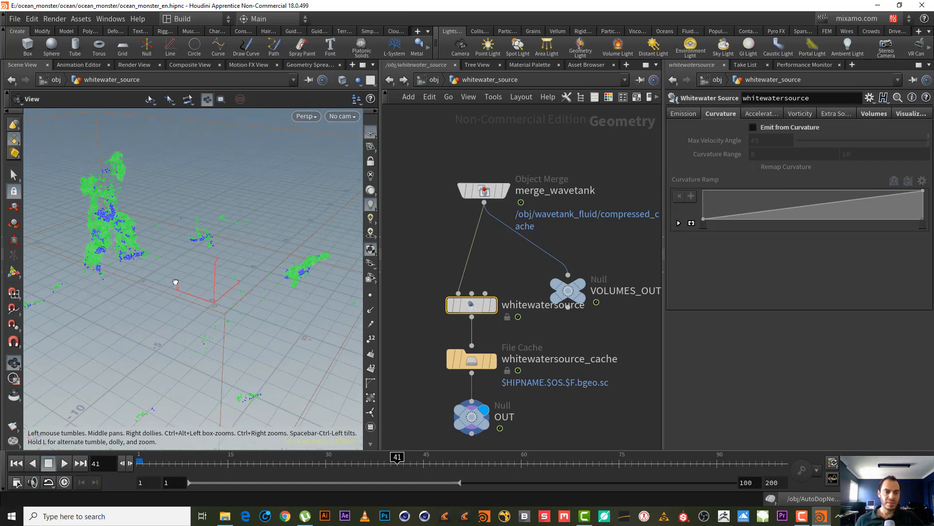
{"action": "middle_click_drag", "start_coordinate": [92, 236], "coordinate": [142, 271]}
{"action": "right_click_drag", "start_coordinate": [142, 272], "coordinate": [184, 253]}
{"action": "left_click_drag", "start_coordinate": [174, 256], "coordinate": [165, 258]}
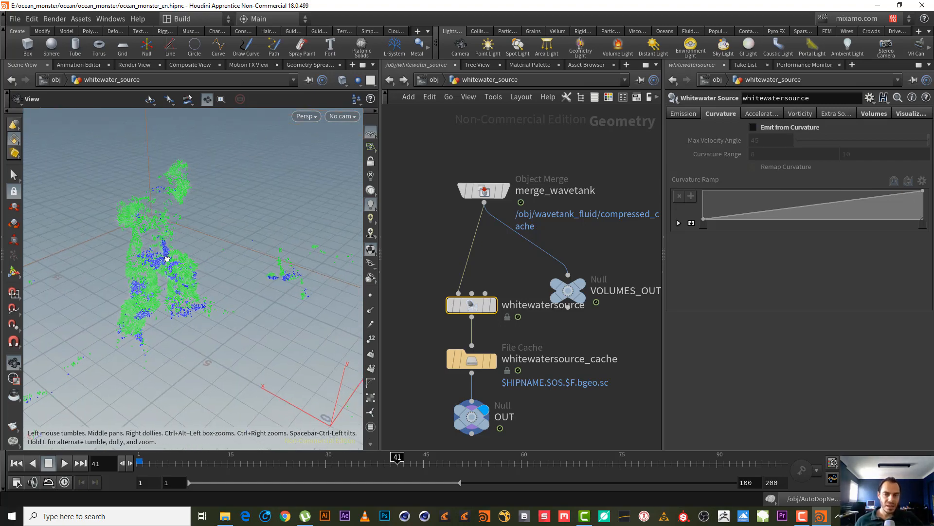
{"action": "left_click", "coordinate": [767, 129]}
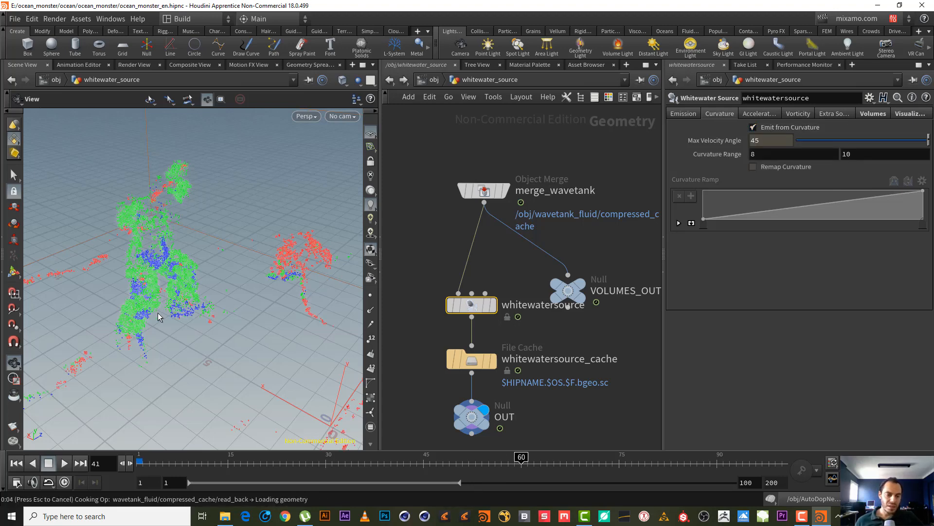
- Scrub through frames 73, 46 and 54 and examine how the emission particles change around the monster
{"action": "left_click_drag", "start_coordinate": [127, 254], "coordinate": [142, 292]}
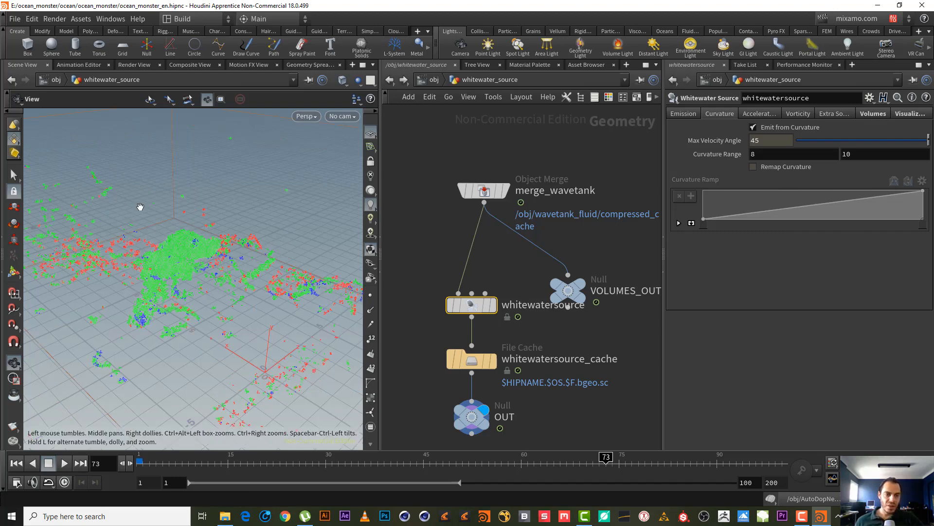
{"action": "left_click_drag", "start_coordinate": [145, 269], "coordinate": [146, 230]}
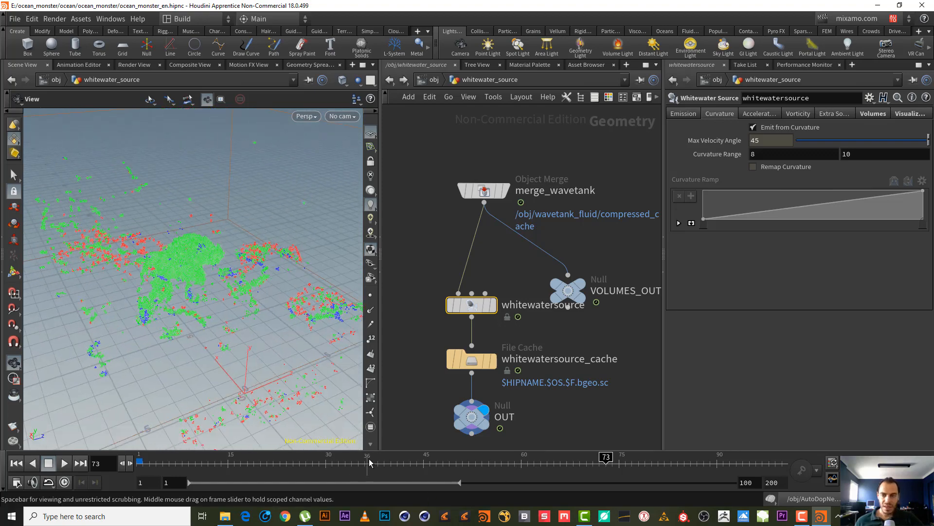
{"action": "left_click", "coordinate": [349, 471]}
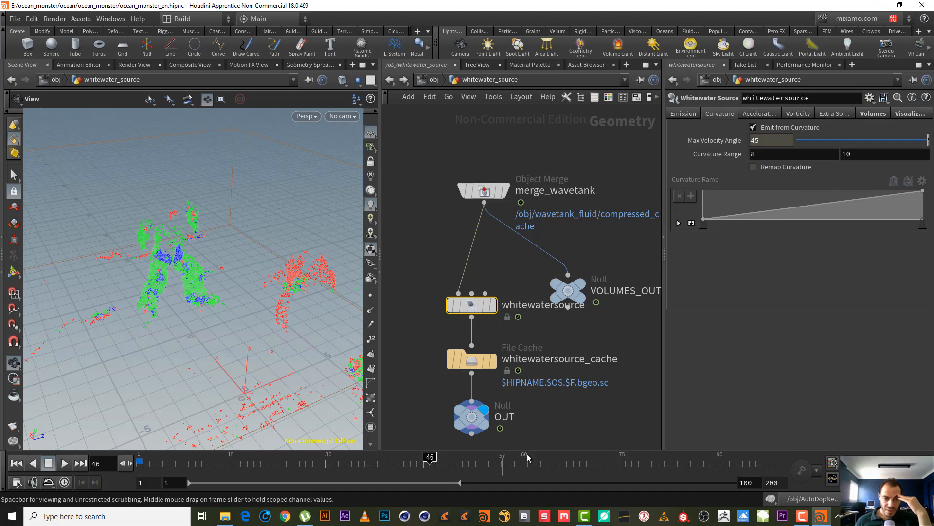
{"action": "left_click", "coordinate": [482, 463]}
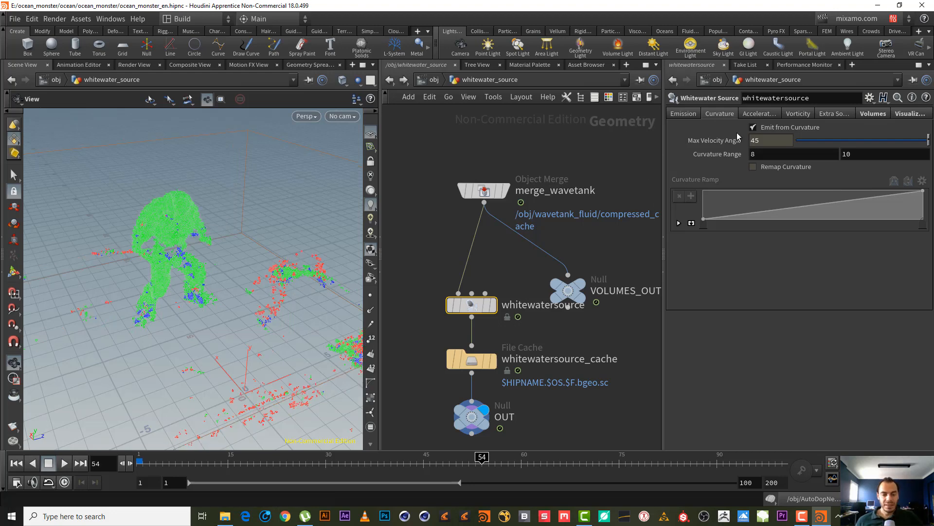
{"action": "left_click_drag", "start_coordinate": [221, 232], "coordinate": [225, 237]}
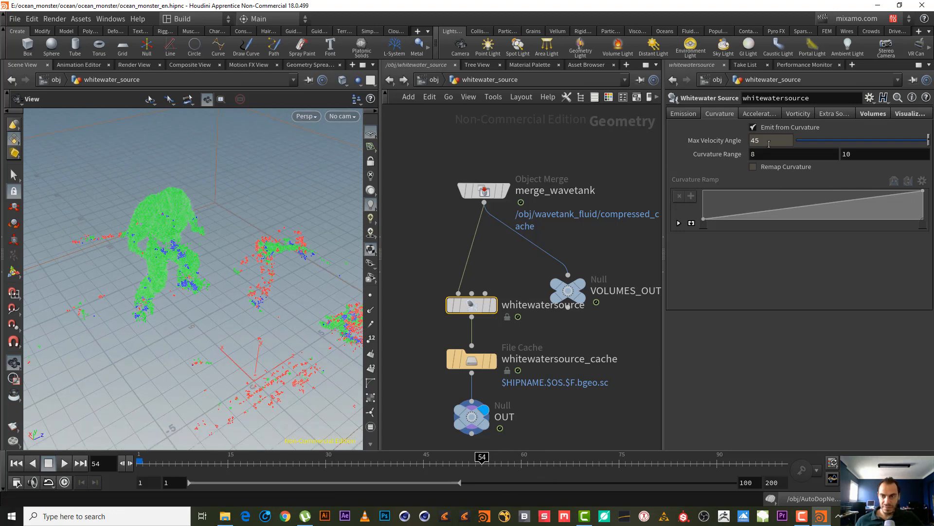
- Keyframe Emit from Curvature on whitewatersource around frames 53 and 54, and undo the extra toggle made at frame 57
{"action": "left_click", "coordinate": [754, 127]}
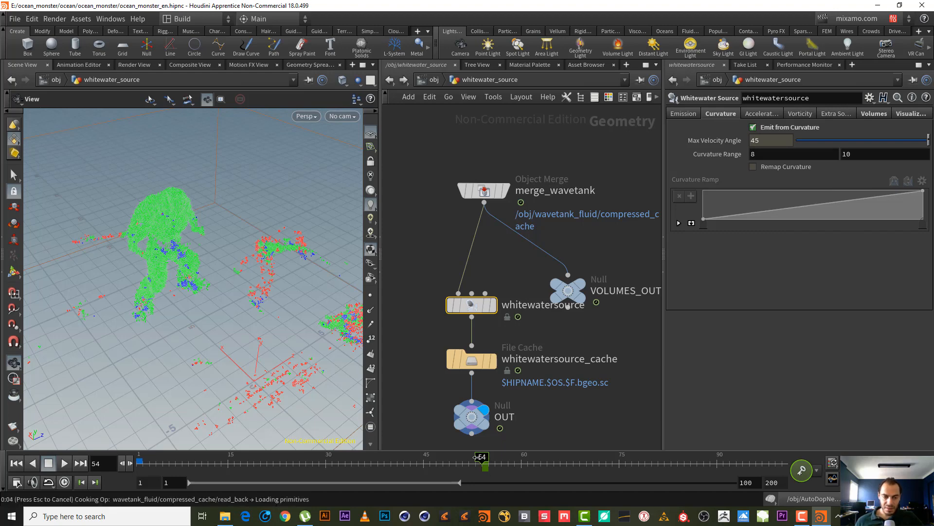
{"action": "left_click_drag", "start_coordinate": [479, 456], "coordinate": [476, 457]}
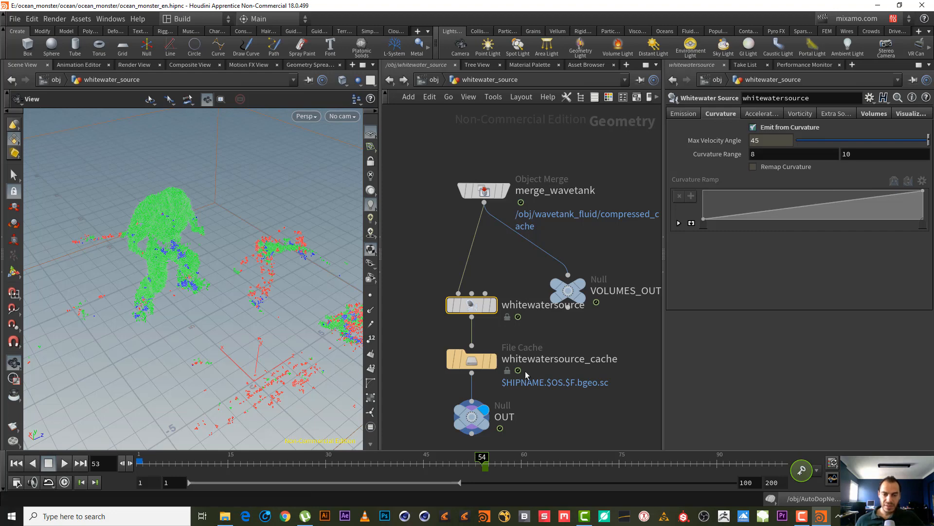
{"action": "left_click", "coordinate": [753, 128]}
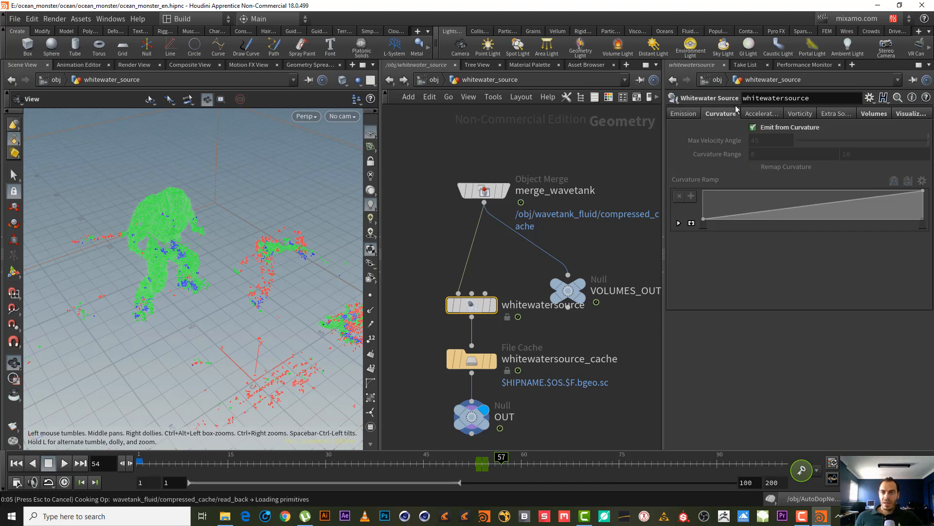
{"action": "left_click", "coordinate": [787, 128]}
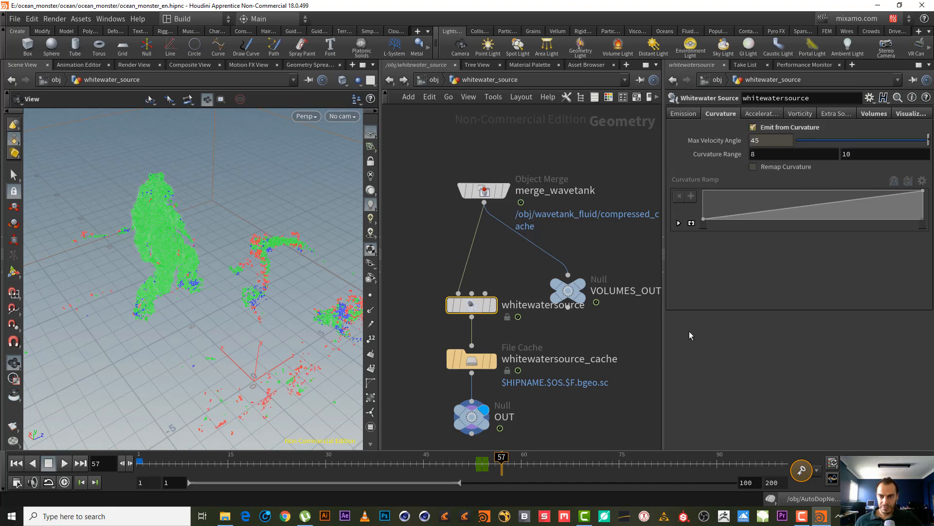
{"action": "key", "text": "ctrl+z"}
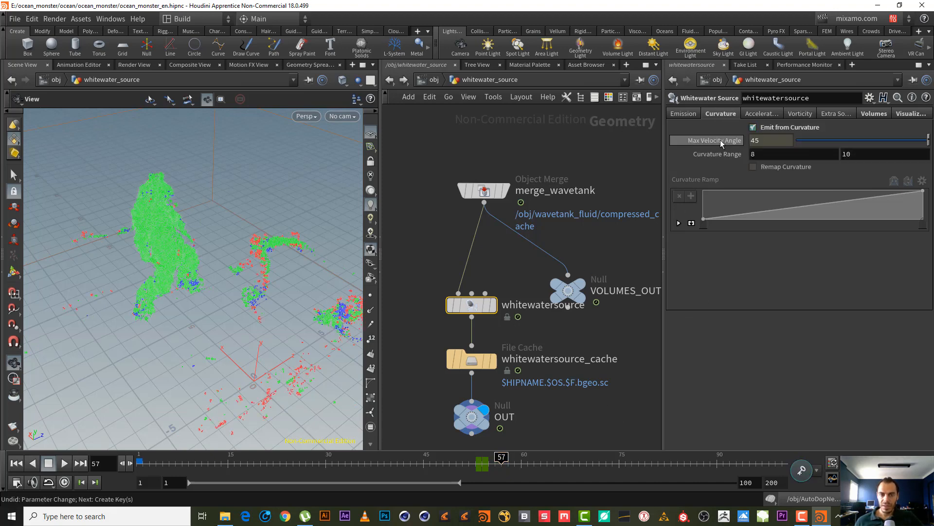
- Review whitewatersource's acceleration emission settings and examine the particles around the monster at frame 57 from several angles
{"action": "left_click", "coordinate": [763, 113]}
{"action": "left_click_drag", "start_coordinate": [170, 285], "coordinate": [290, 317]}
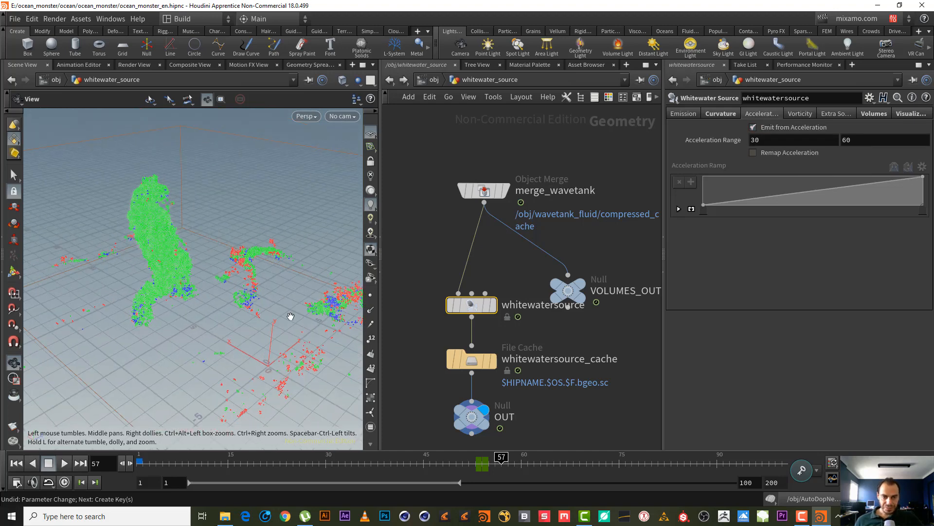
{"action": "left_click_drag", "start_coordinate": [235, 286], "coordinate": [213, 314]}
{"action": "right_click_drag", "start_coordinate": [177, 293], "coordinate": [250, 272]}
{"action": "left_click_drag", "start_coordinate": [233, 275], "coordinate": [238, 278]}
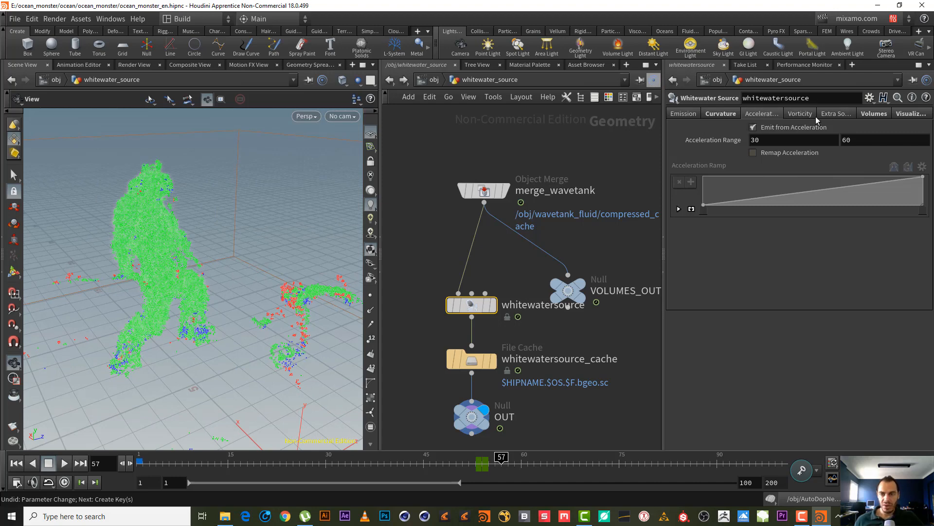
{"action": "left_click", "coordinate": [408, 147]}
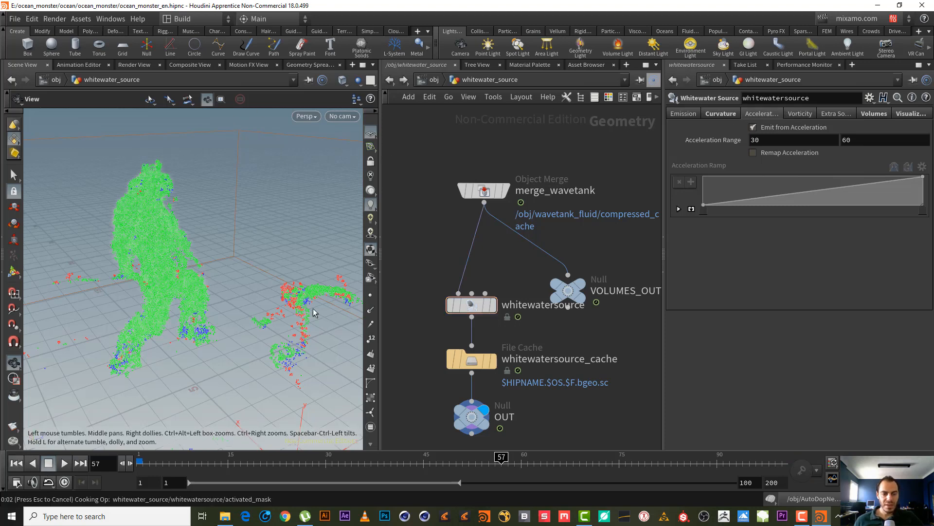
- Return to frame 1 and show the settings of the surface_preview node inside wavetank_fluid
{"action": "key", "text": "ctrl+Up"}
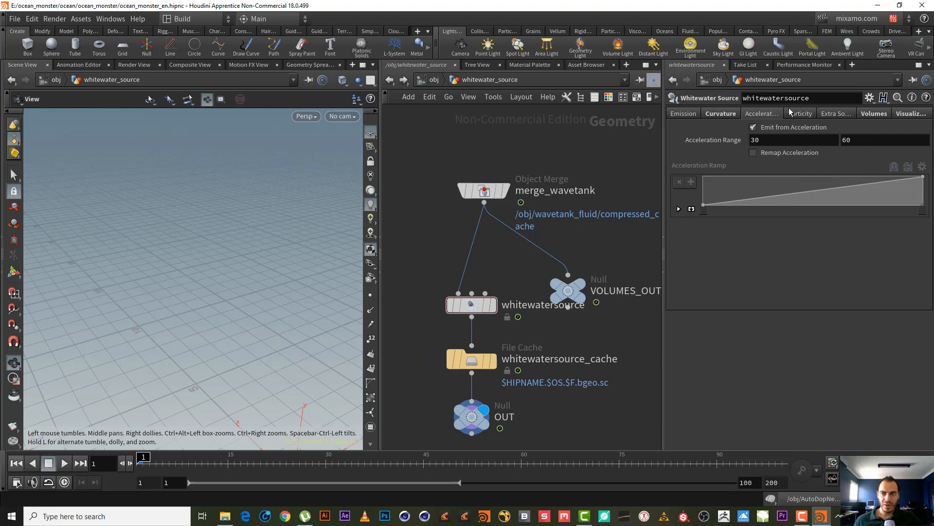
{"action": "left_click_drag", "start_coordinate": [847, 138], "coordinate": [822, 138]}
{"action": "left_click", "coordinate": [423, 81]}
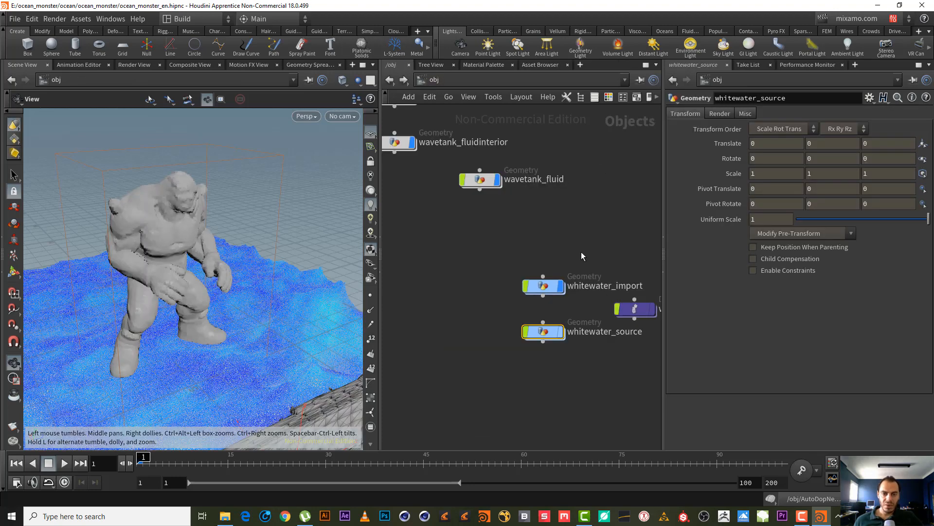
{"action": "double_click", "coordinate": [537, 286]}
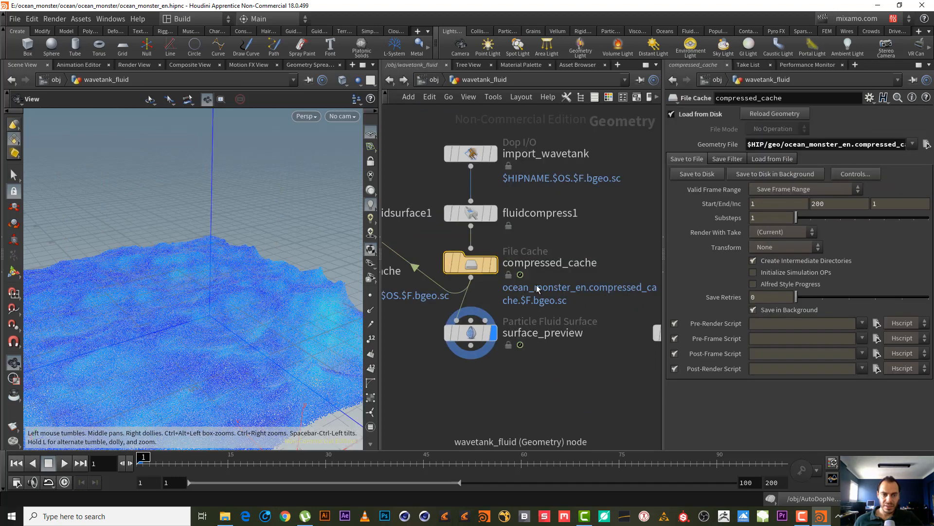
{"action": "left_click", "coordinate": [555, 407]}
{"action": "middle_click_drag", "start_coordinate": [517, 378], "coordinate": [568, 292]}
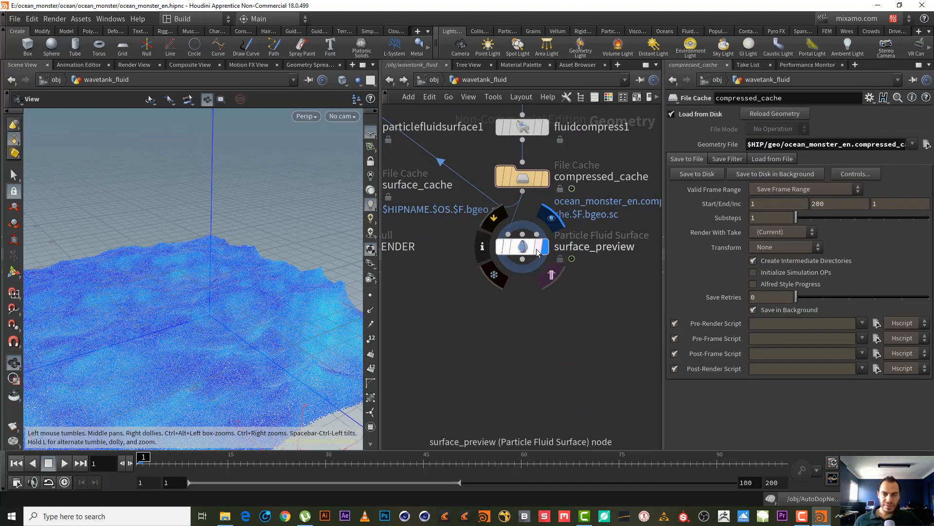
{"action": "left_click", "coordinate": [537, 252]}
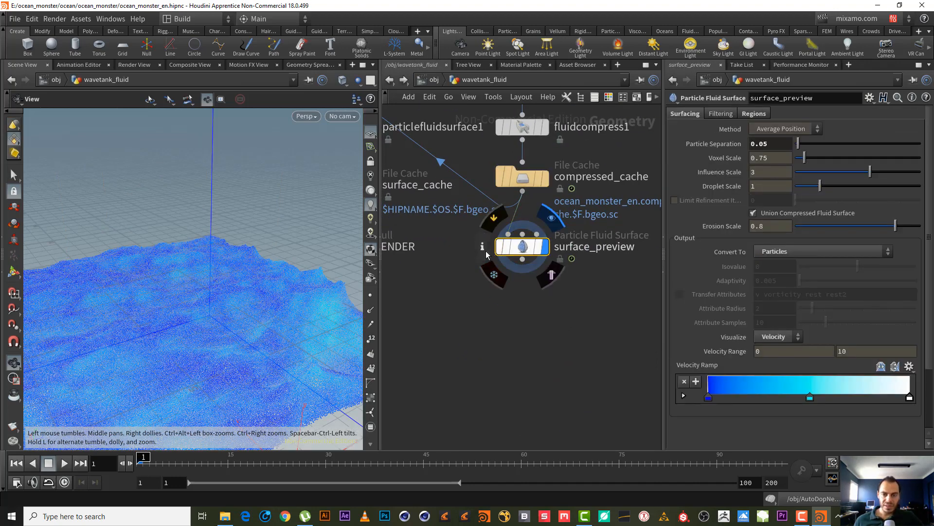
{"action": "left_click", "coordinate": [486, 250]}
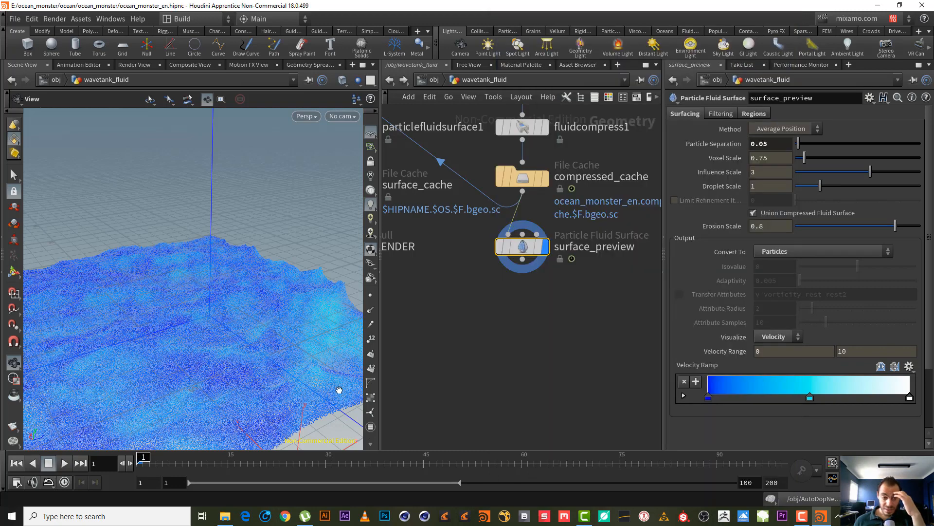
- Advance the wave tank through frame 2 to frame 8 and switch surface_preview's visualization to Vorticity
{"action": "left_click", "coordinate": [148, 458]}
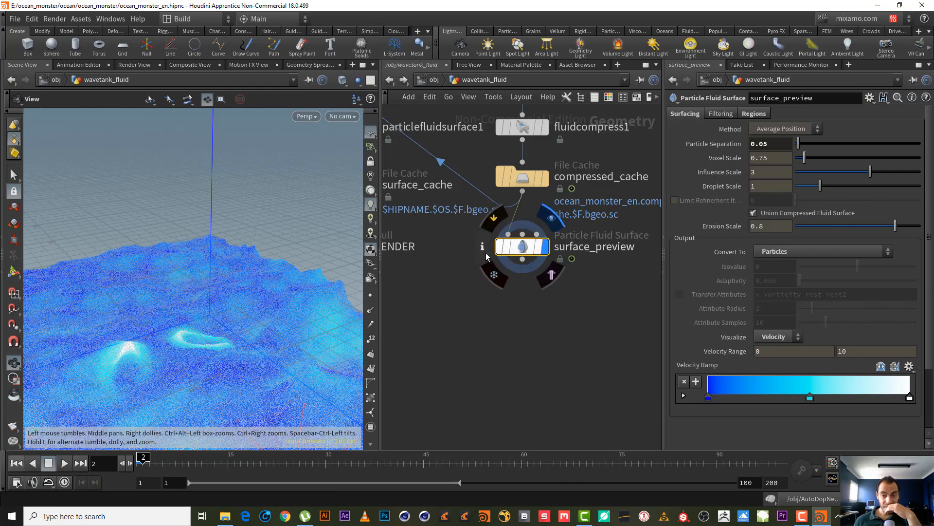
{"action": "left_click", "coordinate": [483, 248]}
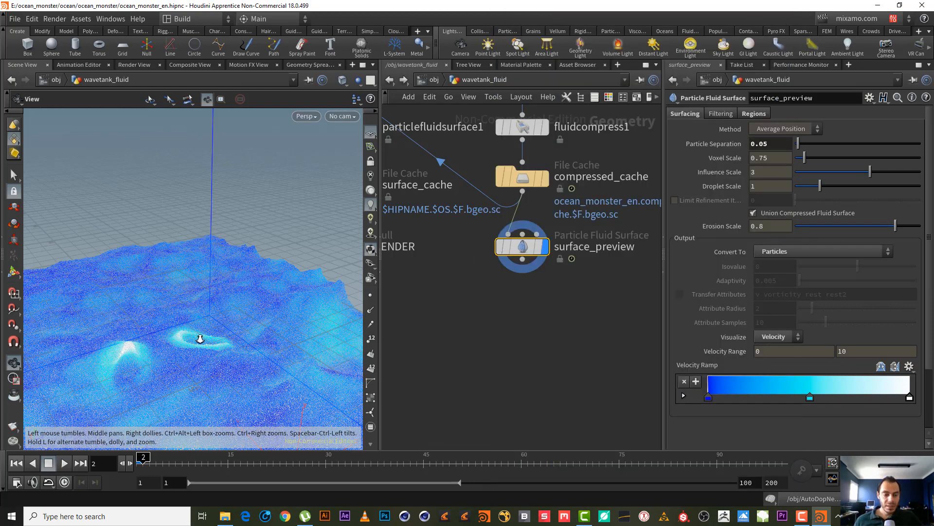
{"action": "left_click_drag", "start_coordinate": [200, 338], "coordinate": [190, 364]}
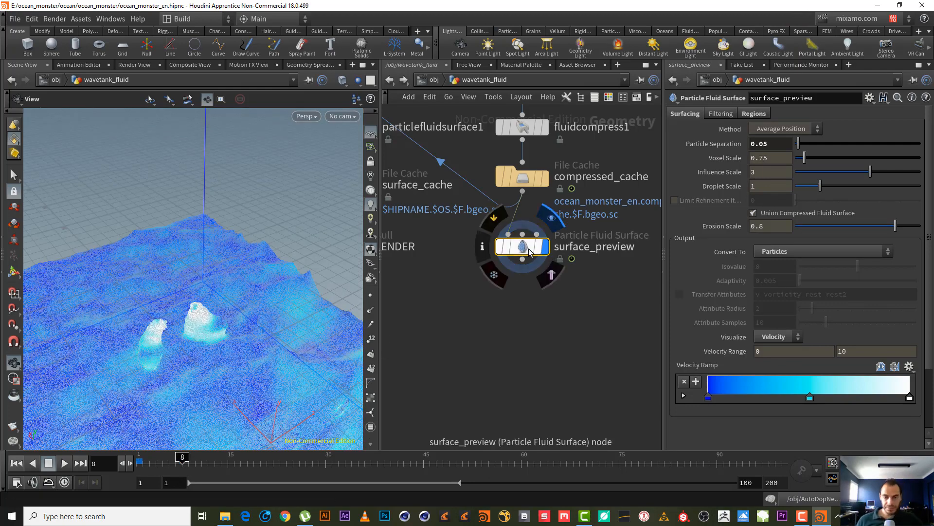
{"action": "left_click", "coordinate": [770, 341]}
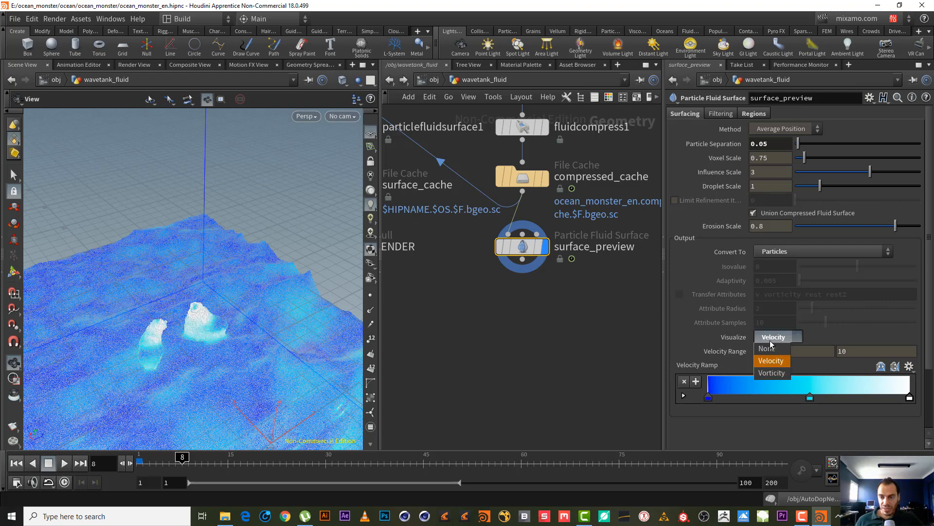
{"action": "left_click", "coordinate": [772, 372]}
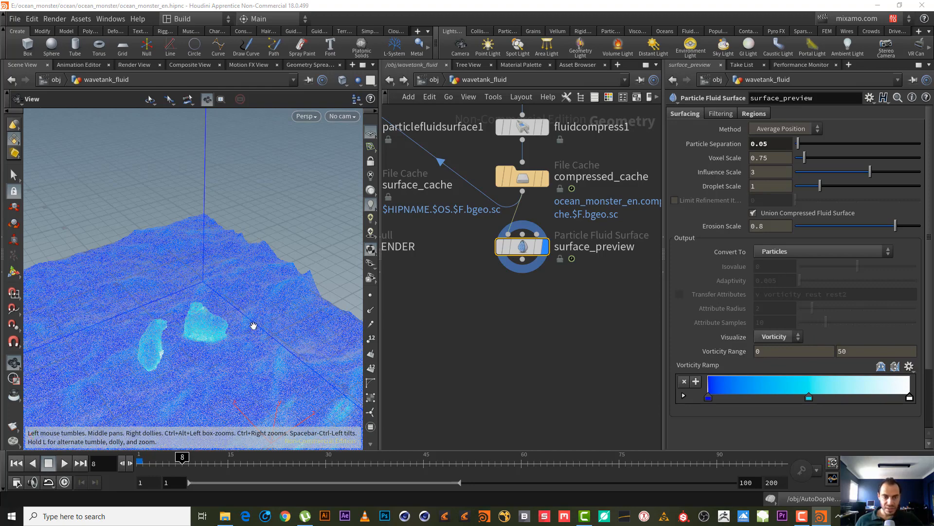
- At frame 30, remove the middle cyan point from the Vorticity Ramp and change its blue start point to black
{"action": "right_click_drag", "start_coordinate": [253, 325], "coordinate": [187, 355]}
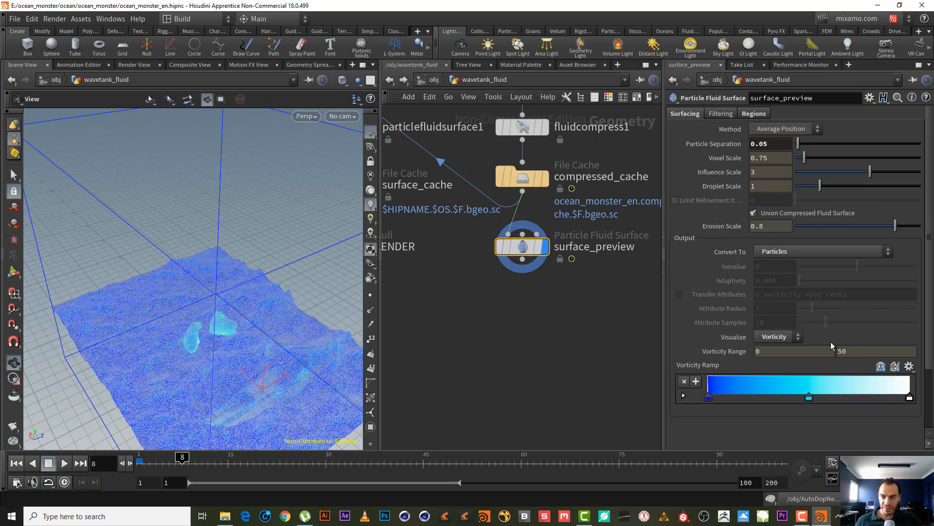
{"action": "left_click_drag", "start_coordinate": [198, 340], "coordinate": [282, 350]}
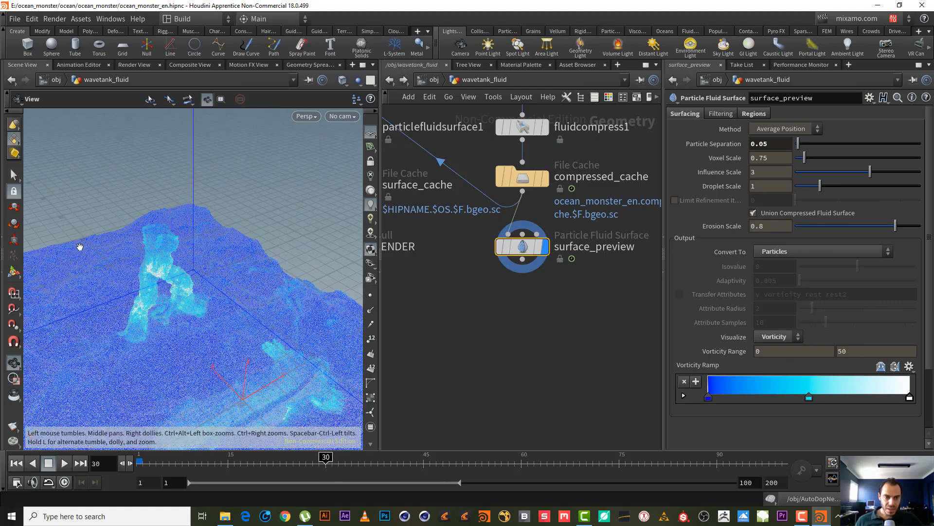
{"action": "left_click_drag", "start_coordinate": [80, 247], "coordinate": [228, 239]}
{"action": "scroll", "coordinate": [214, 248], "scroll_direction": "up", "scroll_amount": 4}
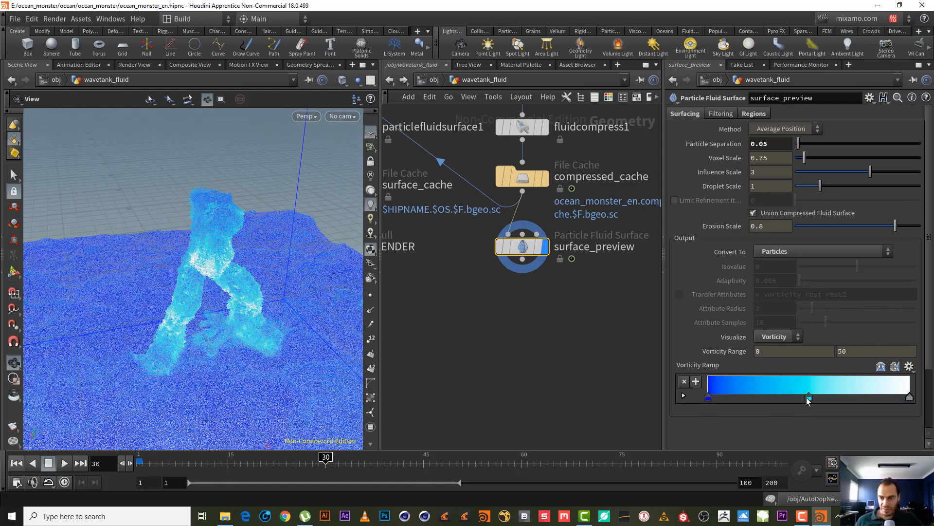
{"action": "left_click_drag", "start_coordinate": [808, 399], "coordinate": [781, 455]}
{"action": "double_click", "coordinate": [708, 398]}
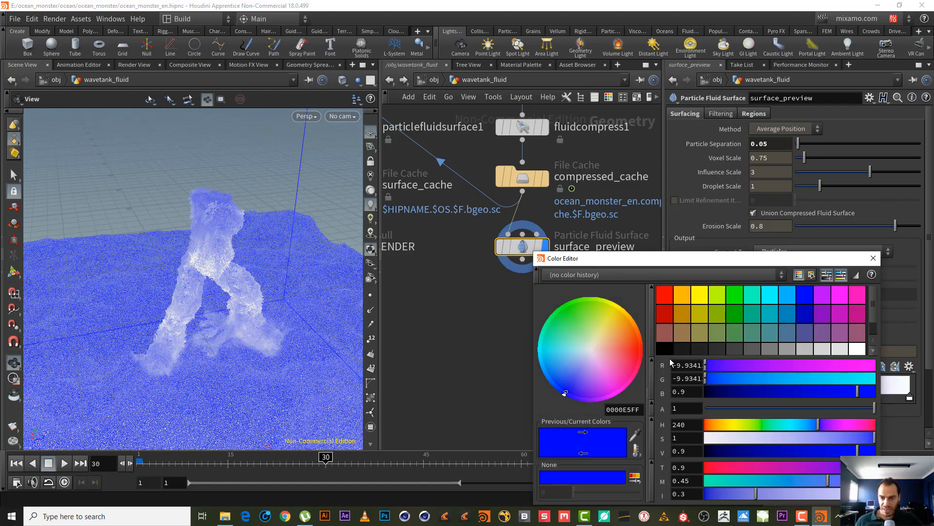
{"action": "left_click", "coordinate": [664, 348]}
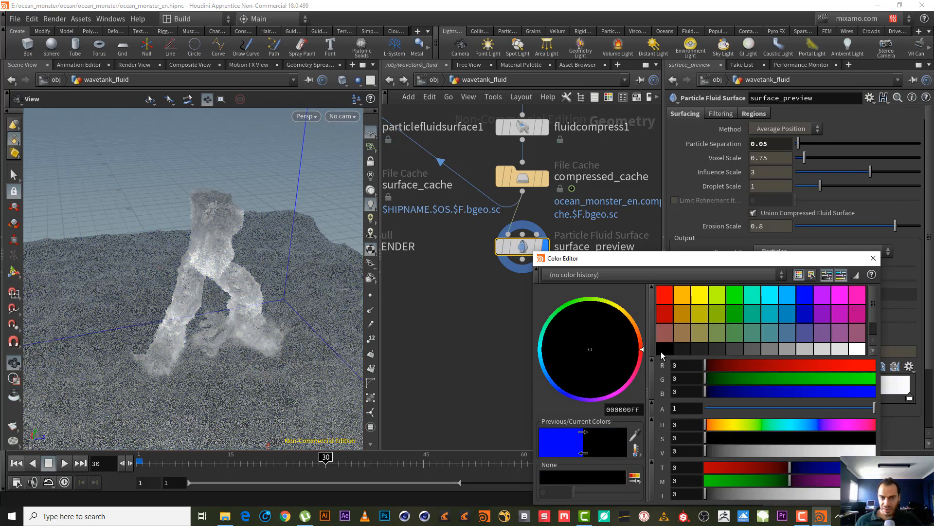
{"action": "left_click", "coordinate": [873, 258]}
- Tighten the Vorticity Ramp by moving the black point to about one fifth and the white point to just below the middle
{"action": "left_click_drag", "start_coordinate": [710, 397], "coordinate": [747, 397]}
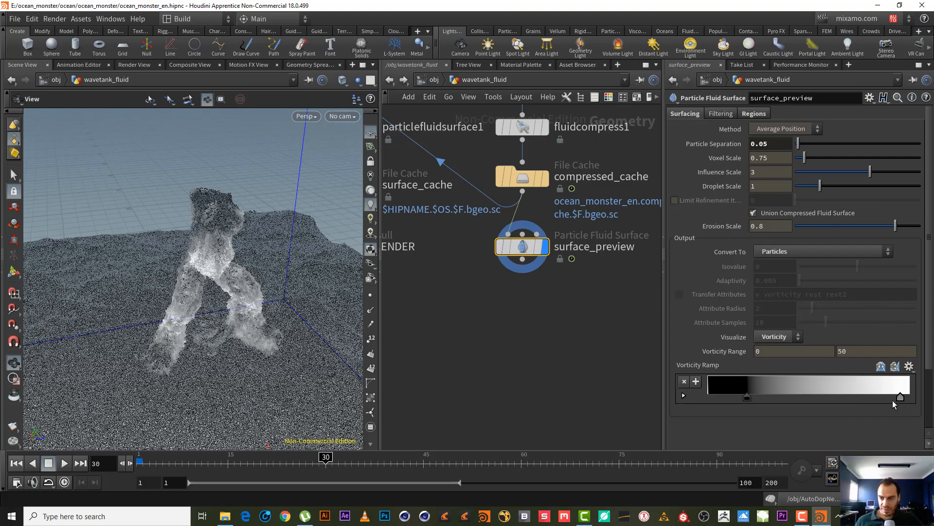
{"action": "left_click_drag", "start_coordinate": [899, 396], "coordinate": [800, 385]}
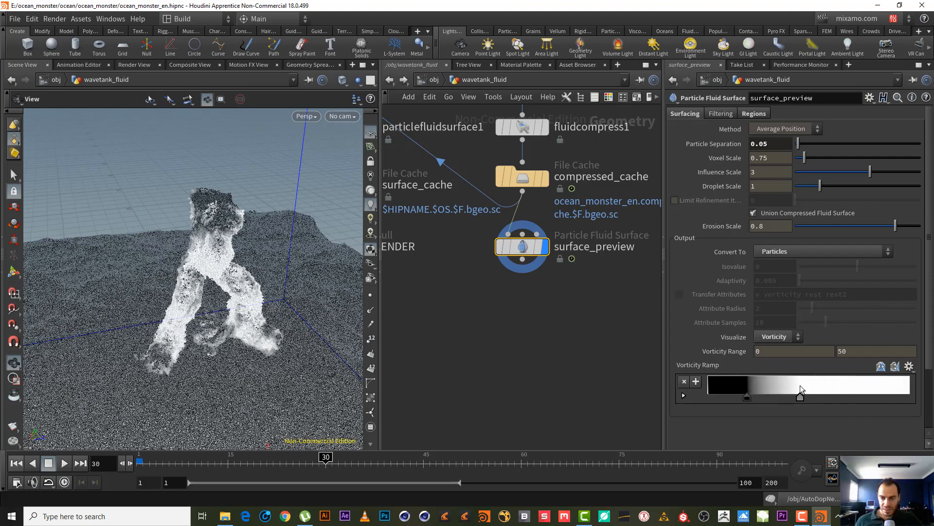
{"action": "left_click_drag", "start_coordinate": [194, 238], "coordinate": [170, 217]}
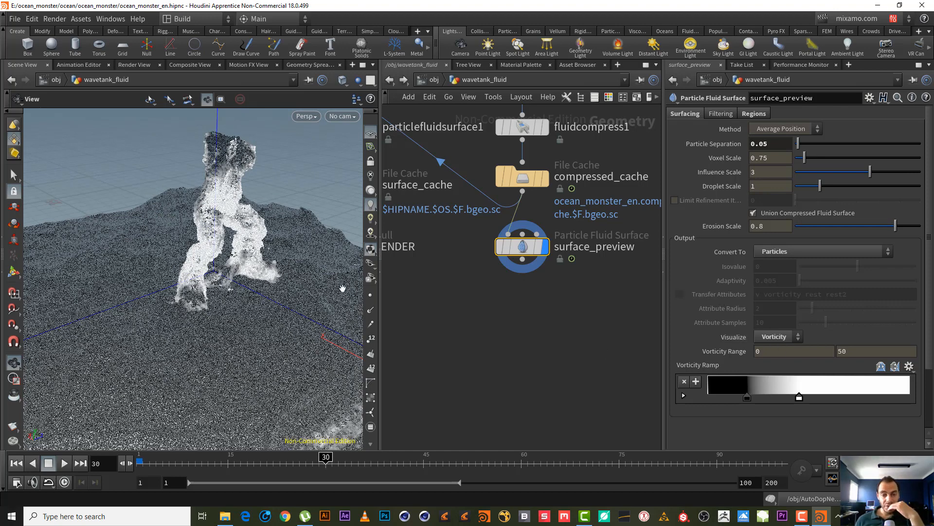
- Set the lower limit of surface_preview's Vorticity Range to 10
{"action": "double_click", "coordinate": [876, 350]}
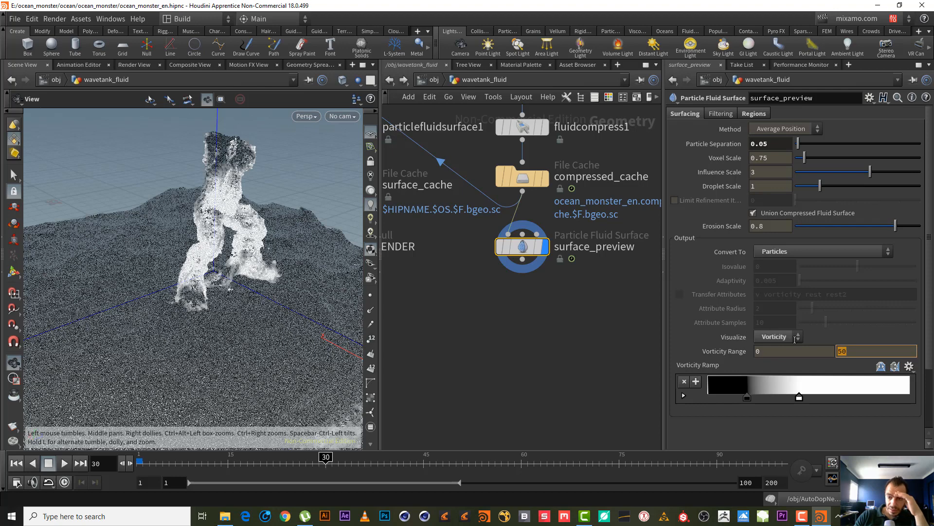
{"action": "left_click_drag", "start_coordinate": [765, 351], "coordinate": [751, 350]}
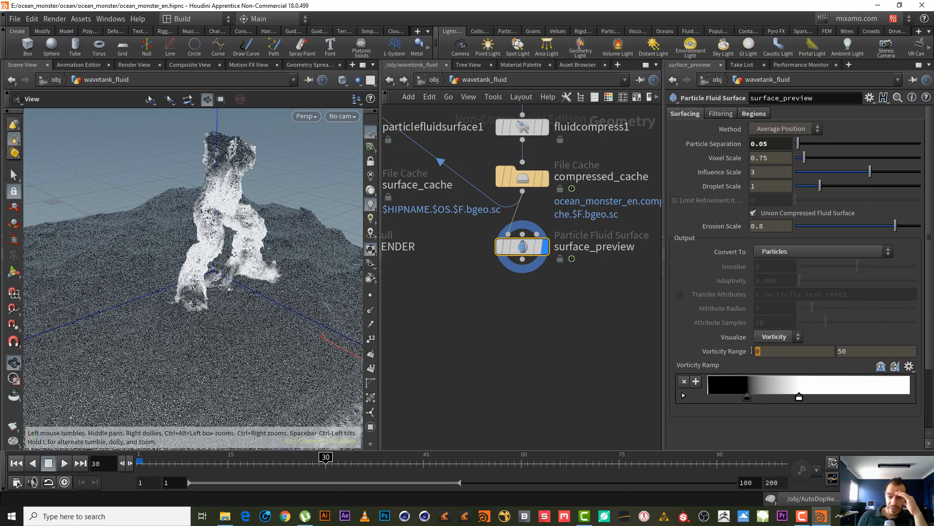
{"action": "type", "text": "10"}
{"action": "key", "text": "Return"}
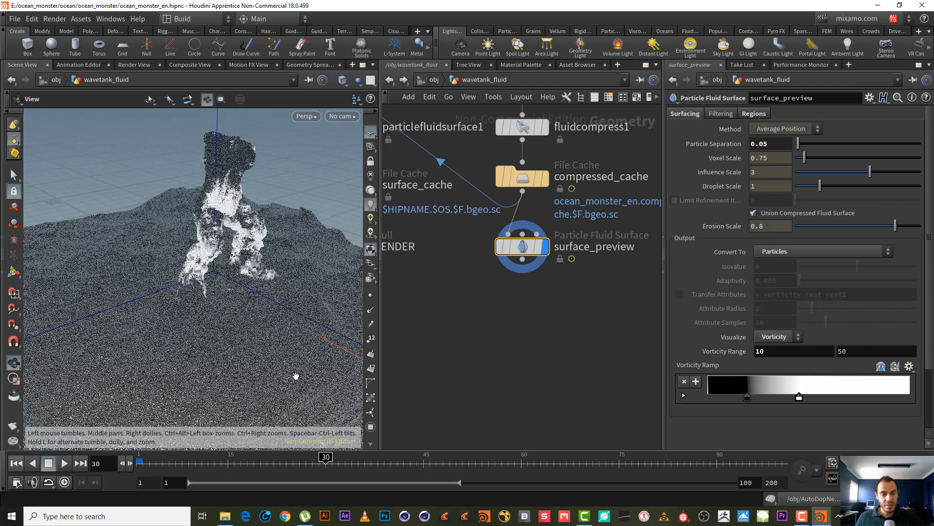
- Step through frames 34, 52 and 75 and examine where high vorticity appears around the monster and splashes
{"action": "left_click", "coordinate": [352, 461]}
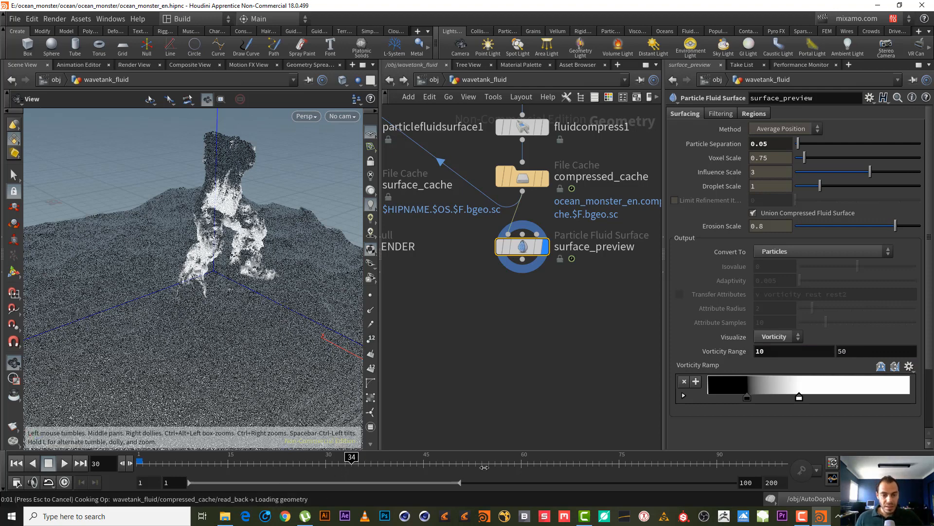
{"action": "left_click", "coordinate": [469, 467]}
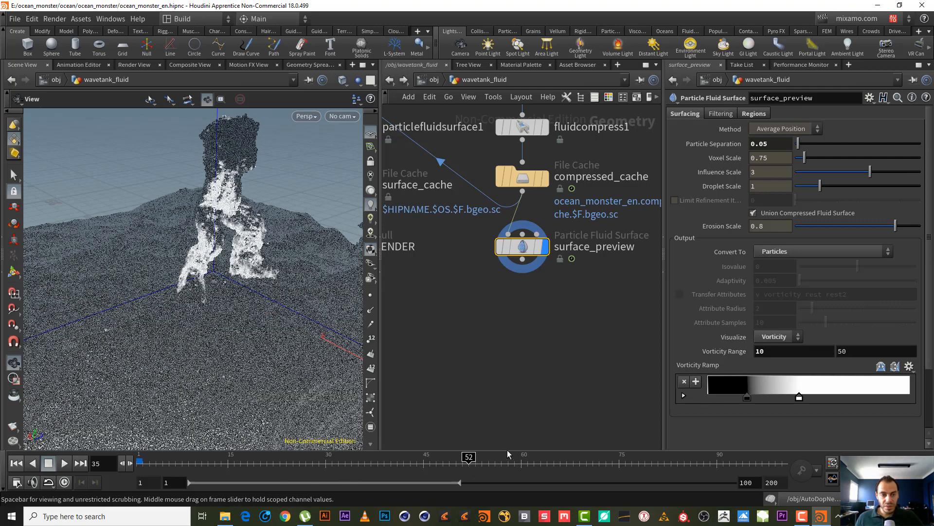
{"action": "left_click", "coordinate": [621, 477]}
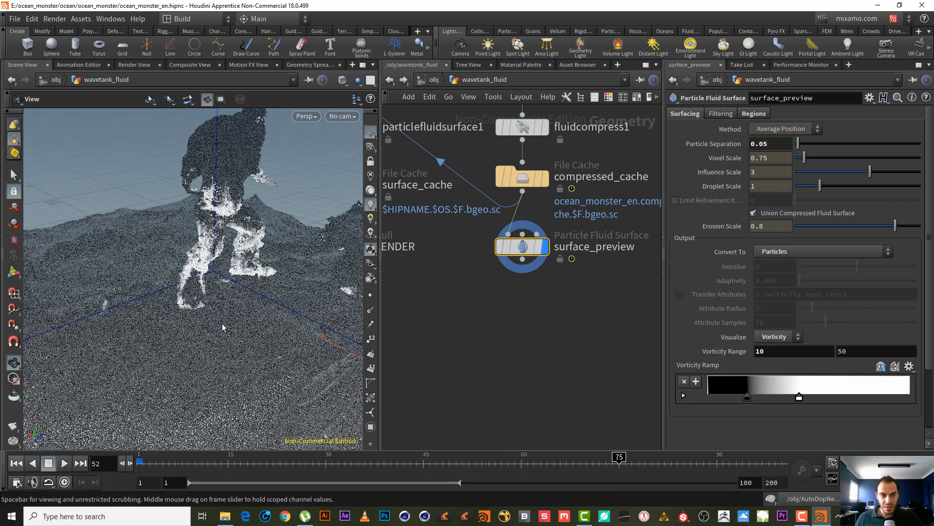
{"action": "scroll", "coordinate": [213, 218], "scroll_direction": "down", "scroll_amount": 5}
{"action": "left_click_drag", "start_coordinate": [214, 224], "coordinate": [231, 267]}
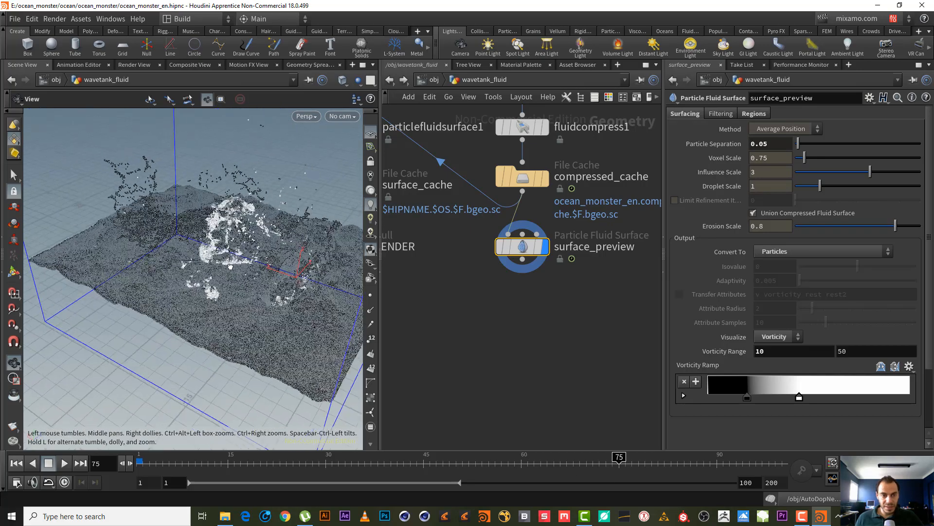
{"action": "right_click_drag", "start_coordinate": [235, 219], "coordinate": [257, 208]}
{"action": "left_click_drag", "start_coordinate": [229, 190], "coordinate": [227, 206]}
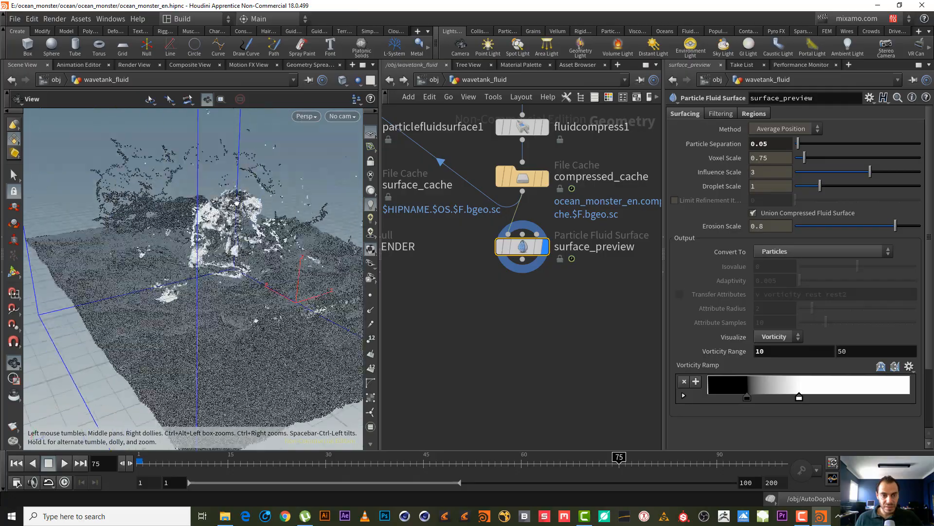
- Examine the vorticity around the monster's body and the nearby splashes up close at frame 75
{"action": "right_click_drag", "start_coordinate": [227, 207], "coordinate": [213, 231]}
{"action": "left_click_drag", "start_coordinate": [212, 231], "coordinate": [227, 213]}
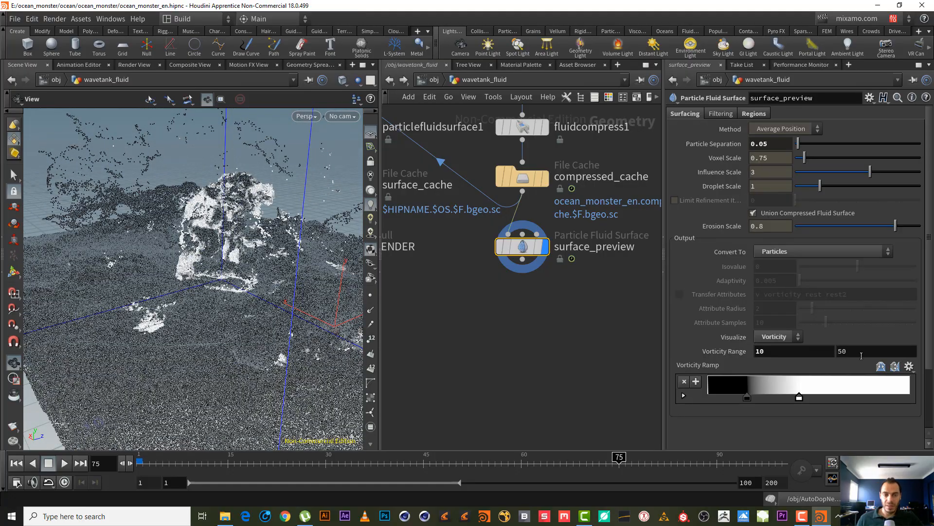
{"action": "left_click_drag", "start_coordinate": [277, 304], "coordinate": [236, 239]}
{"action": "right_click_drag", "start_coordinate": [237, 239], "coordinate": [250, 259]}
{"action": "left_click_drag", "start_coordinate": [195, 266], "coordinate": [216, 278]}
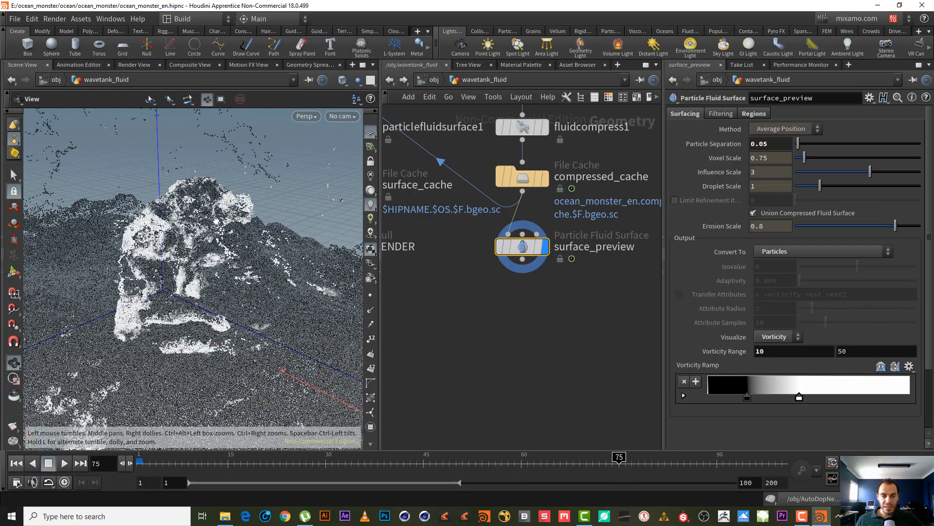
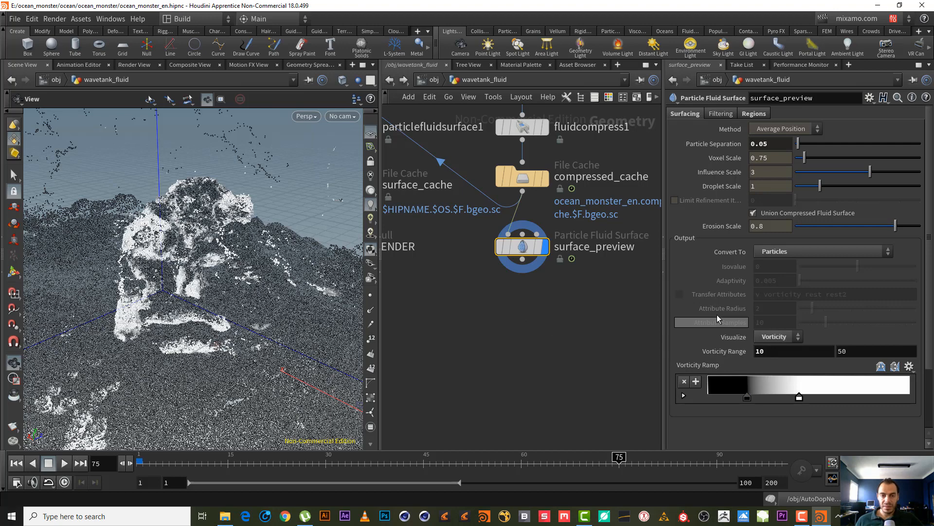
- Switch the surface_preview node's particle visualization to Velocity
{"action": "mouse_move", "coordinate": [521, 253]}
{"action": "left_mouse_down"}
{"action": "mouse_move", "coordinate": [550, 258]}
{"action": "mouse_move", "coordinate": [515, 257]}
{"action": "left_mouse_up"}
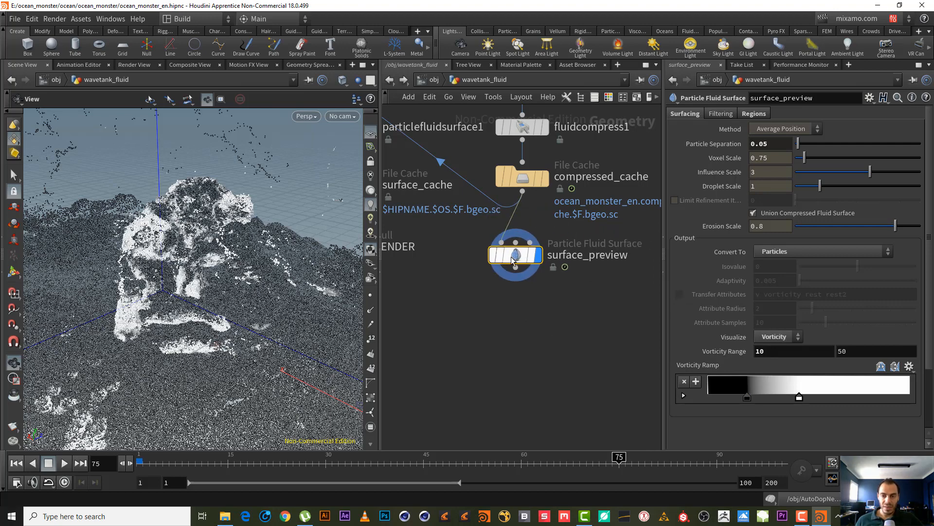
{"action": "left_click", "coordinate": [781, 339]}
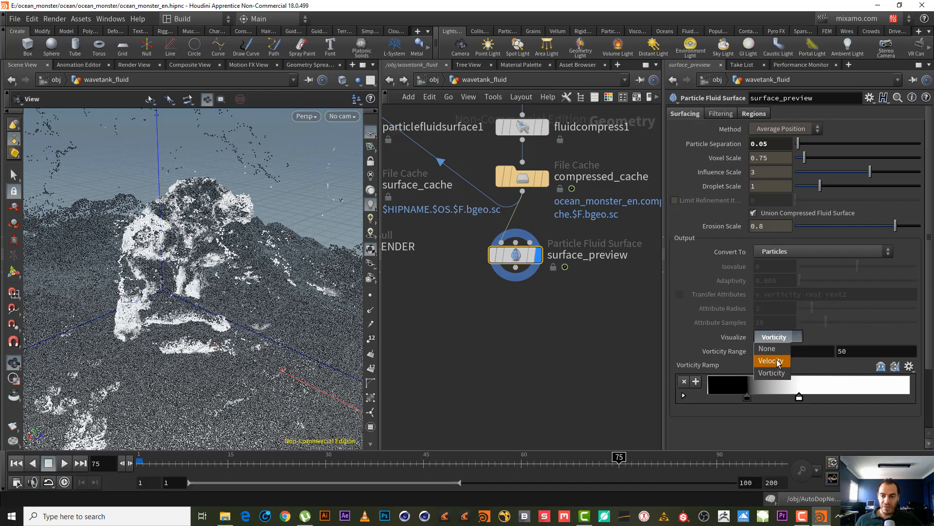
{"action": "left_click", "coordinate": [778, 361]}
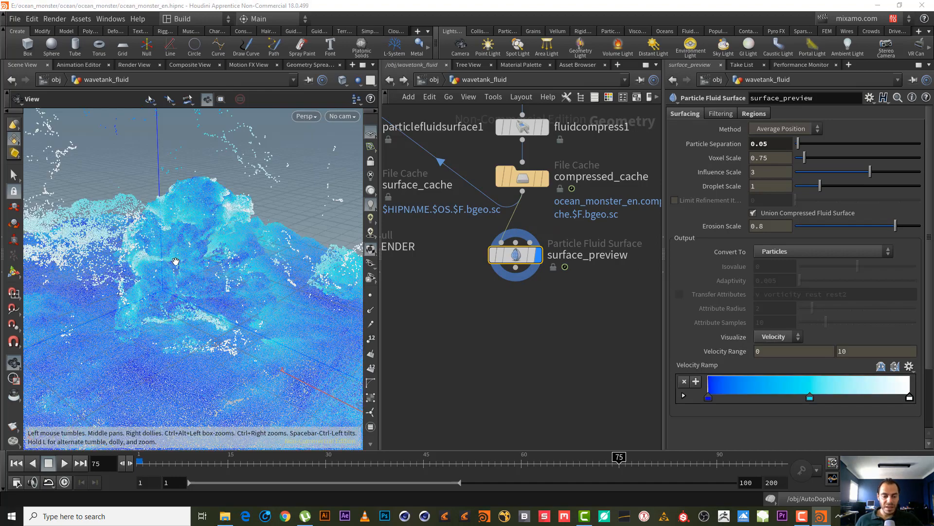
{"action": "left_click_drag", "start_coordinate": [188, 257], "coordinate": [166, 261]}
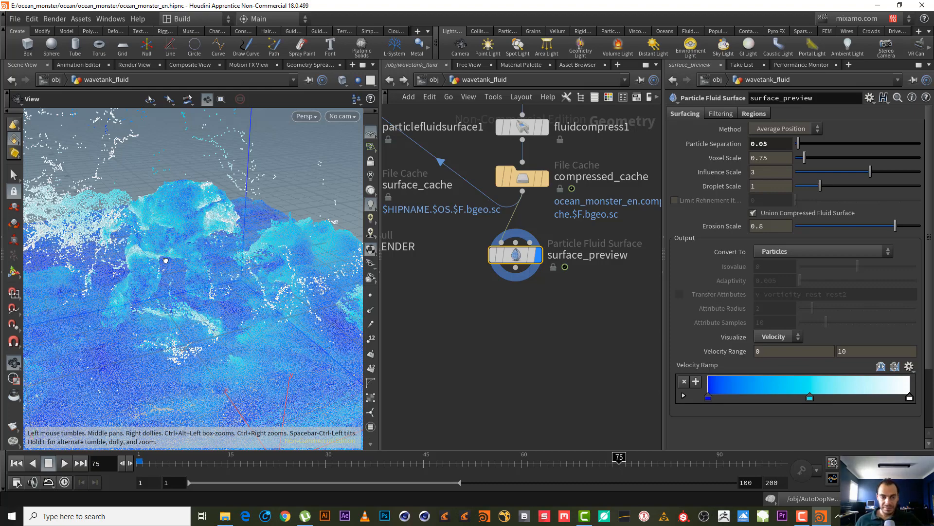
{"action": "middle_click_drag", "start_coordinate": [241, 264], "coordinate": [278, 281]}
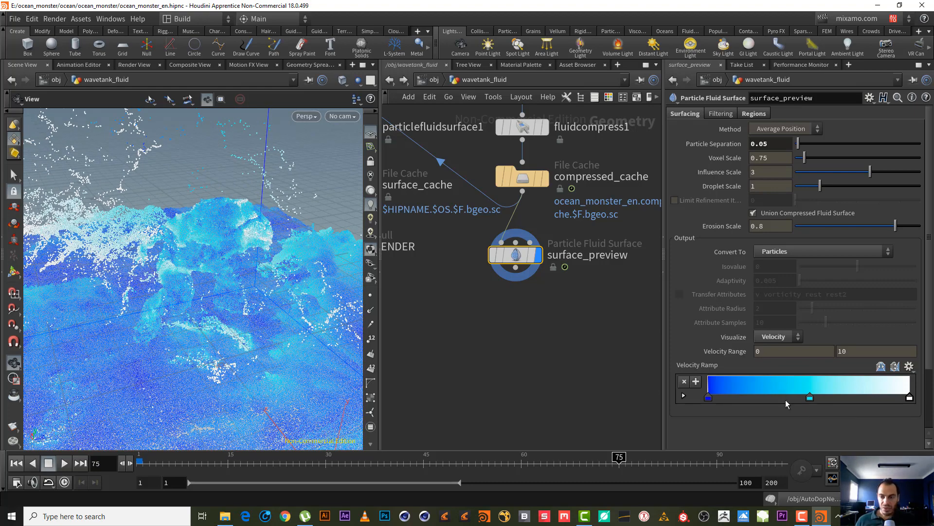
{"action": "left_click", "coordinate": [802, 516]}
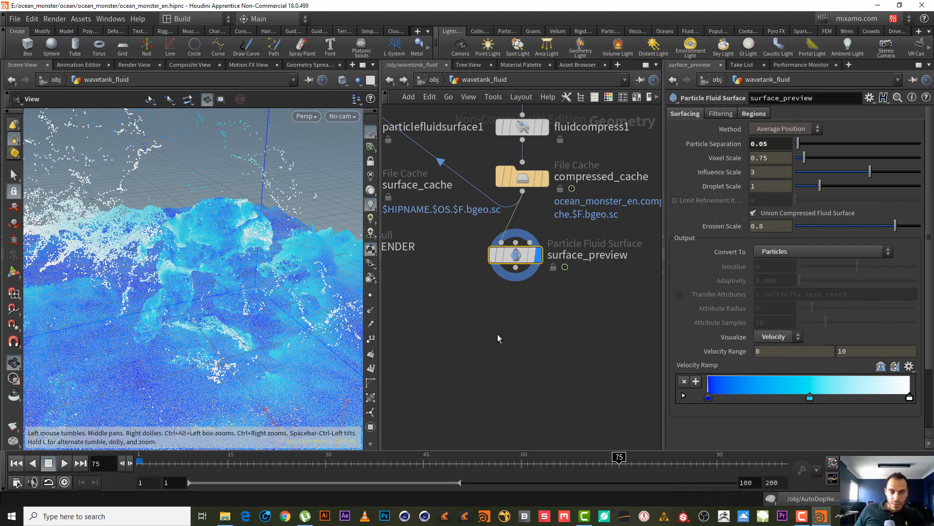
- Add a Point Wrangle node connected below surface_preview and make it the displayed node
{"action": "mouse_move", "coordinate": [497, 334]}
{"action": "middle_mouse_down"}
{"action": "mouse_move", "coordinate": [486, 337]}
{"action": "mouse_move", "coordinate": [496, 349]}
{"action": "middle_mouse_up"}
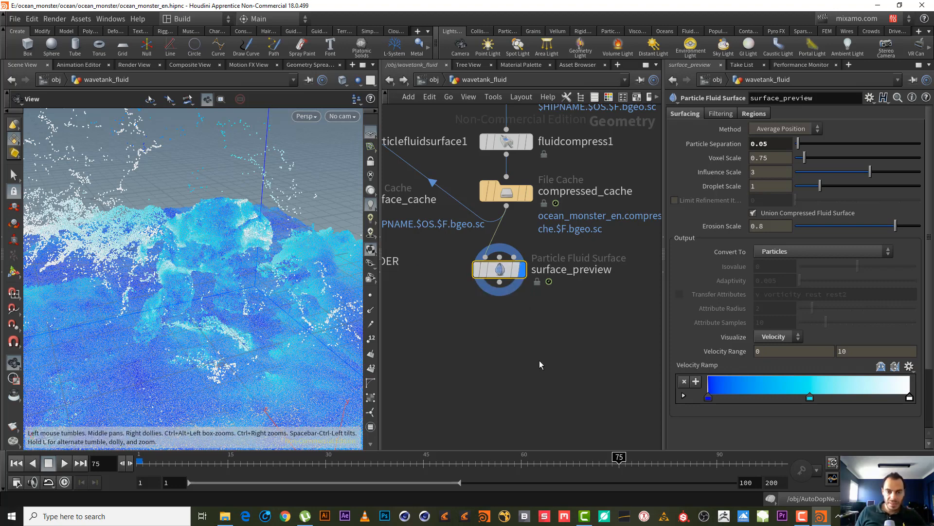
{"action": "middle_click_drag", "start_coordinate": [539, 360], "coordinate": [565, 368]}
{"action": "key", "text": "Tab"}
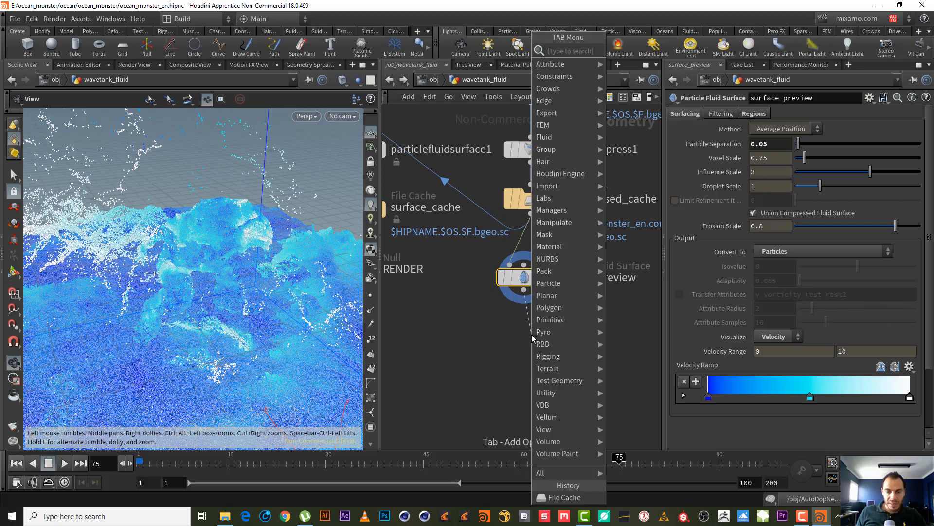
{"action": "type", "text": "pop"}
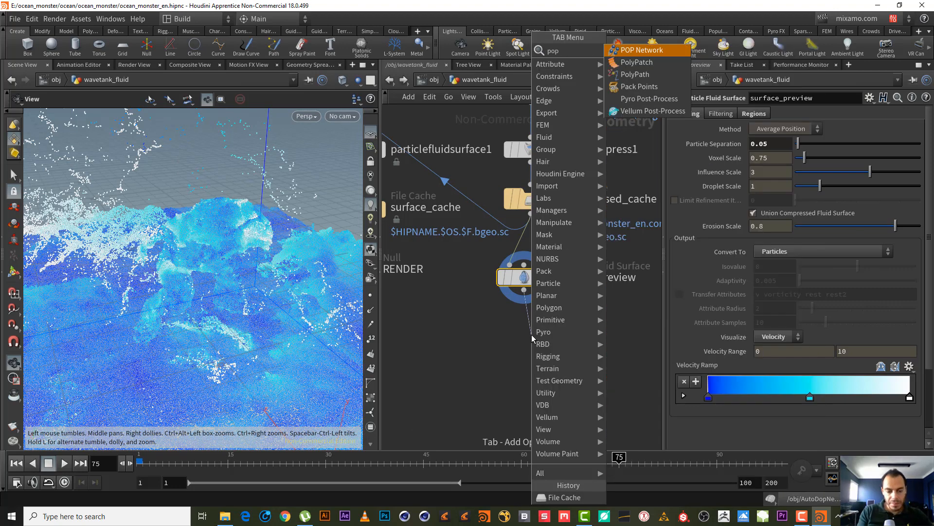
{"action": "type", "text": " wr"}
{"action": "key", "text": "BackSpace"}
{"action": "key", "text": "BackSpace"}
{"action": "key", "text": "BackSpace"}
{"action": "key", "text": "BackSpace"}
{"action": "key", "text": "BackSpace"}
{"action": "key", "text": "BackSpace"}
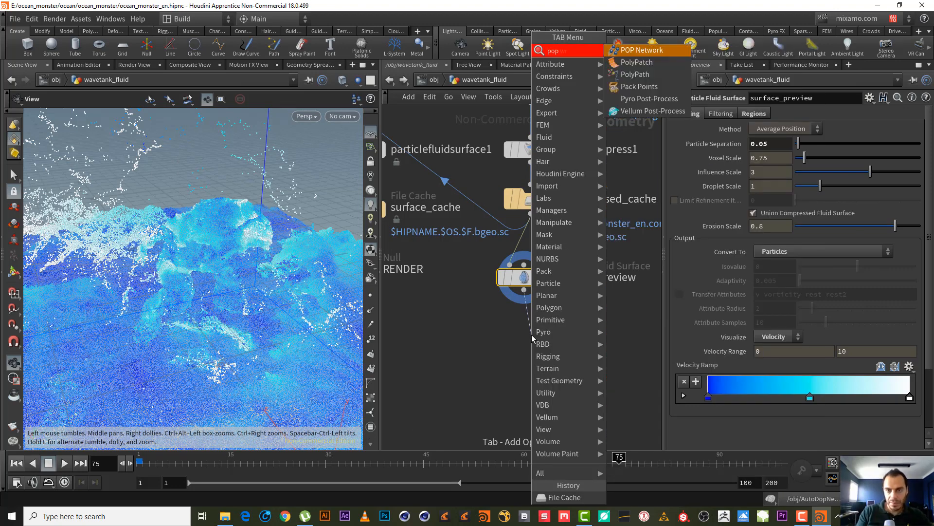
{"action": "type", "text": "poin wr"}
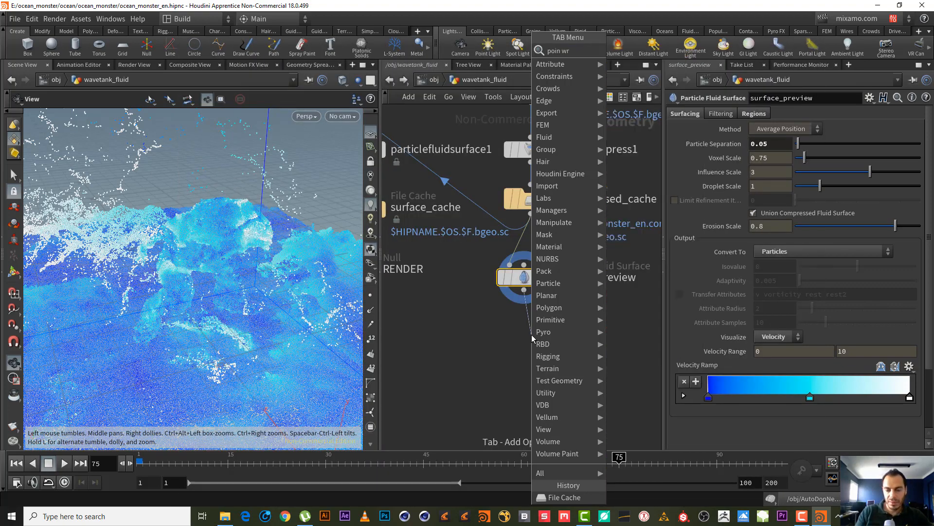
{"action": "key", "text": "BackSpace"}
{"action": "key", "text": "Down"}
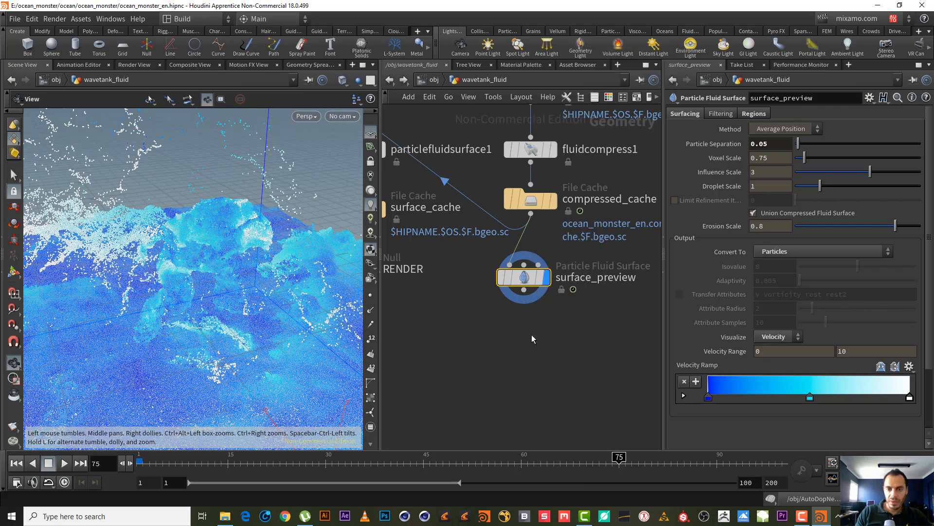
{"action": "key", "text": "Return"}
{"action": "left_click", "coordinate": [532, 335]}
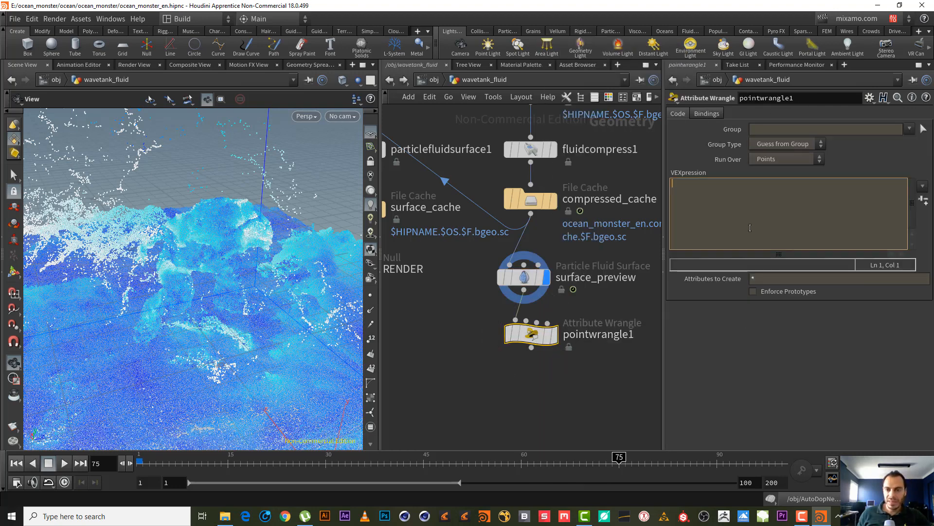
{"action": "left_click", "coordinate": [555, 336]}
- Enter and apply the wrangle's VEX expression f@speed = length(v@v); to store the velocity magnitude as a speed attribute
{"action": "left_click", "coordinate": [725, 237]}
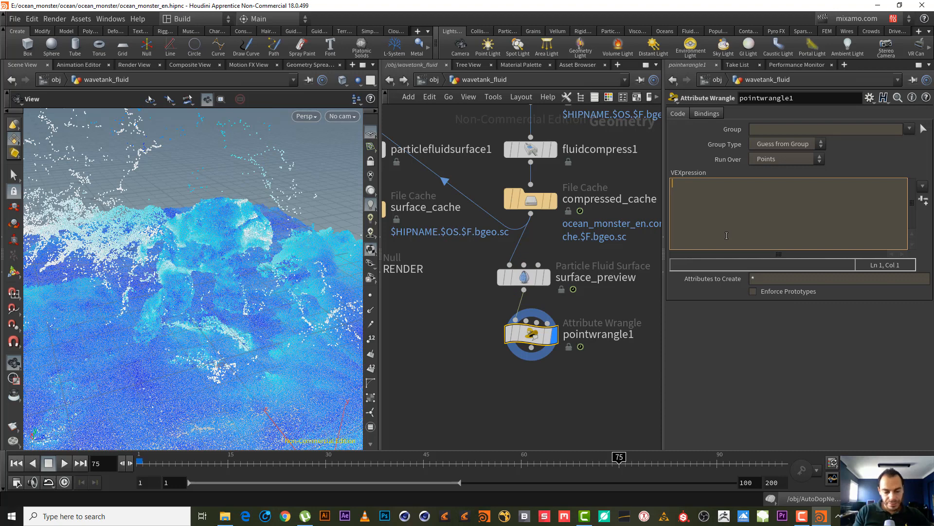
{"action": "type", "text": "f@"}
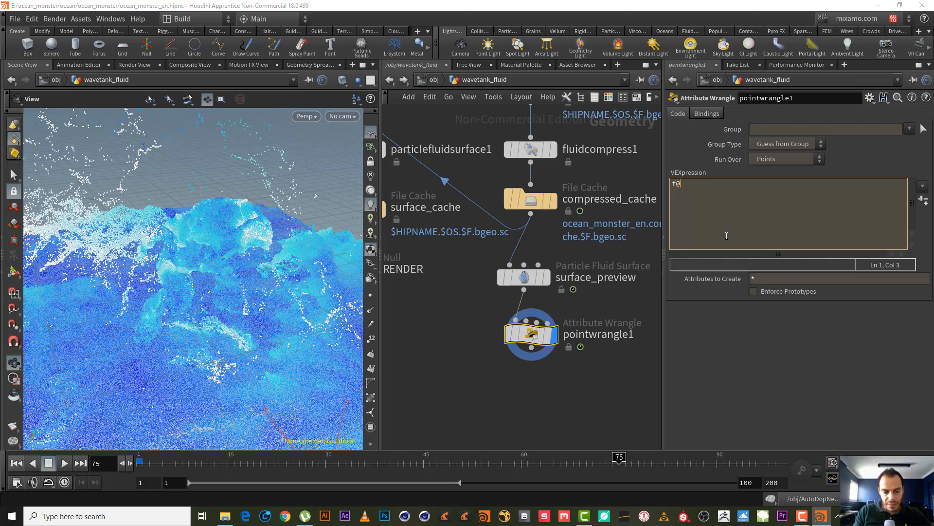
{"action": "type", "text": "speed"}
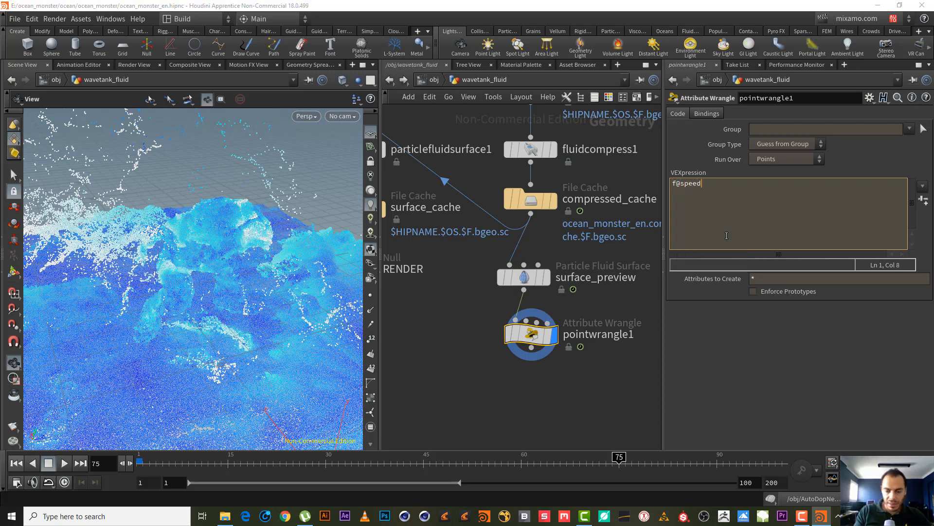
{"action": "type", "text": " = "}
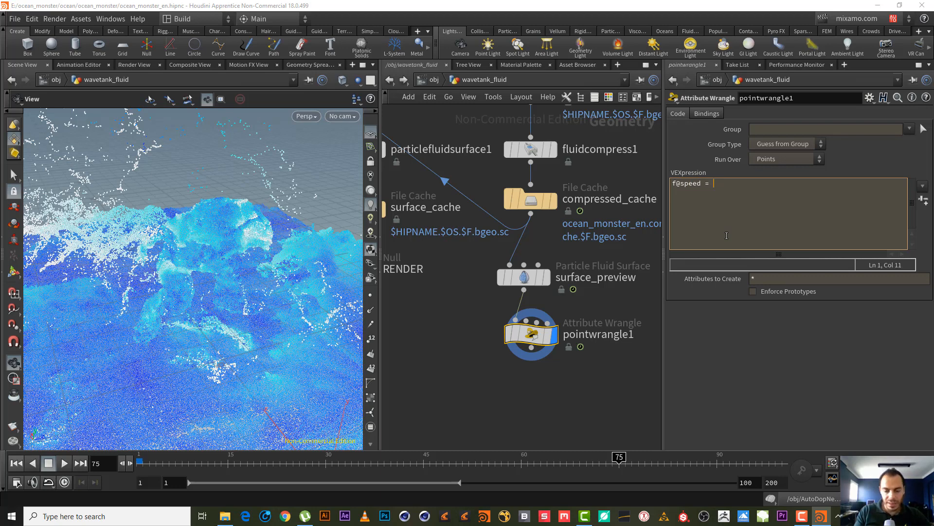
{"action": "type", "text": "len"}
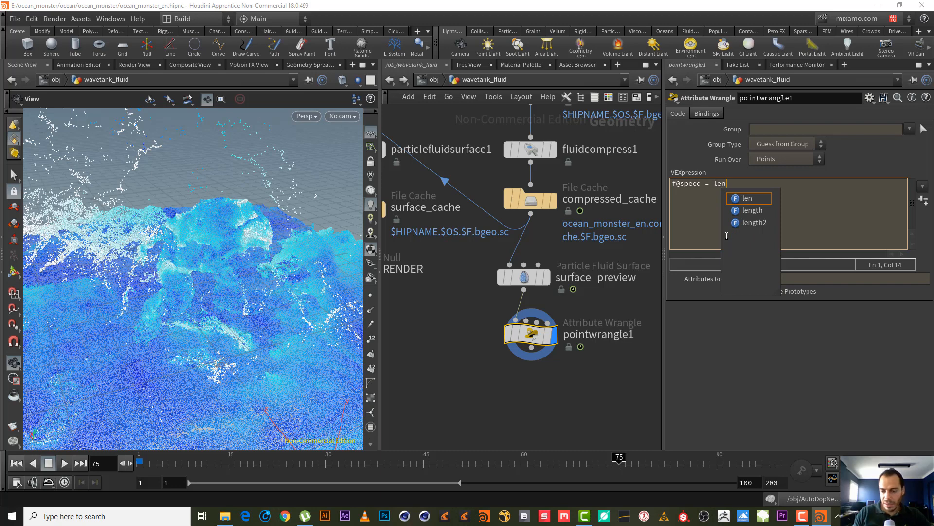
{"action": "key", "text": "Down"}
{"action": "type", "text": "gth"}
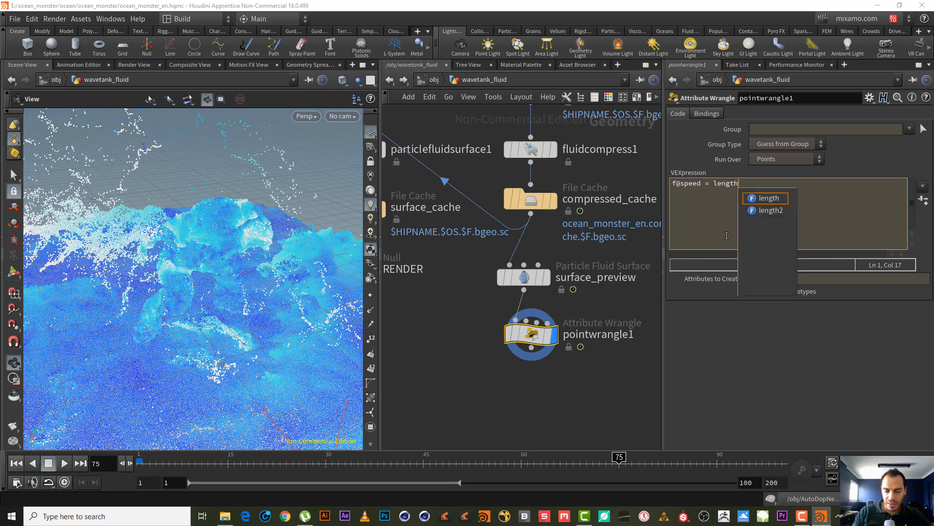
{"action": "type", "text": "()"}
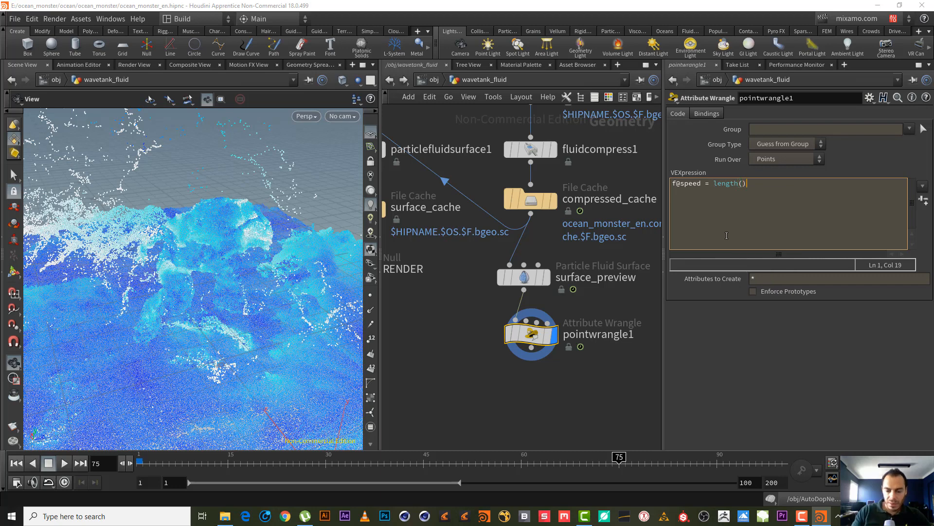
{"action": "type", "text": ";"}
{"action": "key", "text": "Left"}
{"action": "key", "text": "Left"}
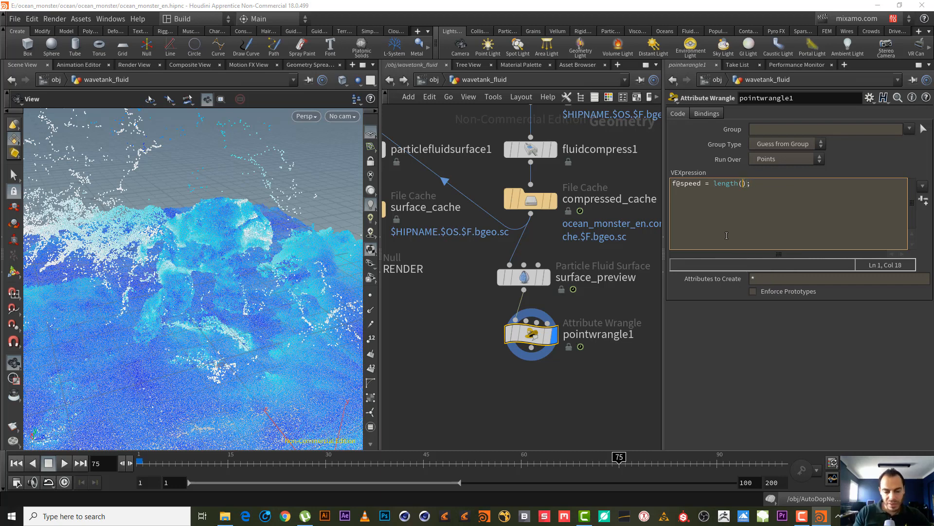
{"action": "type", "text": "v@v"}
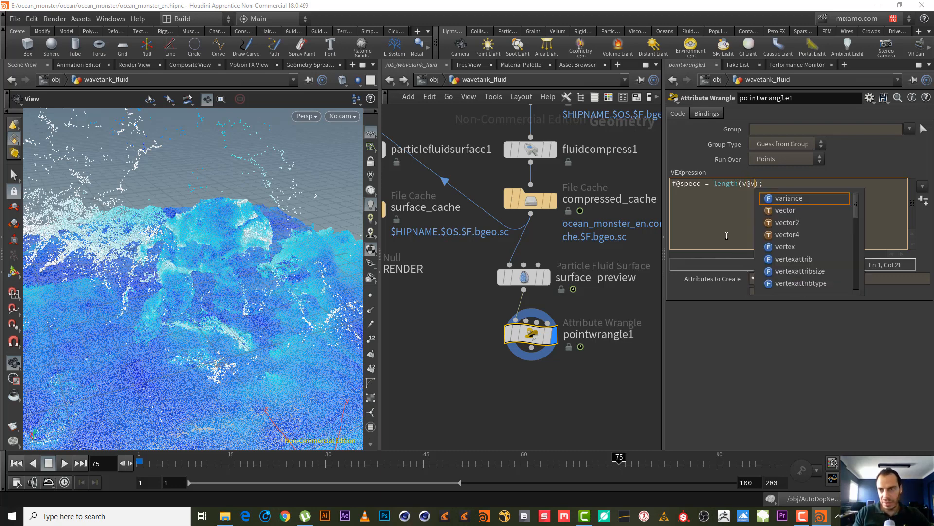
{"action": "key", "text": "ctrl+Return"}
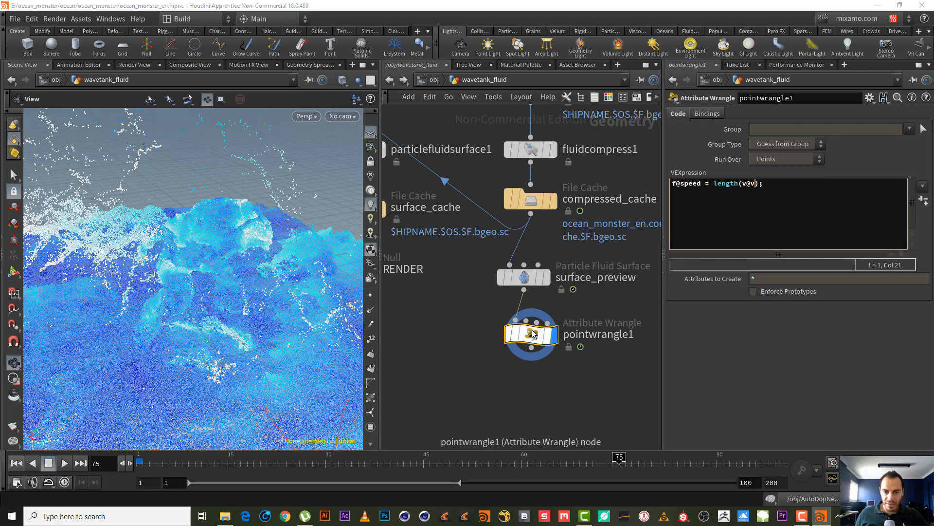
{"action": "left_click", "coordinate": [744, 183]}
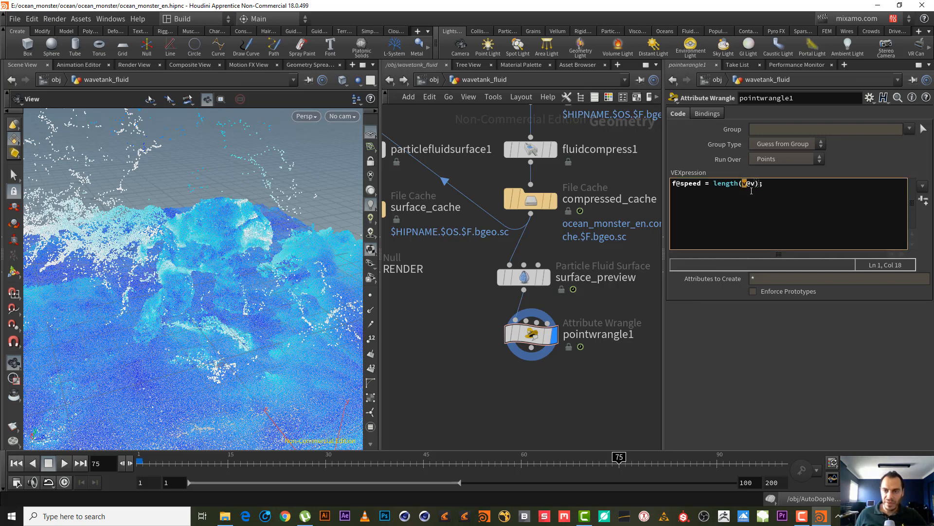
{"action": "middle_click_drag", "start_coordinate": [546, 385], "coordinate": [526, 341]}
{"action": "left_click", "coordinate": [768, 211]}
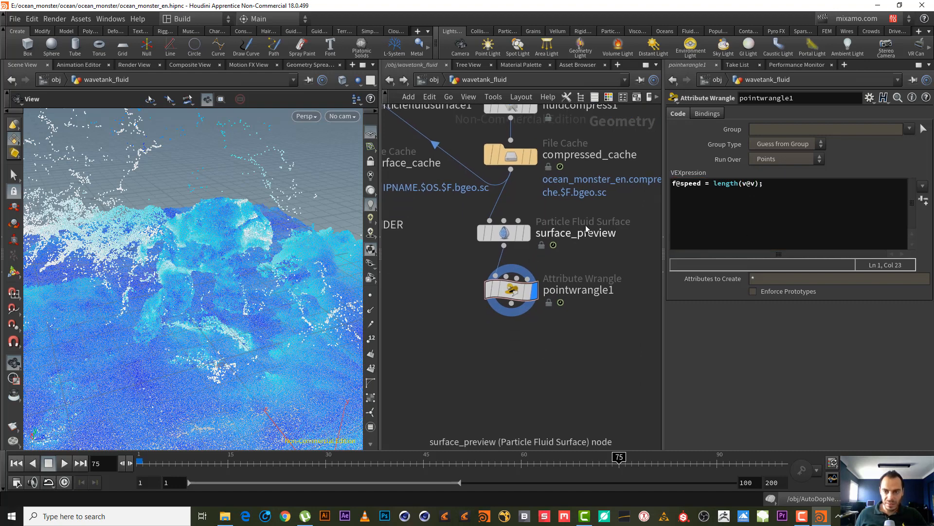
- Go to frame 14 and visualize the speed attribute from the pointwrangle1 node info
{"action": "middle_click_drag", "start_coordinate": [516, 342], "coordinate": [510, 332]}
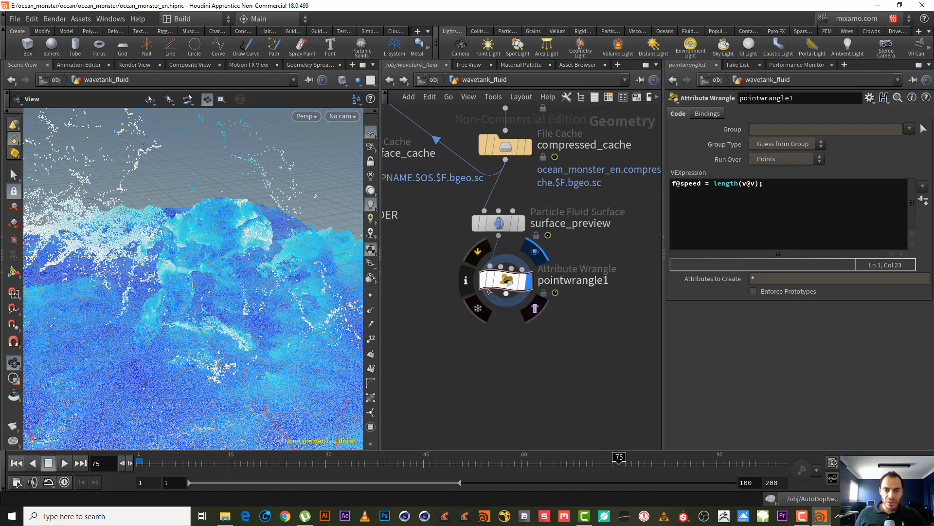
{"action": "left_click", "coordinate": [220, 462]}
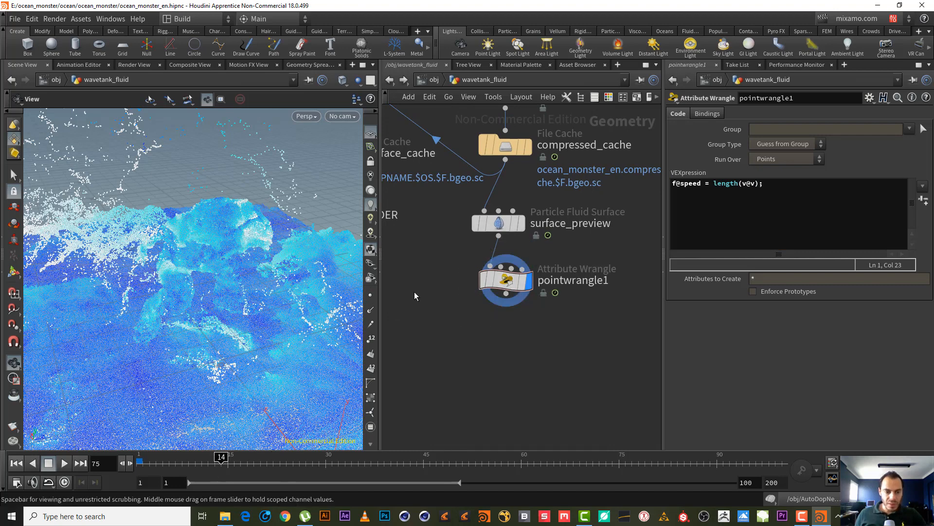
{"action": "mouse_move", "coordinate": [509, 281]}
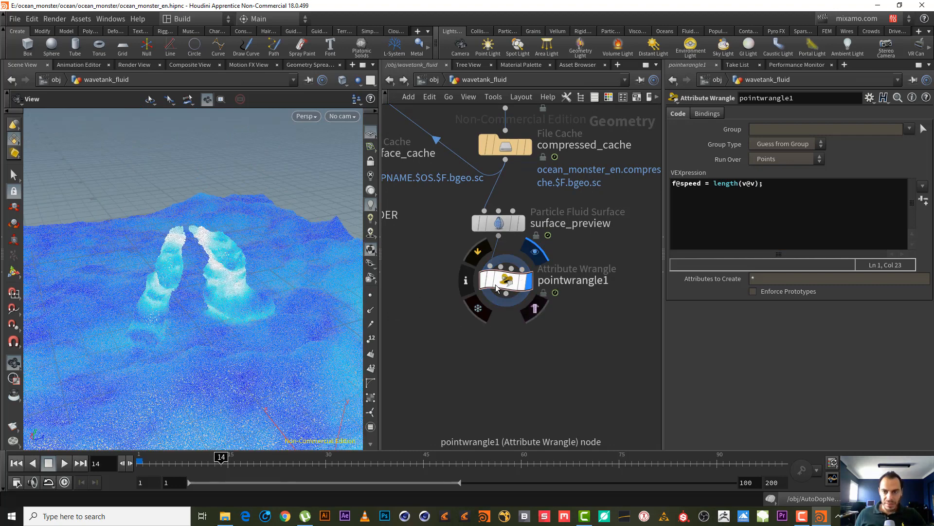
{"action": "left_click", "coordinate": [467, 283]}
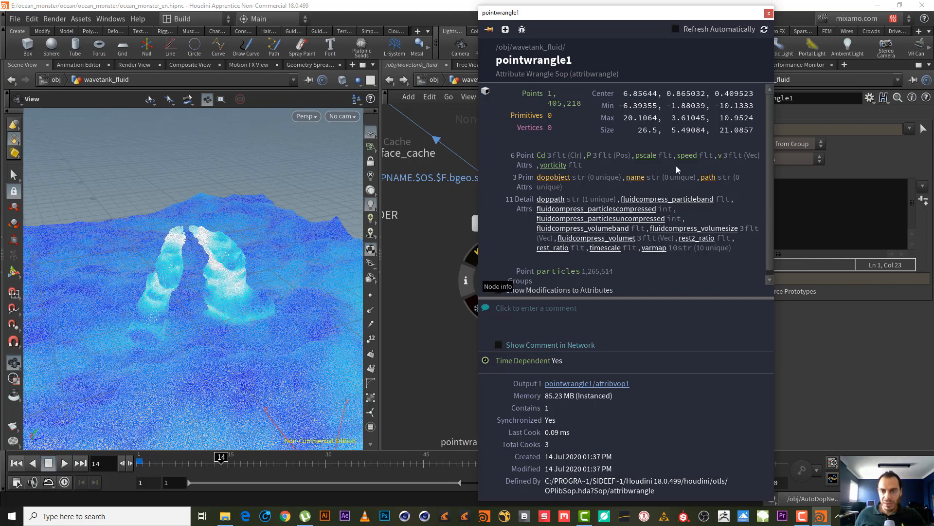
{"action": "left_click", "coordinate": [688, 155]}
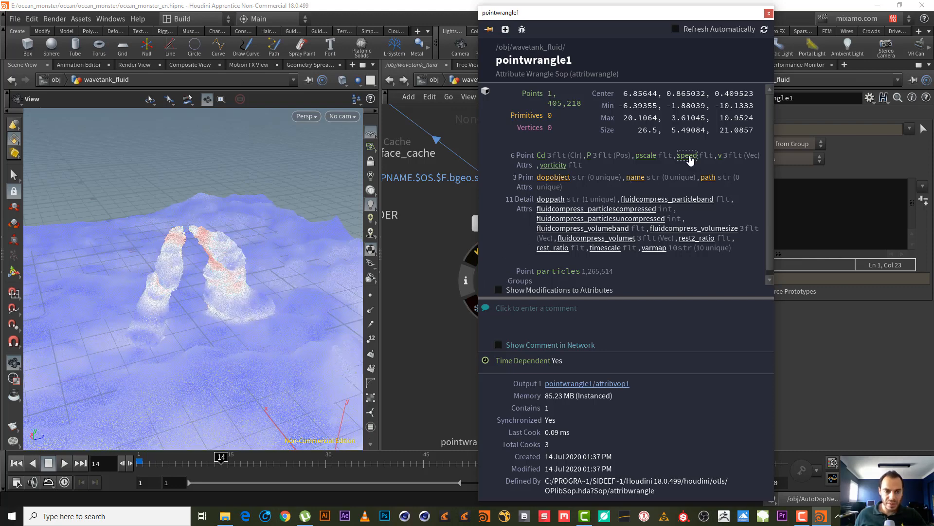
{"action": "left_click_drag", "start_coordinate": [204, 258], "coordinate": [273, 240]}
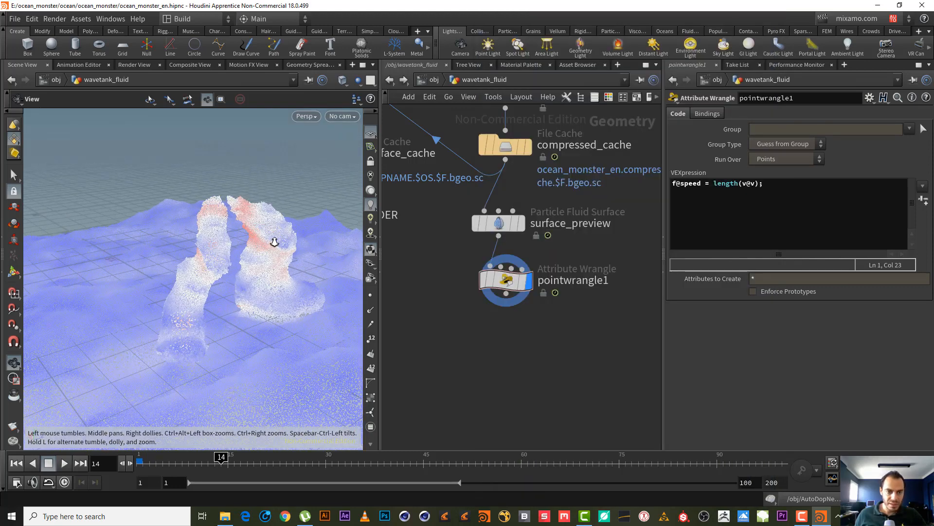
- Open the scene-level speed visualizer for editing
{"action": "left_click", "coordinate": [373, 446]}
{"action": "left_click", "coordinate": [372, 445]}
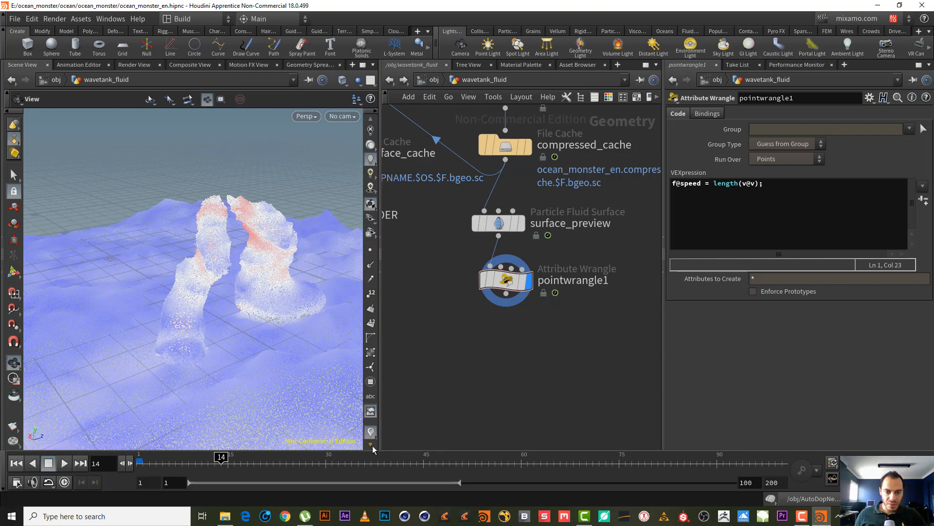
{"action": "left_click", "coordinate": [372, 445]}
{"action": "left_click", "coordinate": [373, 445]}
{"action": "left_click", "coordinate": [373, 446]}
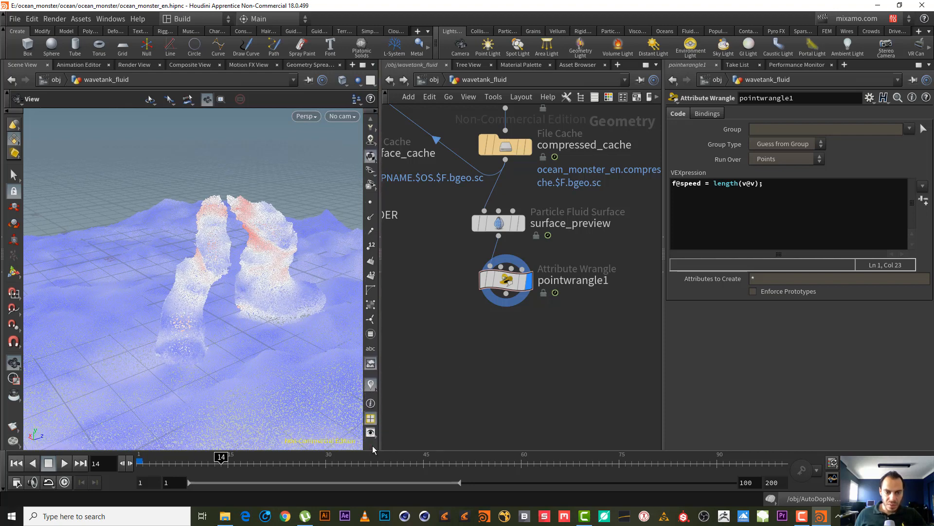
{"action": "left_click", "coordinate": [372, 385]}
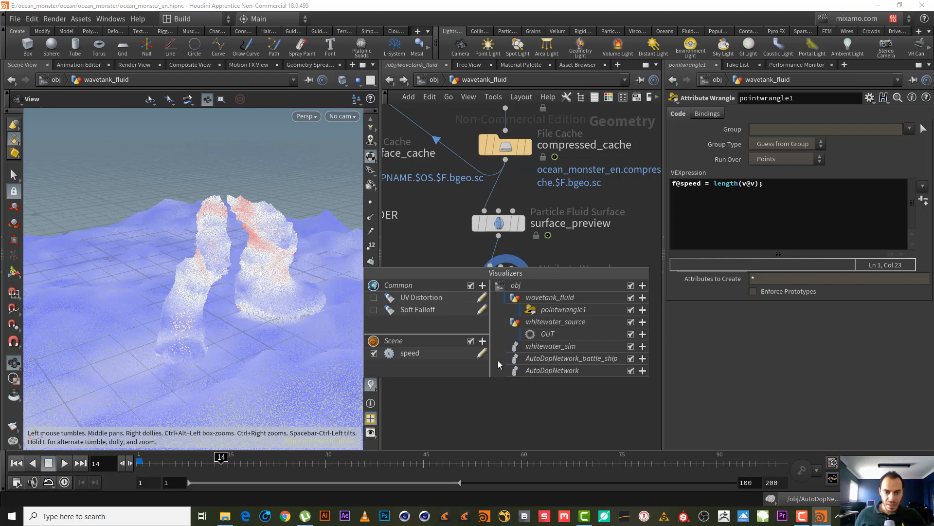
{"action": "double_click", "coordinate": [483, 357]}
{"action": "left_click_drag", "start_coordinate": [495, 169], "coordinate": [665, 136]}
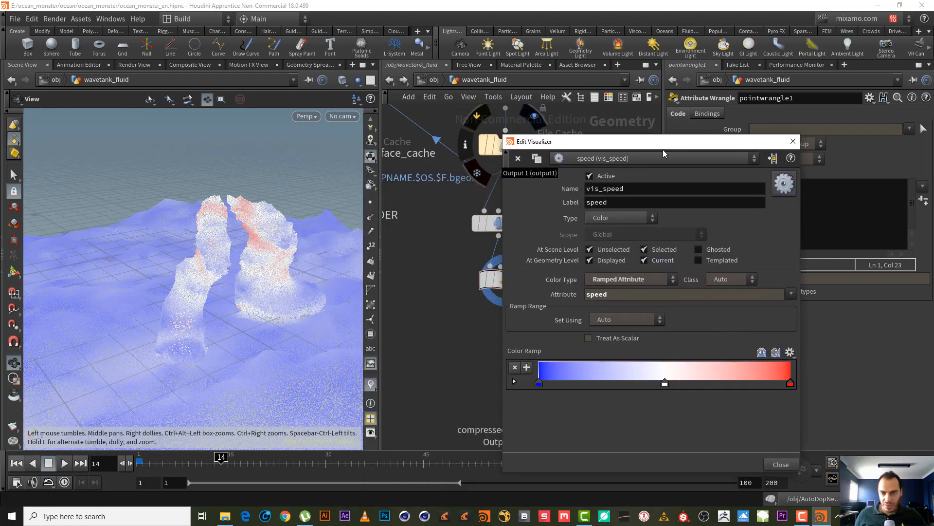
{"action": "left_click", "coordinate": [638, 325]}
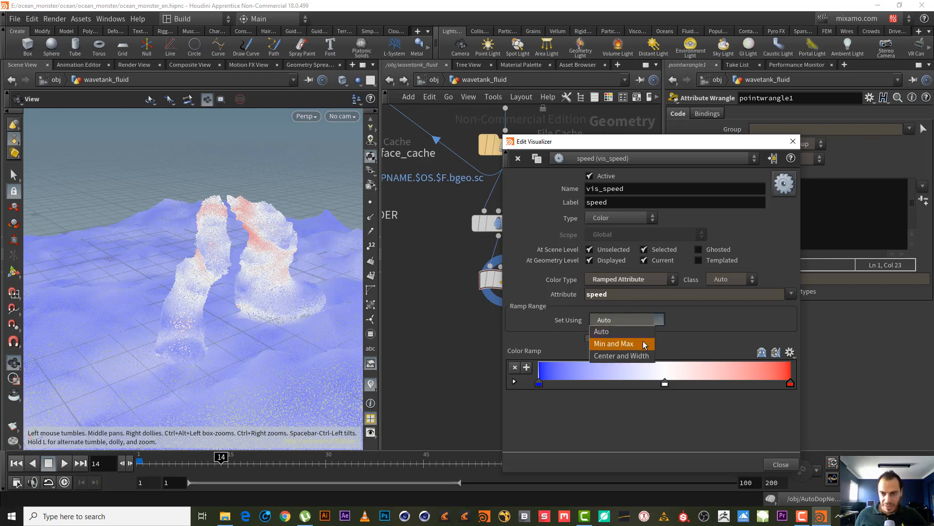
{"action": "left_click", "coordinate": [679, 326]}
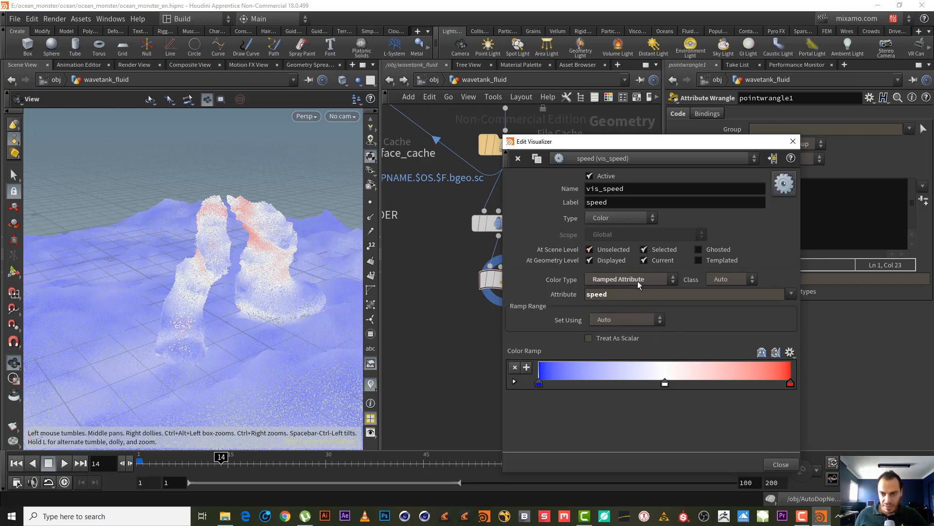
{"action": "left_click", "coordinate": [638, 280]}
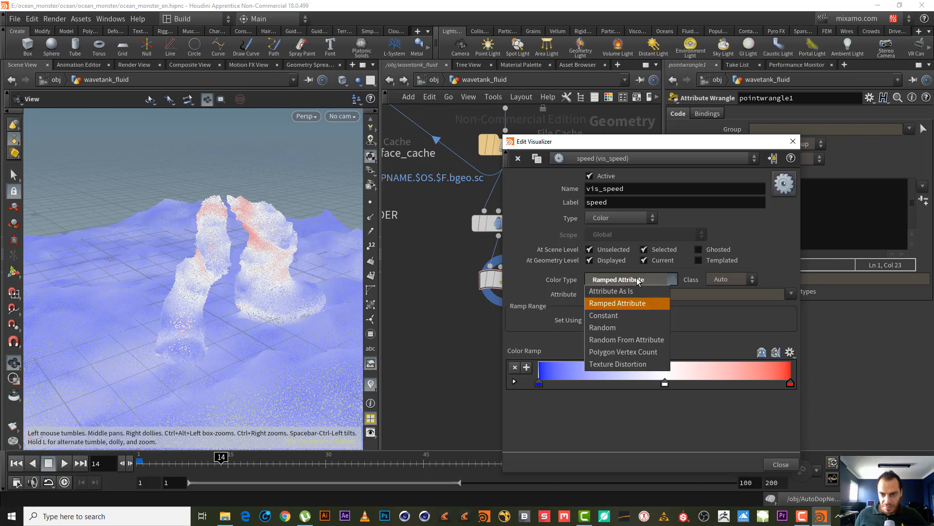
{"action": "left_click", "coordinate": [638, 279]}
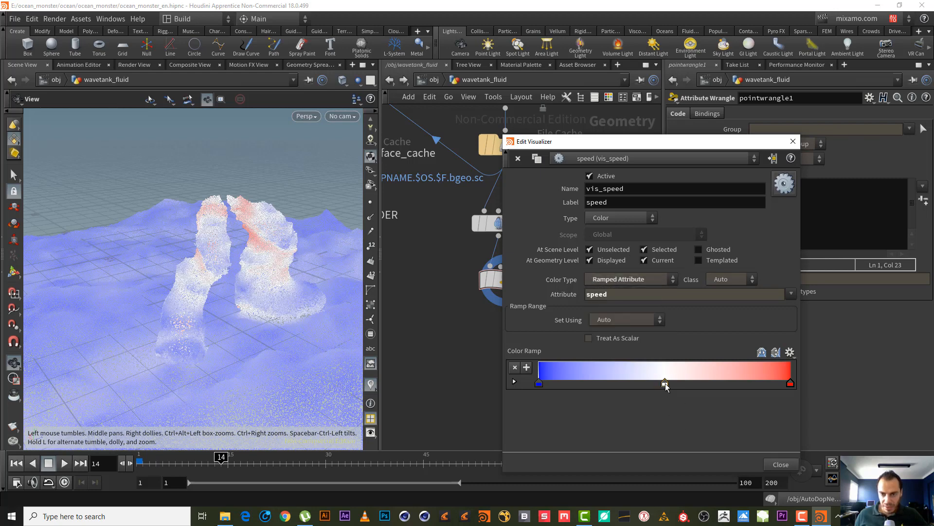
- Remove the middle white key from the speed color ramp and recolor the low-end key white and the high-end key black
{"action": "left_click_drag", "start_coordinate": [665, 383], "coordinate": [667, 424]}
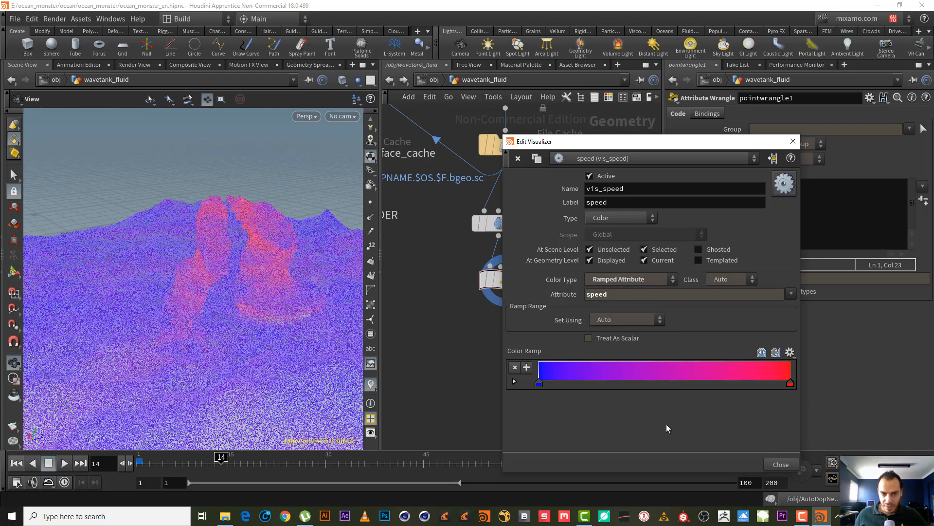
{"action": "double_click", "coordinate": [543, 385]}
{"action": "left_click", "coordinate": [858, 349]}
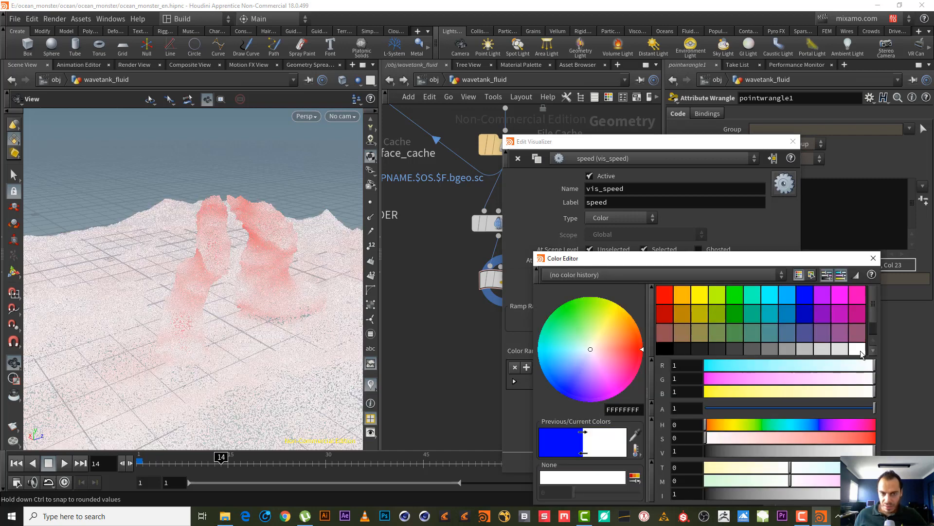
{"action": "left_click", "coordinate": [874, 258]}
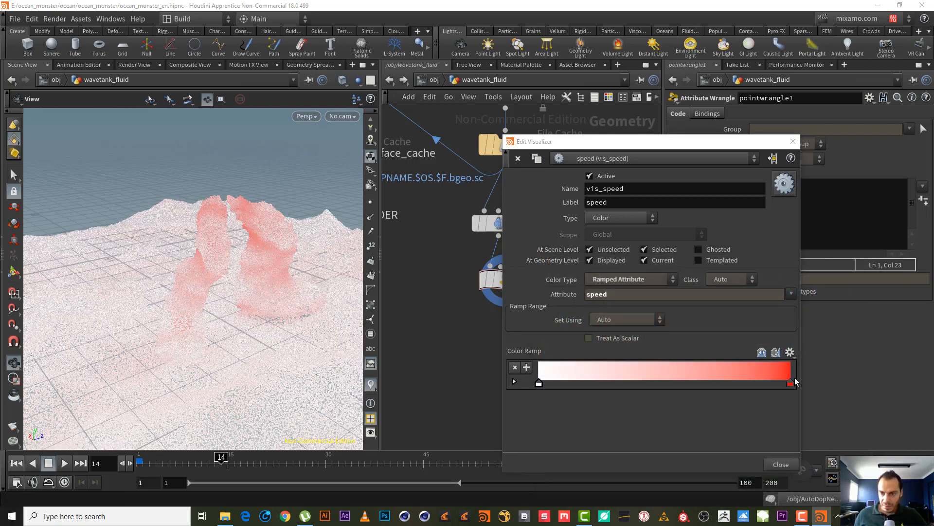
{"action": "double_click", "coordinate": [797, 383]}
{"action": "left_click", "coordinate": [664, 334]}
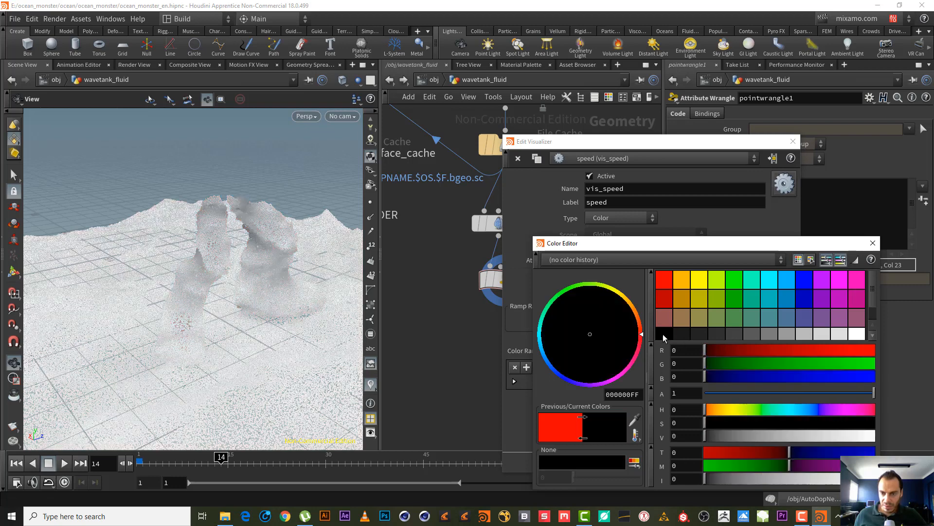
{"action": "left_click", "coordinate": [873, 243]}
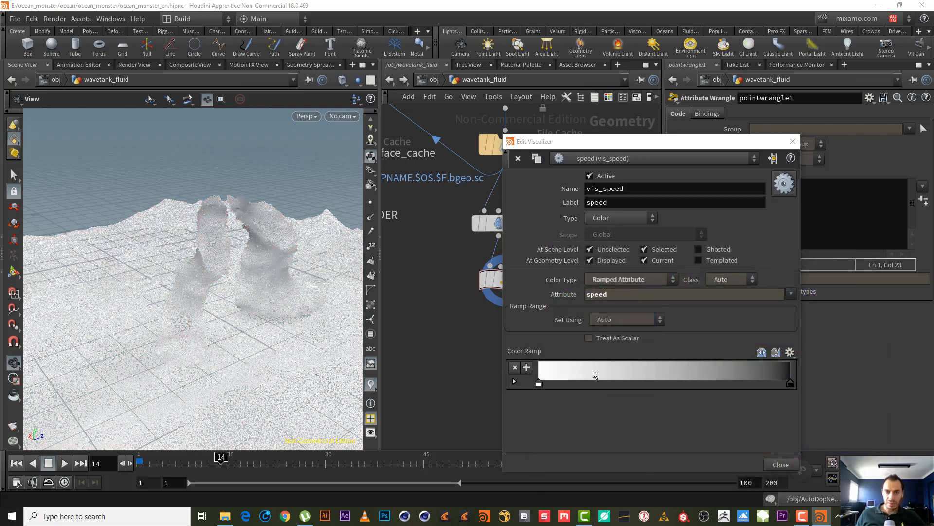
- Adjust the ramp to run from black near its first fifth to white near two-thirds, and turn off the viewport visualization
{"action": "left_click_drag", "start_coordinate": [789, 384], "coordinate": [717, 385]}
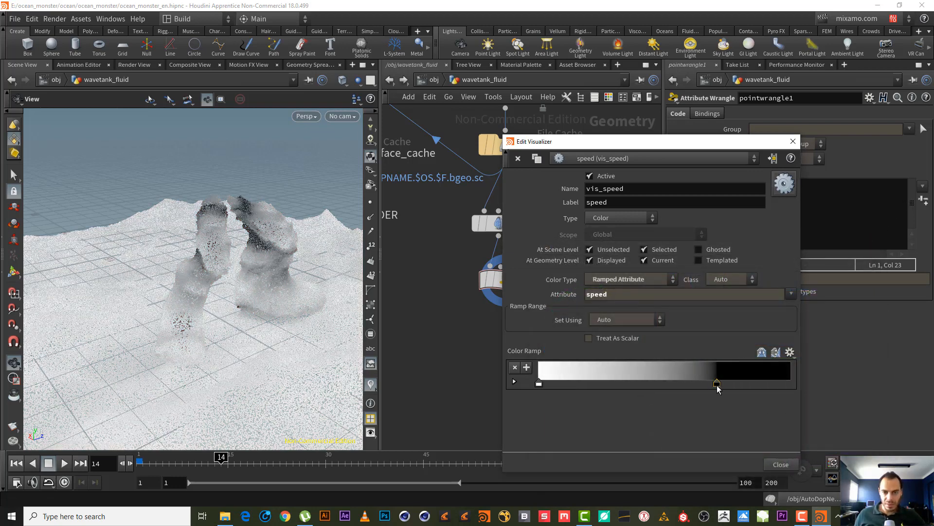
{"action": "left_click_drag", "start_coordinate": [538, 384], "coordinate": [632, 384]}
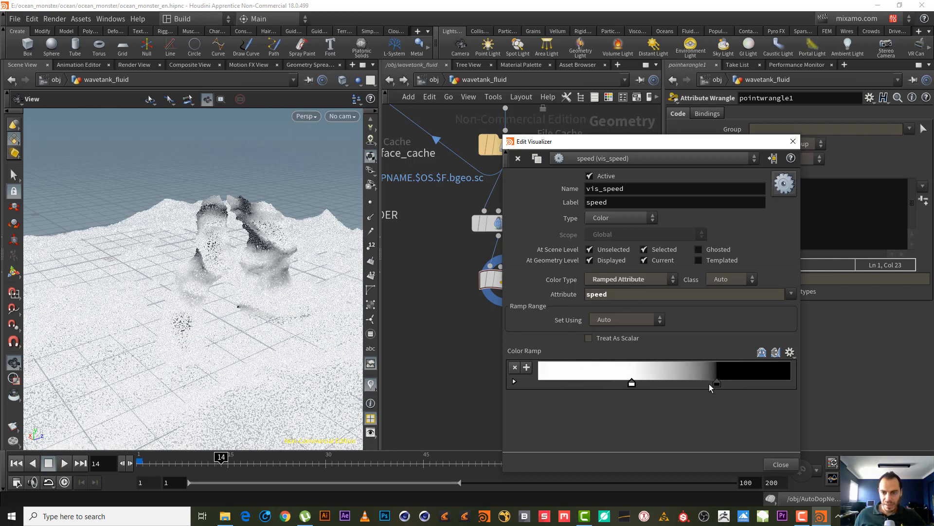
{"action": "mouse_move", "coordinate": [718, 385]}
{"action": "left_mouse_down"}
{"action": "mouse_move", "coordinate": [542, 390]}
{"action": "mouse_move", "coordinate": [702, 381]}
{"action": "mouse_move", "coordinate": [780, 390]}
{"action": "mouse_move", "coordinate": [712, 389]}
{"action": "left_mouse_up"}
{"action": "mouse_move", "coordinate": [600, 385]}
{"action": "left_mouse_down"}
{"action": "mouse_move", "coordinate": [635, 385]}
{"action": "mouse_move", "coordinate": [593, 391]}
{"action": "left_mouse_up"}
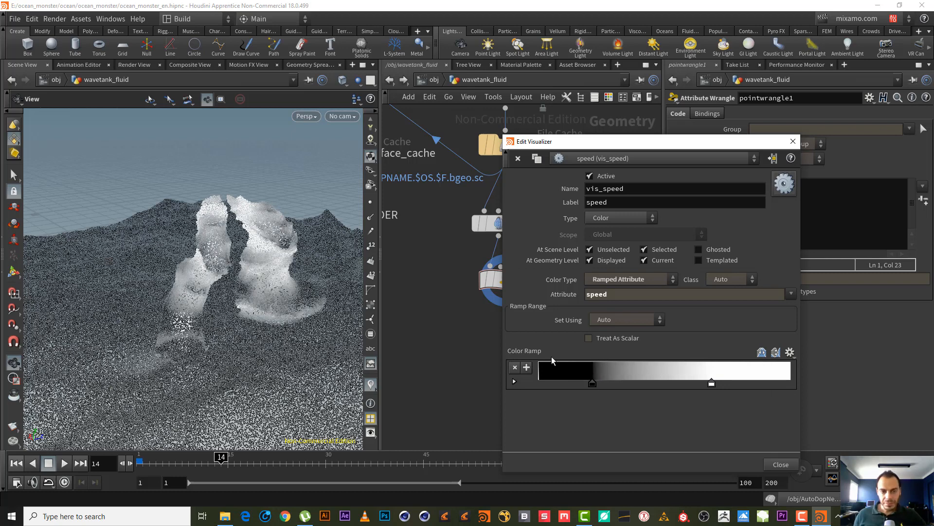
{"action": "left_click", "coordinate": [793, 142]}
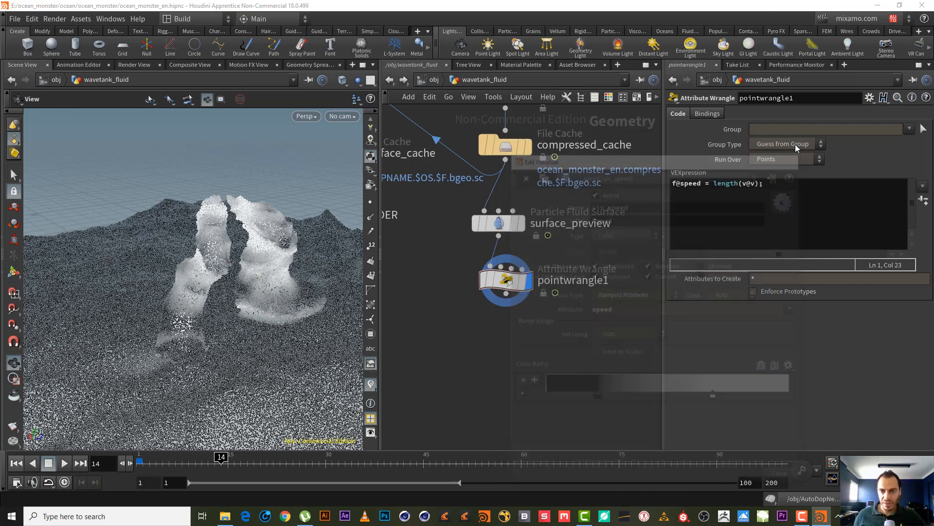
{"action": "left_click", "coordinate": [374, 382]}
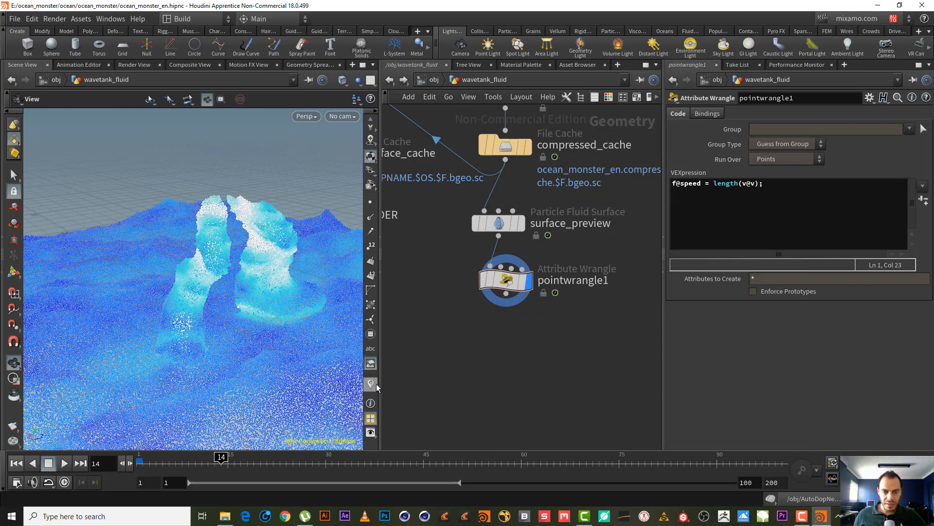
- Add a Point VOP node connected below pointwrangle1 and make it the displayed node
{"action": "left_click", "coordinate": [506, 294]}
{"action": "key", "text": "Tab"}
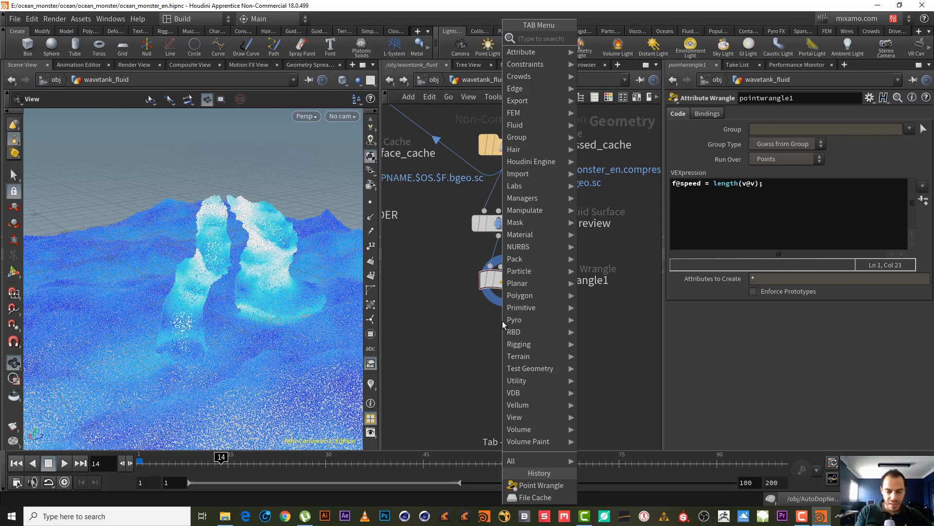
{"action": "type", "text": "poin"}
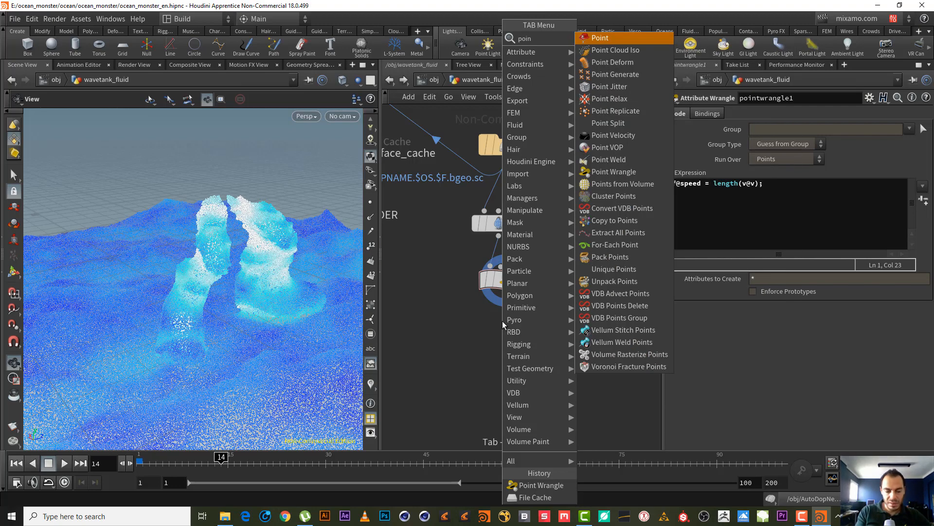
{"action": "type", "text": "t v"}
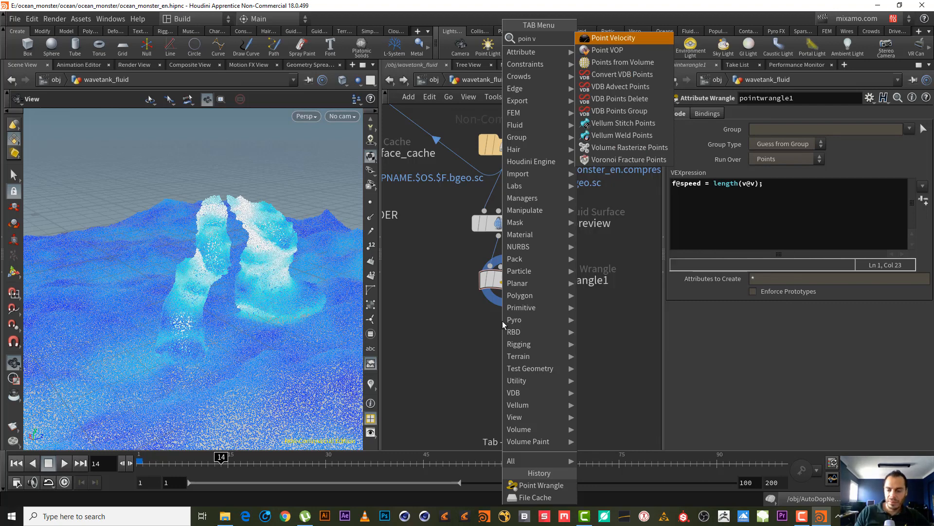
{"action": "key", "text": "Down"}
{"action": "key", "text": "Return"}
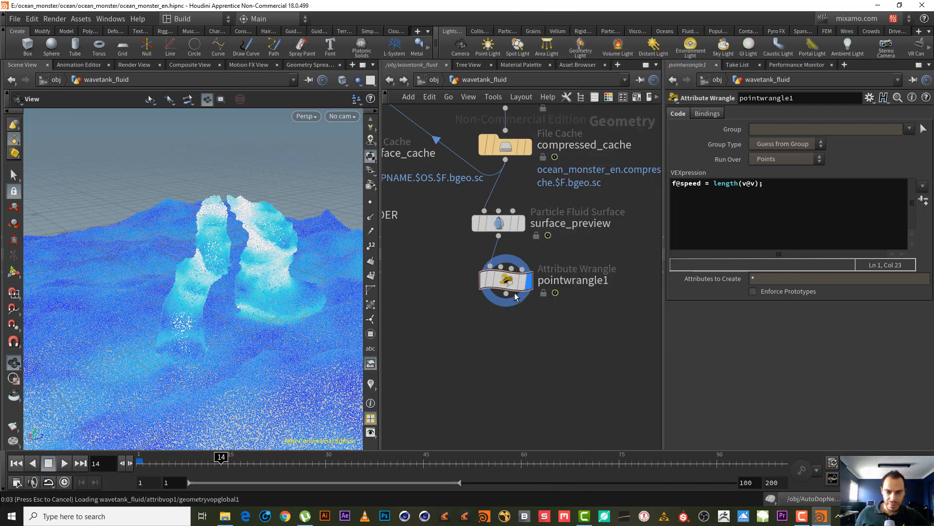
{"action": "left_click", "coordinate": [550, 398]}
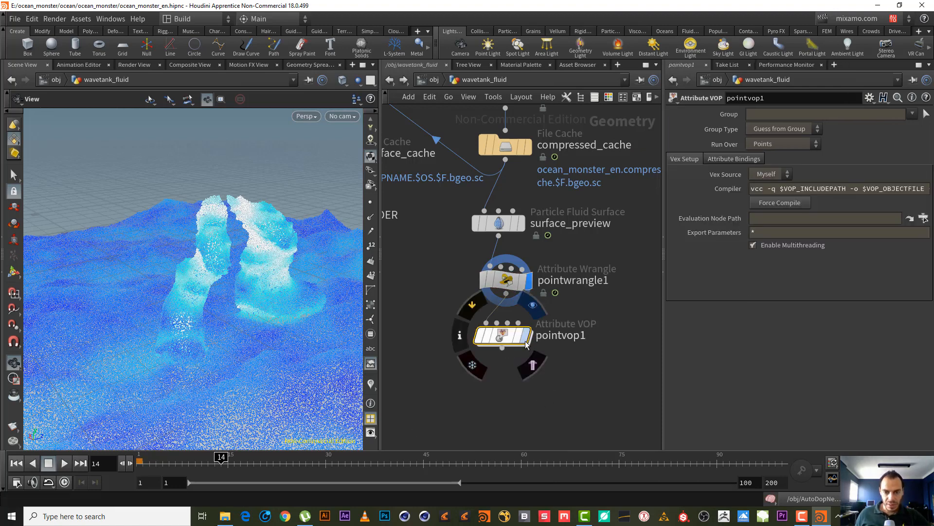
- Inside pointvop1, add a Bind node and set its parameter name to speed
{"action": "double_click", "coordinate": [509, 340]}
{"action": "key", "text": "Tab"}
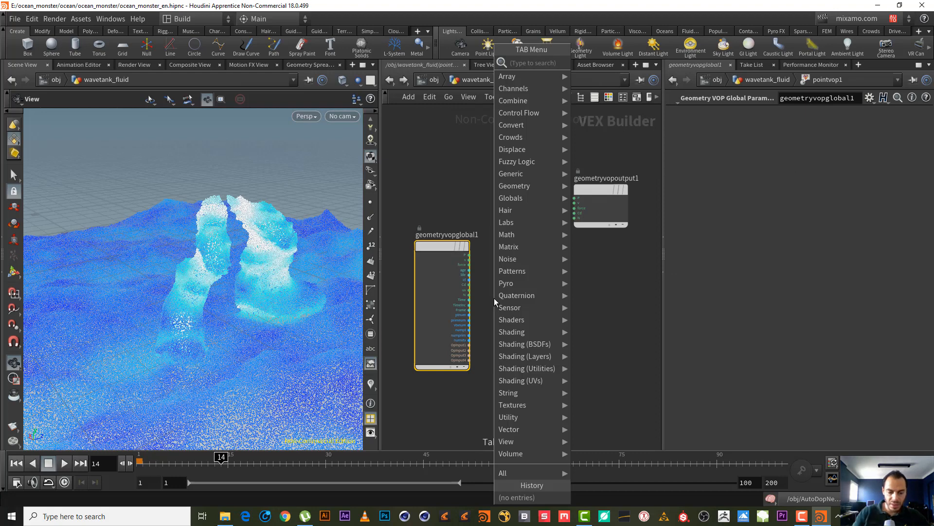
{"action": "type", "text": "bind"}
{"action": "key", "text": "Return"}
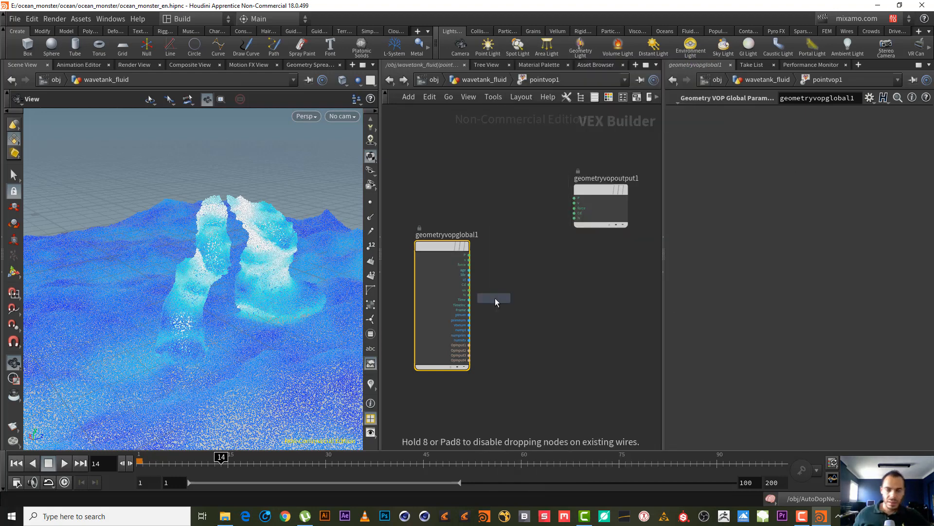
{"action": "left_click", "coordinate": [539, 337]}
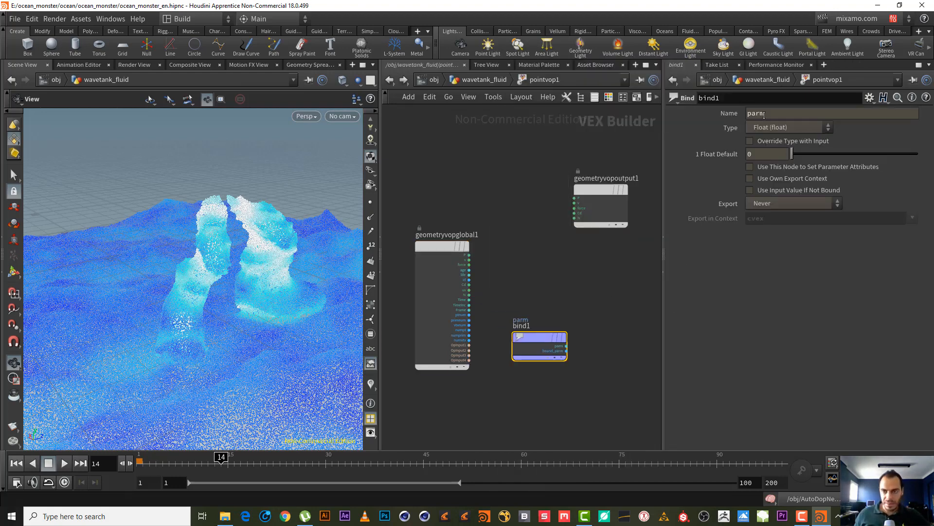
{"action": "double_click", "coordinate": [764, 114]}
{"action": "type", "text": "speed"}
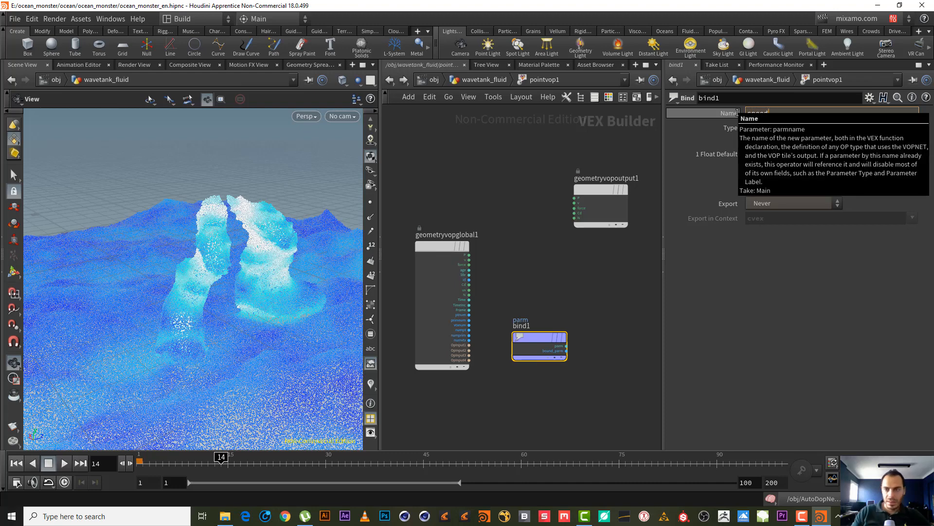
{"action": "key", "text": "Return"}
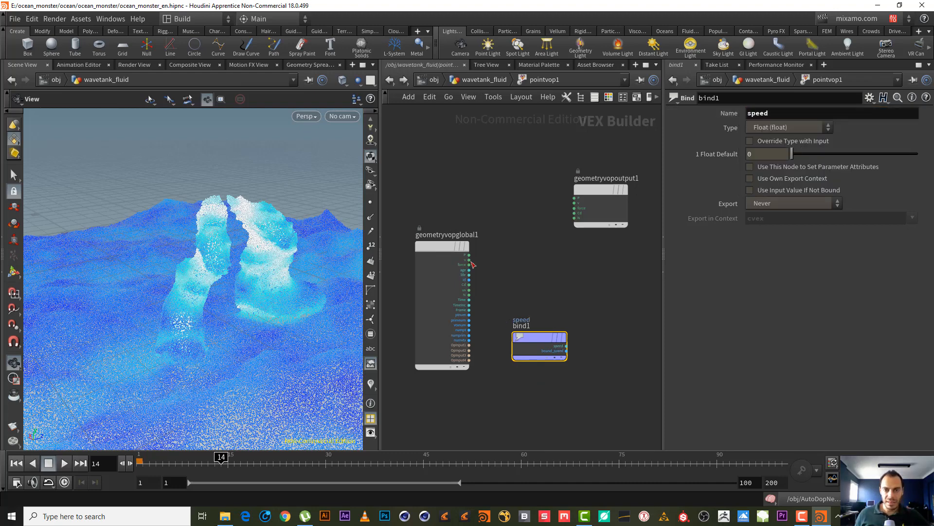
- Review the VEX expression in pointwrangle1 and return to the network inside pointvop1
{"action": "left_click", "coordinate": [487, 80]}
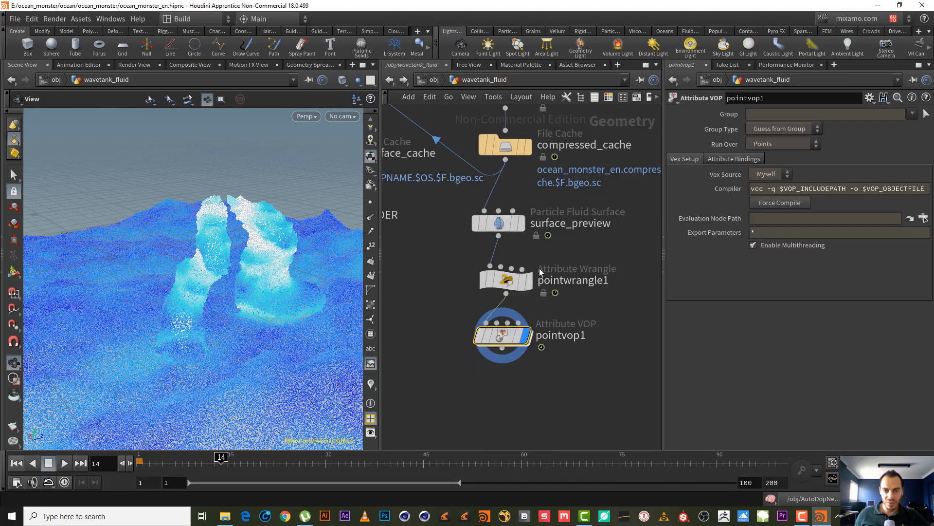
{"action": "left_click", "coordinate": [505, 281]}
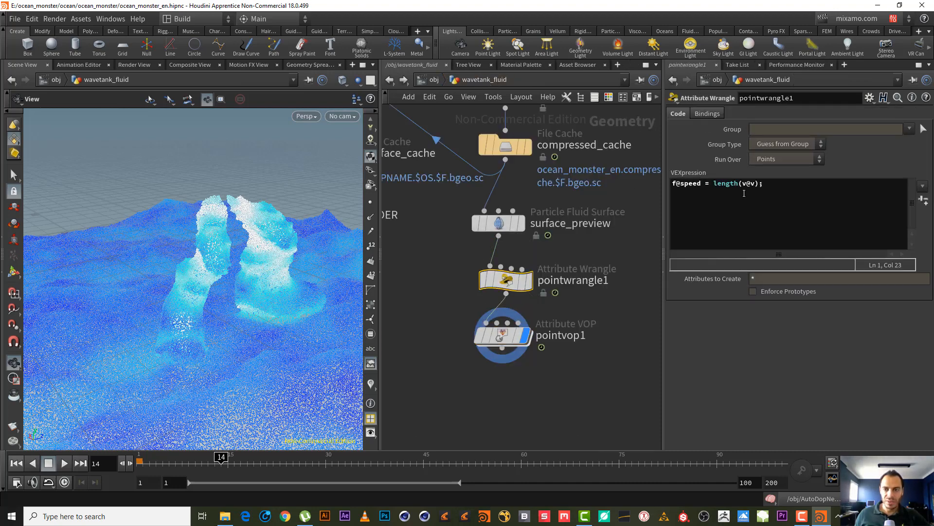
{"action": "left_click", "coordinate": [504, 340]}
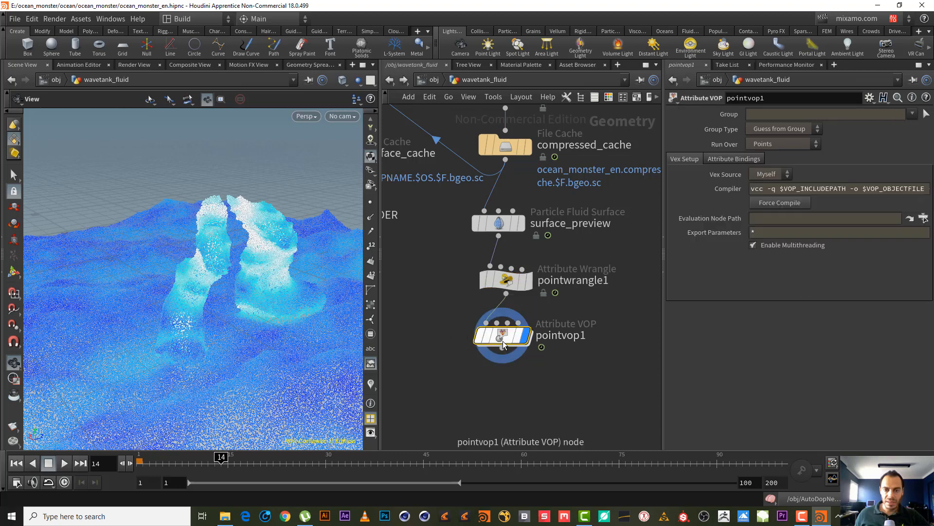
{"action": "double_click", "coordinate": [505, 339]}
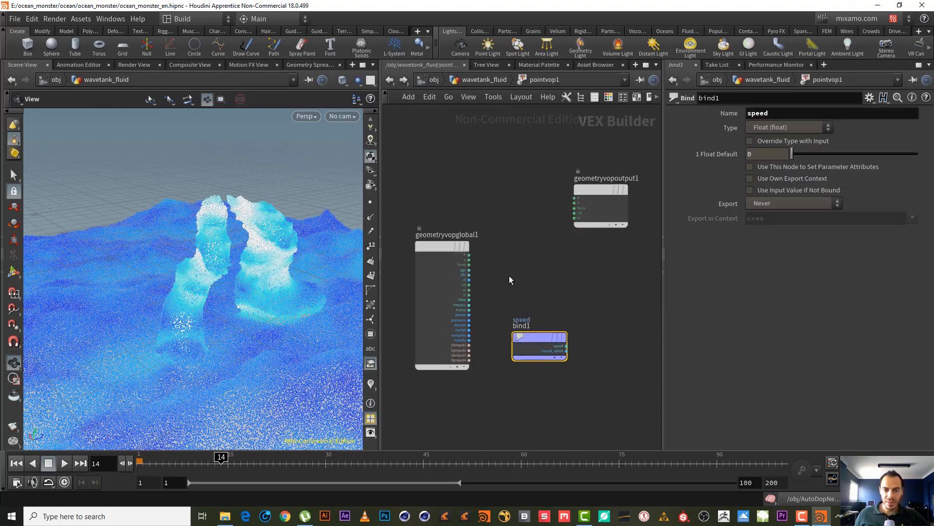
- Add a Length node fed by the velocity output v of geometryvopglobal1
{"action": "left_click", "coordinate": [469, 259]}
{"action": "key", "text": "Tab"}
{"action": "type", "text": "len"}
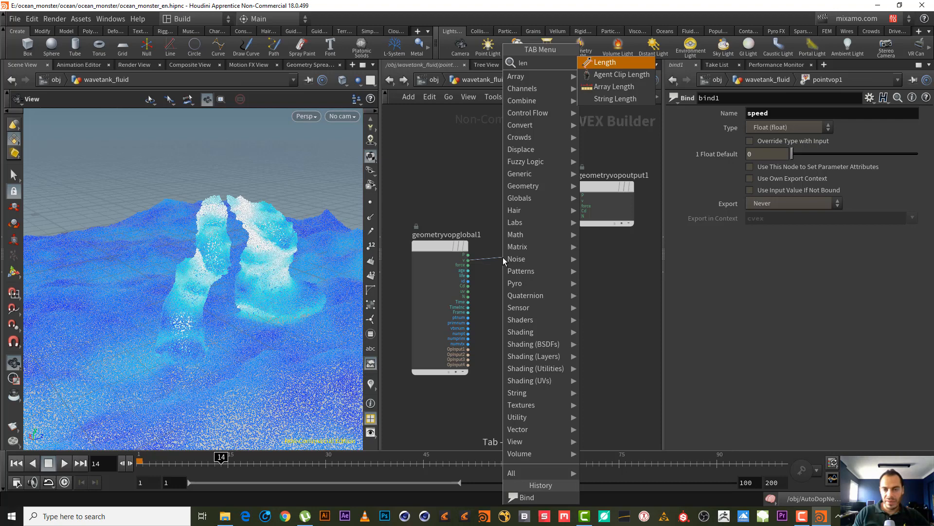
{"action": "key", "text": "Return"}
{"action": "left_click", "coordinate": [542, 264]}
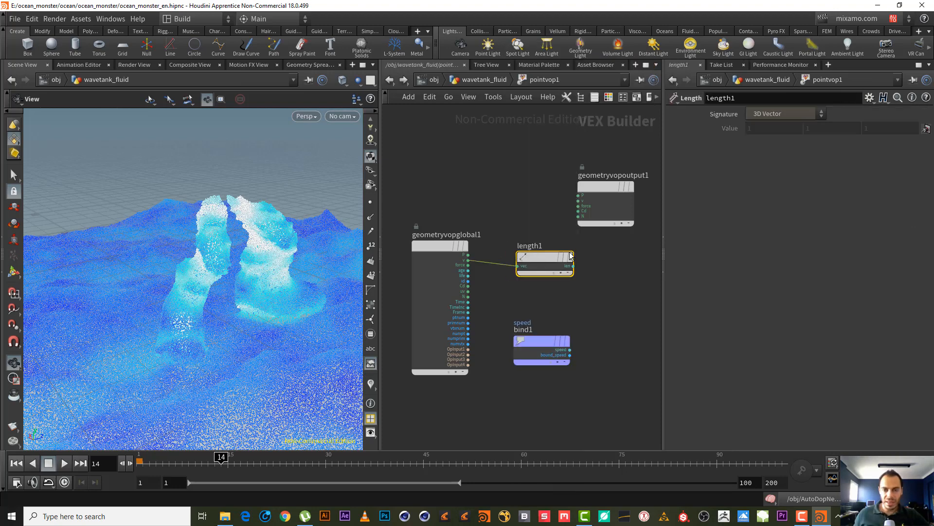
- Add a Fit Range node connected to the output of length1
{"action": "middle_click_drag", "start_coordinate": [579, 270], "coordinate": [529, 274]}
{"action": "left_click", "coordinate": [517, 271]}
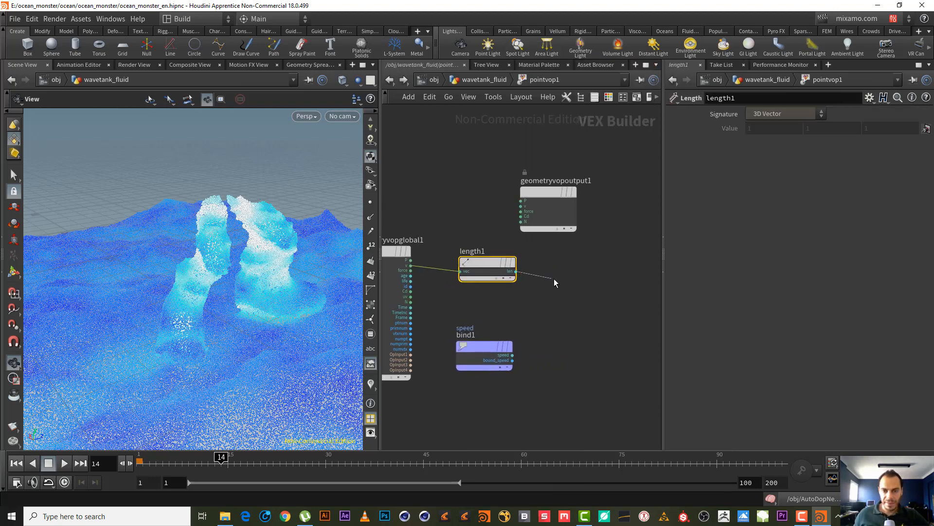
{"action": "key", "text": "Tab"}
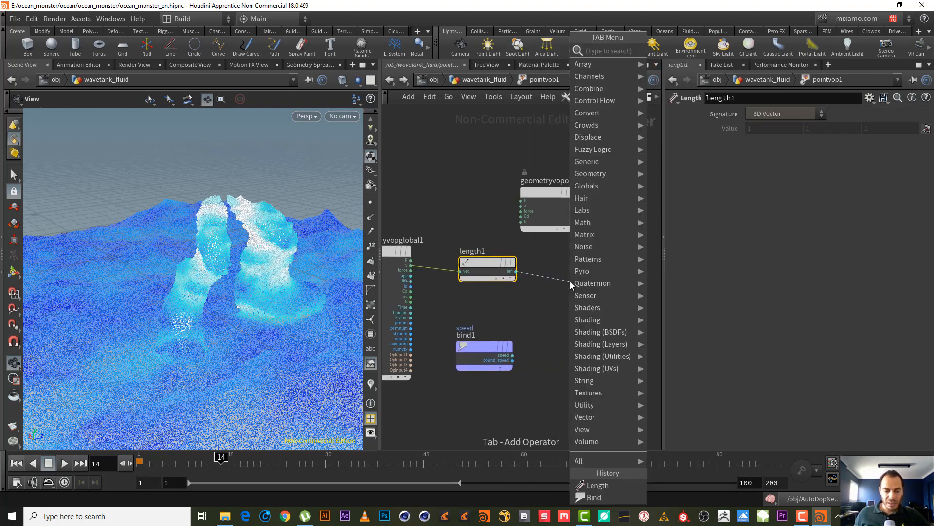
{"action": "type", "text": "fit r"}
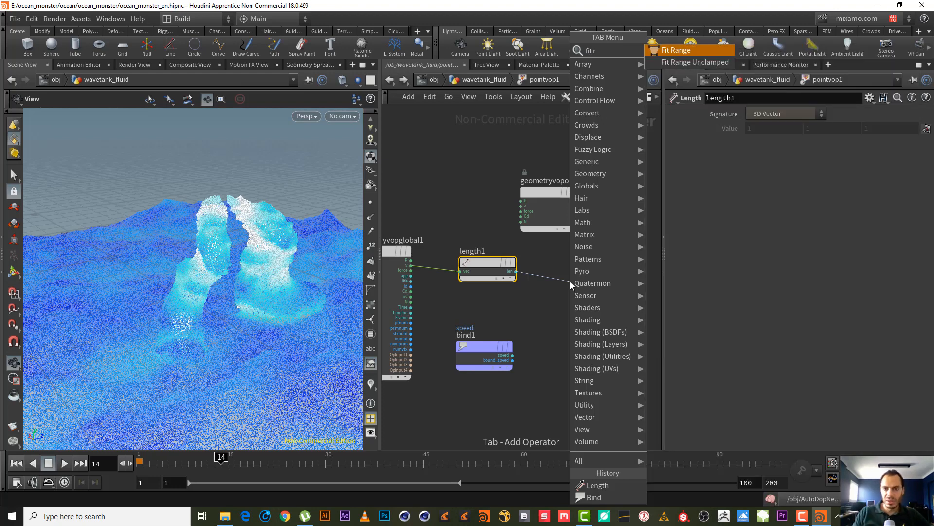
{"action": "key", "text": "Return"}
{"action": "left_click", "coordinate": [570, 281]}
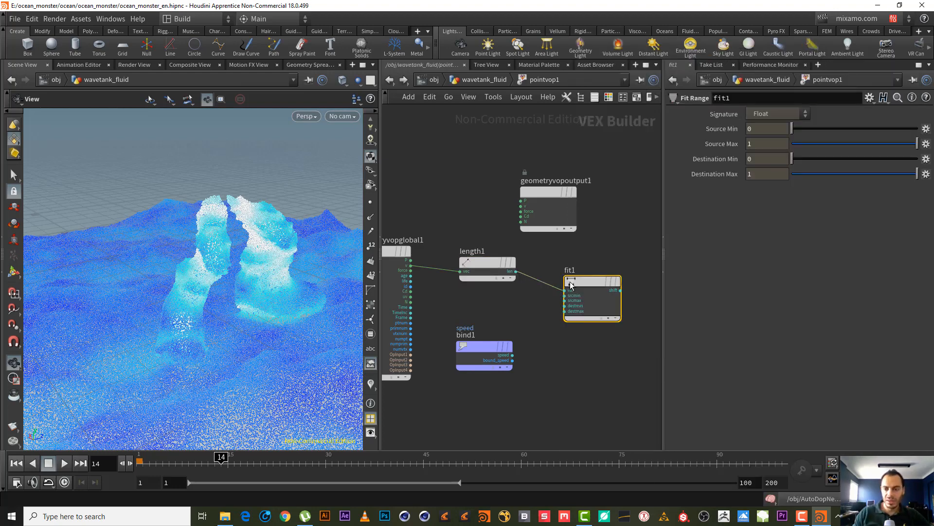
{"action": "middle_click_drag", "start_coordinate": [622, 229], "coordinate": [488, 213]}
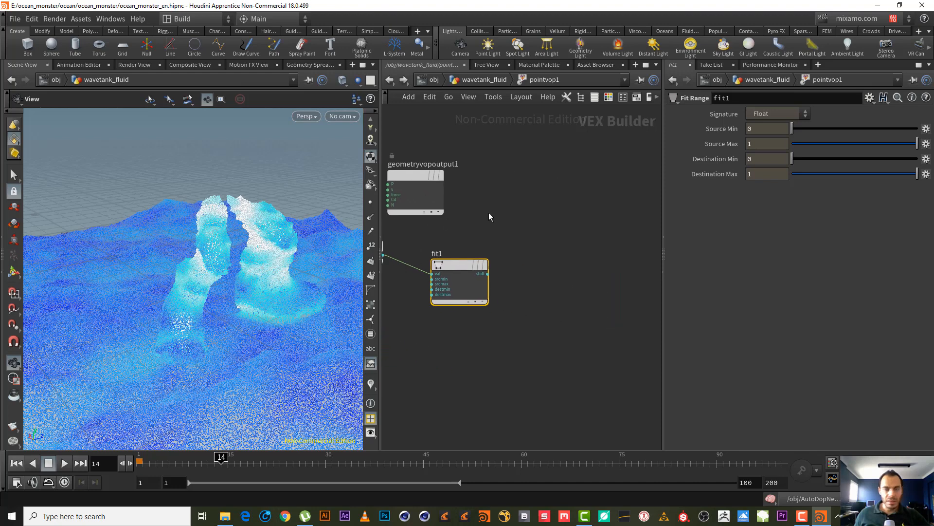
- Add a Ramp Parameter node fed by the shift output of fit1
{"action": "left_click", "coordinate": [487, 273]}
{"action": "key", "text": "Tab"}
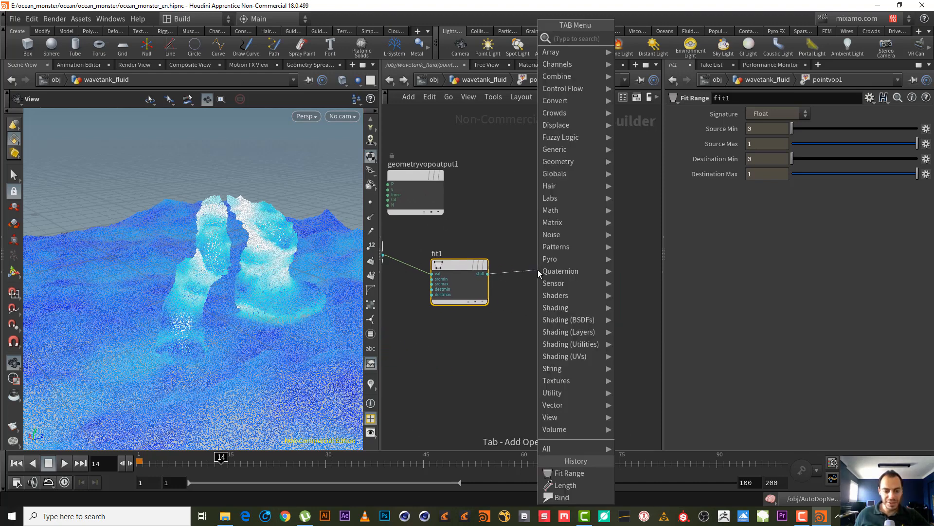
{"action": "type", "text": "ramp"}
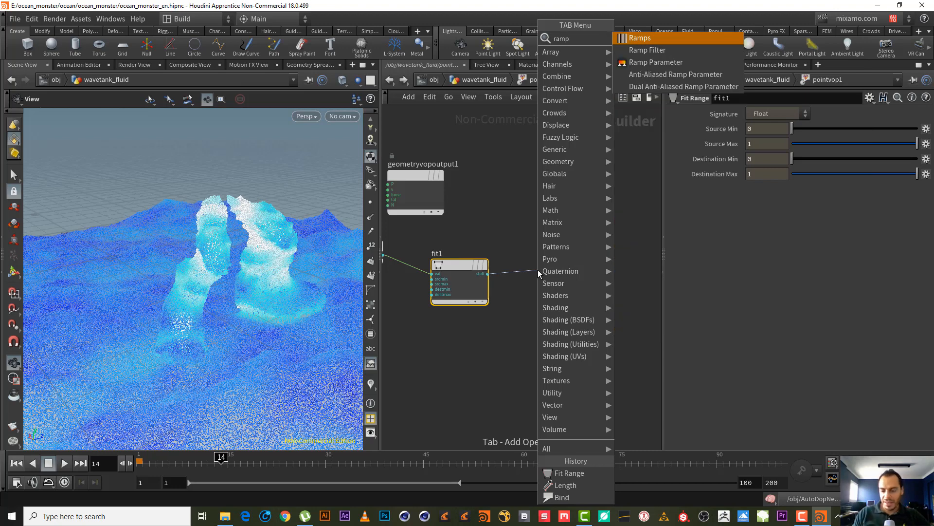
{"action": "key", "text": "Down"}
{"action": "key", "text": "Down"}
{"action": "key", "text": "Return"}
{"action": "left_click", "coordinate": [538, 269]}
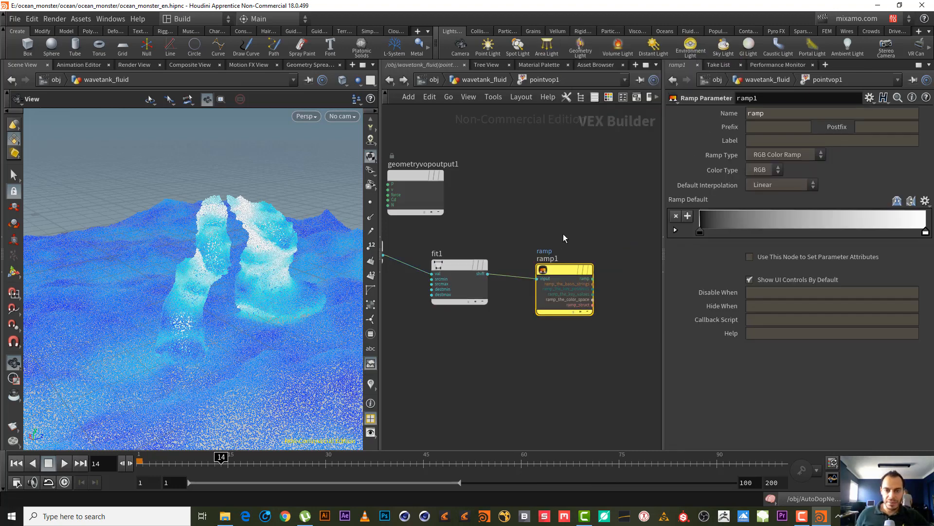
- Move geometryvopoutput1 beyond ramp1 and add a Bind Export node fed by the ramp output
{"action": "scroll", "coordinate": [487, 246], "scroll_direction": "down", "scroll_amount": 5}
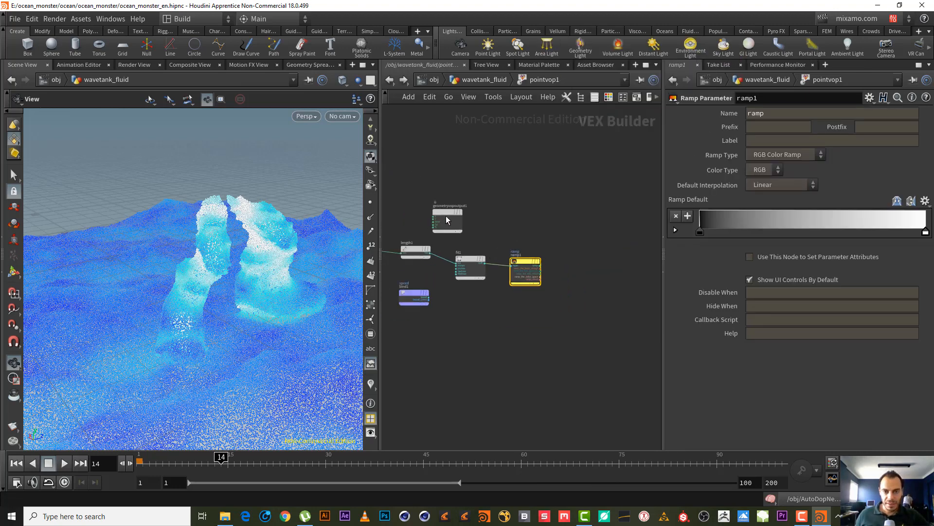
{"action": "left_click_drag", "start_coordinate": [446, 217], "coordinate": [610, 258]}
{"action": "scroll", "coordinate": [567, 259], "scroll_direction": "up", "scroll_amount": 3}
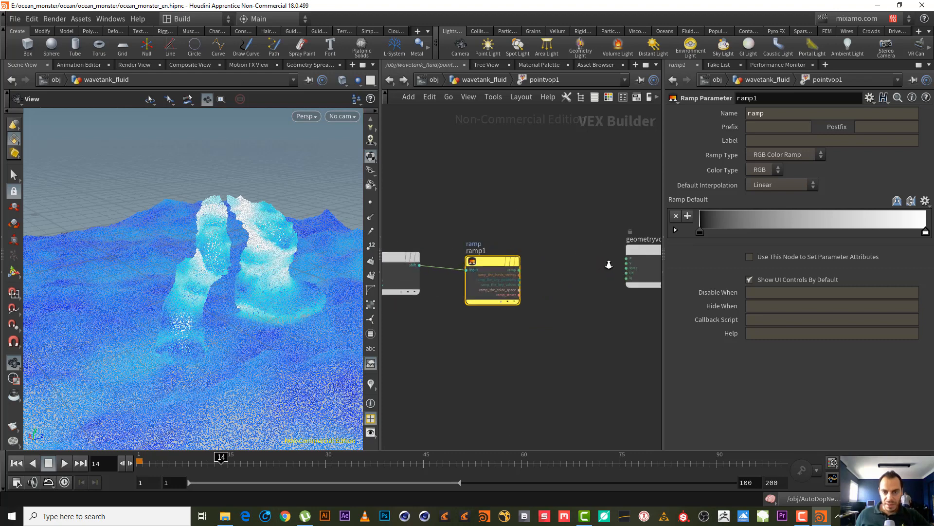
{"action": "left_click", "coordinate": [519, 270]}
{"action": "key", "text": "Tab"}
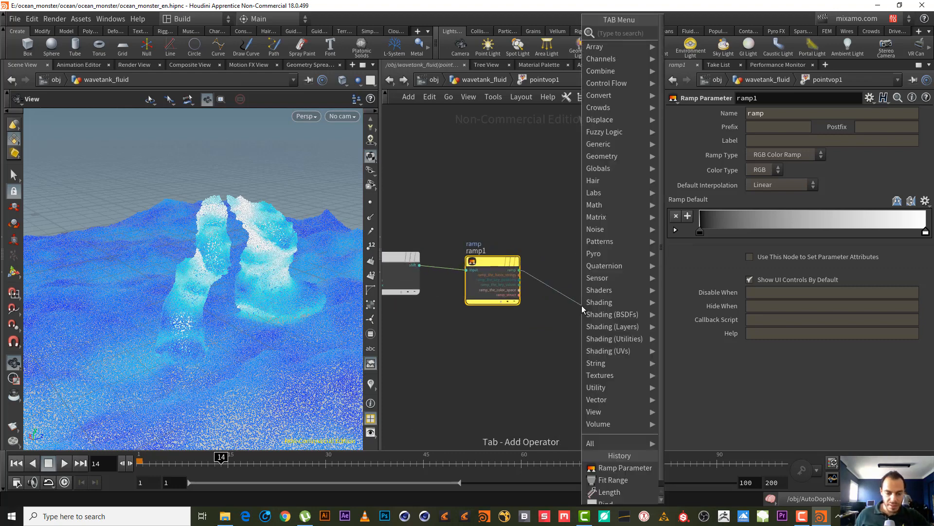
{"action": "type", "text": "bind"}
{"action": "key", "text": "Down"}
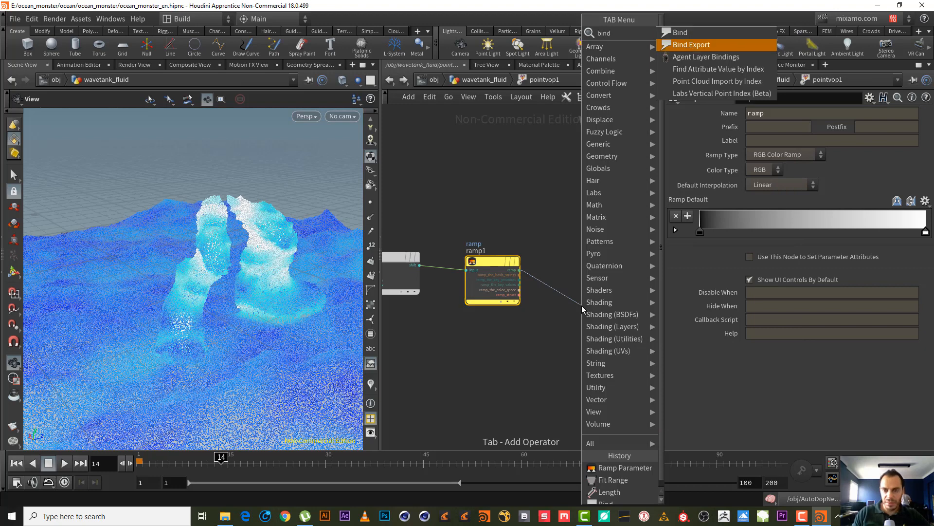
{"action": "key", "text": "Return"}
{"action": "left_click", "coordinate": [582, 305]}
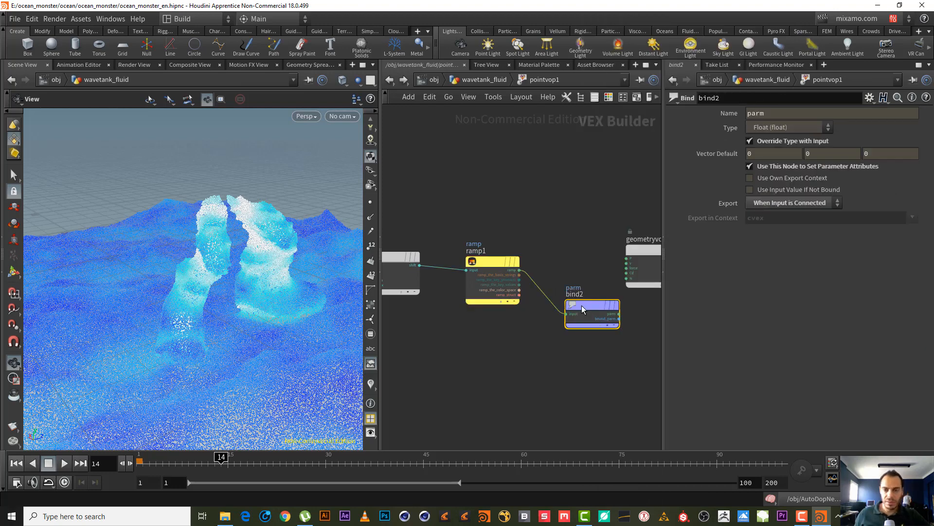
- Set the new Bind Export node's parameter name to speed
{"action": "double_click", "coordinate": [786, 114]}
{"action": "type", "text": "spee"}
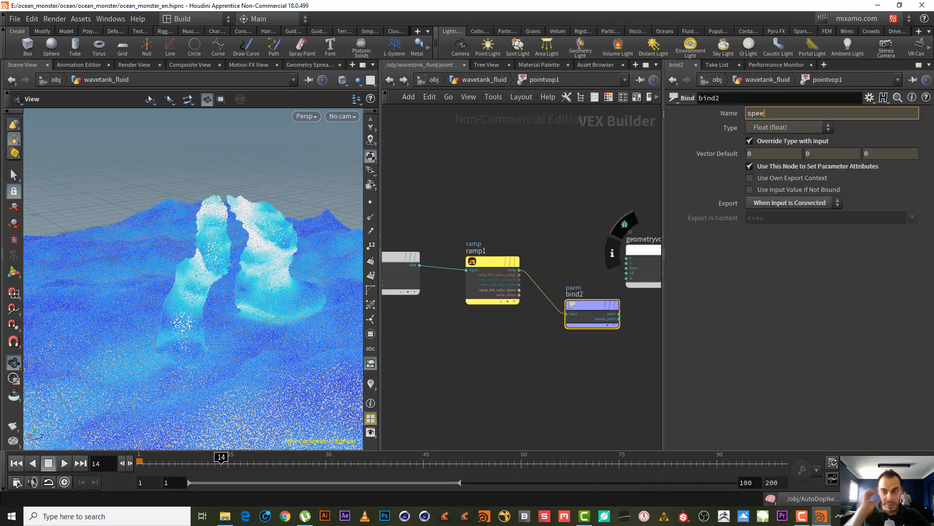
{"action": "type", "text": "d"}
{"action": "key", "text": "Return"}
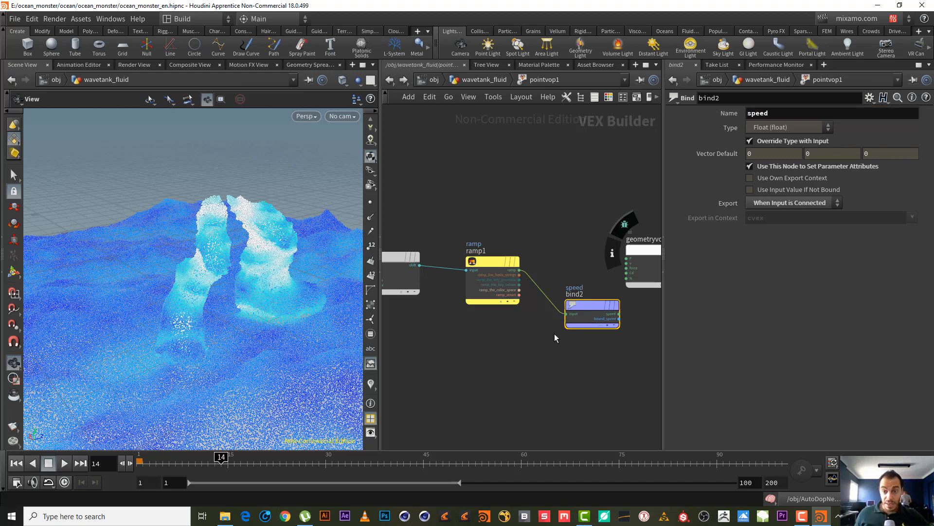
- Space geometryvopoutput1 away from bind2 and connect bind2's speed output to its Cd input
{"action": "middle_click_drag", "start_coordinate": [577, 368], "coordinate": [490, 384]}
{"action": "scroll", "coordinate": [507, 383], "scroll_direction": "up", "scroll_amount": 3}
{"action": "middle_click_drag", "start_coordinate": [556, 388], "coordinate": [520, 388]}
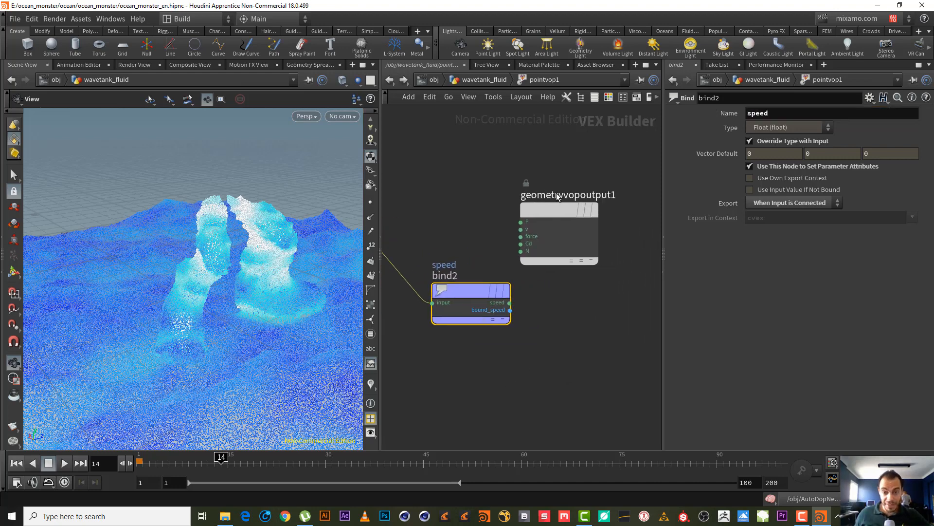
{"action": "left_click_drag", "start_coordinate": [541, 205], "coordinate": [594, 205]}
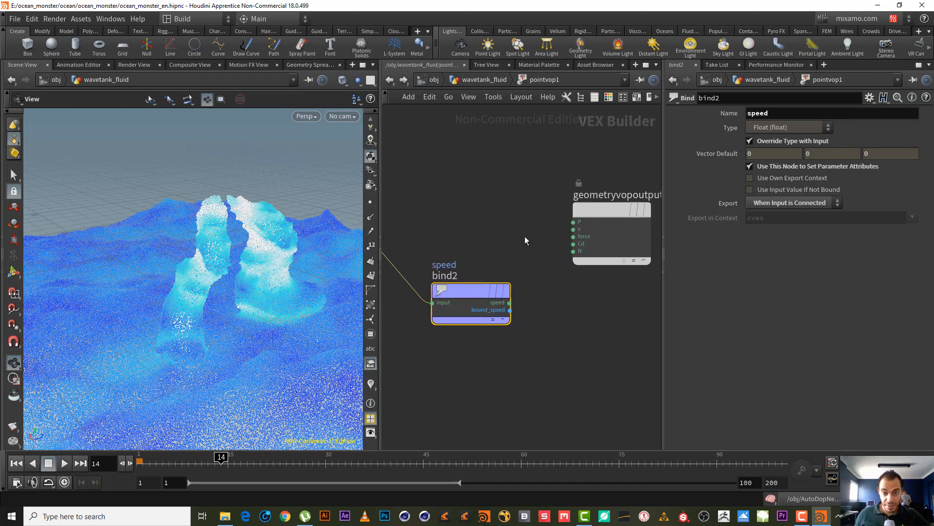
{"action": "scroll", "coordinate": [524, 240], "scroll_direction": "up", "scroll_amount": 1}
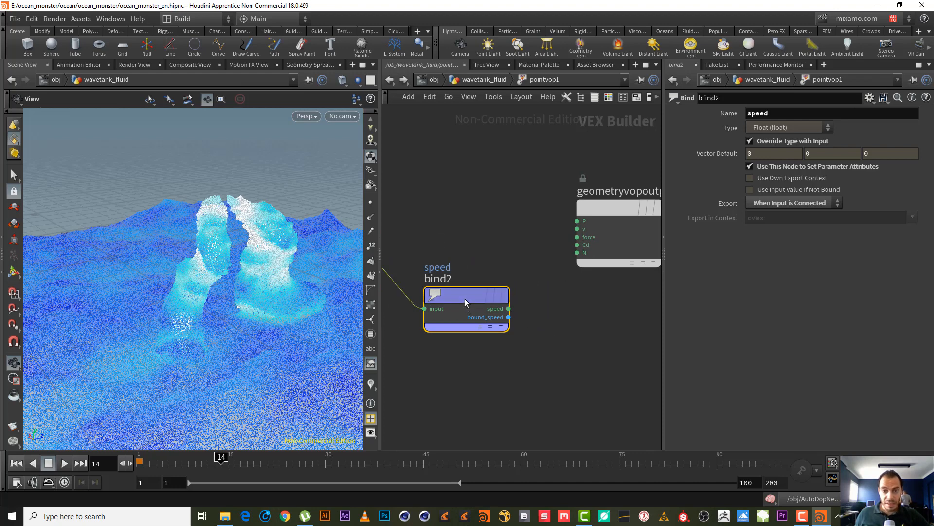
{"action": "mouse_move", "coordinate": [465, 298]}
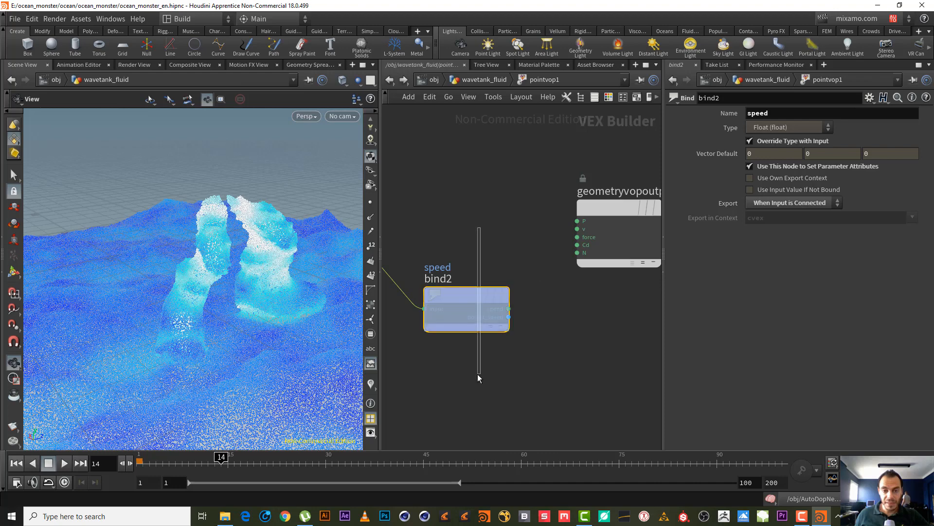
{"action": "left_click", "coordinate": [508, 308]}
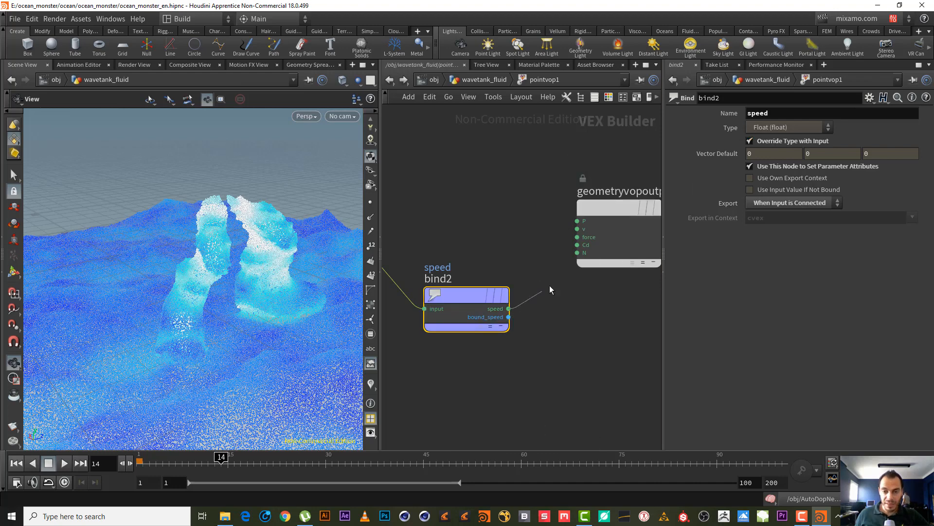
{"action": "left_click", "coordinate": [566, 242]}
- Promote the srcmin and srcmax inputs of fit1 to parameters
{"action": "middle_click_drag", "start_coordinate": [470, 234], "coordinate": [552, 224]}
{"action": "scroll", "coordinate": [481, 234], "scroll_direction": "down", "scroll_amount": 3}
{"action": "scroll", "coordinate": [552, 225], "scroll_direction": "down", "scroll_amount": 3}
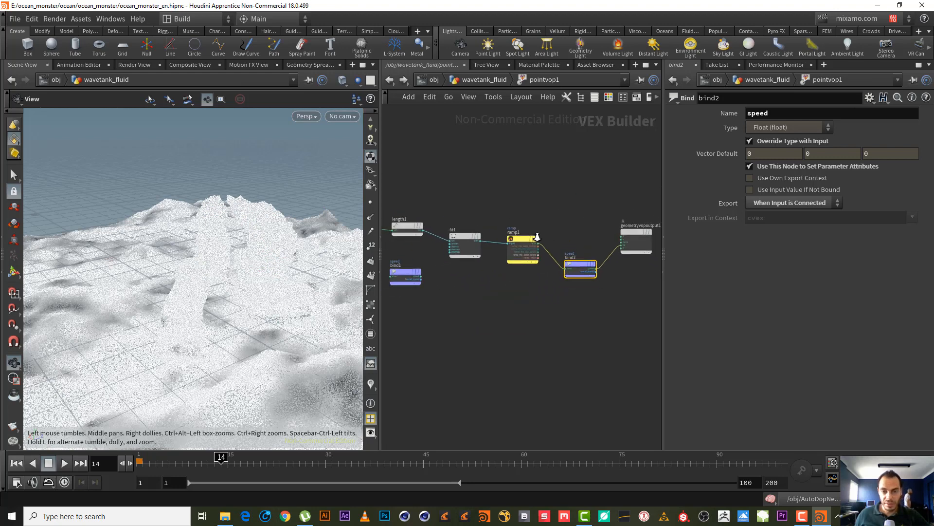
{"action": "left_click_drag", "start_coordinate": [461, 192], "coordinate": [493, 323]}
{"action": "key", "text": "f"}
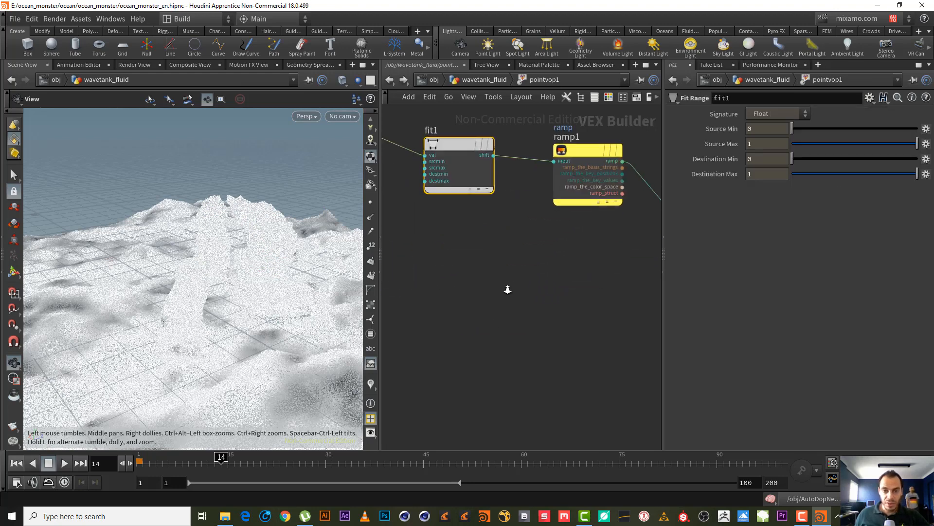
{"action": "right_click", "coordinate": [452, 199]}
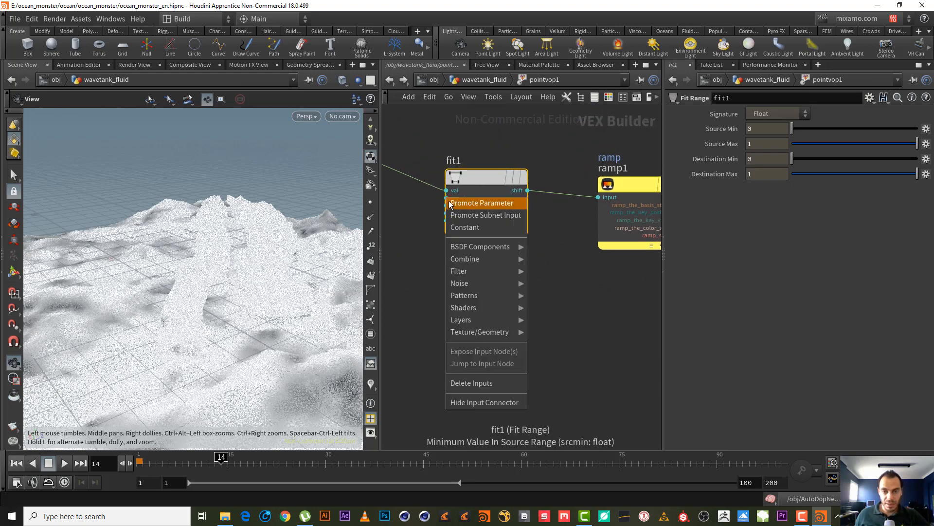
{"action": "right_click", "coordinate": [448, 207]}
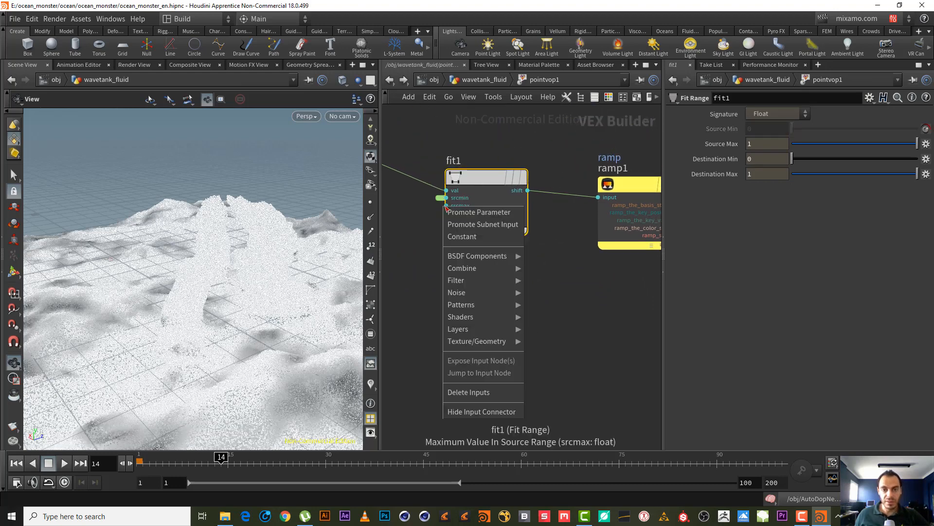
{"action": "left_click", "coordinate": [480, 209]}
- Return to the wavetank_fluid network and bypass pointwrangle1
{"action": "middle_click_drag", "start_coordinate": [556, 313], "coordinate": [514, 321]}
{"action": "right_click_drag", "start_coordinate": [514, 321], "coordinate": [501, 352]}
{"action": "left_click_drag", "start_coordinate": [567, 321], "coordinate": [534, 180]}
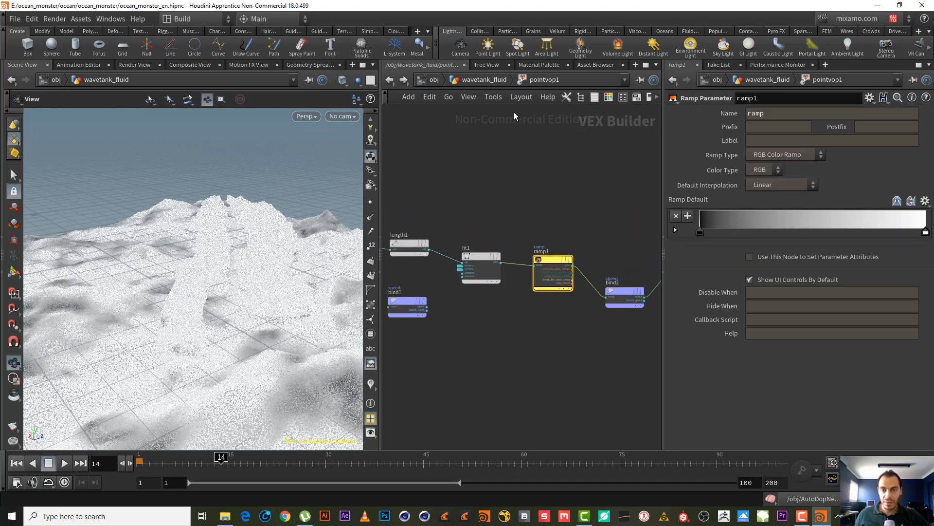
{"action": "left_click", "coordinate": [484, 79]}
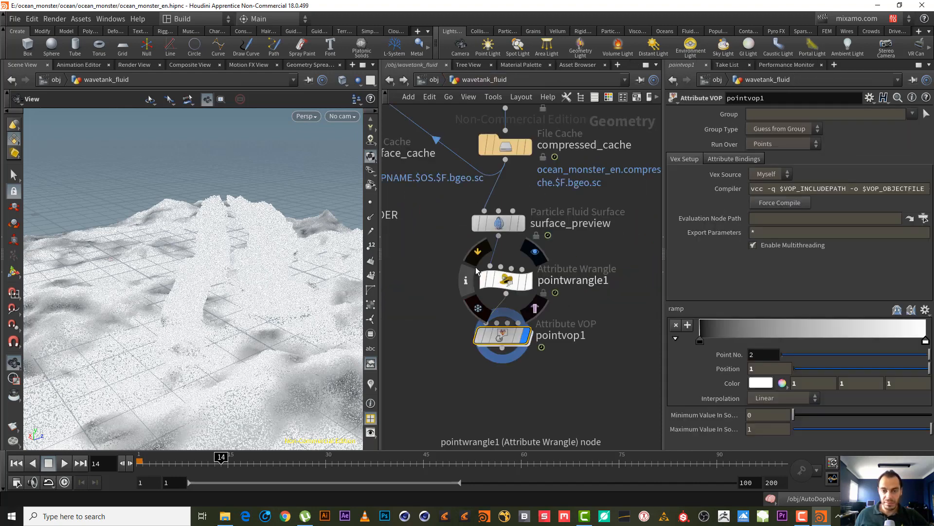
{"action": "left_click", "coordinate": [483, 280]}
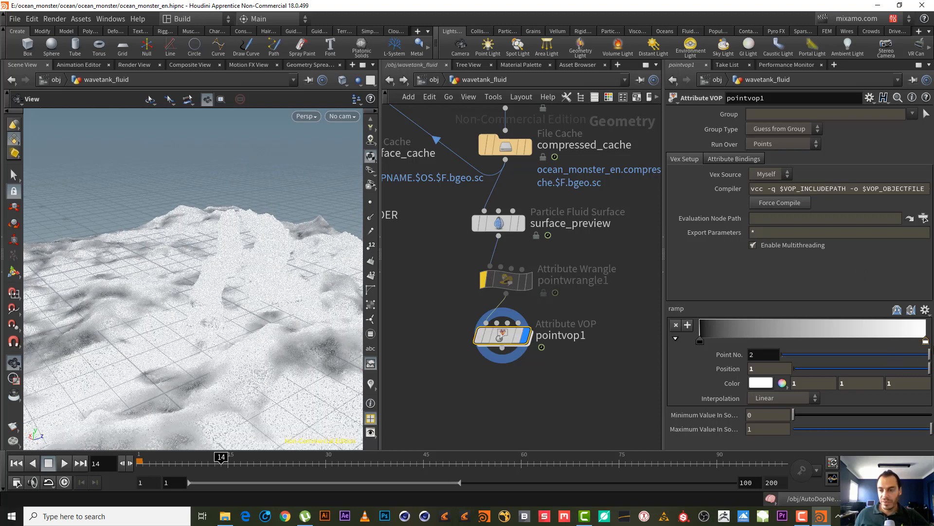
- Set pointvop1's maximum value in source range to 20
{"action": "left_click", "coordinate": [759, 428]}
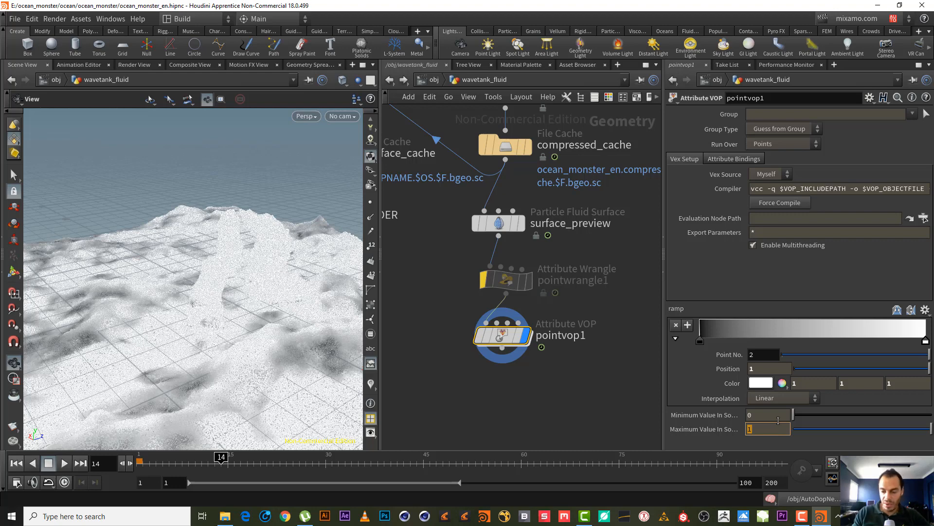
{"action": "type", "text": "20"}
{"action": "key", "text": "Return"}
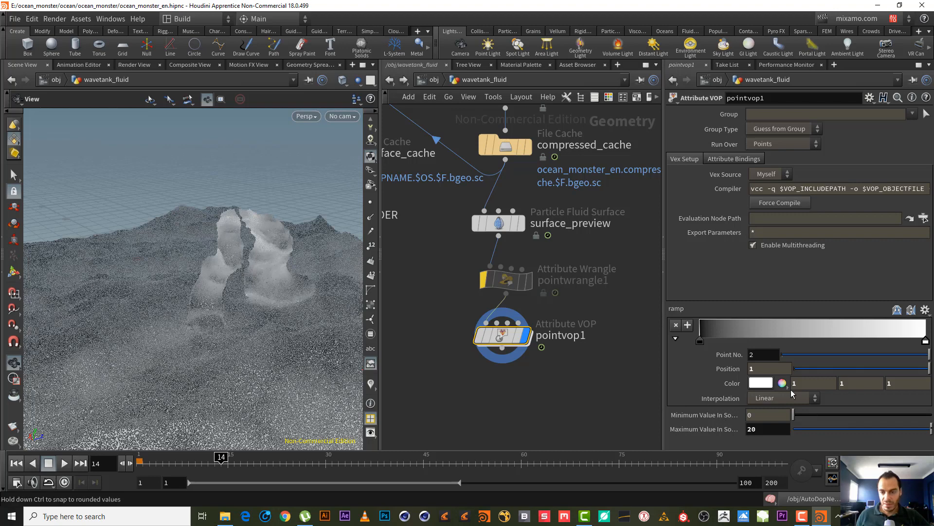
- Increase the contrast of pointvop1's ramp by moving the black point inward and the white point to about 0.386
{"action": "left_click_drag", "start_coordinate": [704, 339], "coordinate": [754, 340]}
{"action": "left_click_drag", "start_coordinate": [926, 342], "coordinate": [788, 347]}
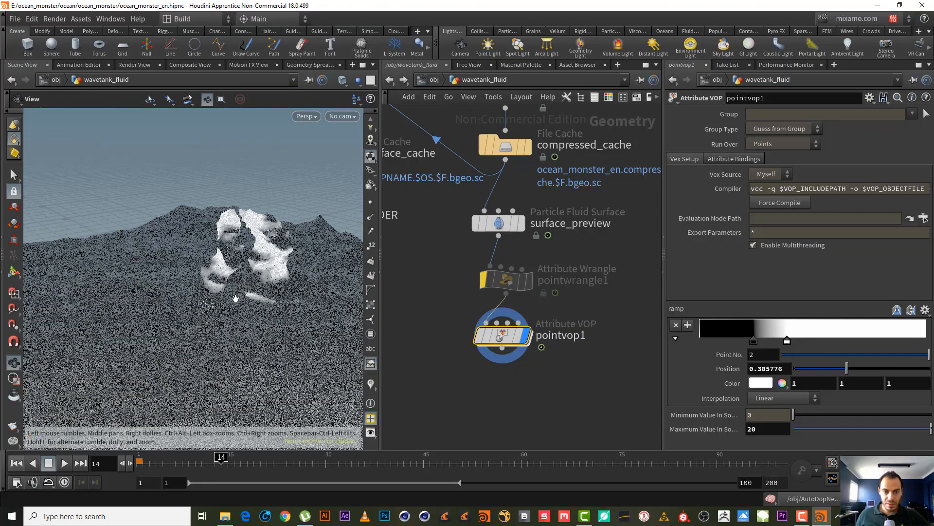
{"action": "left_click_drag", "start_coordinate": [196, 343], "coordinate": [239, 258]}
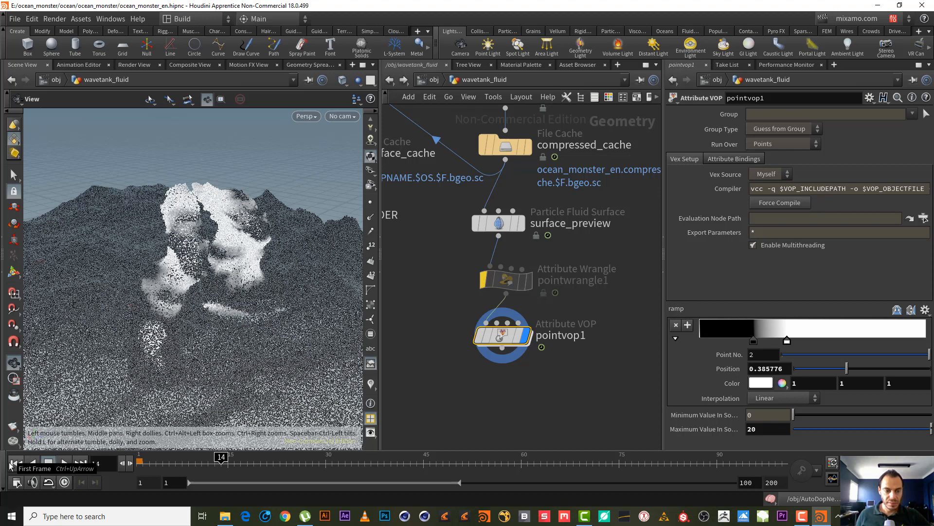
- Go to frame 1 and display the surface_preview node
{"action": "left_click_drag", "start_coordinate": [221, 459], "coordinate": [65, 454]}
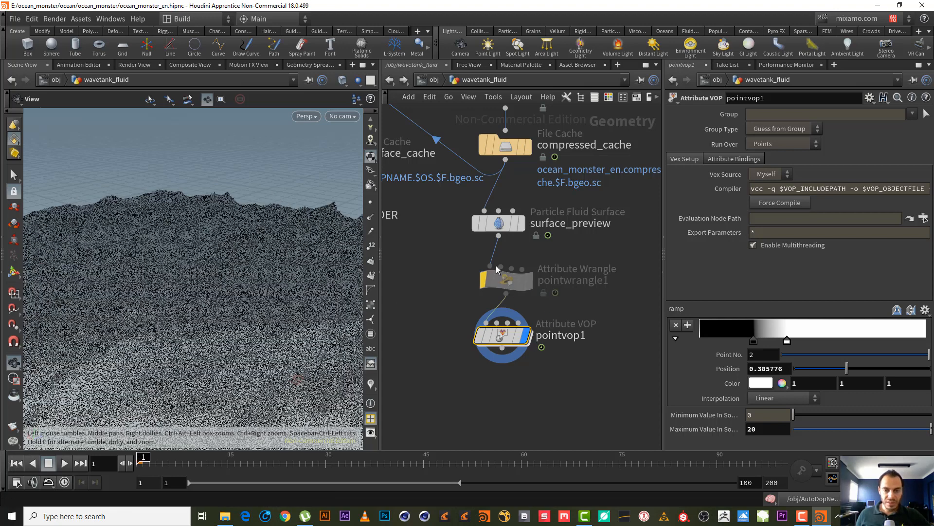
{"action": "left_click", "coordinate": [521, 224]}
{"action": "left_click", "coordinate": [499, 223]}
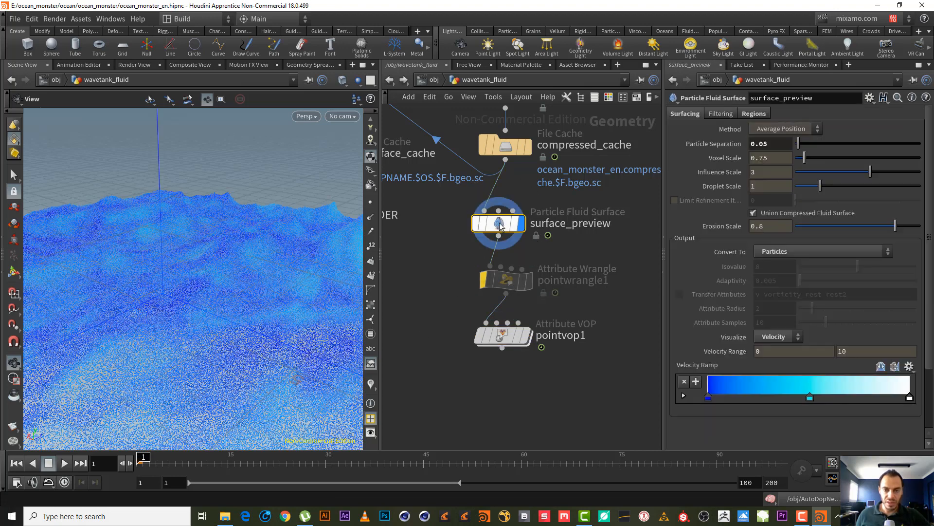
- Save the scene and open the whitewater_source object's network from the object level
{"action": "left_click", "coordinate": [396, 82]}
{"action": "left_click", "coordinate": [472, 84]}
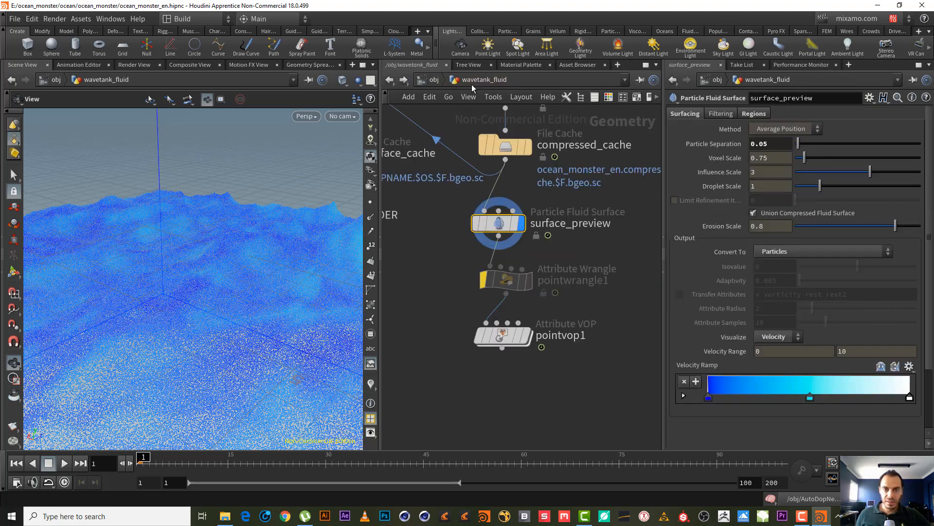
{"action": "key", "text": "ctrl+s"}
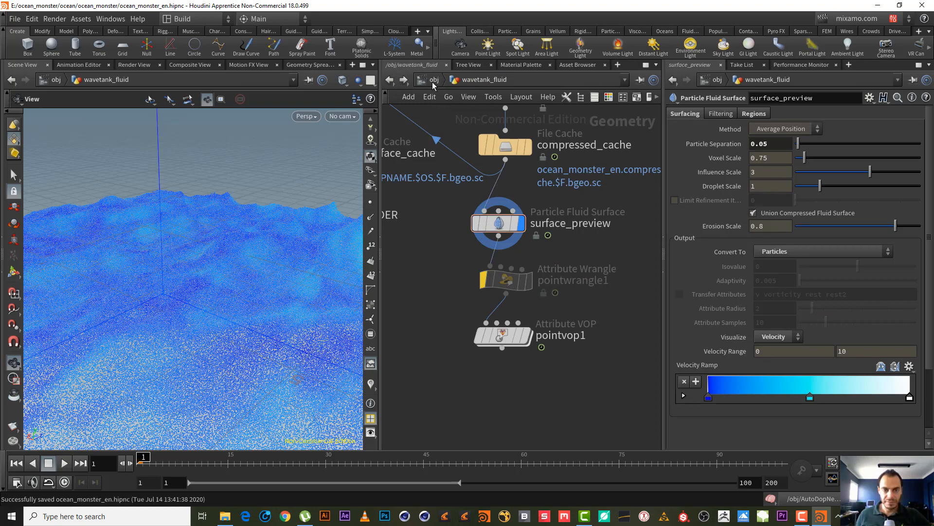
{"action": "left_click", "coordinate": [432, 81]}
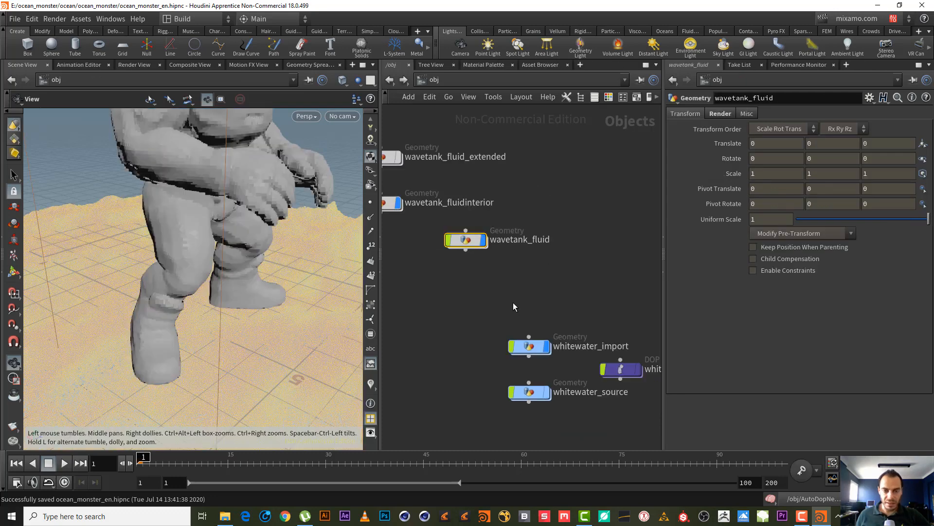
{"action": "scroll", "coordinate": [490, 324], "scroll_direction": "down", "scroll_amount": 3}
{"action": "scroll", "coordinate": [518, 363], "scroll_direction": "up", "scroll_amount": 3}
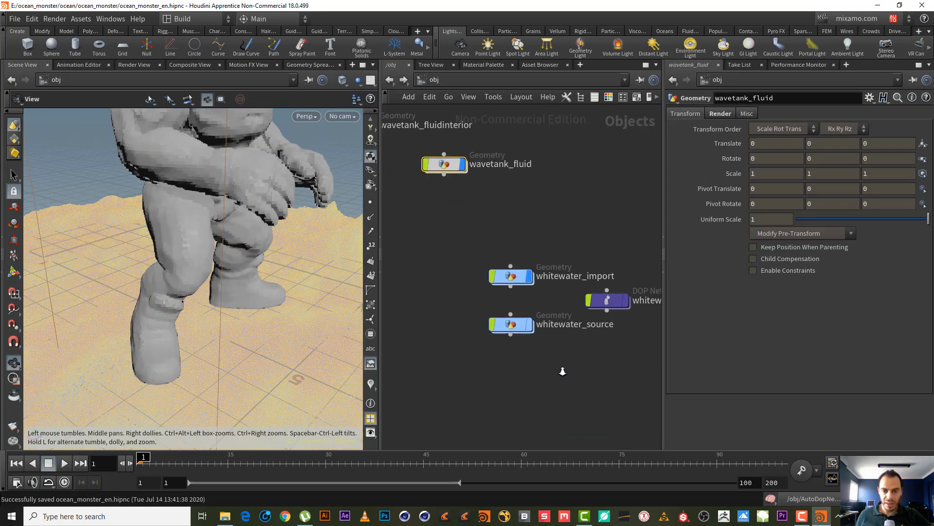
{"action": "double_click", "coordinate": [513, 332]}
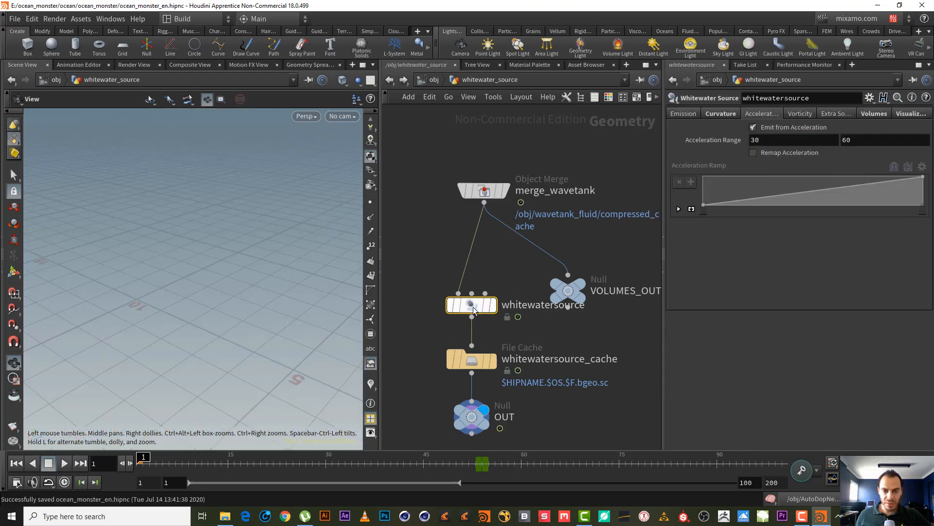
- Go to frame 14 and examine the whitewater emission points from a wider view
{"action": "left_click", "coordinate": [220, 461]}
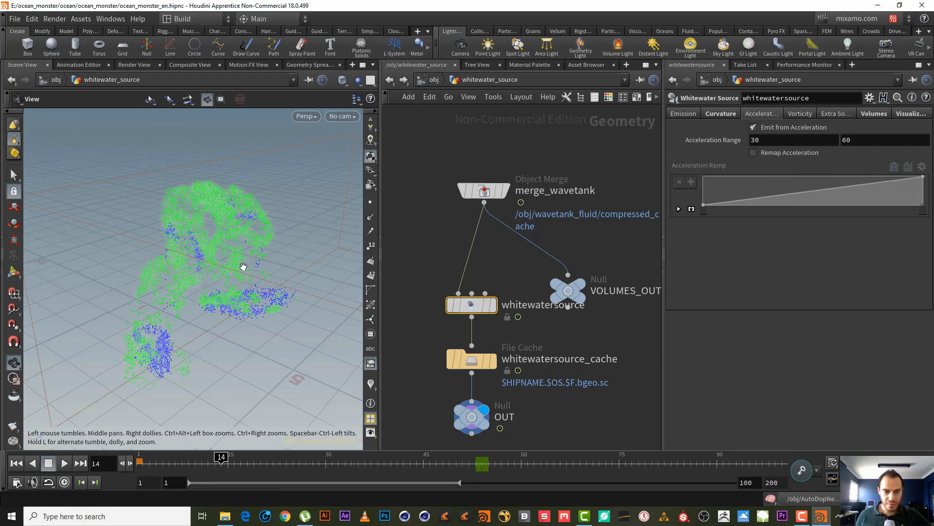
{"action": "left_click_drag", "start_coordinate": [243, 267], "coordinate": [198, 279]}
{"action": "right_click_drag", "start_coordinate": [198, 279], "coordinate": [127, 322]}
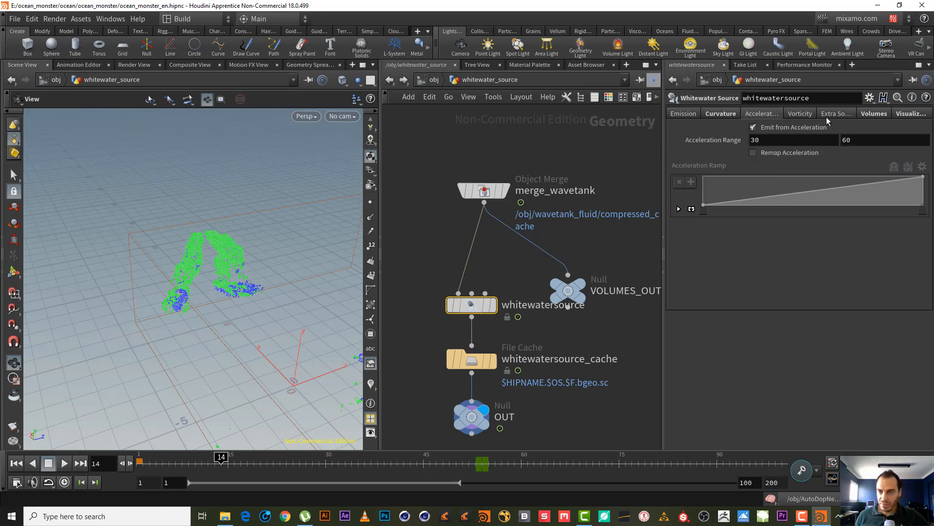
- Review whitewatersource's vorticity, curvature, emission and acceleration settings against the emission points at frame 14
{"action": "left_click", "coordinate": [800, 114]}
{"action": "left_click", "coordinate": [721, 114]}
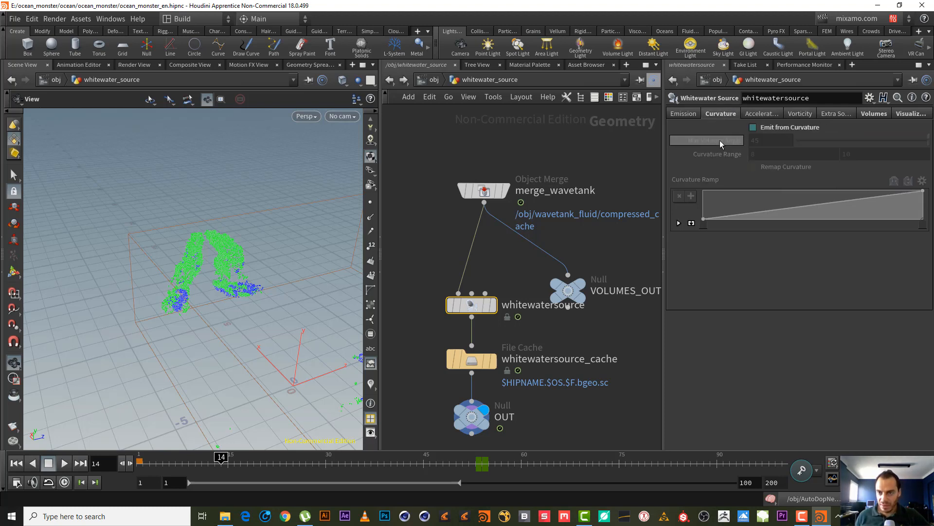
{"action": "left_click", "coordinate": [683, 113]}
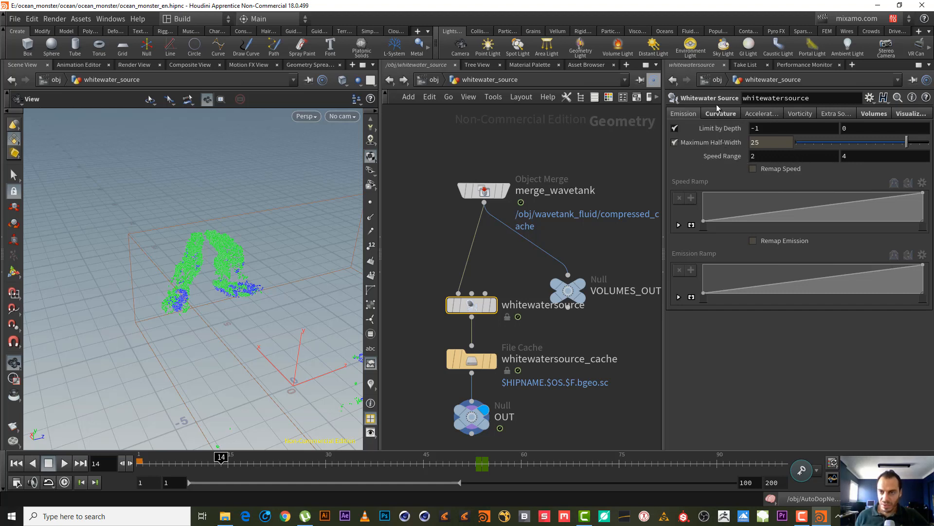
{"action": "left_click", "coordinate": [762, 114]}
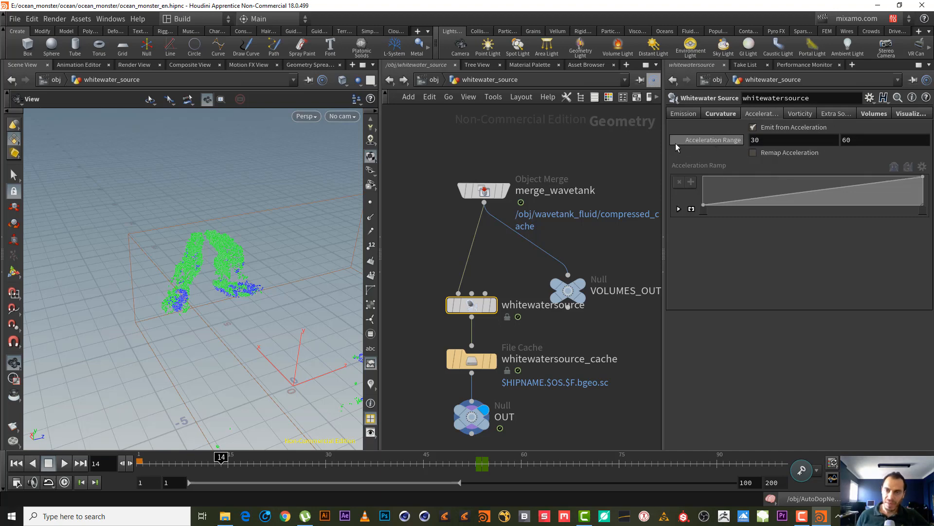
{"action": "mouse_move", "coordinate": [221, 267]}
{"action": "left_mouse_down"}
{"action": "mouse_move", "coordinate": [271, 261]}
{"action": "mouse_move", "coordinate": [215, 264]}
{"action": "mouse_move", "coordinate": [238, 265]}
{"action": "left_mouse_up"}
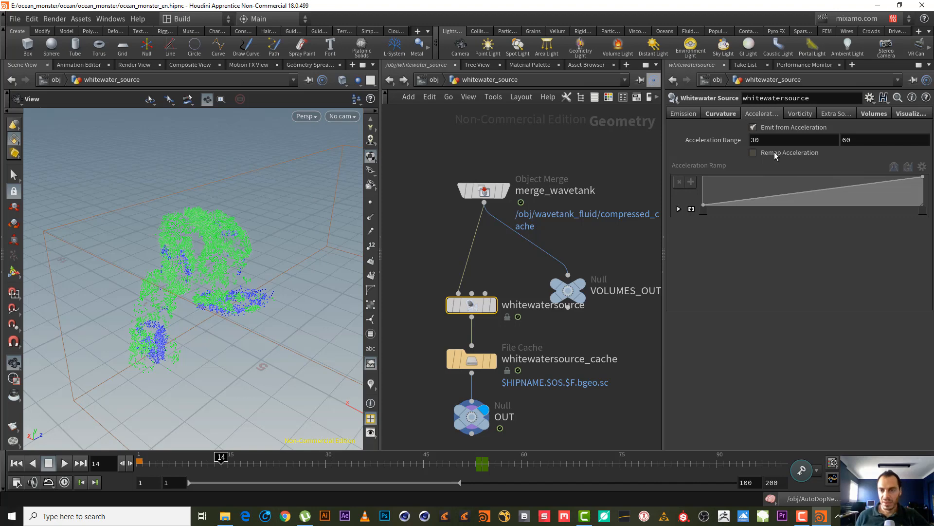
{"action": "left_click_drag", "start_coordinate": [203, 329], "coordinate": [298, 290]}
- Select the OUT node, go to frame 41 and examine the whitewater emission points from several angles
{"action": "left_click", "coordinate": [471, 417]}
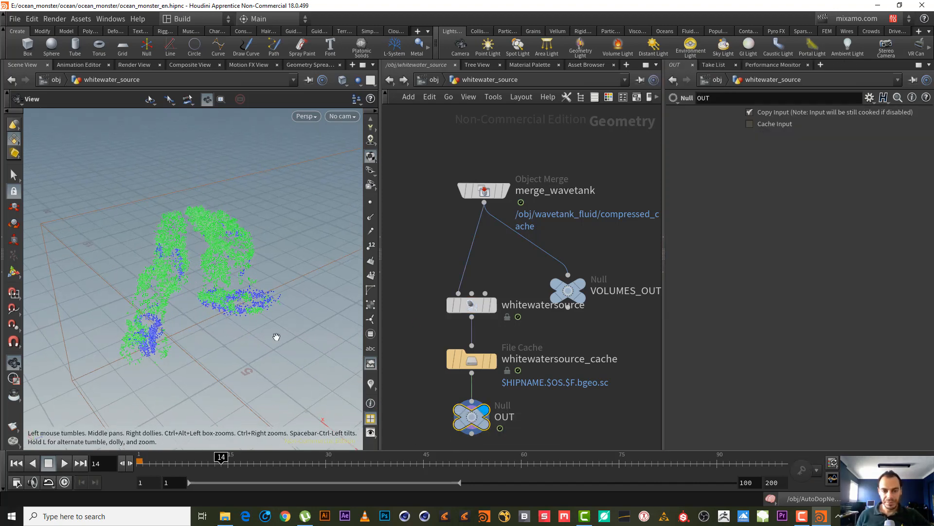
{"action": "left_click_drag", "start_coordinate": [277, 336], "coordinate": [238, 318]}
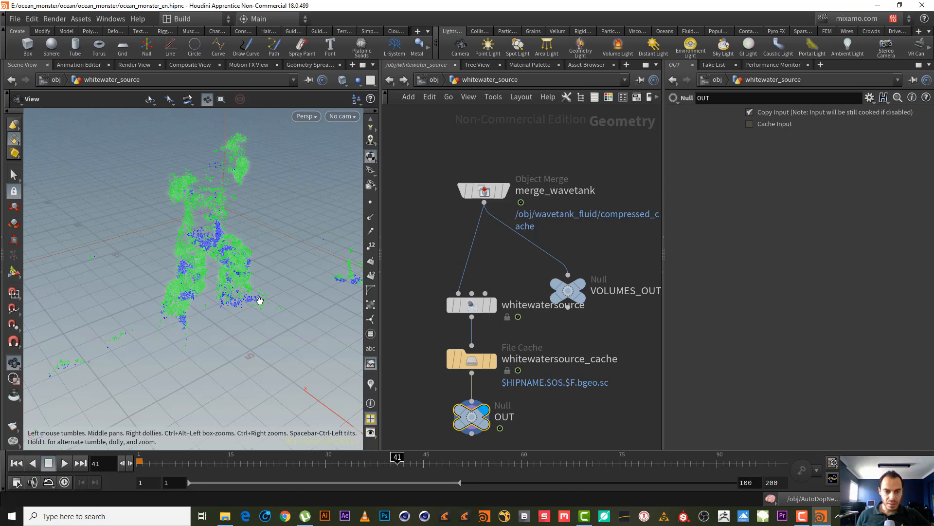
{"action": "left_click_drag", "start_coordinate": [259, 300], "coordinate": [229, 309]}
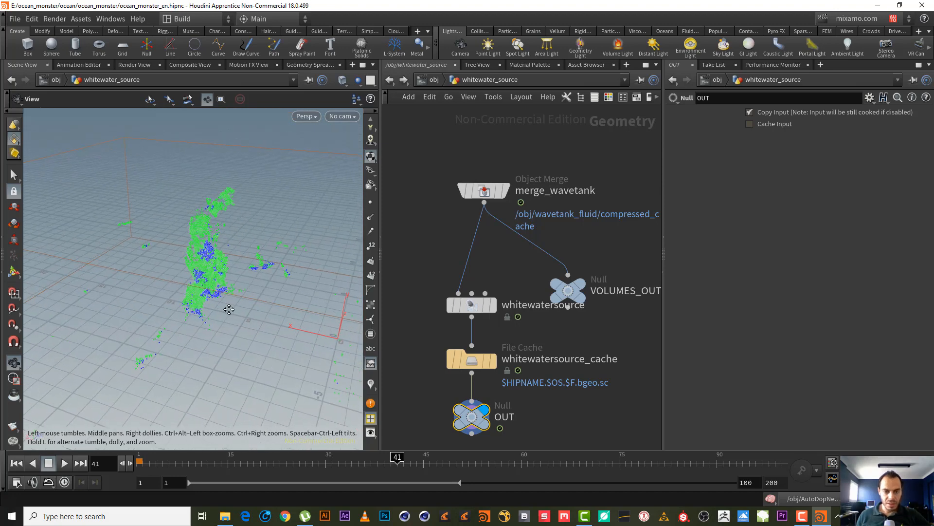
- Try minimum accelerations of 40 and 50 on the whitewatersource node with a maximum acceleration of 70
{"action": "left_click", "coordinate": [482, 307]}
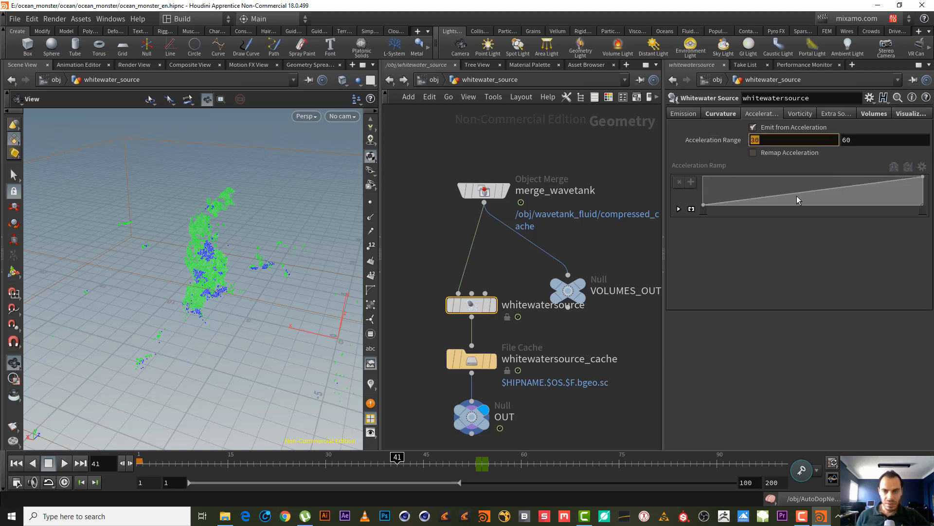
{"action": "key", "text": "Return"}
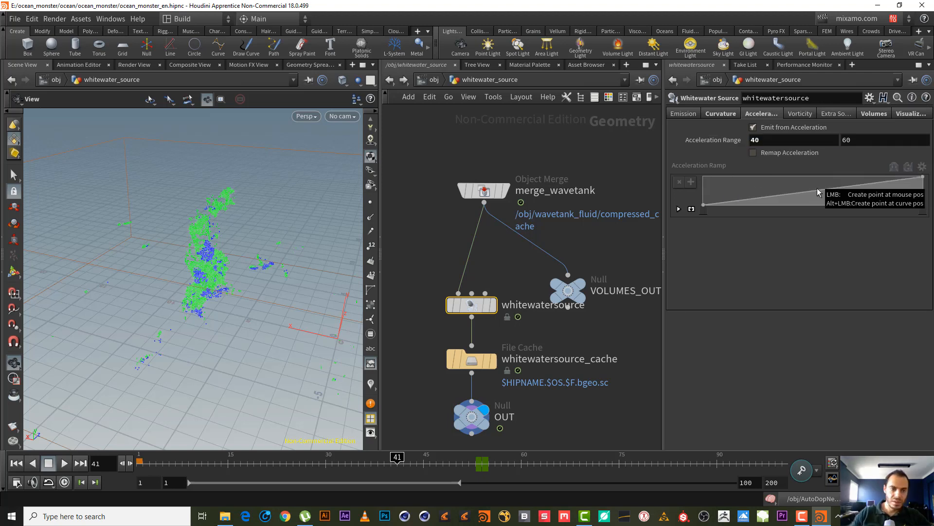
{"action": "left_click_drag", "start_coordinate": [795, 141], "coordinate": [696, 143]}
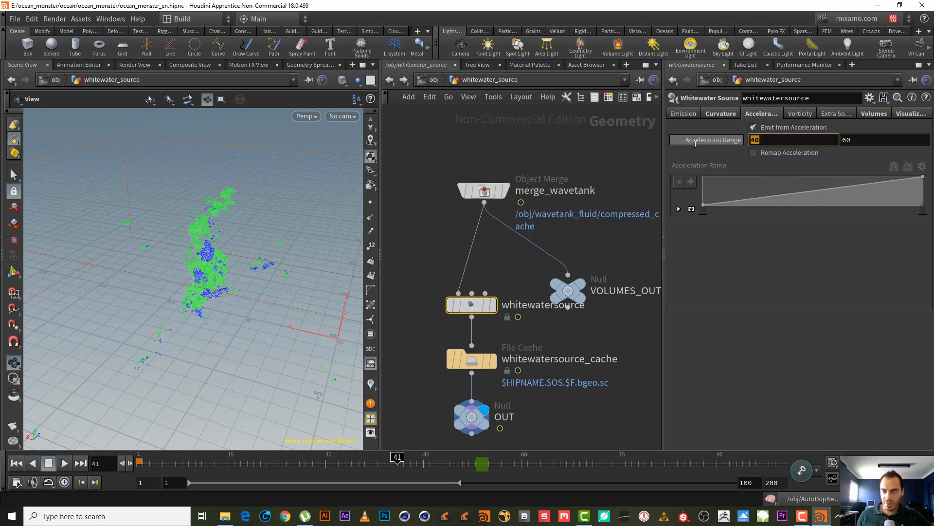
{"action": "type", "text": "50"}
{"action": "key", "text": "Return"}
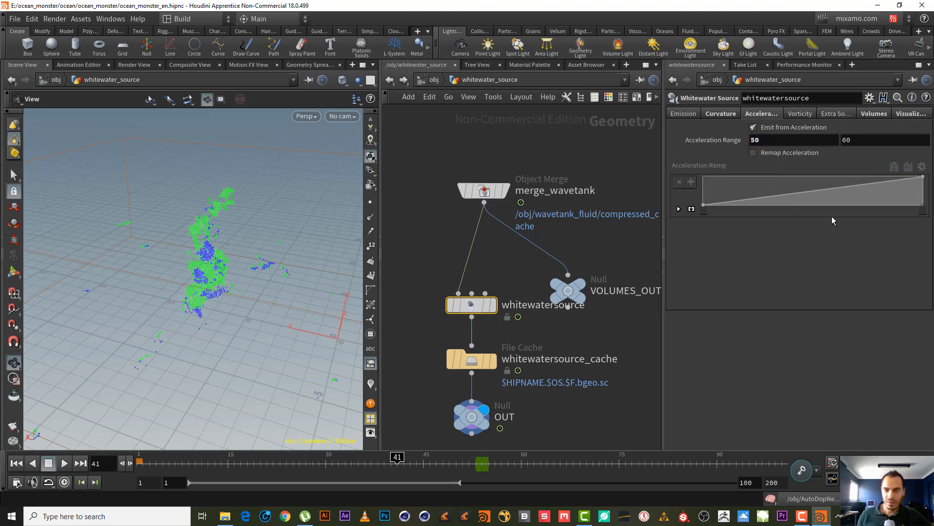
{"action": "type", "text": "70"}
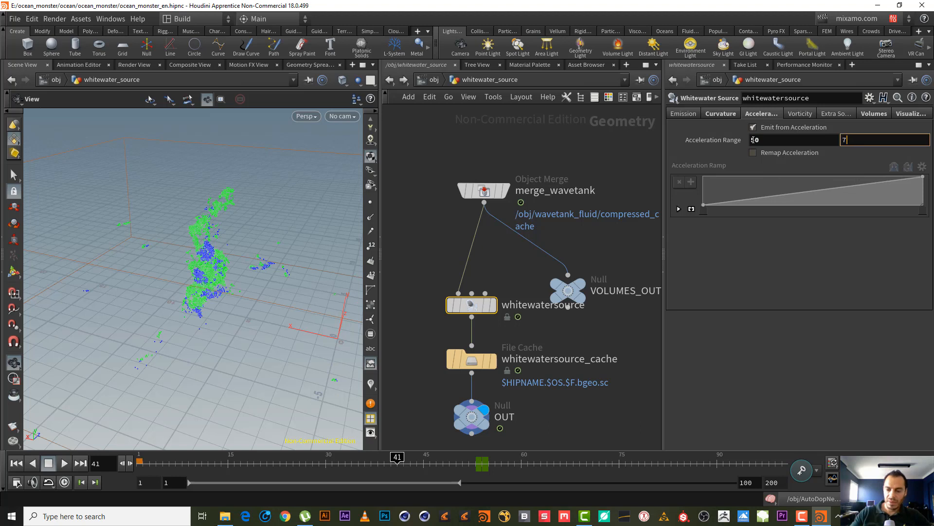
{"action": "key", "text": "Return"}
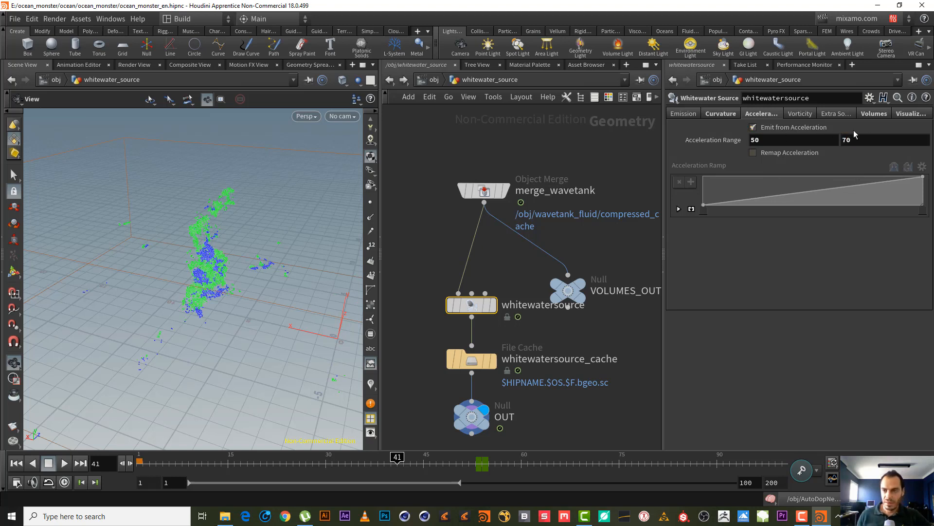
- Try a minimum acceleration of 60 on the whitewatersource node
{"action": "double_click", "coordinate": [867, 139]}
{"action": "double_click", "coordinate": [780, 139]}
{"action": "type", "text": "60"}
{"action": "key", "text": "Return"}
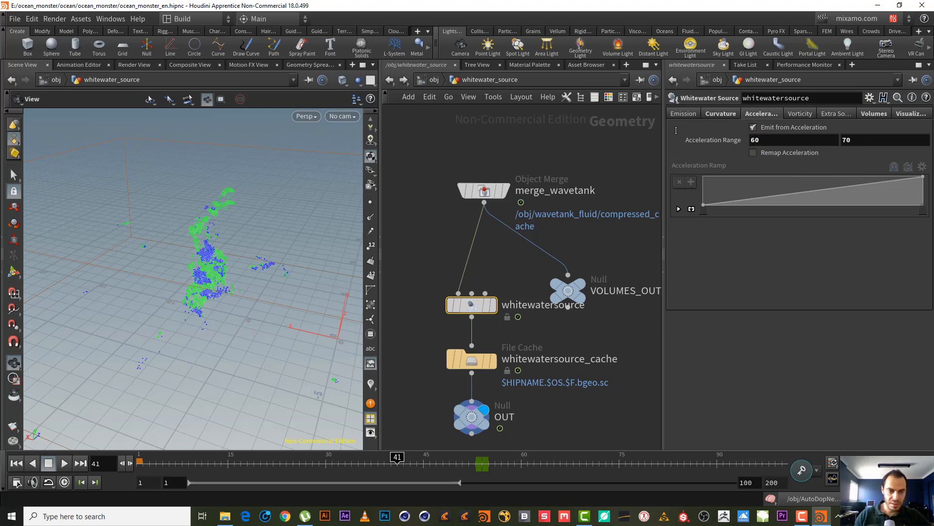
- Check the visualization colors of the emission sources and lower whitewatersource's minimum acceleration to 40
{"action": "left_click_drag", "start_coordinate": [236, 287], "coordinate": [252, 265]}
{"action": "left_click", "coordinate": [907, 113]}
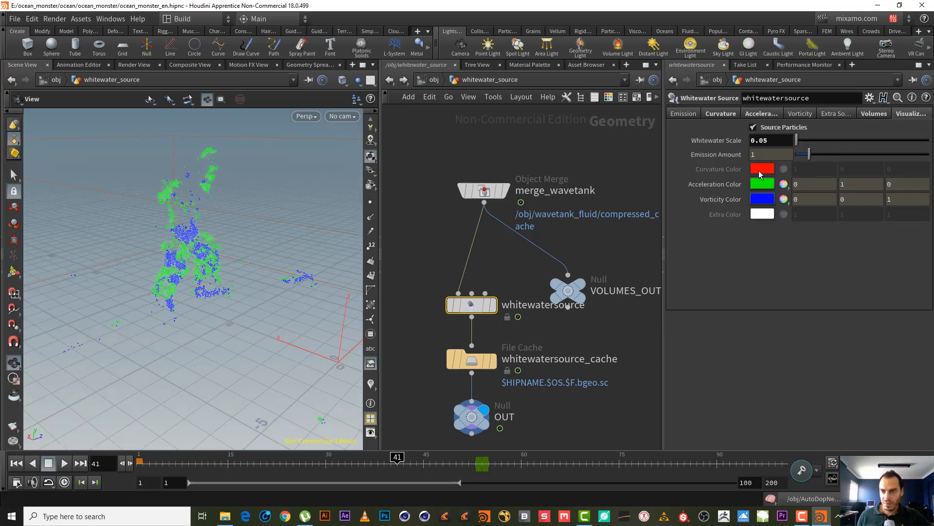
{"action": "left_click", "coordinate": [770, 115]}
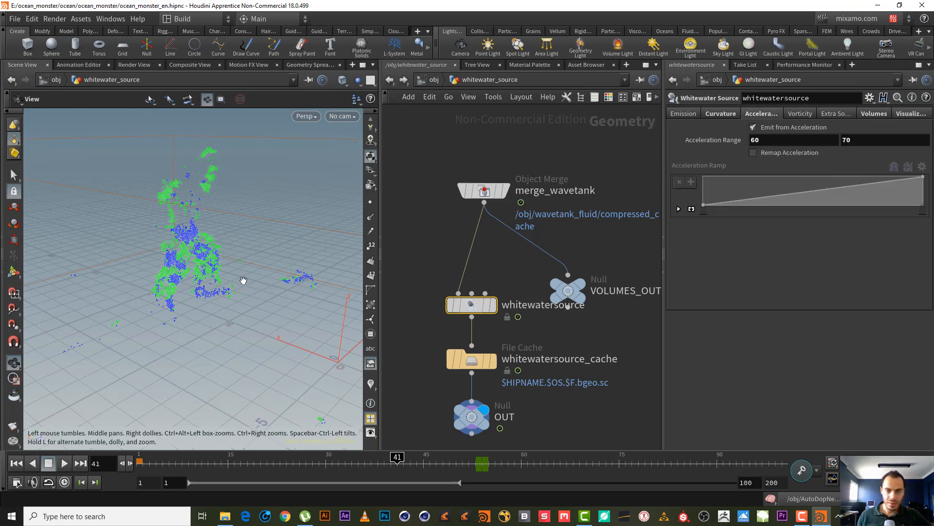
{"action": "left_click_drag", "start_coordinate": [187, 274], "coordinate": [199, 271]}
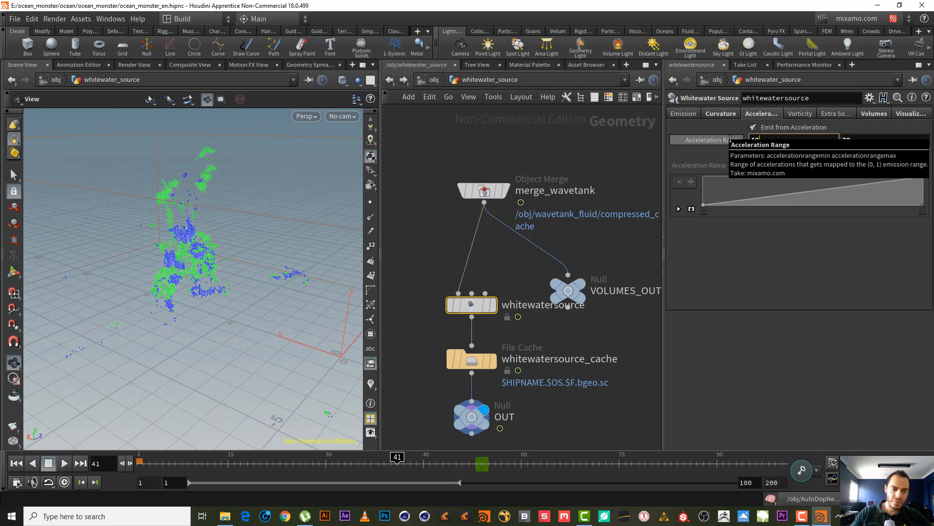
{"action": "mouse_move", "coordinate": [214, 298]}
{"action": "left_mouse_down"}
{"action": "mouse_move", "coordinate": [189, 310]}
{"action": "mouse_move", "coordinate": [213, 285]}
{"action": "left_mouse_up"}
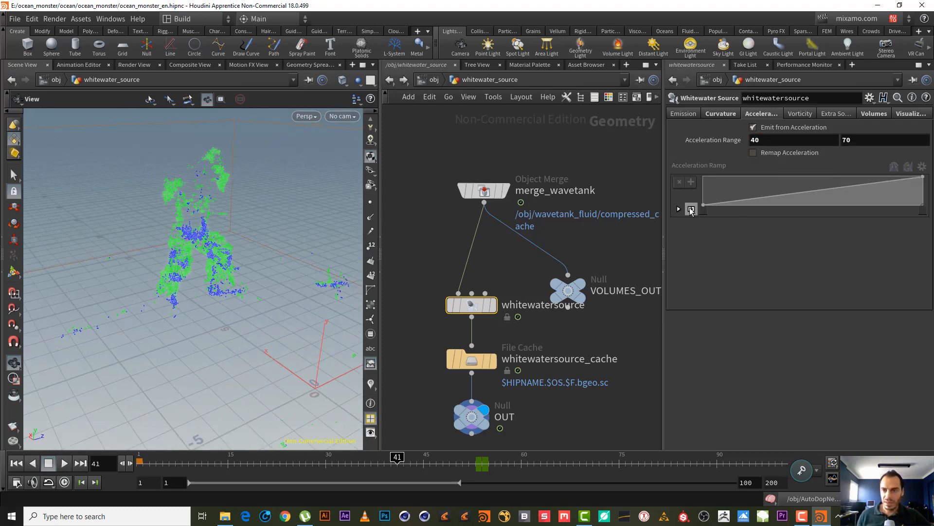
- Enable Remap Acceleration on whitewatersource and set the acceleration range's minimum to 20
{"action": "left_click", "coordinate": [753, 153]}
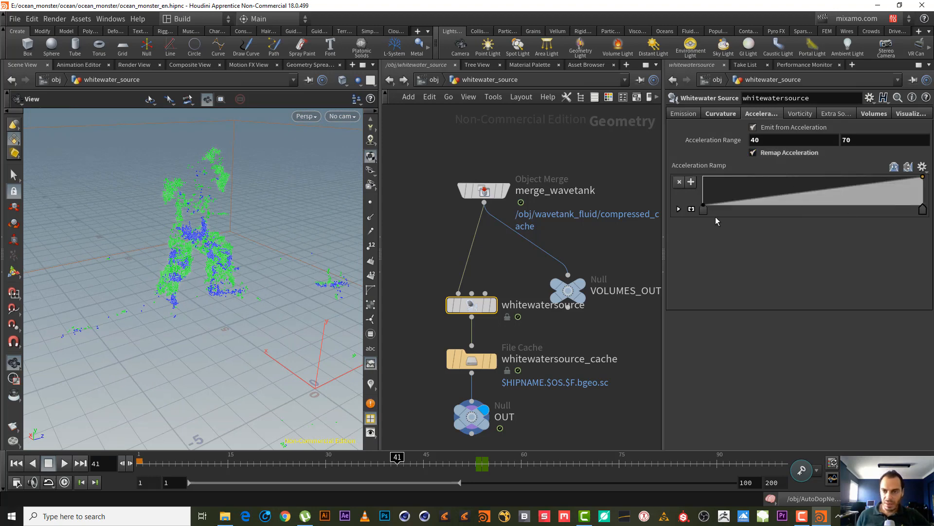
{"action": "left_click_drag", "start_coordinate": [792, 218], "coordinate": [663, 214]}
{"action": "double_click", "coordinate": [775, 140]}
{"action": "type", "text": "20"}
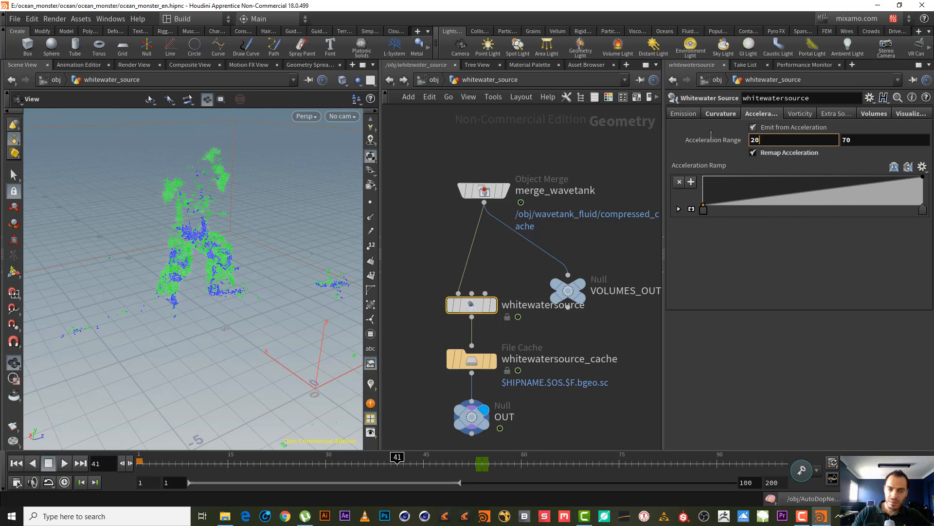
{"action": "key", "text": "Return"}
{"action": "left_click_drag", "start_coordinate": [165, 339], "coordinate": [299, 252]}
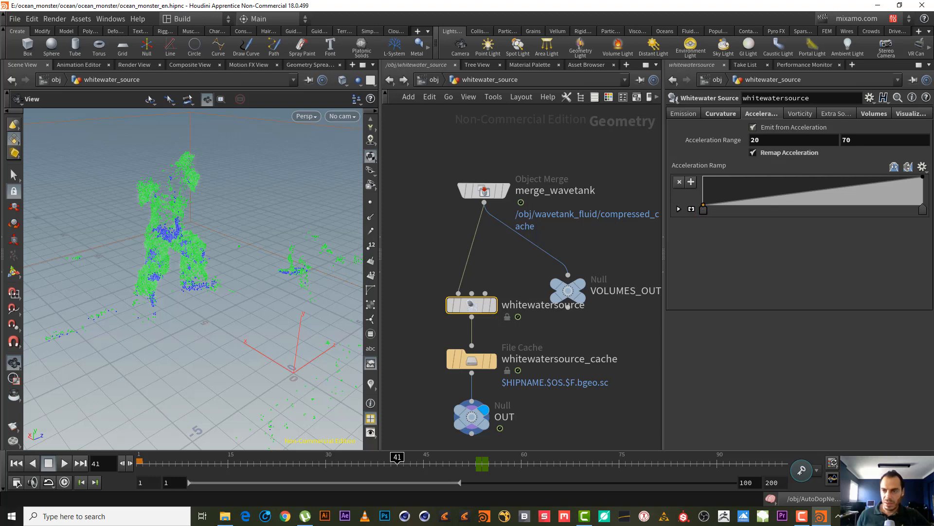
- Try a peaked acceleration ramp with its full-value point near the middle and a zero-value end point, and restore the linear ramp
{"action": "left_click_drag", "start_coordinate": [916, 210], "coordinate": [816, 210]}
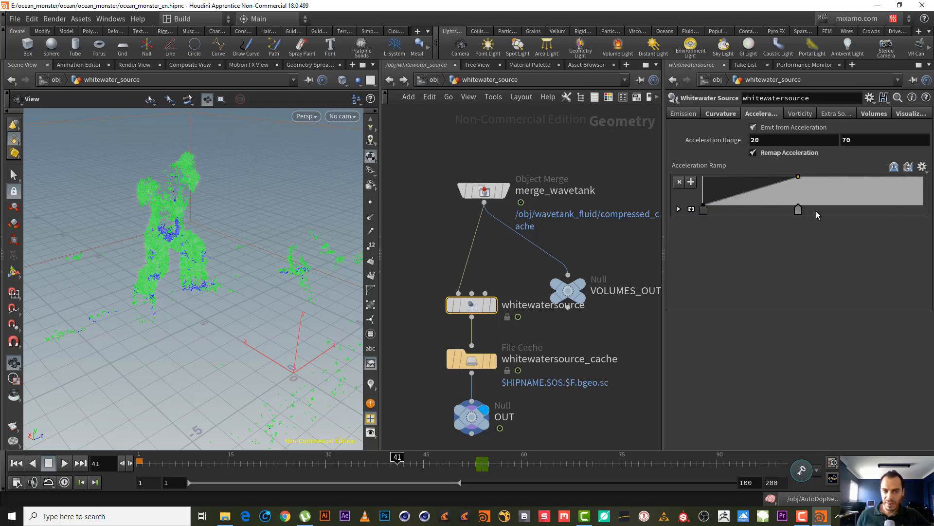
{"action": "left_click", "coordinate": [916, 204]}
{"action": "left_click_drag", "start_coordinate": [917, 210], "coordinate": [923, 210]}
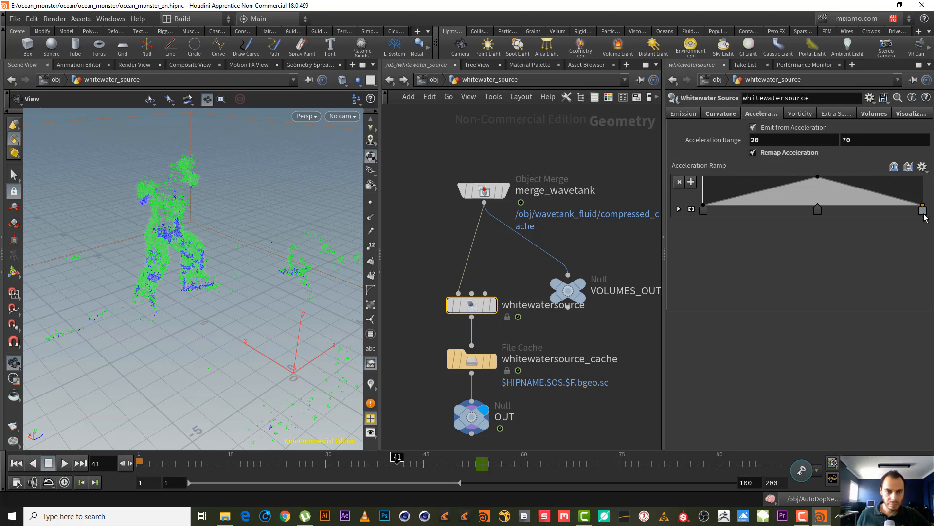
{"action": "left_click_drag", "start_coordinate": [922, 213], "coordinate": [913, 349]}
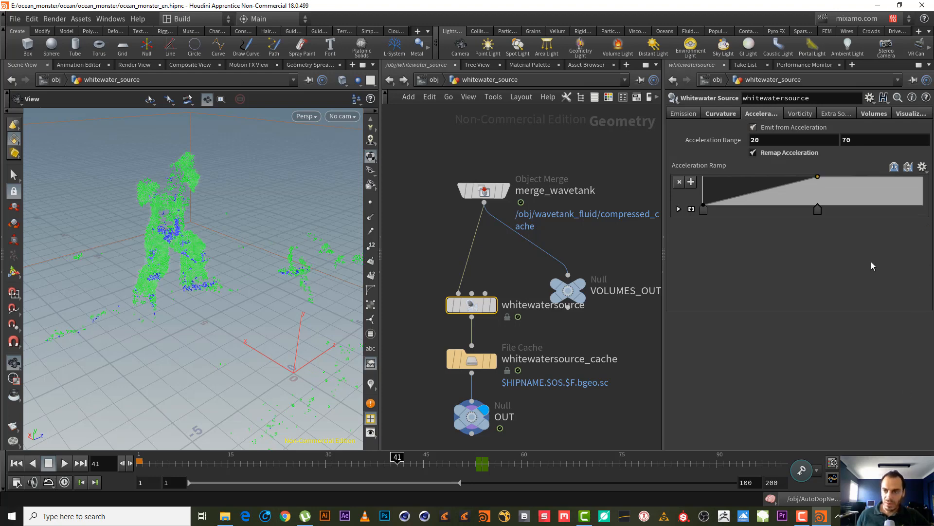
{"action": "left_click_drag", "start_coordinate": [824, 211], "coordinate": [923, 211]}
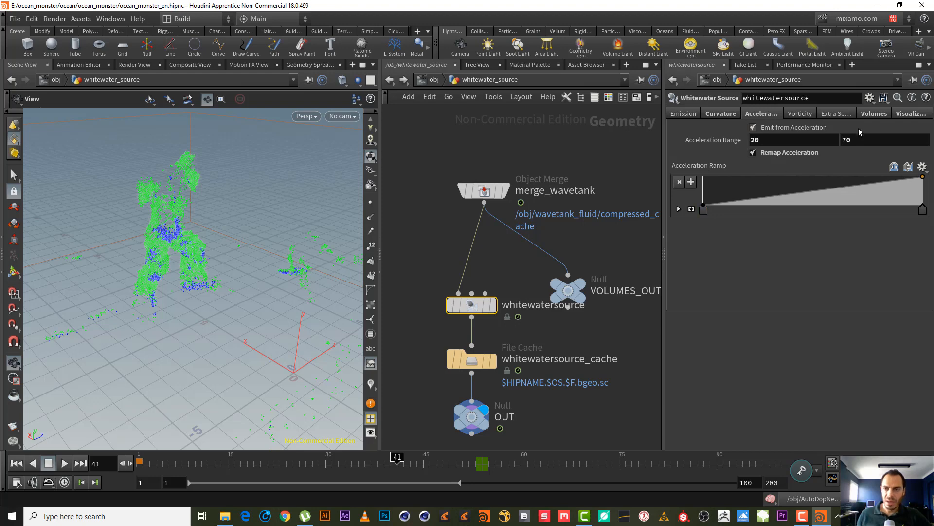
- Reshape the acceleration ramp with a small peak near its start, zero values through the middle and a steep rise at its end
{"action": "left_click_drag", "start_coordinate": [881, 195], "coordinate": [882, 224]}
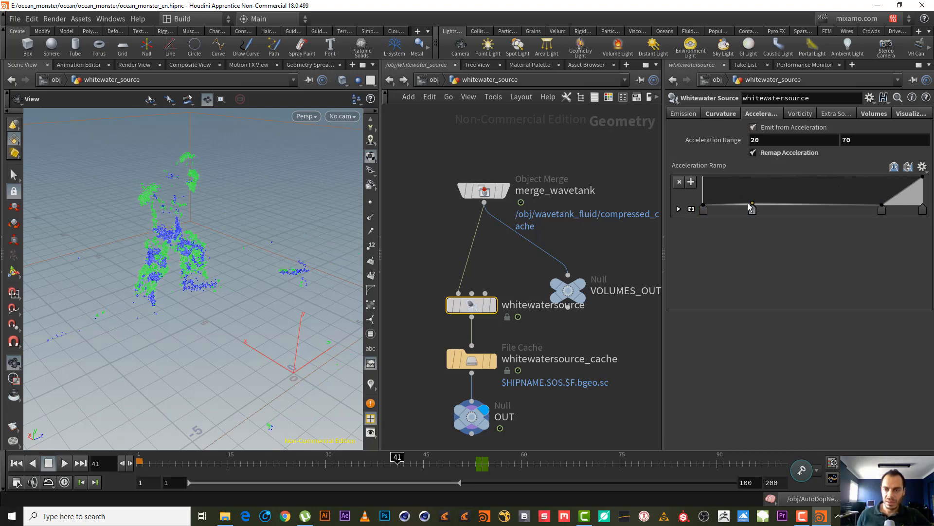
{"action": "mouse_move", "coordinate": [750, 205]}
{"action": "left_mouse_down"}
{"action": "mouse_move", "coordinate": [751, 179]}
{"action": "mouse_move", "coordinate": [715, 177]}
{"action": "left_mouse_up"}
{"action": "left_click", "coordinate": [753, 200]}
{"action": "left_click_drag", "start_coordinate": [744, 211], "coordinate": [742, 205]}
{"action": "left_click_drag", "start_coordinate": [716, 178], "coordinate": [713, 192]}
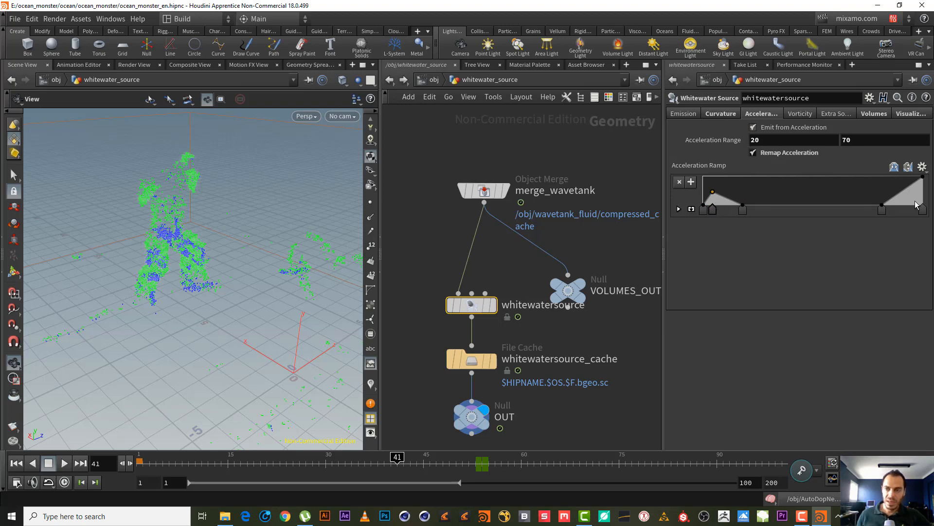
{"action": "left_click_drag", "start_coordinate": [882, 213], "coordinate": [915, 211]}
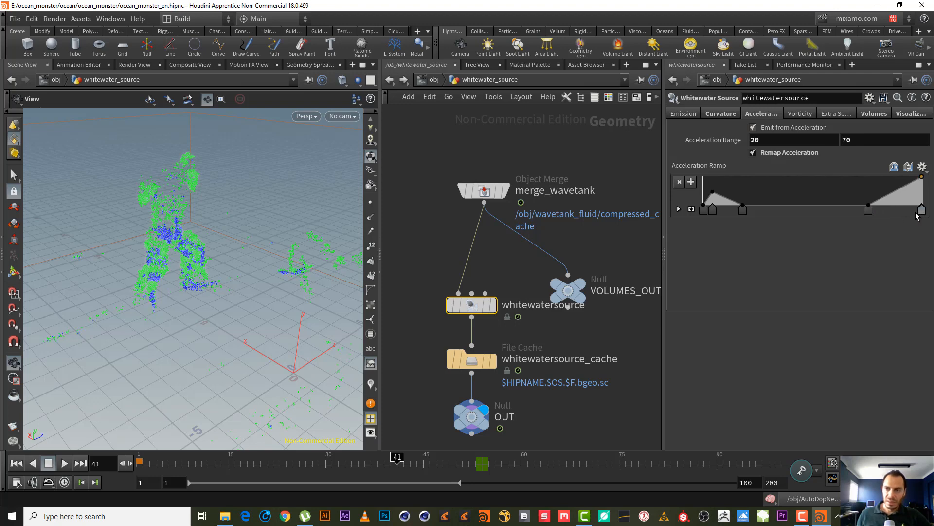
- Set the acceleration range's maximum to 60 on the whitewatersource node
{"action": "left_click_drag", "start_coordinate": [147, 280], "coordinate": [212, 267]}
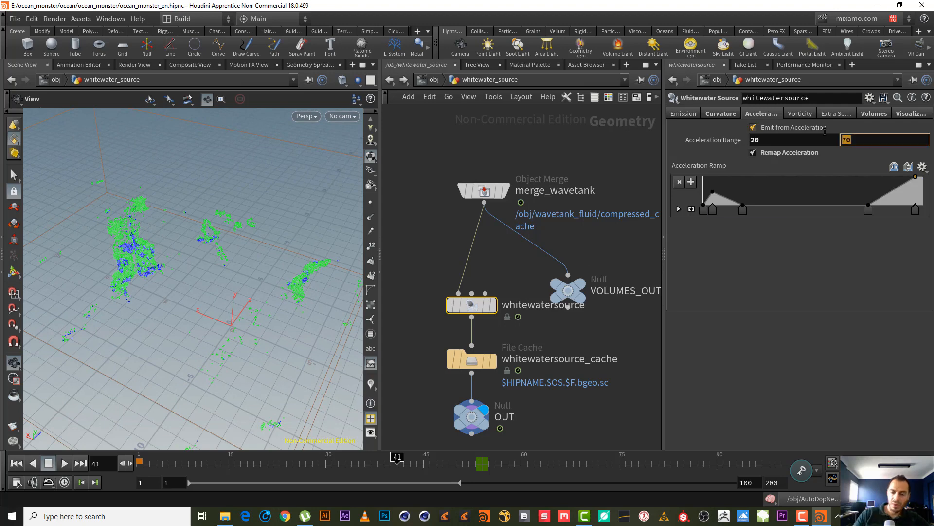
{"action": "mouse_move", "coordinate": [825, 132]}
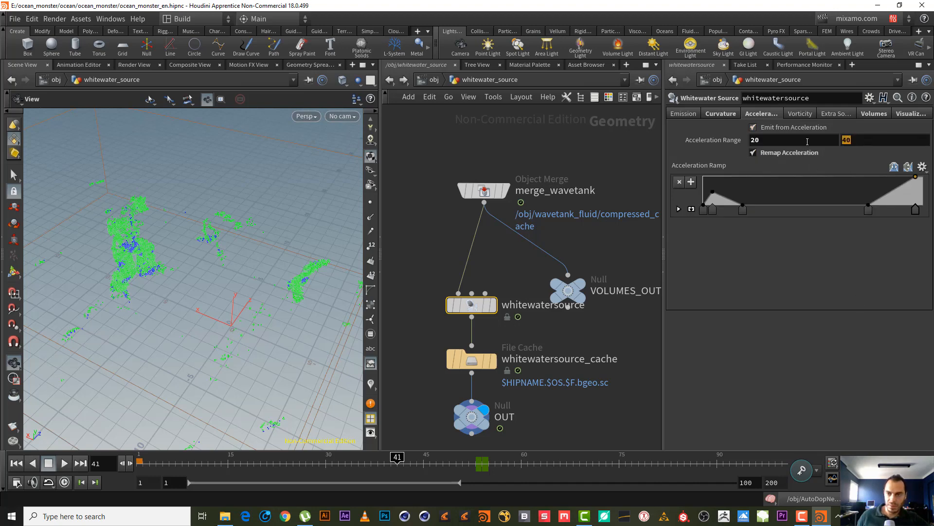
{"action": "type", "text": "60"}
{"action": "key", "text": "Return"}
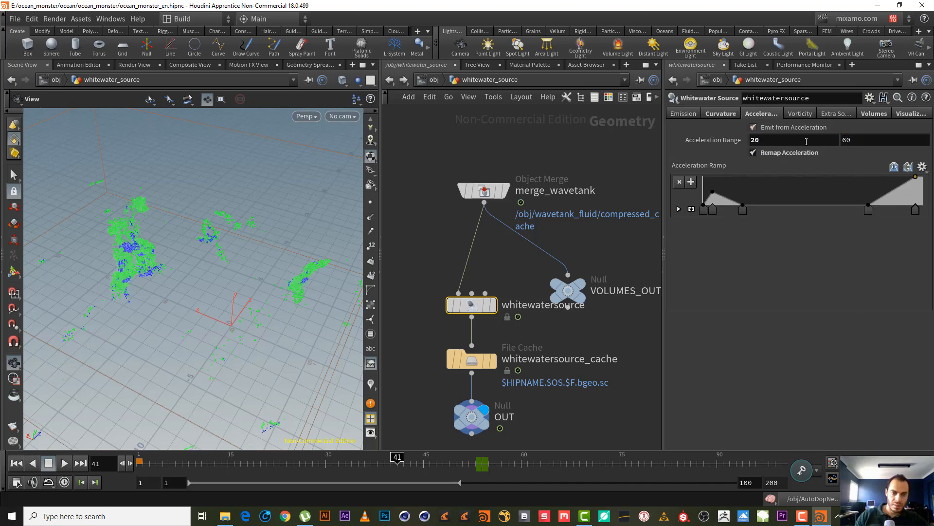
- Try a minimum vorticity of 40 for whitewatersource's vorticity emission
{"action": "left_click", "coordinate": [803, 114]}
{"action": "mouse_move", "coordinate": [210, 263]}
{"action": "left_mouse_down"}
{"action": "mouse_move", "coordinate": [226, 242]}
{"action": "mouse_move", "coordinate": [233, 248]}
{"action": "mouse_move", "coordinate": [197, 259]}
{"action": "left_mouse_up"}
{"action": "left_click_drag", "start_coordinate": [763, 138], "coordinate": [679, 127]}
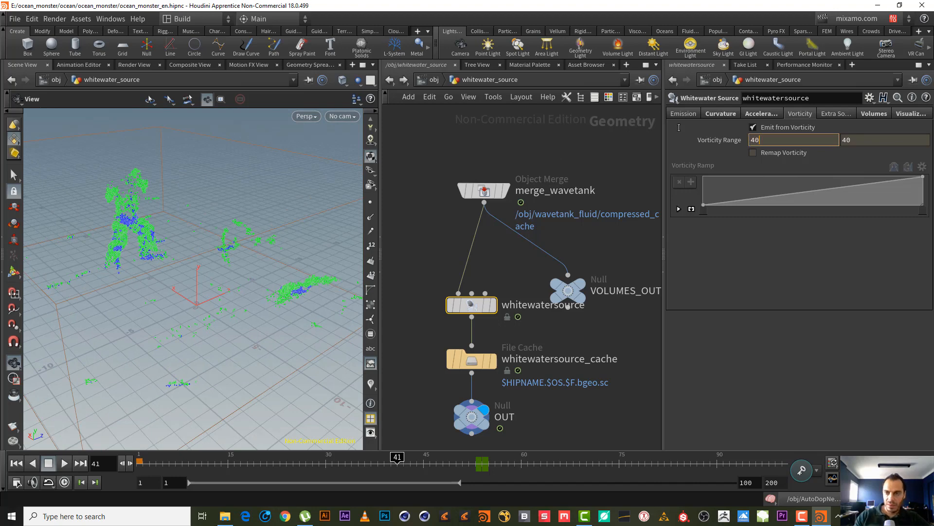
{"action": "type", "text": "40"}
{"action": "key", "text": "Return"}
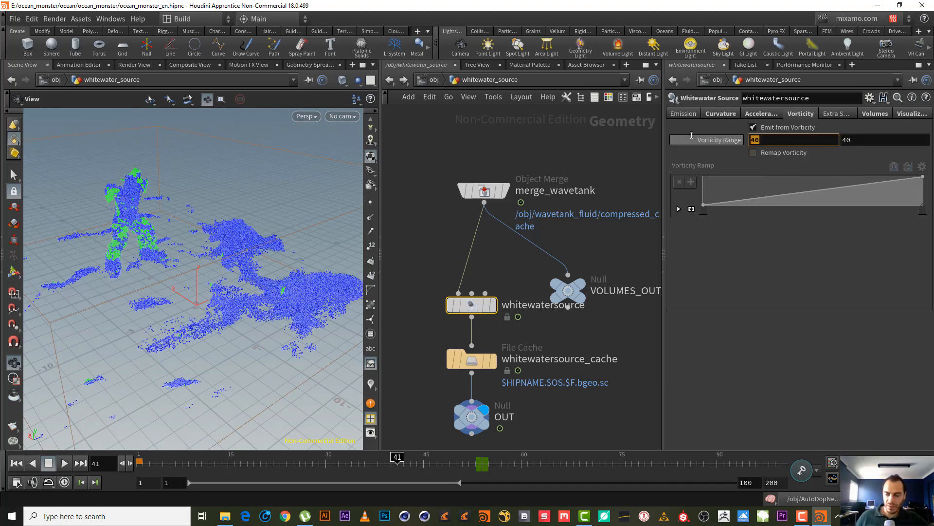
- Set whitewatersource's minimum vorticity to 30 and inspect the emission points from several angles
{"action": "key", "text": "Return"}
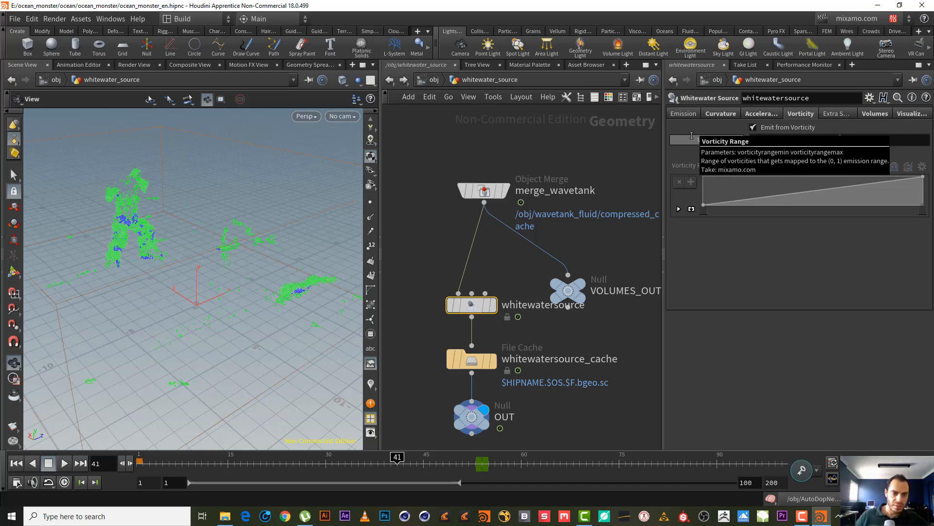
{"action": "left_click_drag", "start_coordinate": [219, 271], "coordinate": [205, 269]}
{"action": "middle_click_drag", "start_coordinate": [204, 268], "coordinate": [246, 279]}
{"action": "right_click_drag", "start_coordinate": [246, 280], "coordinate": [288, 240]}
{"action": "left_click_drag", "start_coordinate": [288, 242], "coordinate": [246, 248]}
{"action": "right_click_drag", "start_coordinate": [239, 251], "coordinate": [196, 294]}
{"action": "left_click_drag", "start_coordinate": [196, 294], "coordinate": [179, 282]}
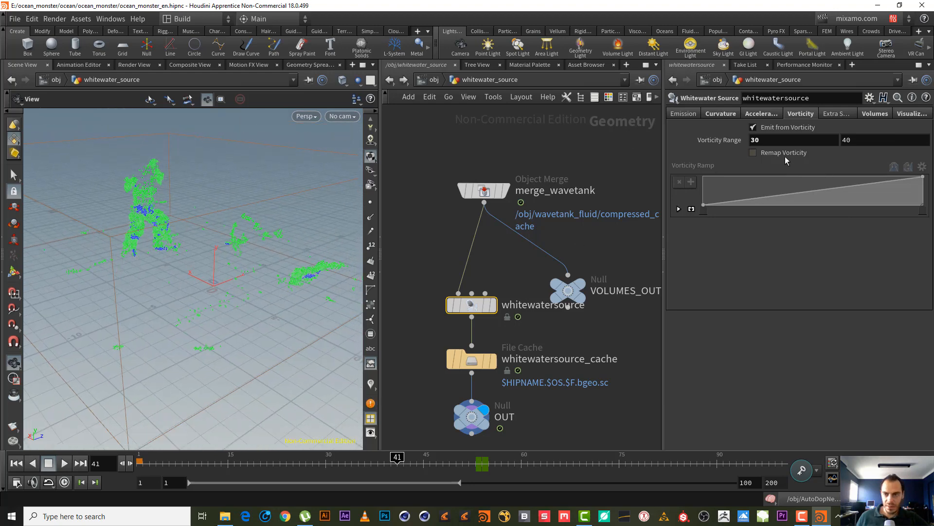
- Revert whitewatersource's vorticity range to its defaults of 20 and 40 and check the emission points
{"action": "right_click", "coordinate": [702, 140]}
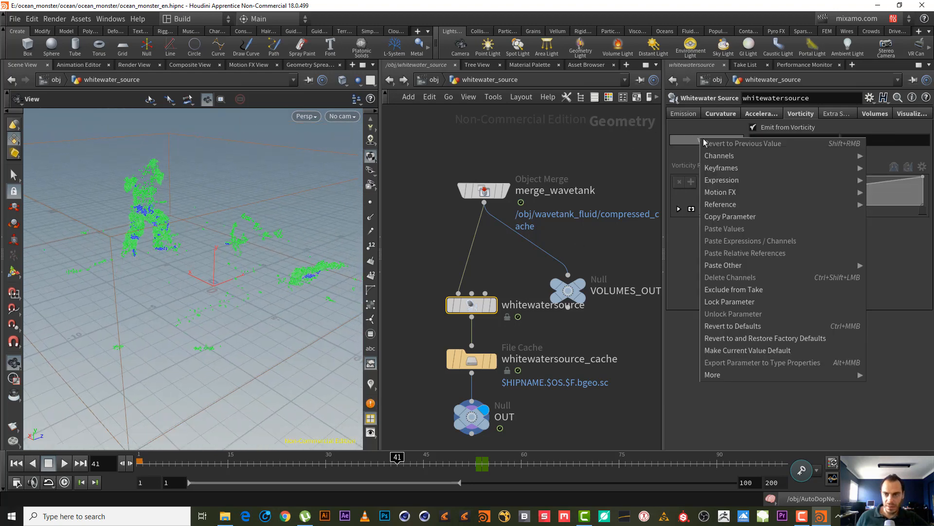
{"action": "left_click", "coordinate": [807, 325]}
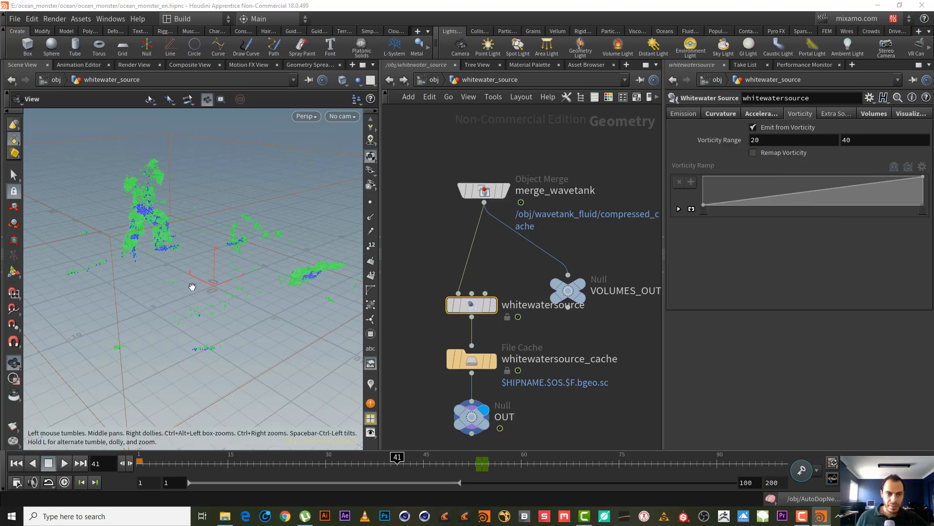
{"action": "left_click_drag", "start_coordinate": [188, 277], "coordinate": [234, 275]}
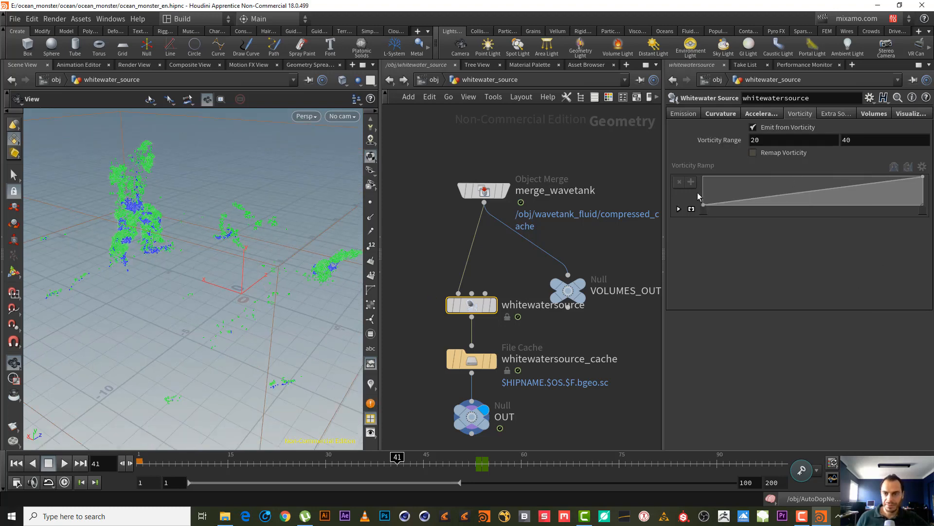
- Try remapping vorticity with a ramp that peaks mid-range, restore the linear ramp and turn the remap off
{"action": "left_click", "coordinate": [755, 153]}
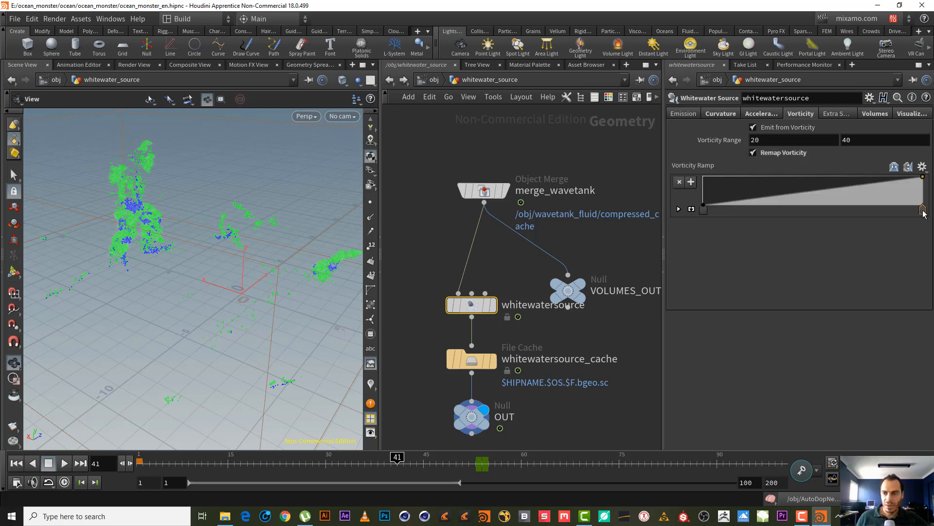
{"action": "left_click_drag", "start_coordinate": [810, 214], "coordinate": [823, 212]}
{"action": "left_click_drag", "start_coordinate": [914, 210], "coordinate": [923, 210]}
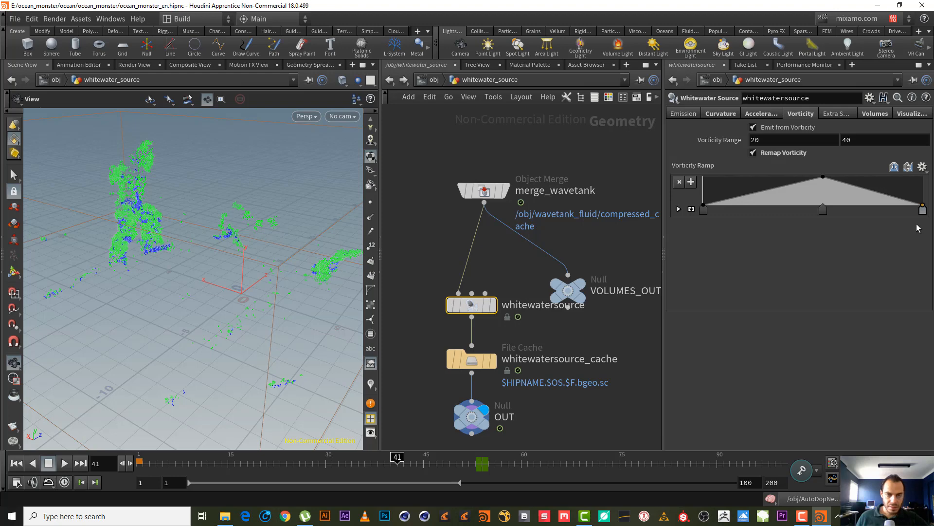
{"action": "left_click_drag", "start_coordinate": [825, 215], "coordinate": [931, 204]}
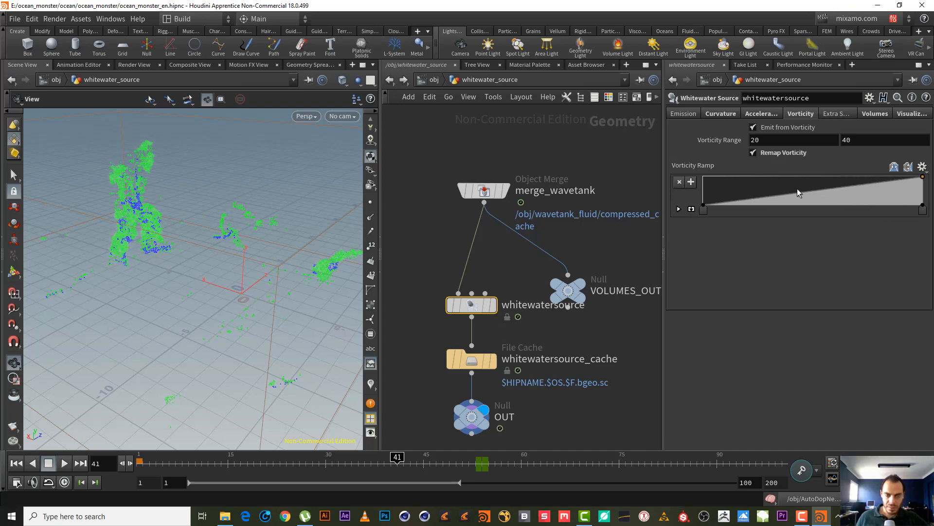
{"action": "left_click_drag", "start_coordinate": [781, 197], "coordinate": [758, 300]}
{"action": "left_click", "coordinate": [752, 153]}
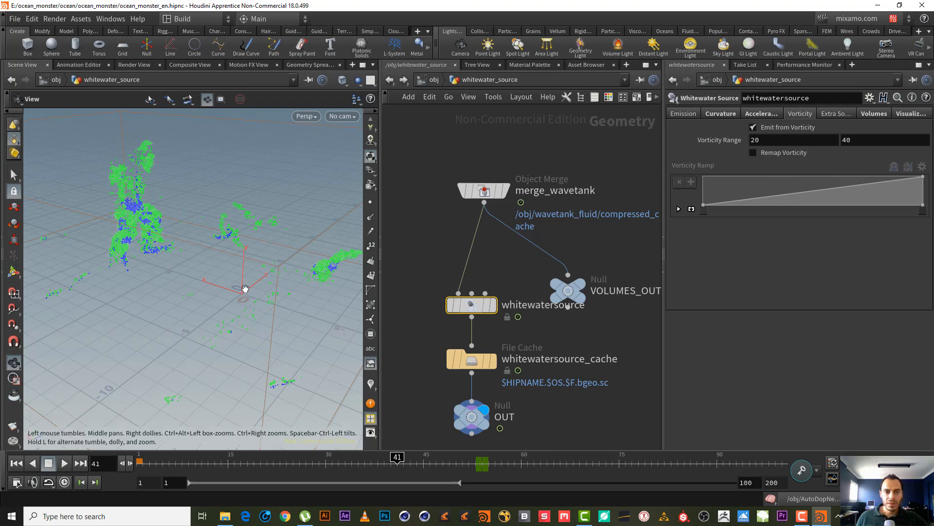
- Inspect the emission points around the monster and ship at frames 11 and 48 from several angles
{"action": "mouse_move", "coordinate": [183, 252]}
{"action": "left_mouse_down"}
{"action": "mouse_move", "coordinate": [177, 261]}
{"action": "mouse_move", "coordinate": [184, 259]}
{"action": "left_mouse_up"}
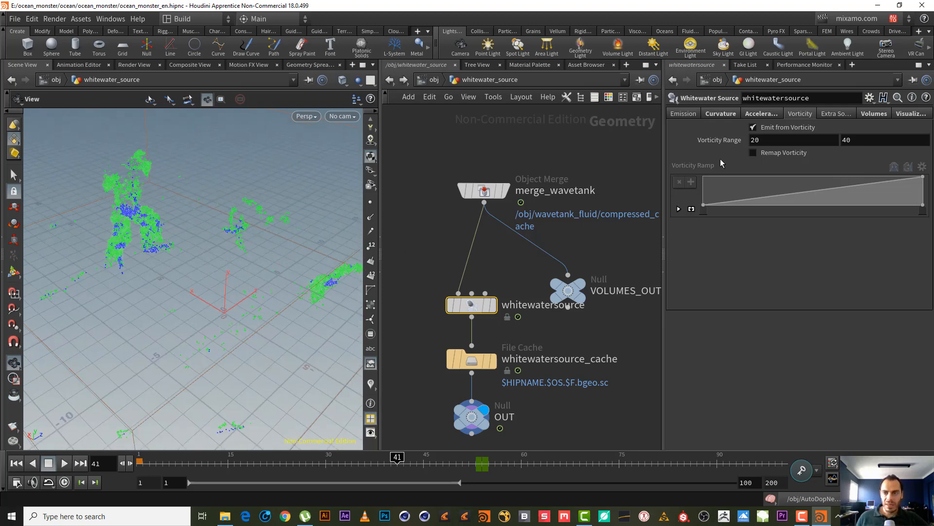
{"action": "left_click_drag", "start_coordinate": [100, 260], "coordinate": [118, 265]}
{"action": "scroll", "coordinate": [105, 235], "scroll_direction": "down", "scroll_amount": 3}
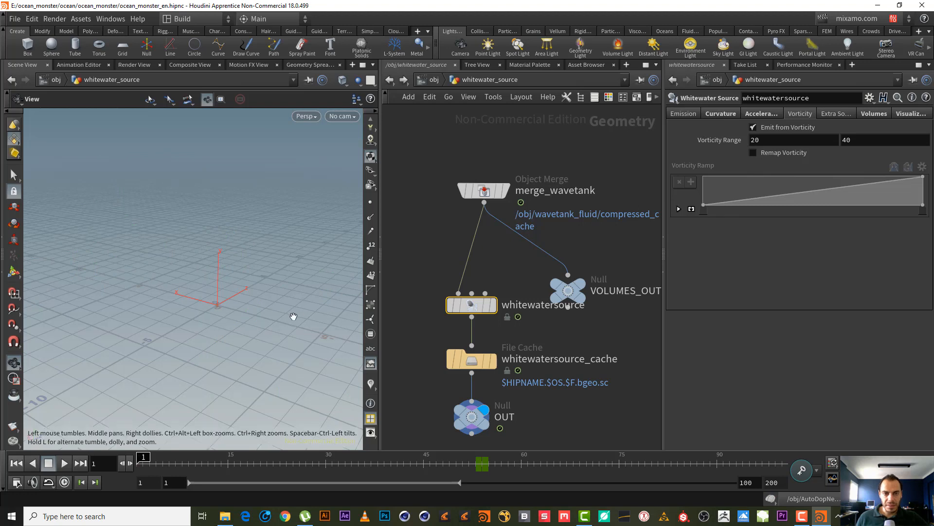
{"action": "left_click", "coordinate": [201, 464]}
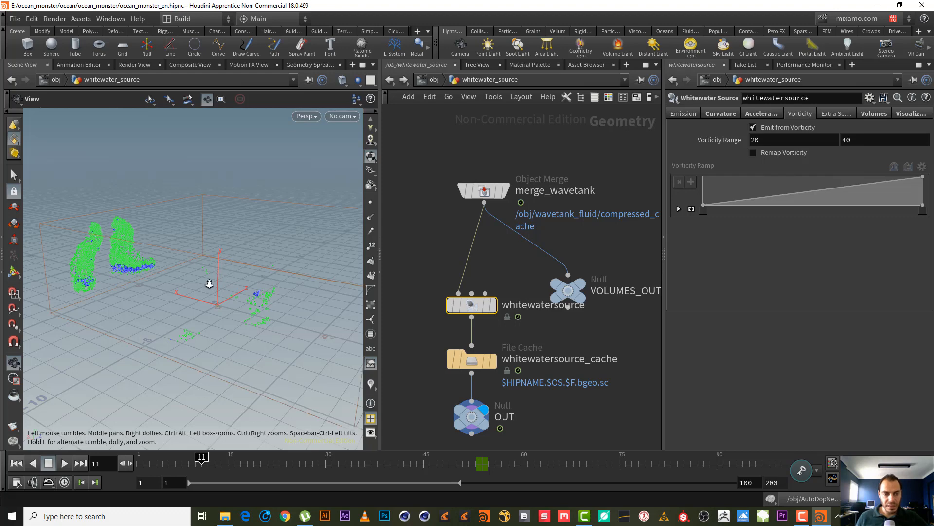
{"action": "mouse_move", "coordinate": [210, 284]}
{"action": "left_mouse_down"}
{"action": "mouse_move", "coordinate": [231, 326]}
{"action": "mouse_move", "coordinate": [195, 295]}
{"action": "left_mouse_up"}
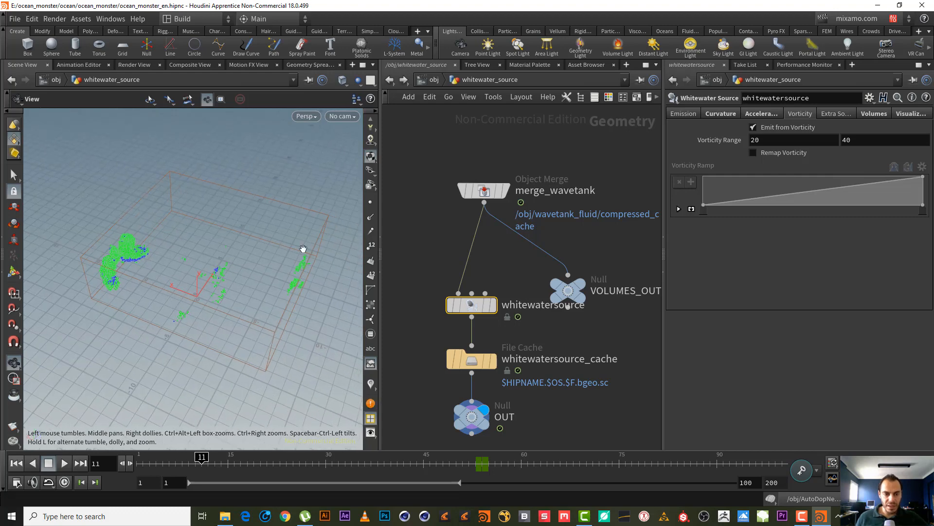
{"action": "left_click_drag", "start_coordinate": [256, 190], "coordinate": [166, 305]}
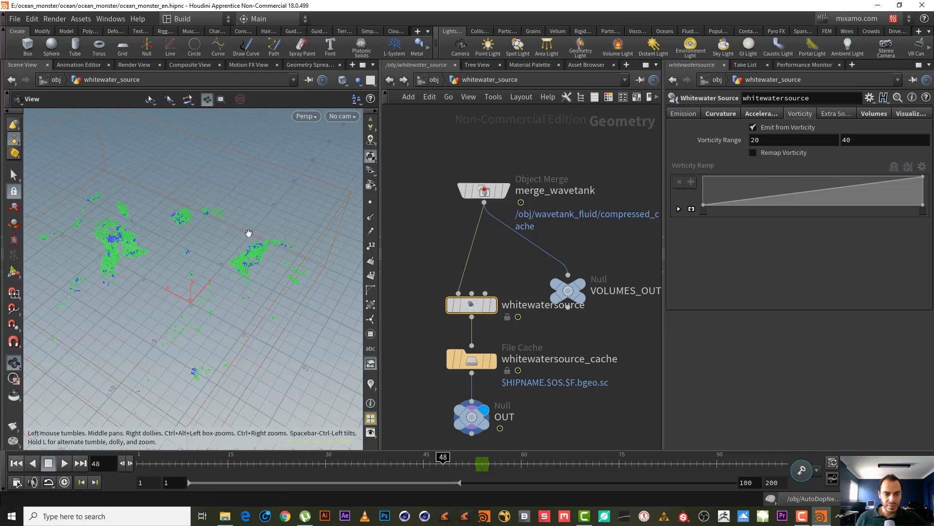
{"action": "left_click_drag", "start_coordinate": [244, 240], "coordinate": [263, 275]}
- Move the VOLUMES_OUT null clear of the whitewatersource label and view the emission points against the tank bounds
{"action": "mouse_move", "coordinate": [492, 198]}
{"action": "left_click_drag", "start_coordinate": [572, 291], "coordinate": [556, 253]}
{"action": "left_click_drag", "start_coordinate": [167, 246], "coordinate": [124, 209]}
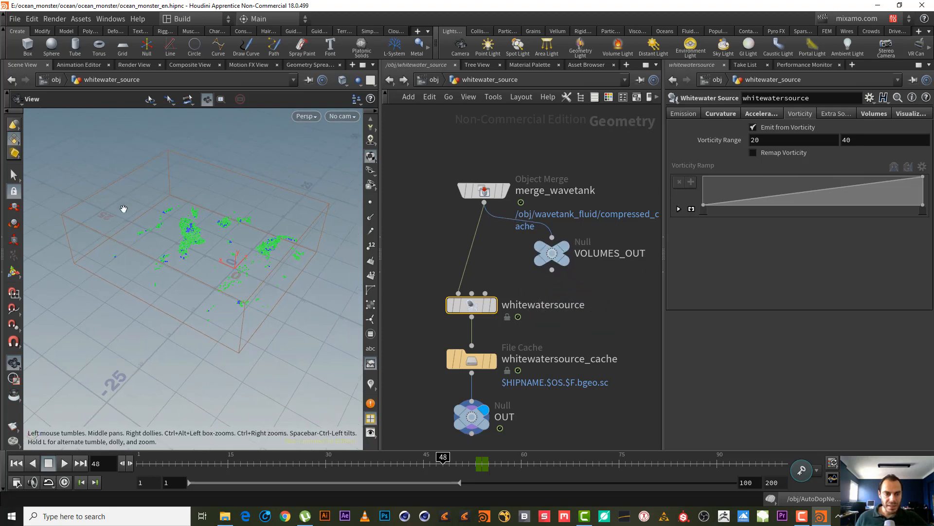
{"action": "left_click_drag", "start_coordinate": [255, 302], "coordinate": [266, 268]}
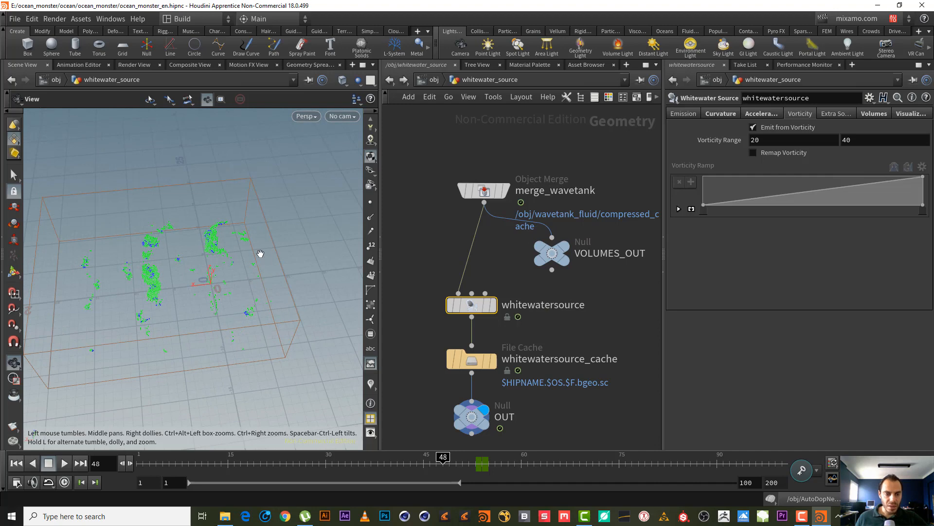
{"action": "left_click_drag", "start_coordinate": [265, 265], "coordinate": [221, 284]}
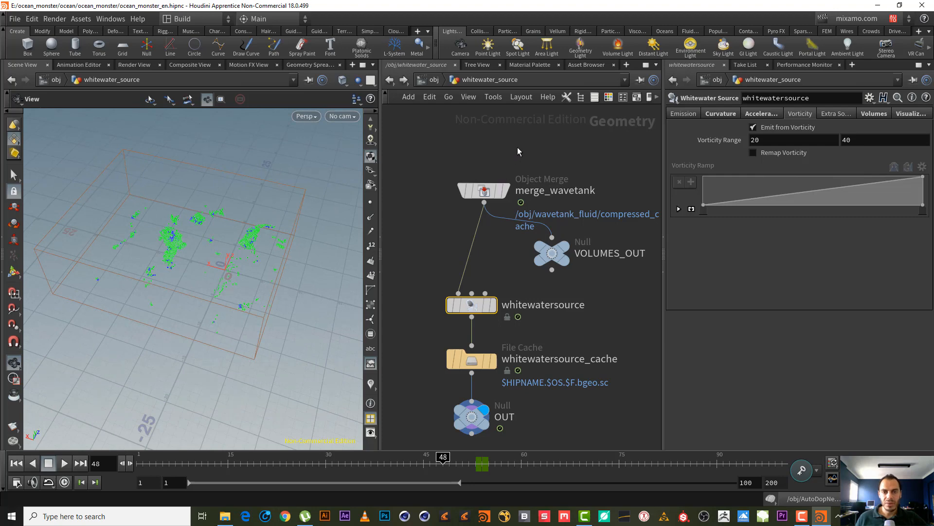
- Go up to the object level and open the wavetank_initial geometry network
{"action": "left_click", "coordinate": [434, 79]}
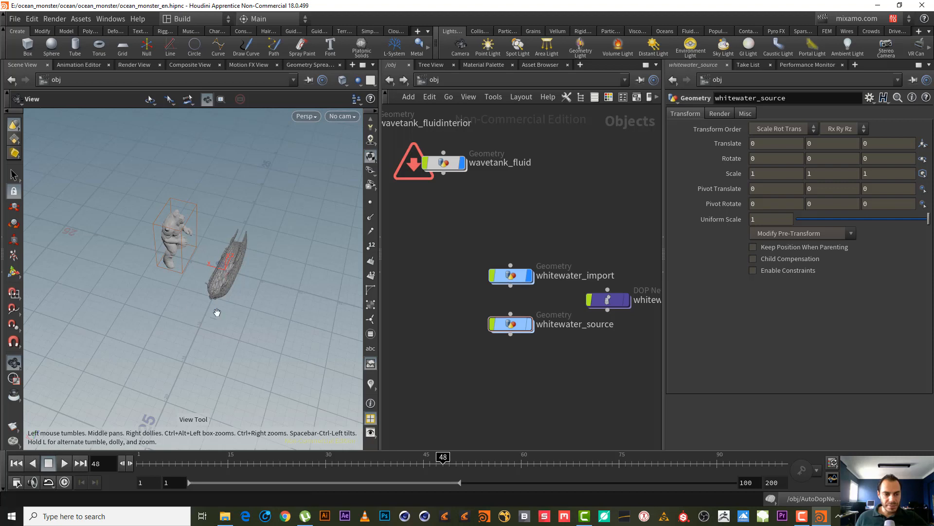
{"action": "key", "text": "ctrl+Up"}
{"action": "middle_click_drag", "start_coordinate": [632, 236], "coordinate": [633, 237]}
{"action": "middle_click_drag", "start_coordinate": [569, 239], "coordinate": [492, 320]}
{"action": "double_click", "coordinate": [495, 243]}
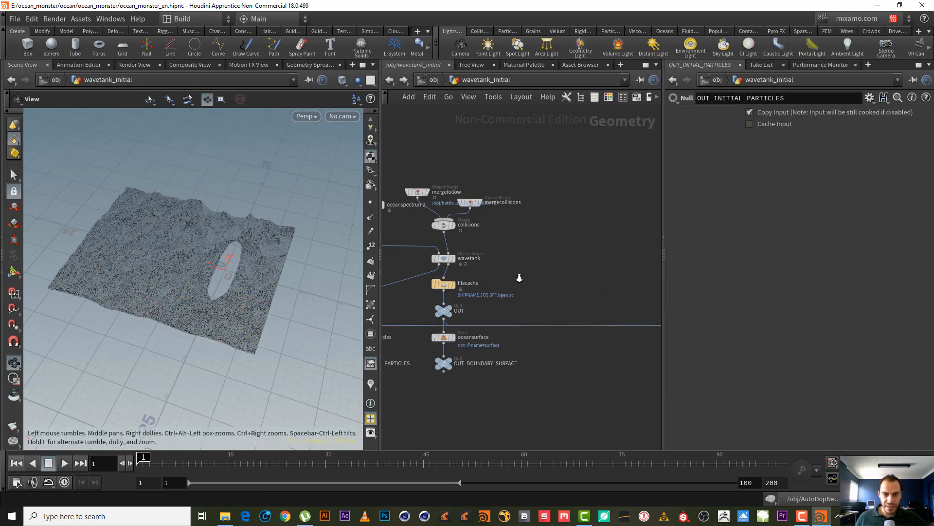
- Add a Box node beside the wavetank node in wavetank_initial
{"action": "scroll", "coordinate": [503, 266], "scroll_direction": "up", "scroll_amount": 2}
{"action": "left_click", "coordinate": [421, 251]}
{"action": "key", "text": "Tab"}
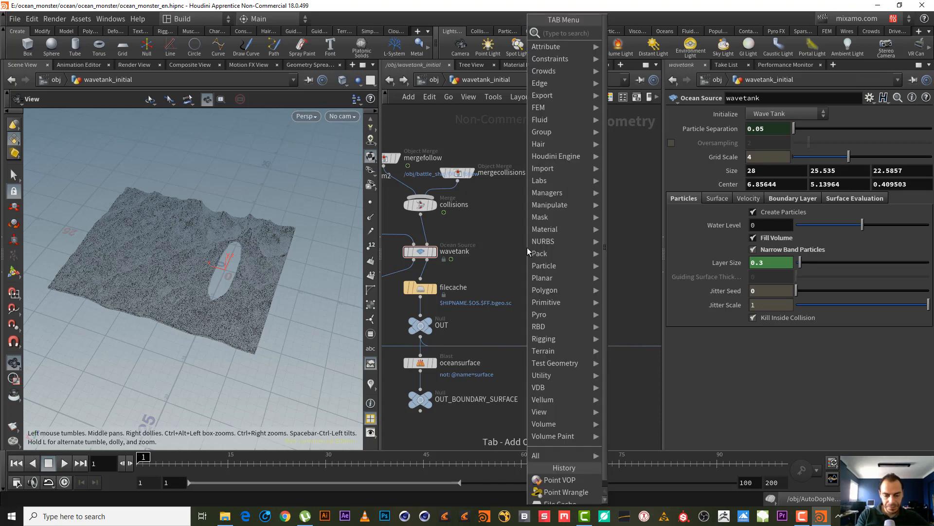
{"action": "type", "text": "box"}
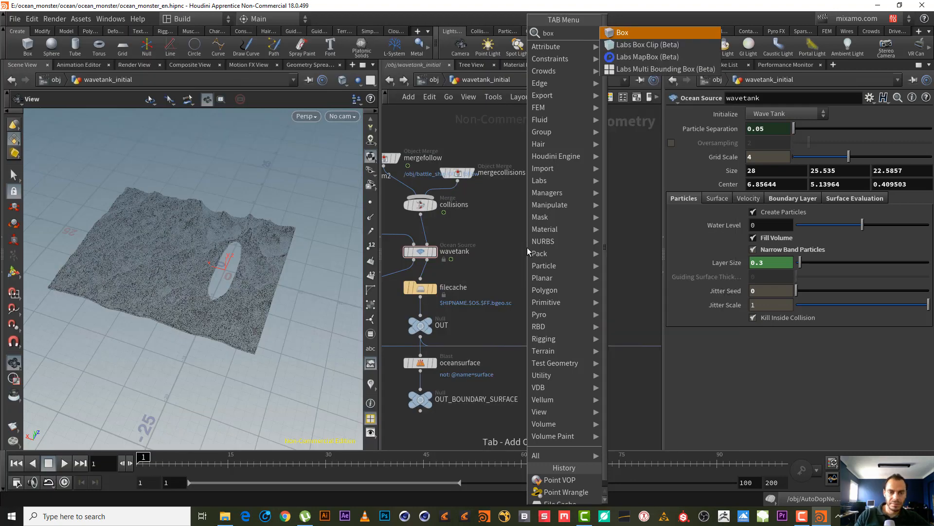
{"action": "key", "text": "Return"}
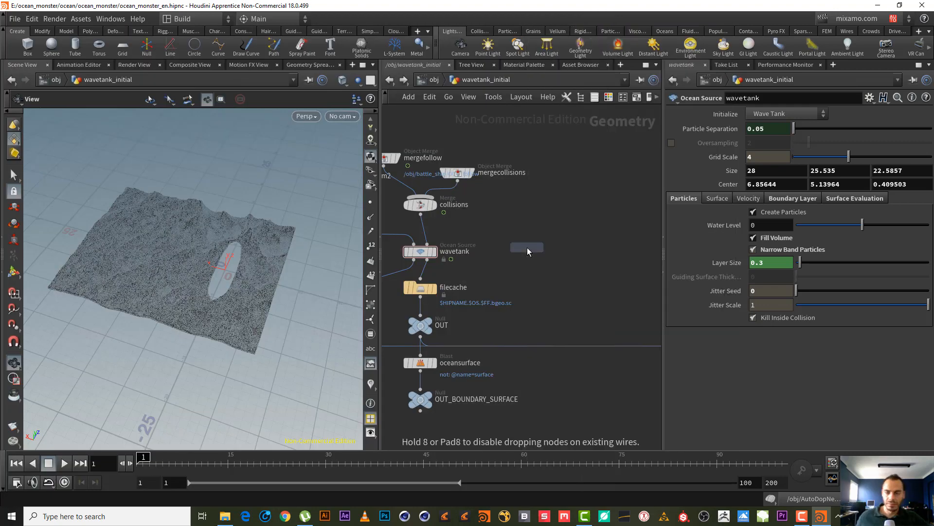
{"action": "left_click", "coordinate": [527, 247]}
{"action": "left_click_drag", "start_coordinate": [539, 252], "coordinate": [546, 264]}
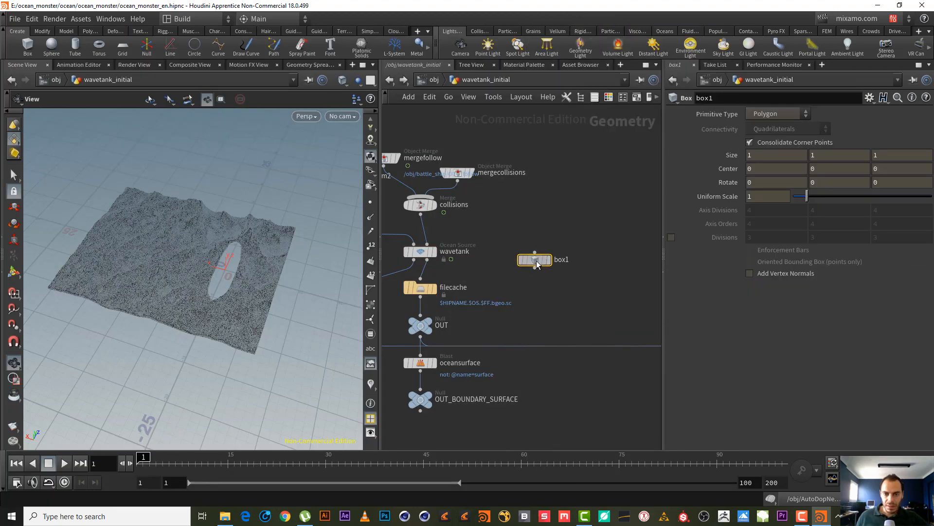
- Link the box's size to the wavetank node's size by pasting it as relative references
{"action": "left_click", "coordinate": [420, 251]}
{"action": "right_click", "coordinate": [731, 171]}
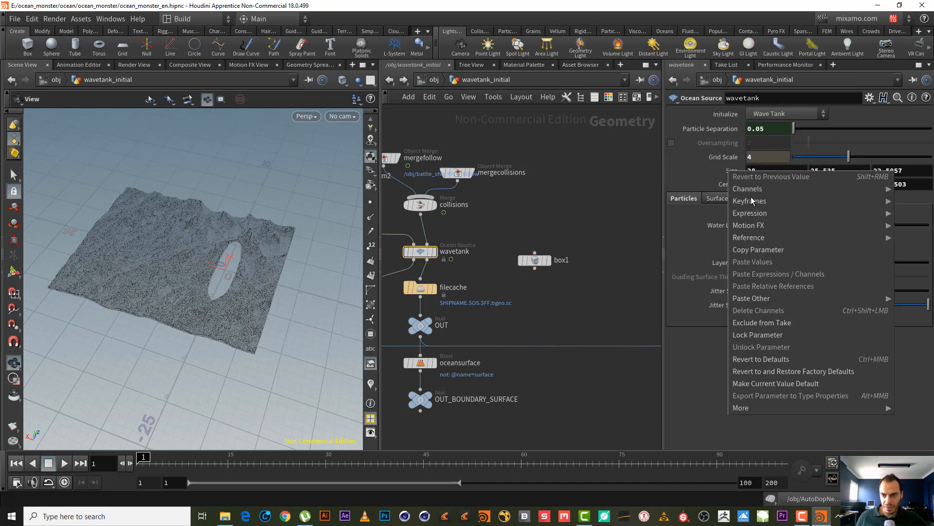
{"action": "left_click", "coordinate": [764, 245]}
{"action": "left_click_drag", "start_coordinate": [592, 241], "coordinate": [521, 281]}
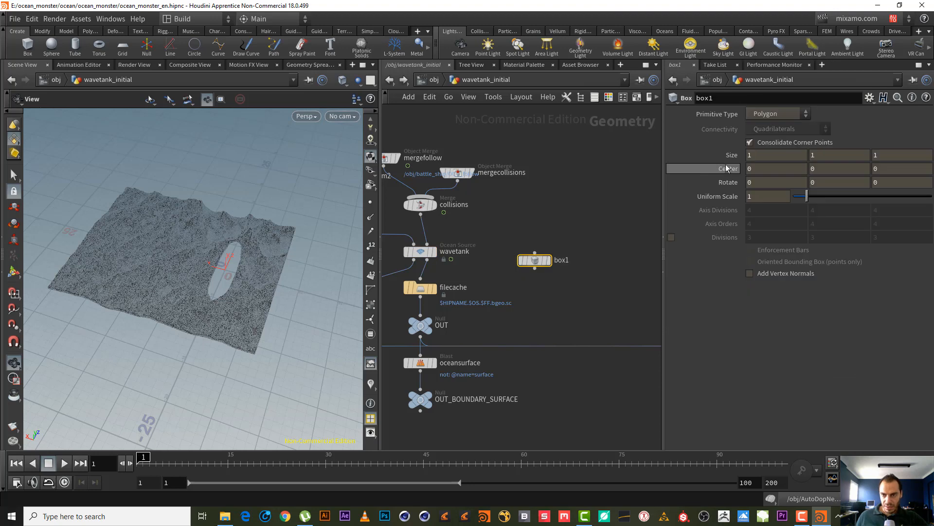
{"action": "right_click", "coordinate": [732, 156]}
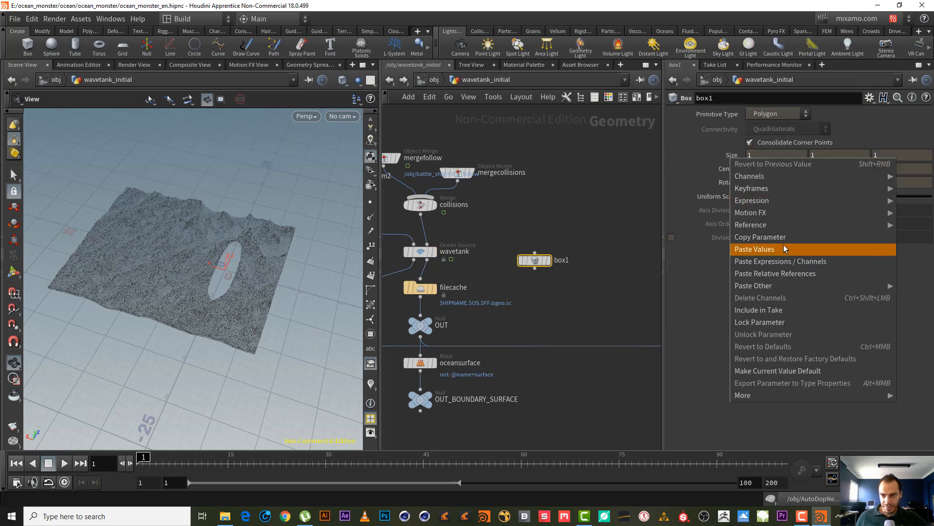
{"action": "left_click", "coordinate": [809, 273]}
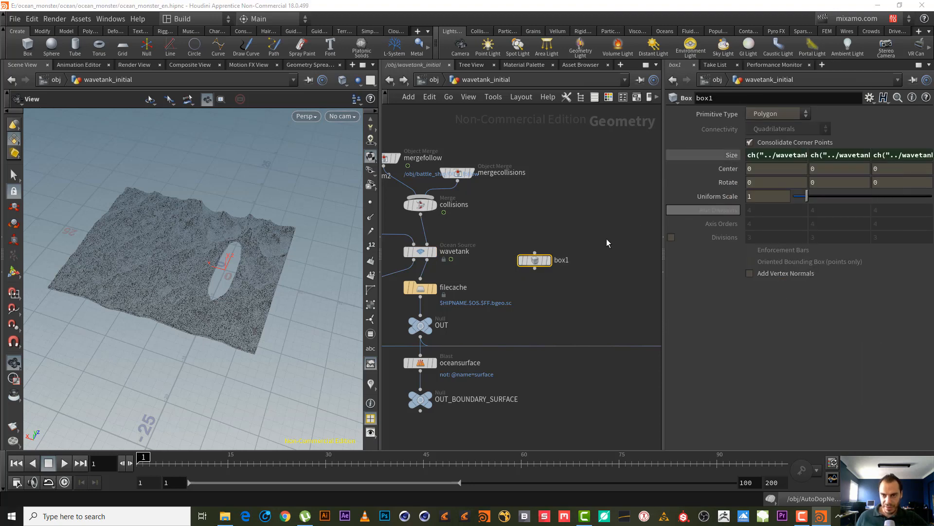
- Link the box's center to the wavetank node's center by pasting it as relative references
{"action": "left_click", "coordinate": [421, 252]}
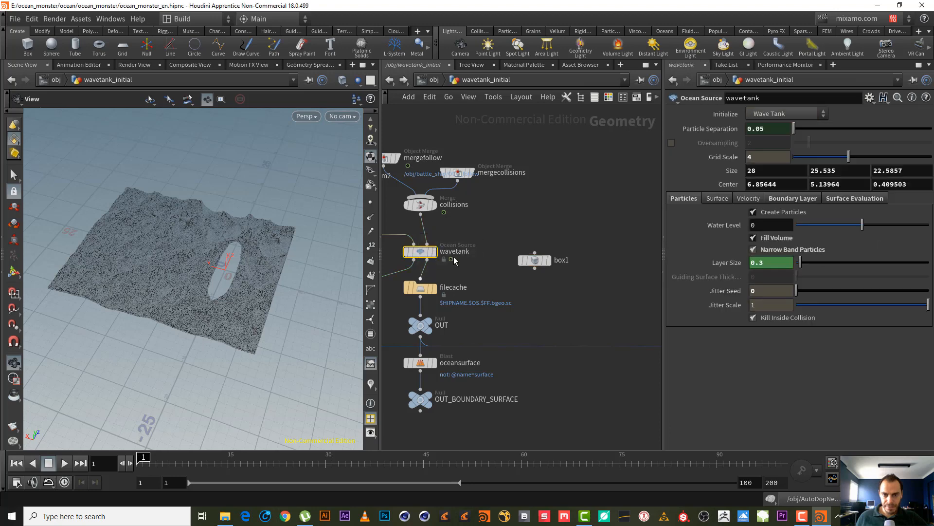
{"action": "right_click", "coordinate": [735, 183]}
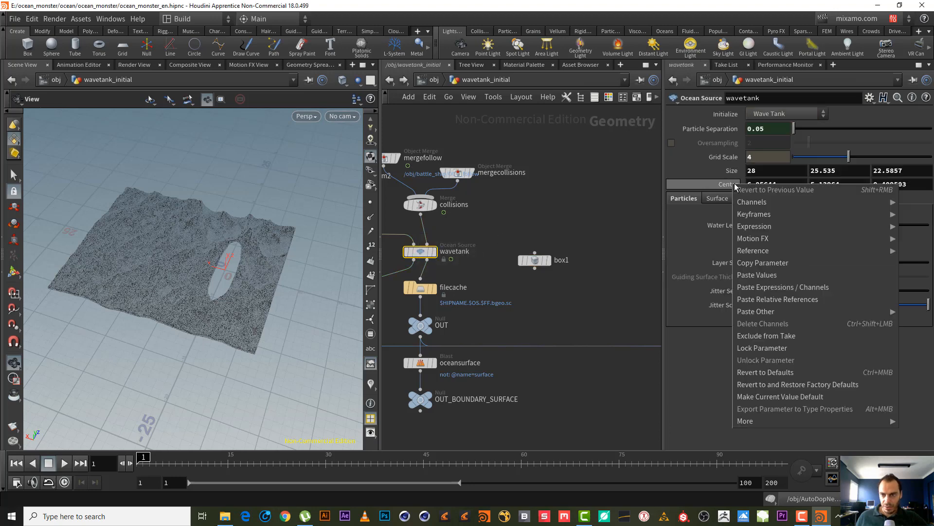
{"action": "left_click", "coordinate": [867, 263]}
{"action": "left_click", "coordinate": [535, 260]}
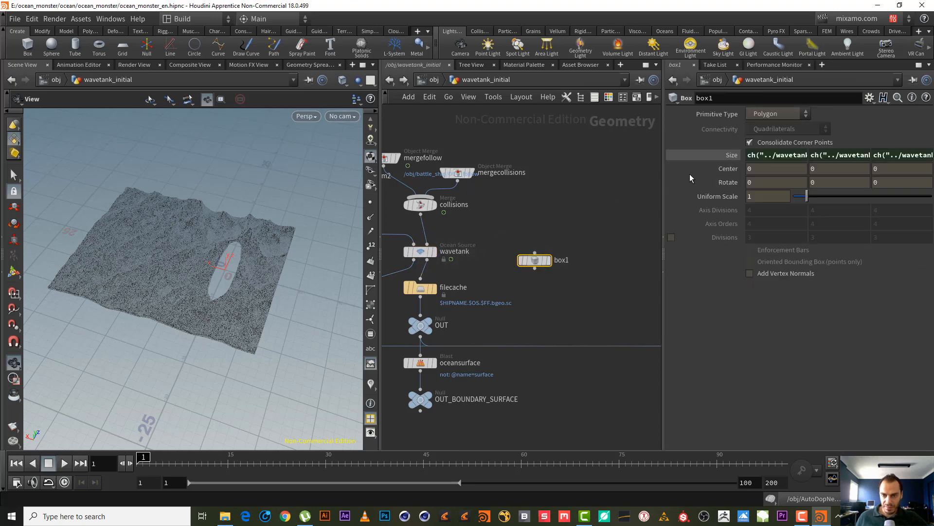
{"action": "right_click", "coordinate": [731, 173]}
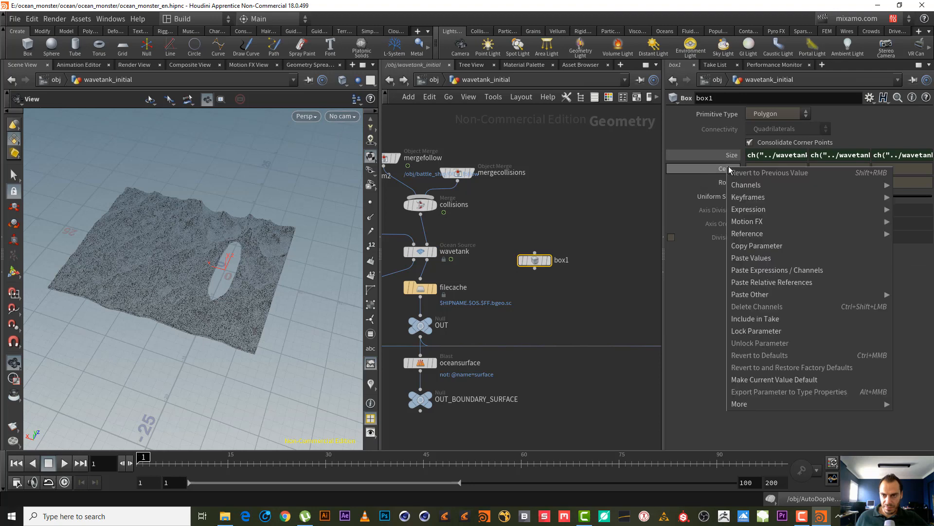
{"action": "left_click", "coordinate": [807, 281]}
{"action": "left_click_drag", "start_coordinate": [604, 224], "coordinate": [532, 280]}
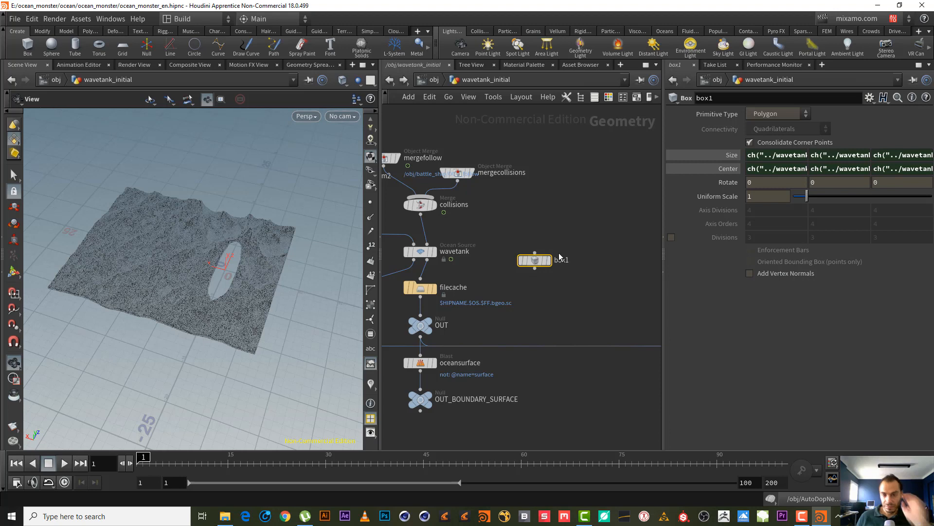
{"action": "mouse_move", "coordinate": [530, 262]}
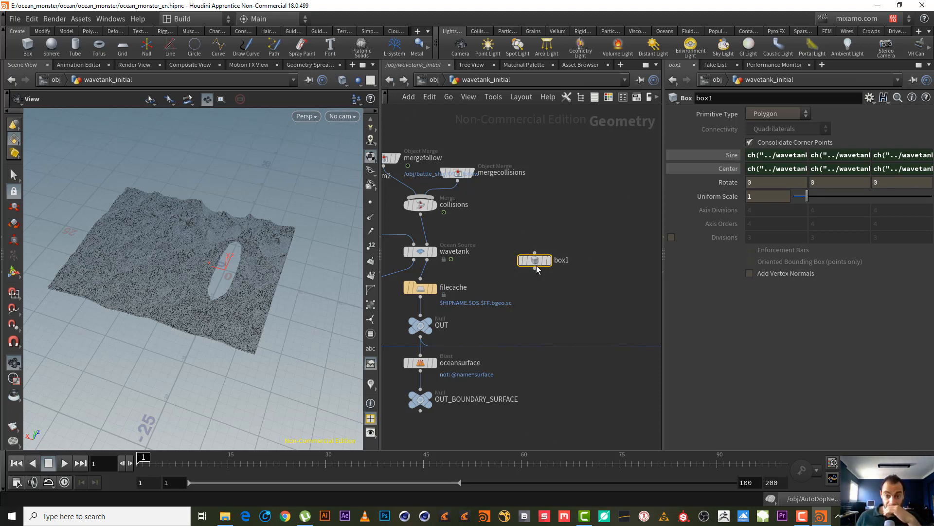
{"action": "double_click", "coordinate": [560, 260]}
{"action": "left_click", "coordinate": [541, 301]}
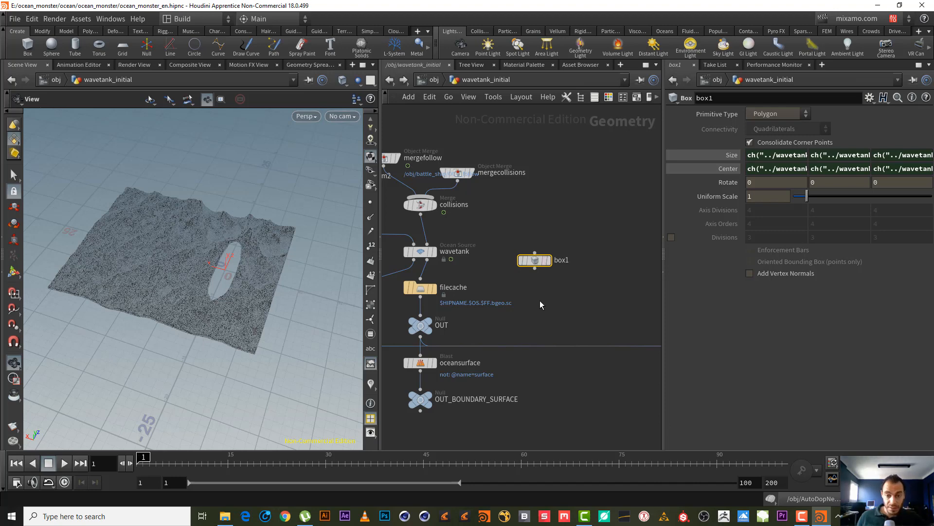
{"action": "left_click", "coordinate": [535, 268]}
{"action": "left_click", "coordinate": [537, 291]}
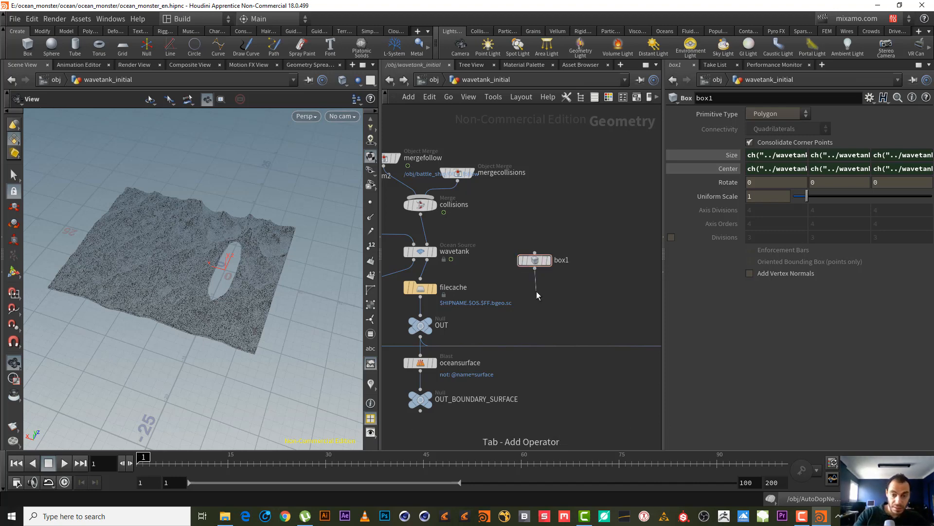
{"action": "key", "text": "Escape"}
{"action": "key", "text": "u"}
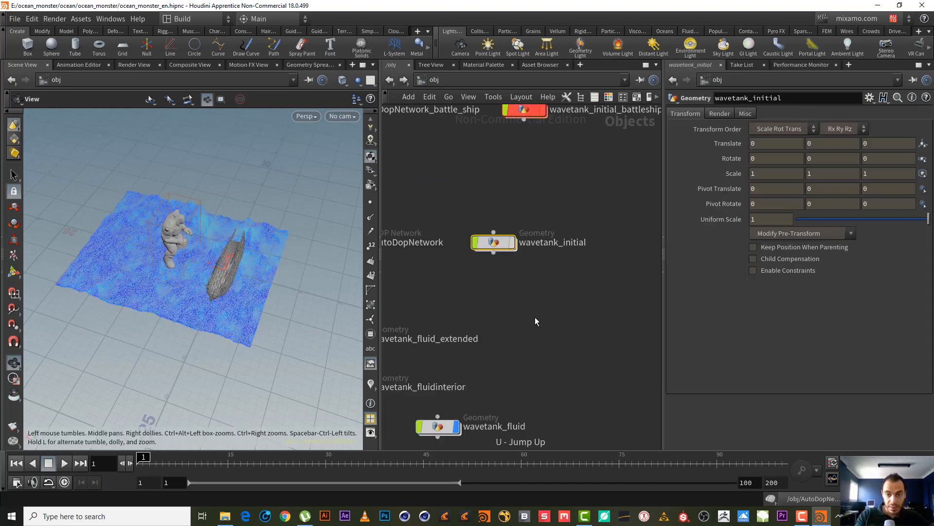
{"action": "key", "text": "Tab"}
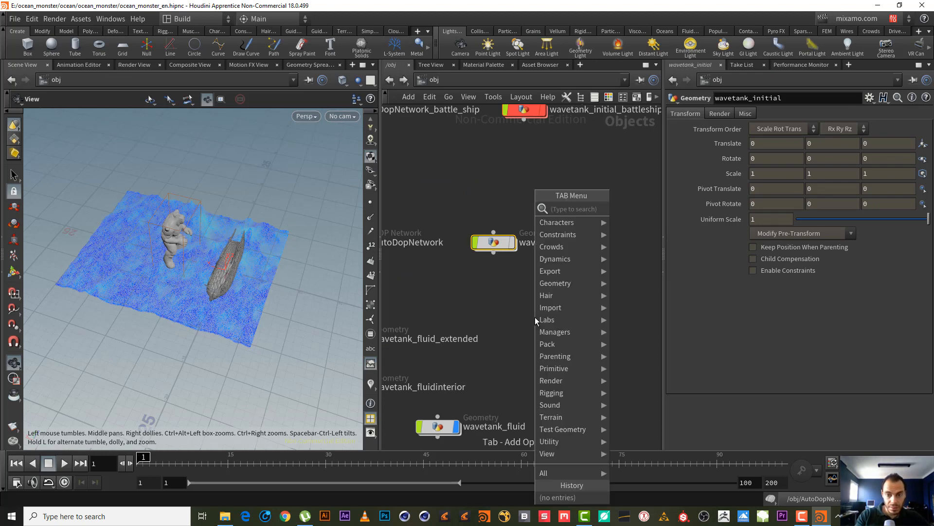
{"action": "left_click", "coordinate": [462, 287]}
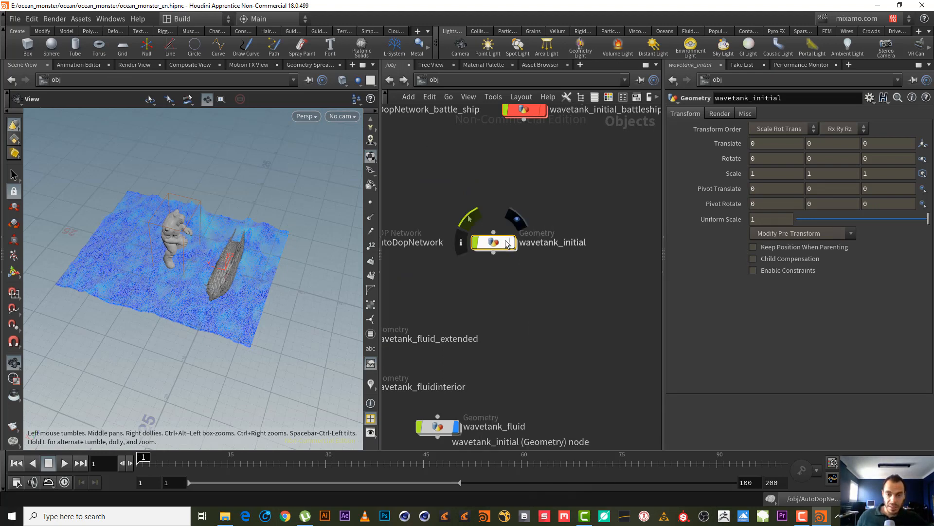
{"action": "double_click", "coordinate": [496, 242]}
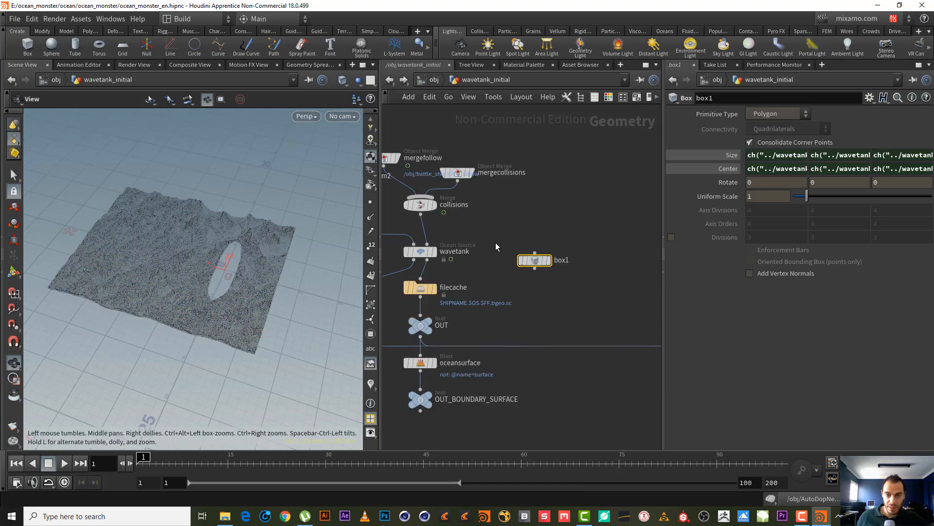
- Add a Null node wired to the output of the box1 node in wavetank_initial
{"action": "left_click", "coordinate": [539, 274]}
{"action": "key", "text": "Tab"}
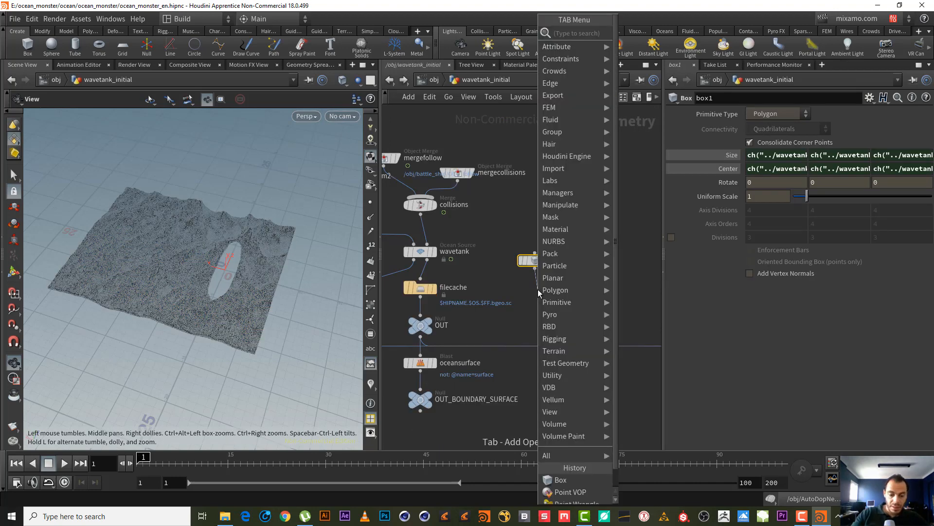
{"action": "type", "text": "null"}
{"action": "key", "text": "Return"}
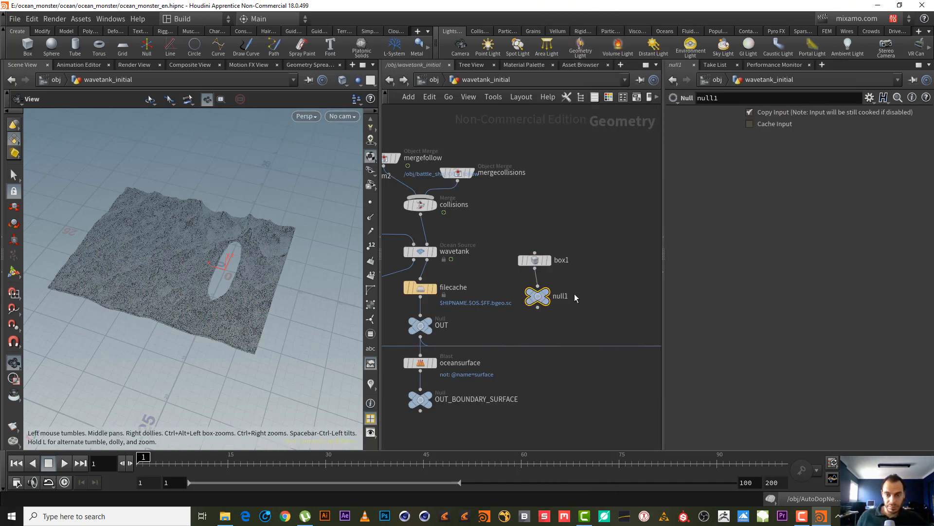
- Rename the Null node under box1 as OUT_BOX
{"action": "double_click", "coordinate": [574, 294]}
{"action": "double_click", "coordinate": [560, 293]}
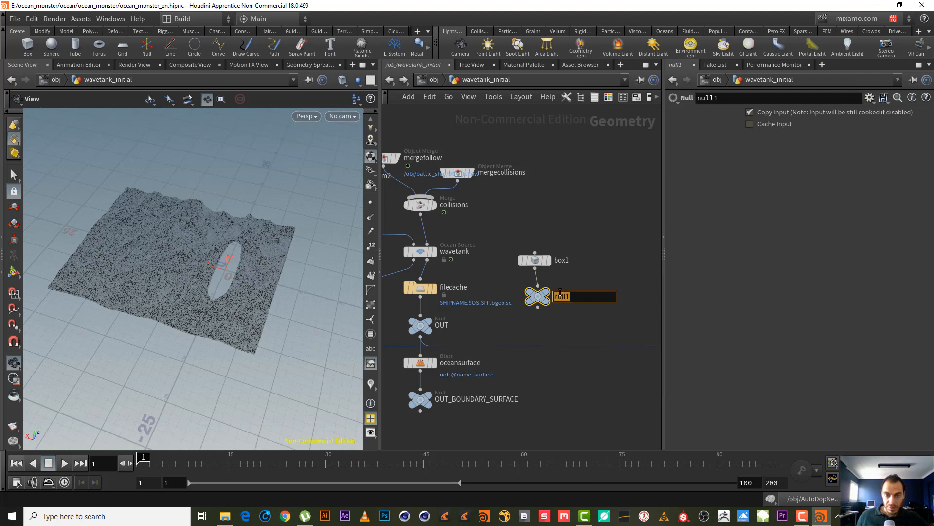
{"action": "left_click", "coordinate": [560, 295]}
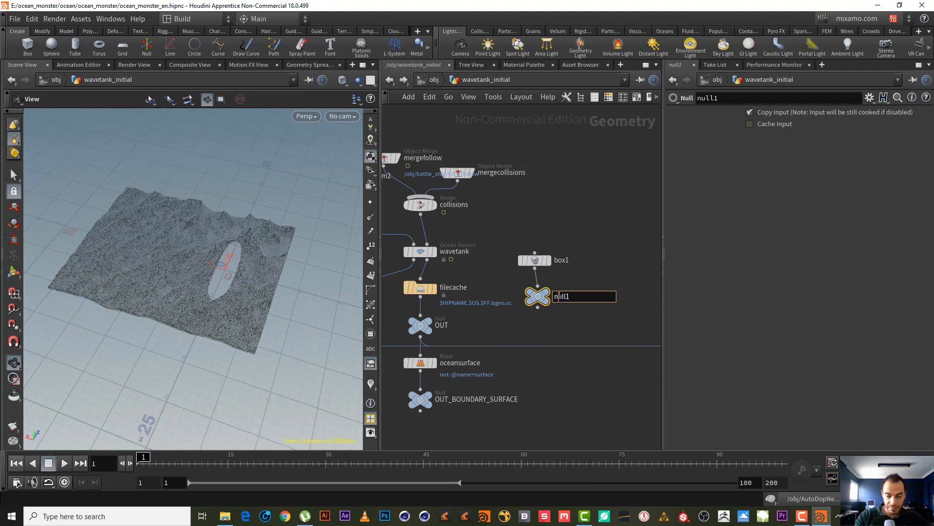
{"action": "double_click", "coordinate": [560, 295]}
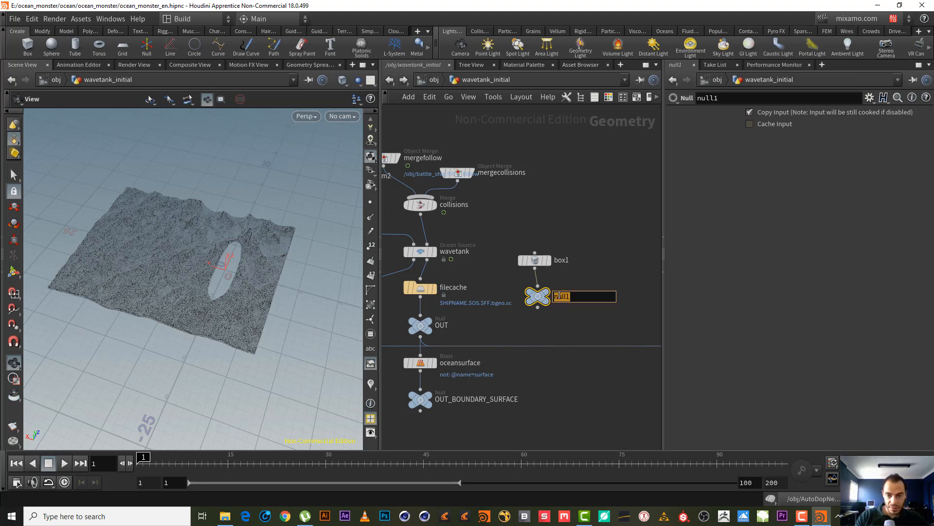
{"action": "type", "text": "out"}
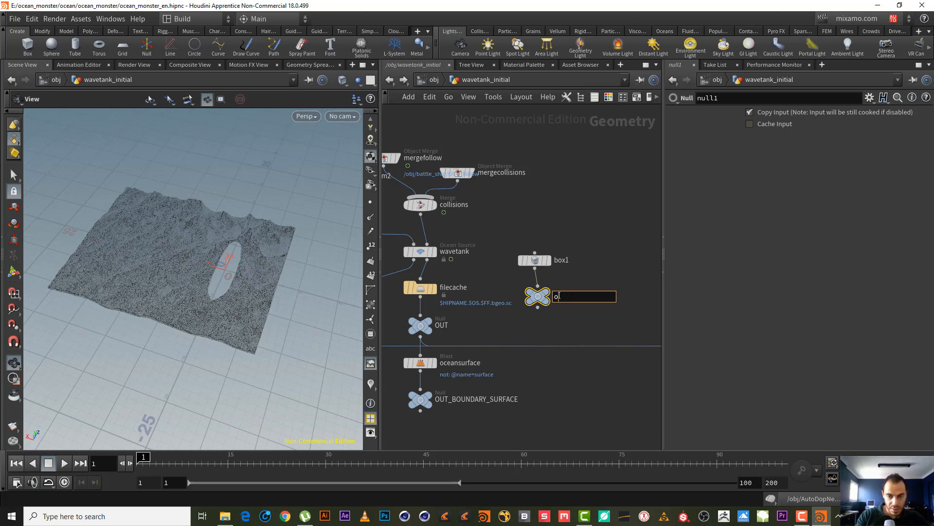
{"action": "type", "text": "UT_BOX"}
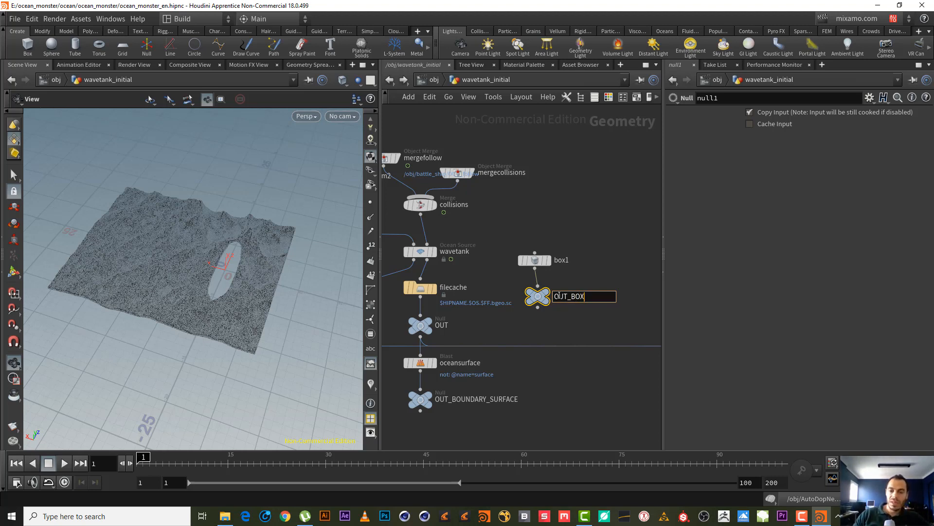
{"action": "key", "text": "Return"}
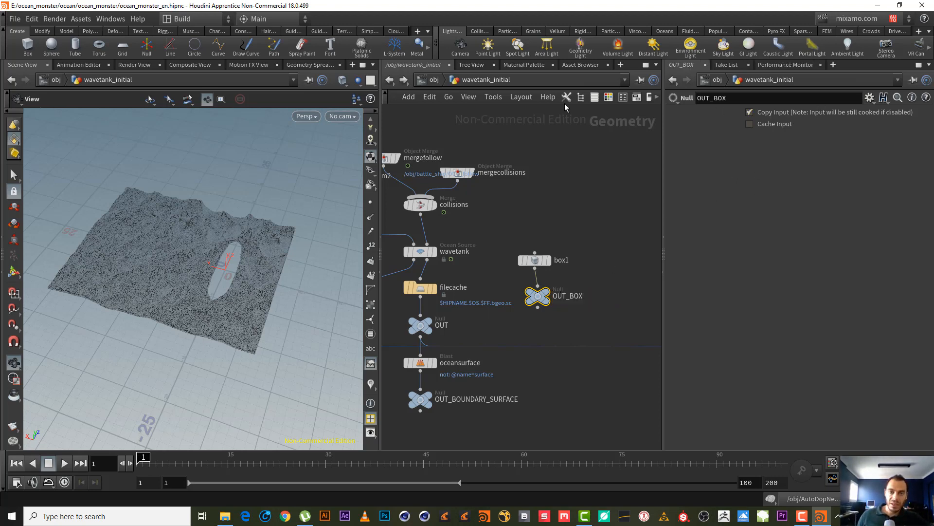
- Go back up to the object level and open the whitewater_source geometry network
{"action": "left_click", "coordinate": [389, 80]}
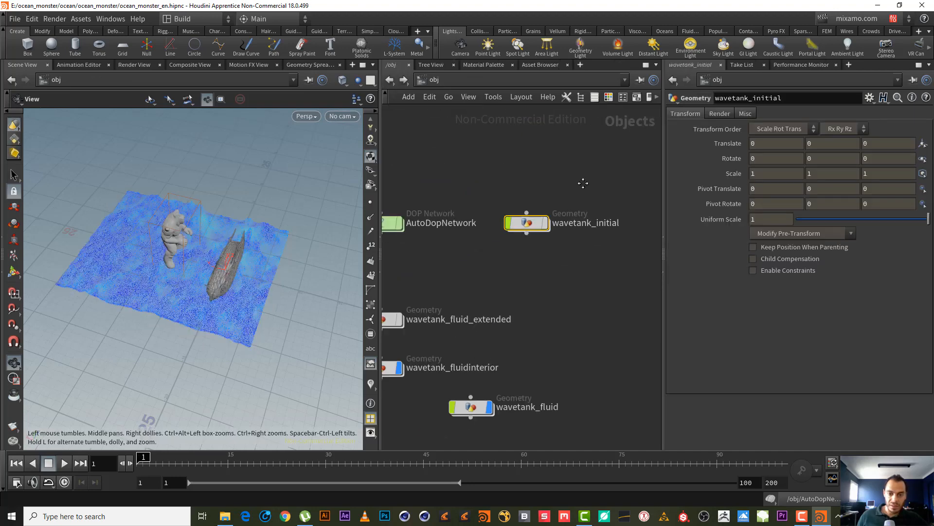
{"action": "middle_click_drag", "start_coordinate": [565, 344], "coordinate": [552, 189]}
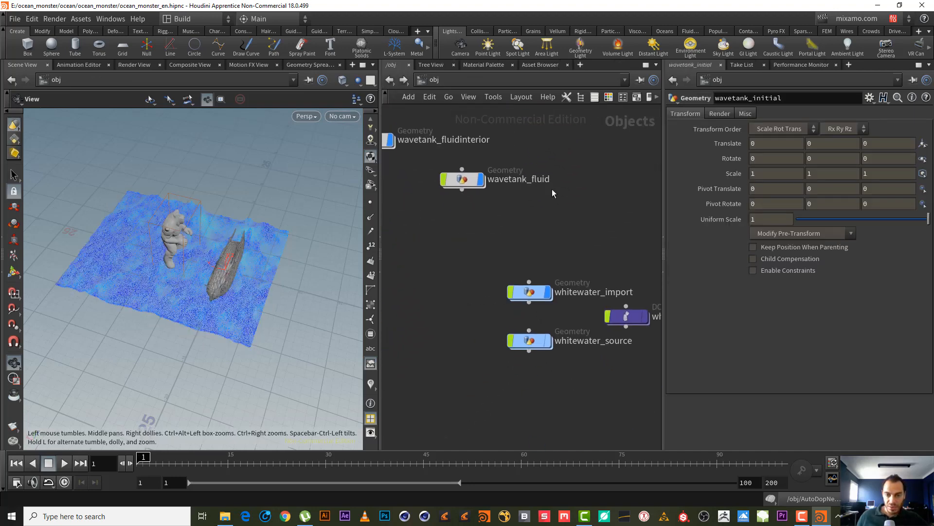
{"action": "middle_click_drag", "start_coordinate": [556, 360], "coordinate": [512, 354]}
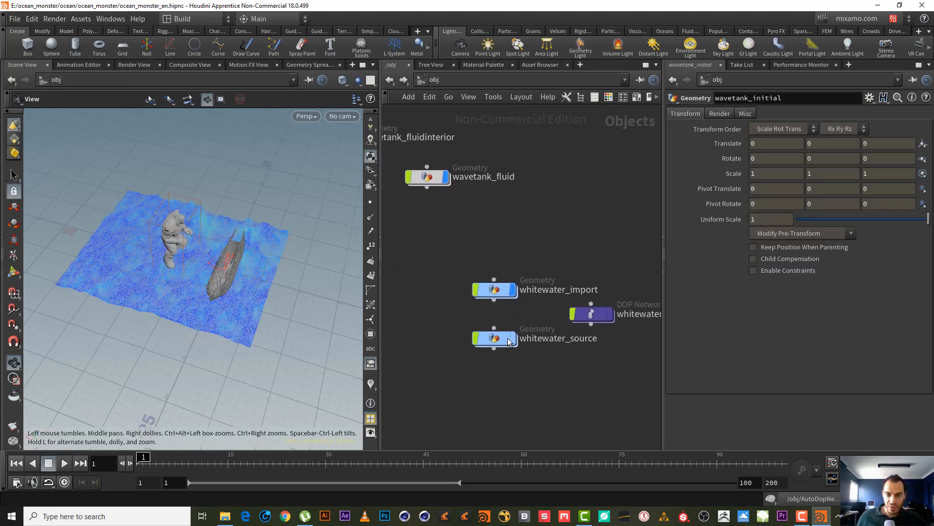
{"action": "double_click", "coordinate": [493, 339]}
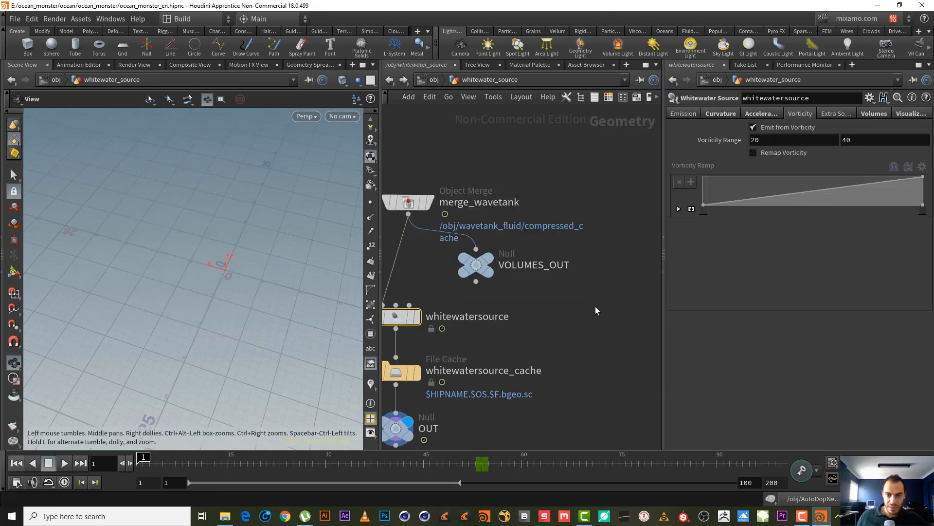
- Add an Object Merge node in free space beside the whitewatersource node
{"action": "key", "text": "Tab"}
{"action": "type", "text": "obj"}
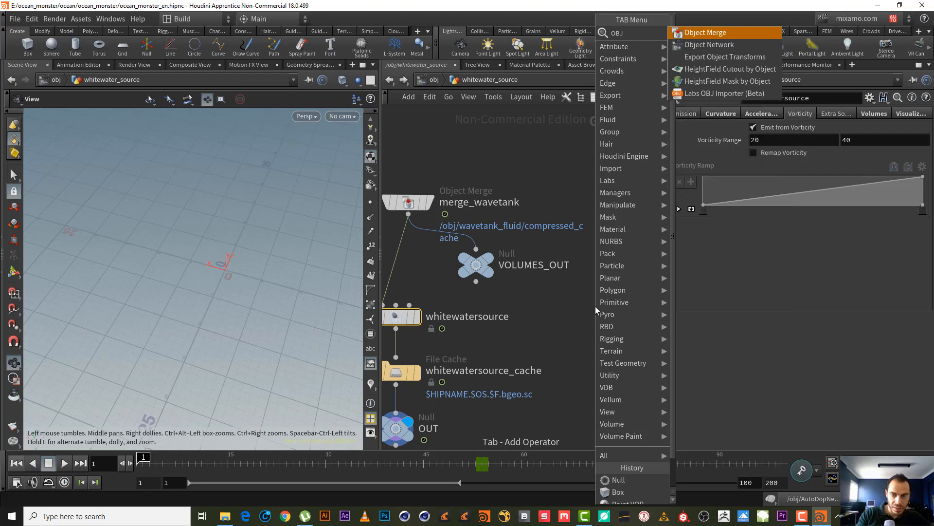
{"action": "key", "text": "Return"}
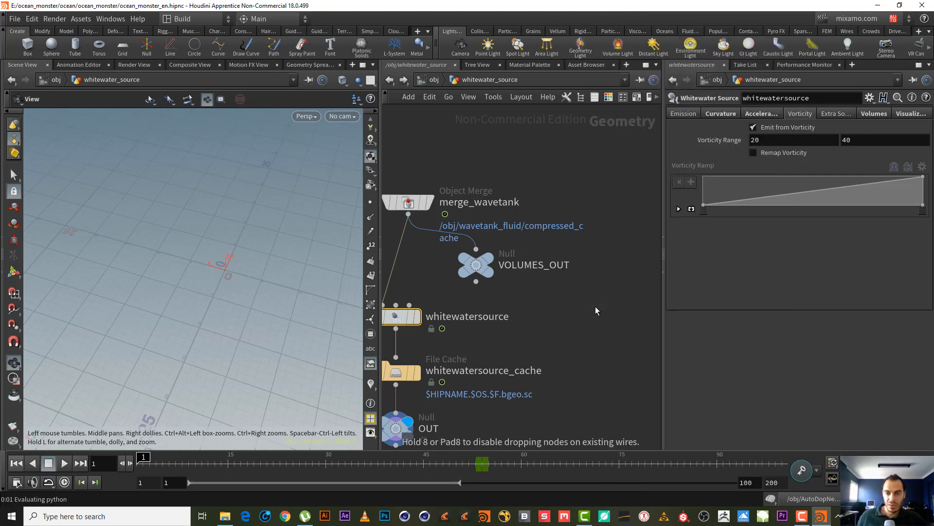
{"action": "left_click", "coordinate": [594, 305]}
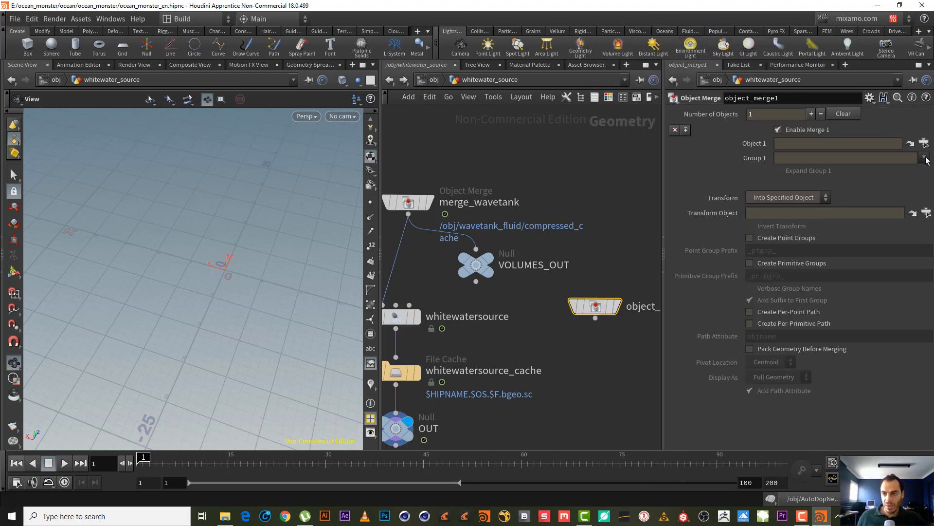
- Set the new Object Merge's Object 1 to /obj/wavetank_initial/OUT_BOX and display the merged box in the viewport
{"action": "left_click", "coordinate": [924, 143]}
{"action": "scroll", "coordinate": [925, 146], "scroll_direction": "up", "scroll_amount": 5}
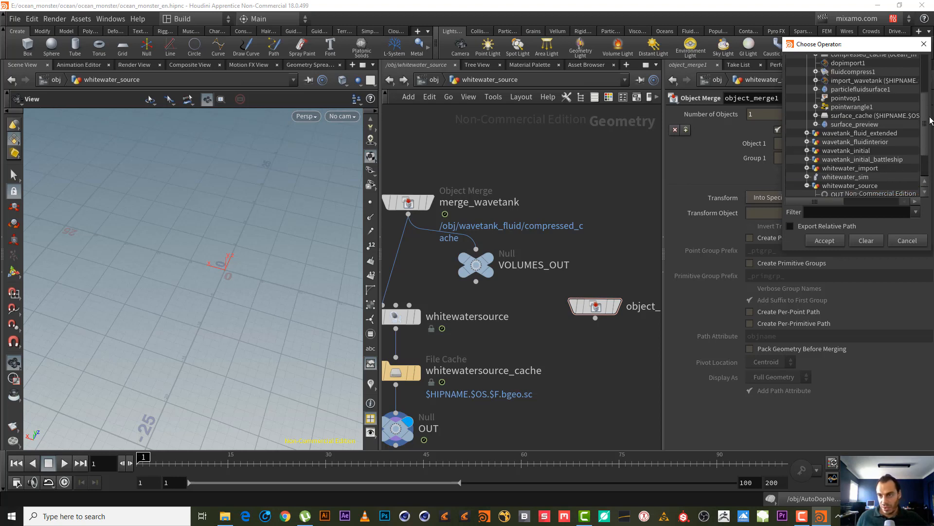
{"action": "left_click", "coordinate": [808, 120]}
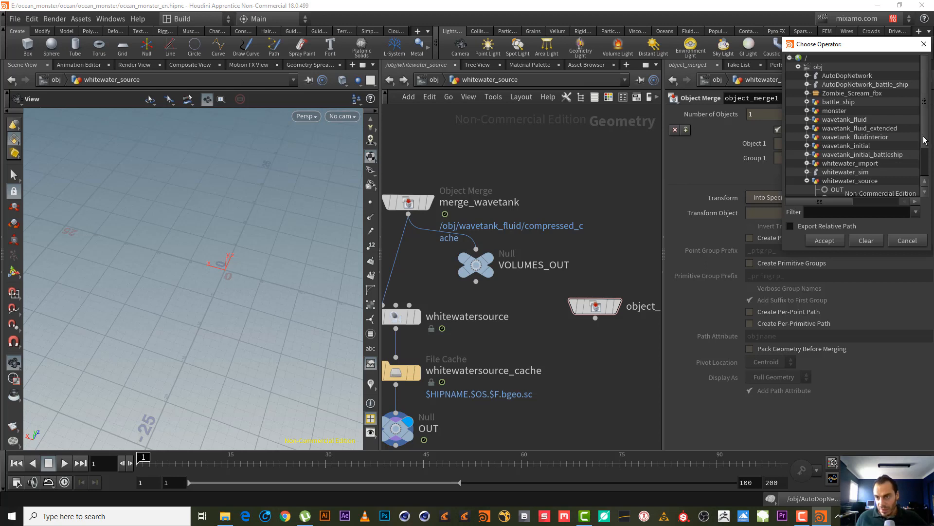
{"action": "left_click_drag", "start_coordinate": [924, 139], "coordinate": [923, 161]}
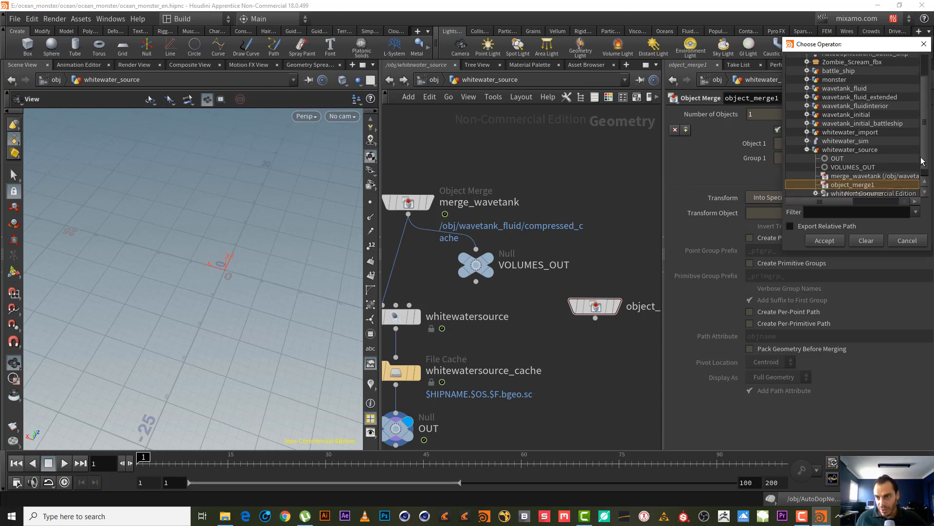
{"action": "left_click", "coordinate": [854, 116]}
{"action": "left_click", "coordinate": [808, 115]}
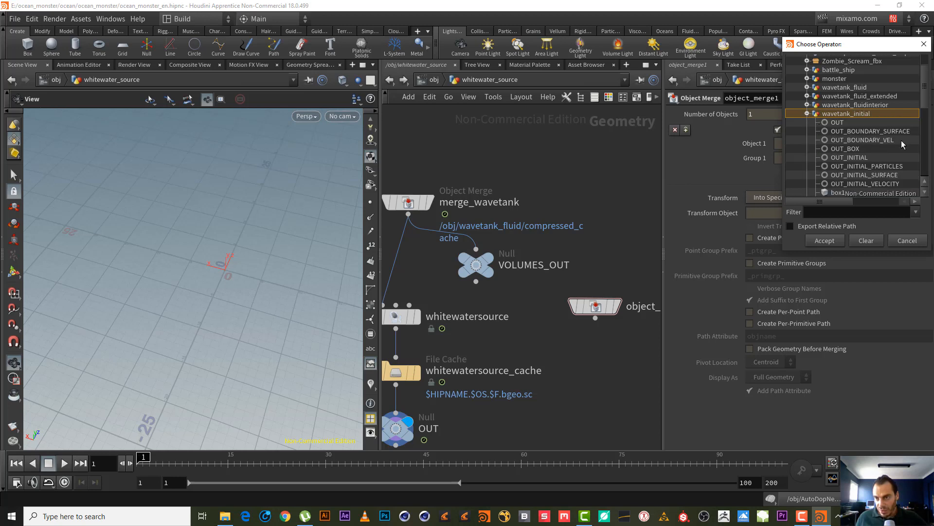
{"action": "double_click", "coordinate": [852, 149]}
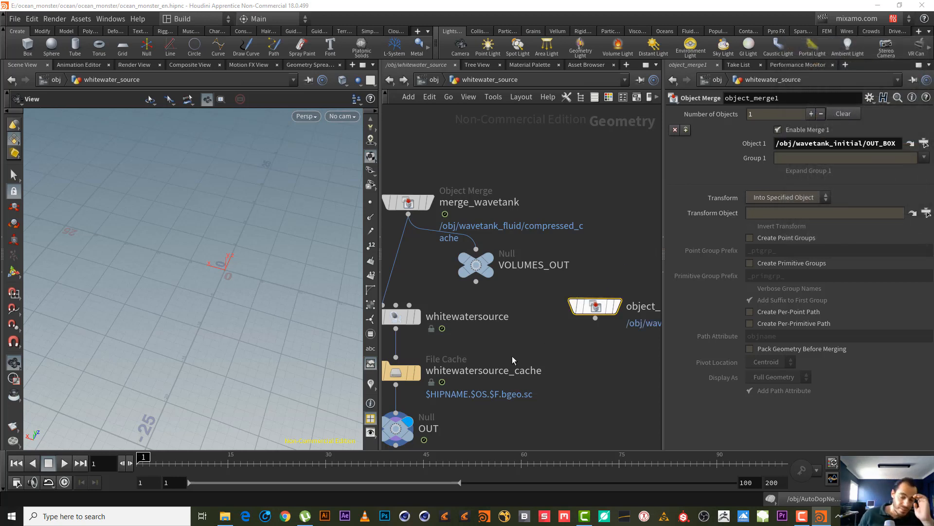
{"action": "left_click", "coordinate": [617, 307]}
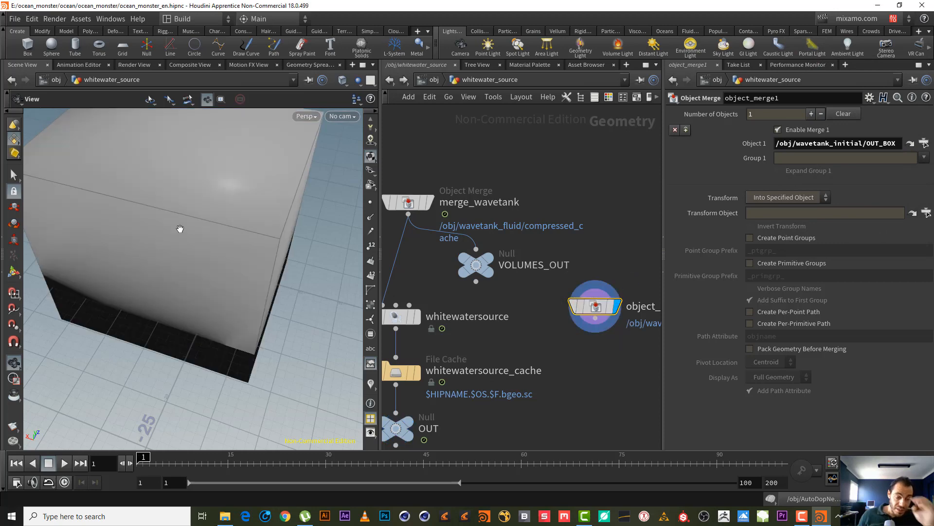
{"action": "scroll", "coordinate": [212, 236], "scroll_direction": "down", "scroll_amount": 5}
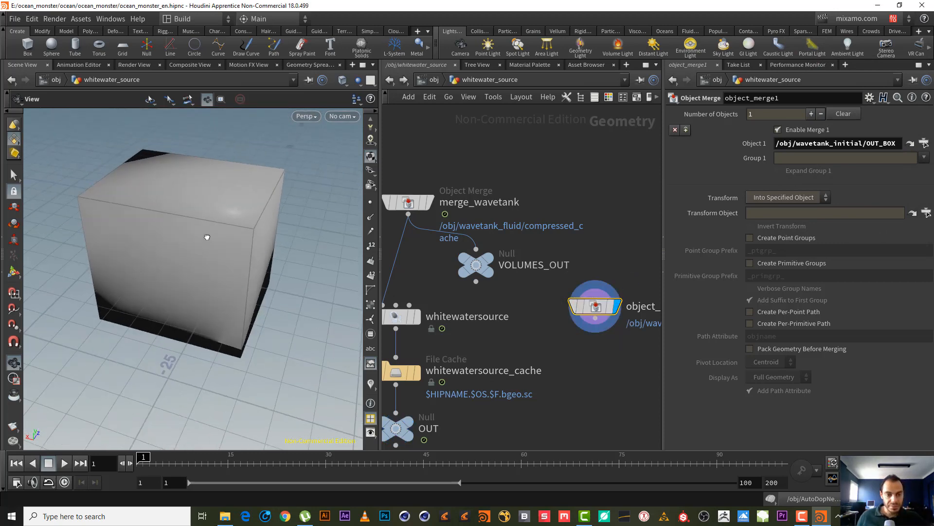
- Add a Bound node wired below the box's Object Merge and turn on its display
{"action": "left_click", "coordinate": [595, 318]}
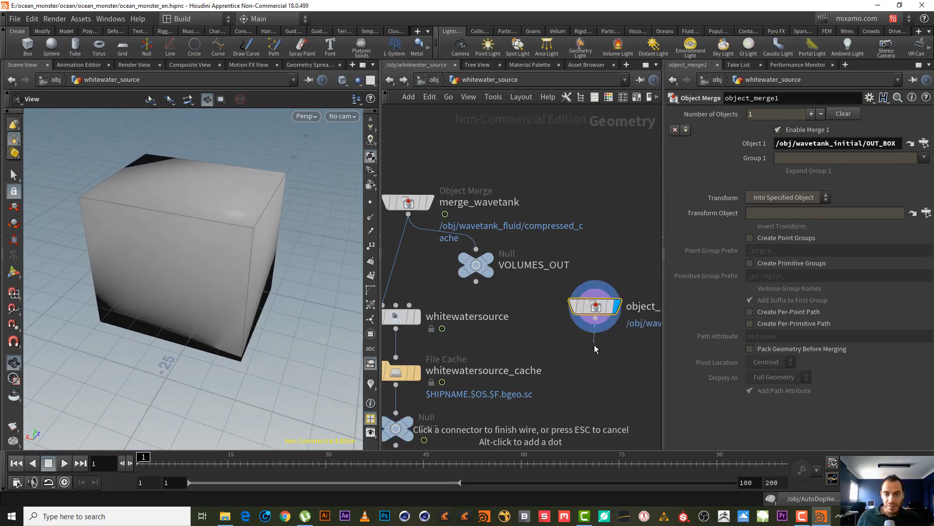
{"action": "key", "text": "Tab"}
{"action": "type", "text": "bou"}
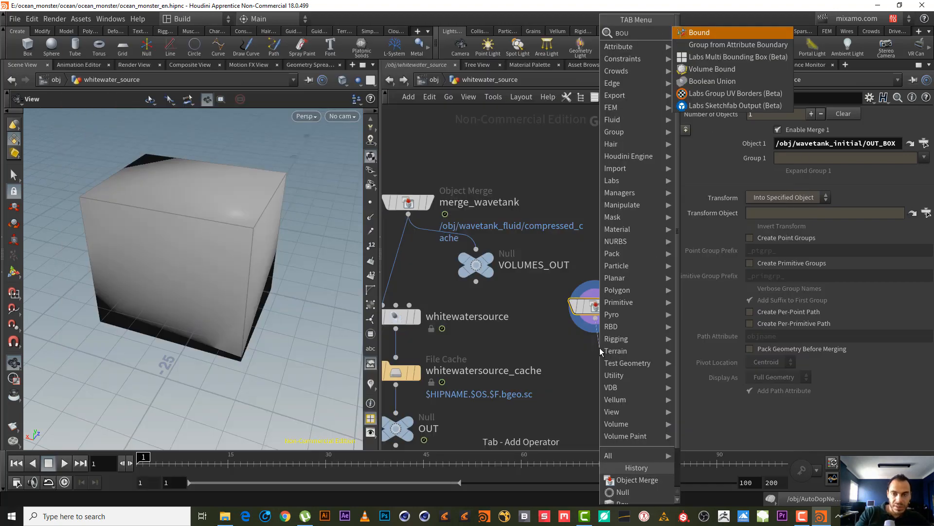
{"action": "key", "text": "Return"}
{"action": "left_click", "coordinate": [600, 348]}
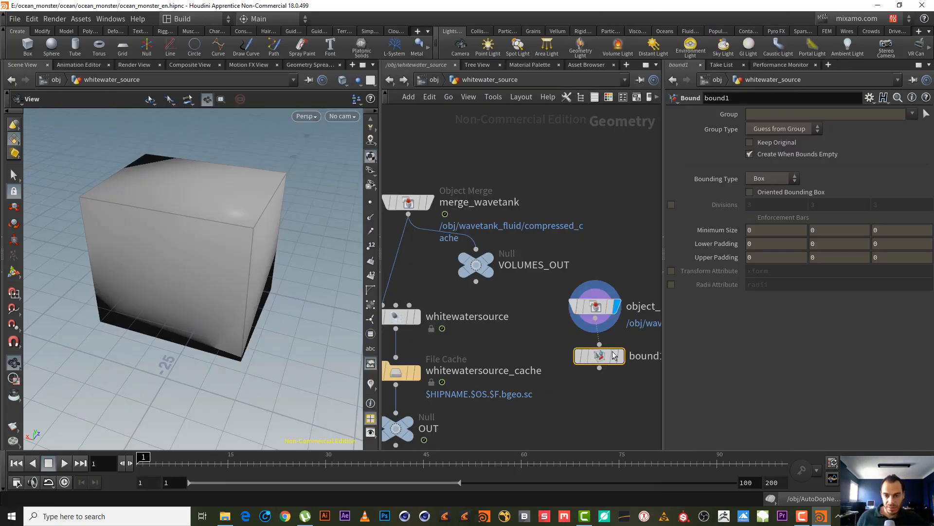
{"action": "left_click", "coordinate": [621, 356]}
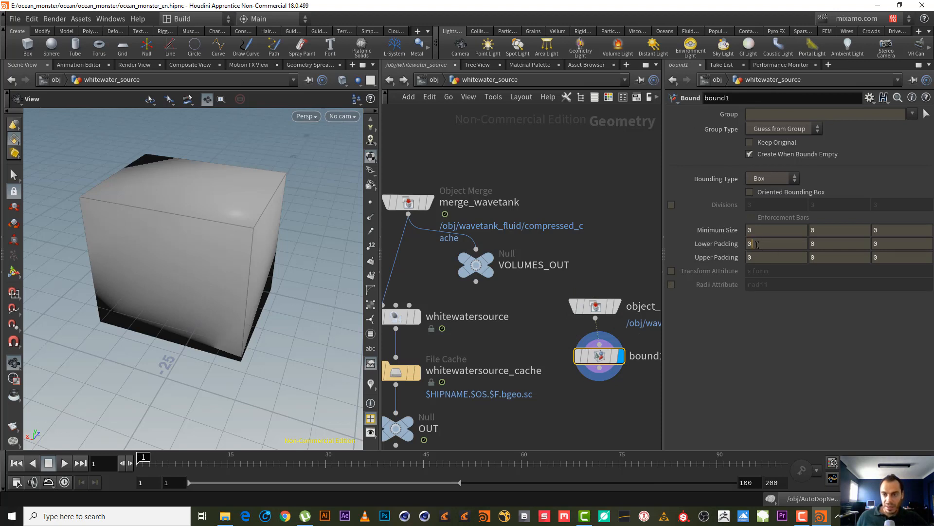
- Try a negative X lower padding of -1 on the Bound node
{"action": "middle_click_drag", "start_coordinate": [758, 245], "coordinate": [784, 253]}
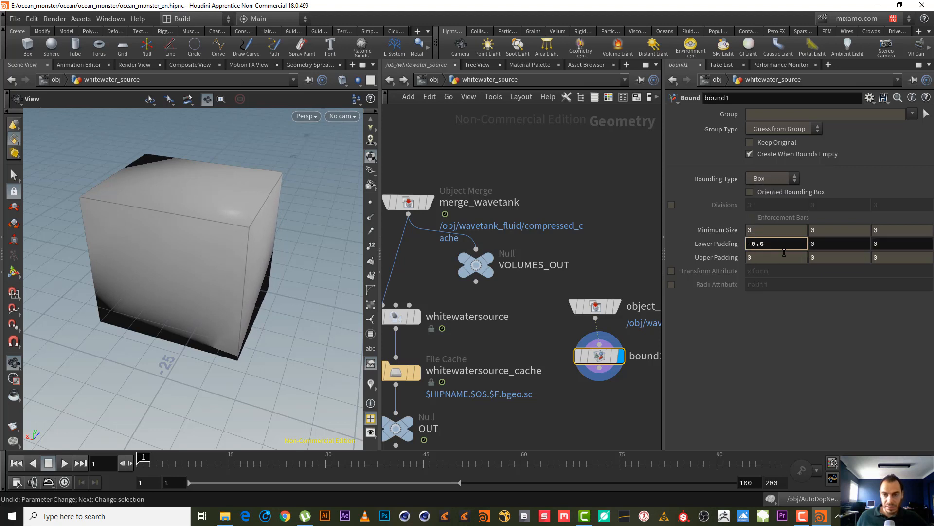
{"action": "key", "text": "ctrl+z"}
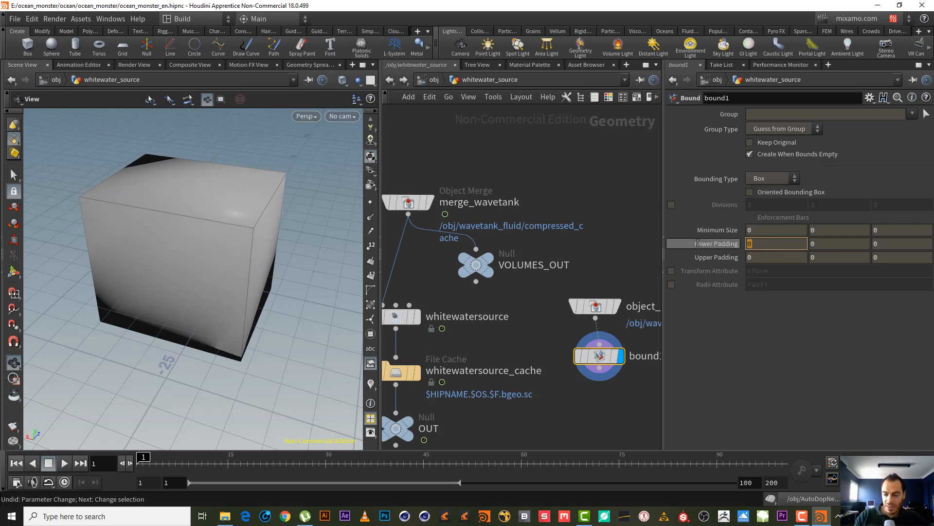
{"action": "type", "text": "-1"}
{"action": "key", "text": "Return"}
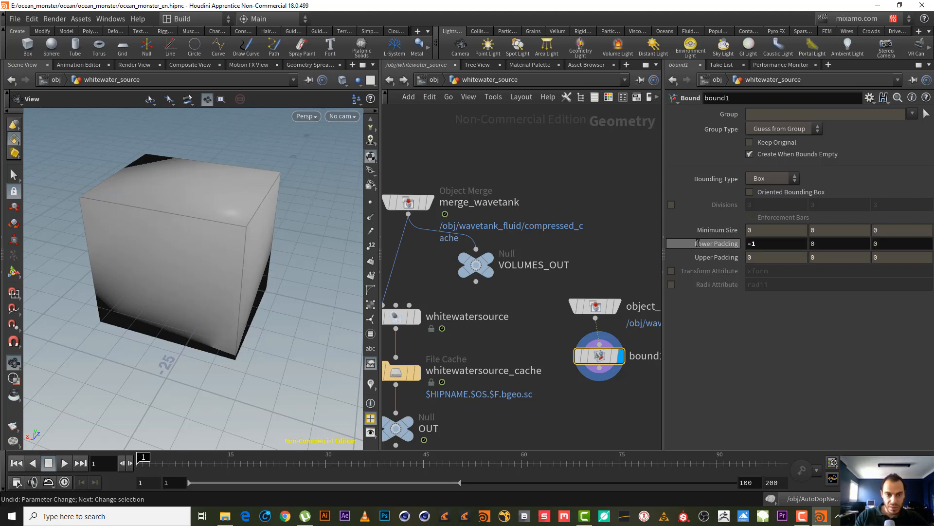
- Set the Bound node's X lower padding to .5
{"action": "left_click_drag", "start_coordinate": [758, 242], "coordinate": [650, 234]}
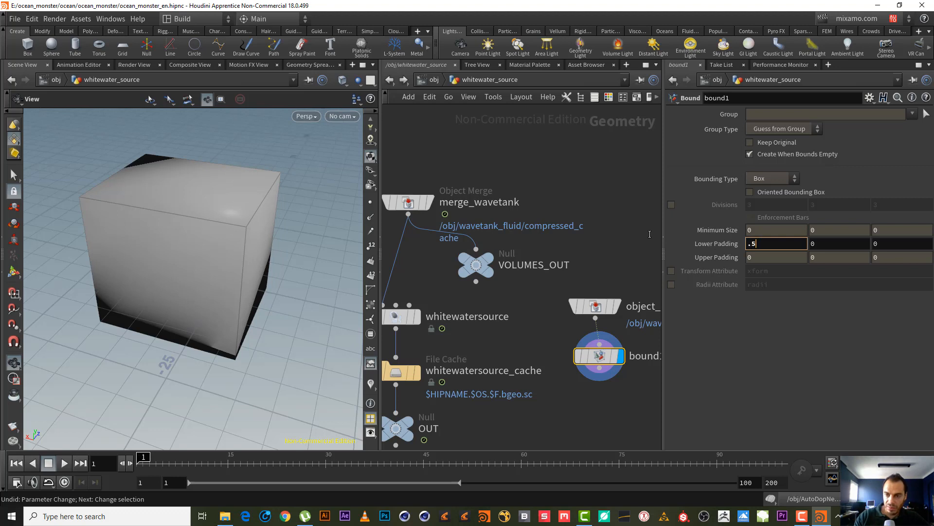
{"action": "key", "text": "Return"}
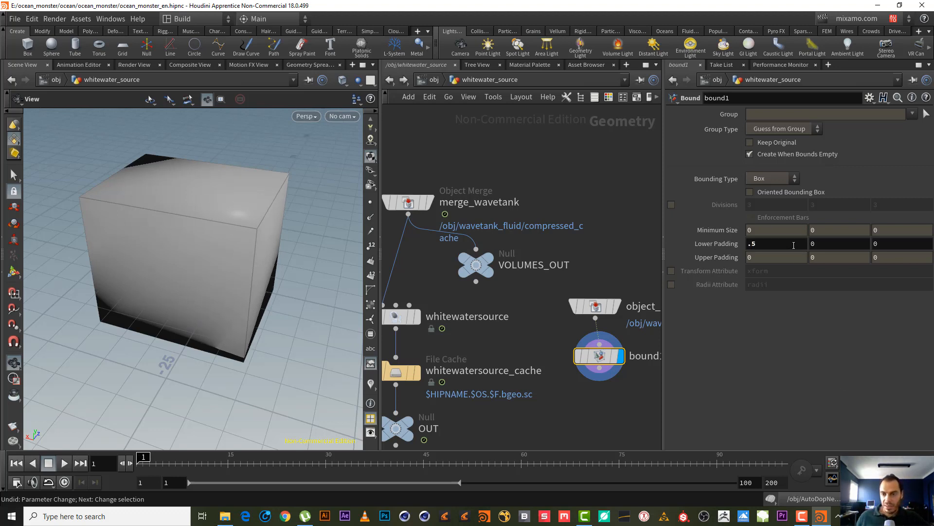
- Link the Bound node's Z lower padding and X and Z upper paddings to its X lower padding by relative reference
{"action": "right_click", "coordinate": [794, 245]}
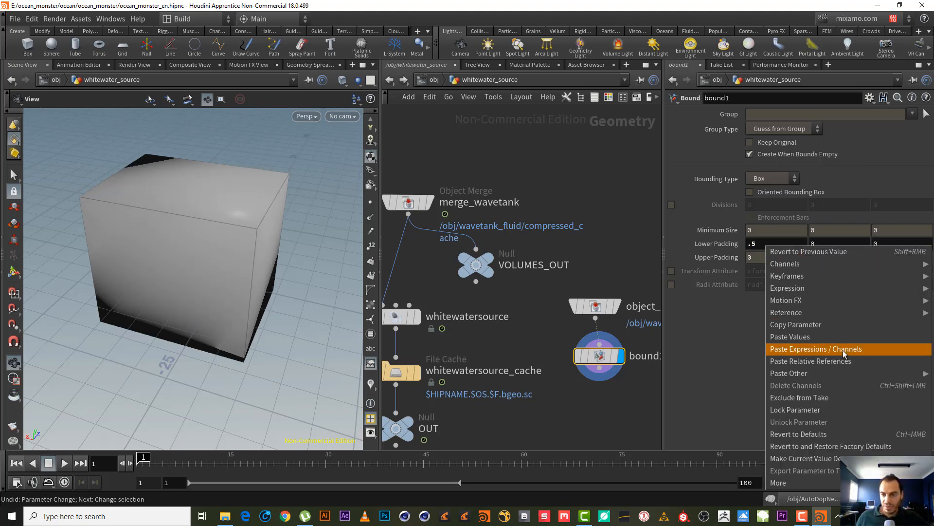
{"action": "left_click", "coordinate": [862, 324]}
{"action": "right_click", "coordinate": [906, 246]}
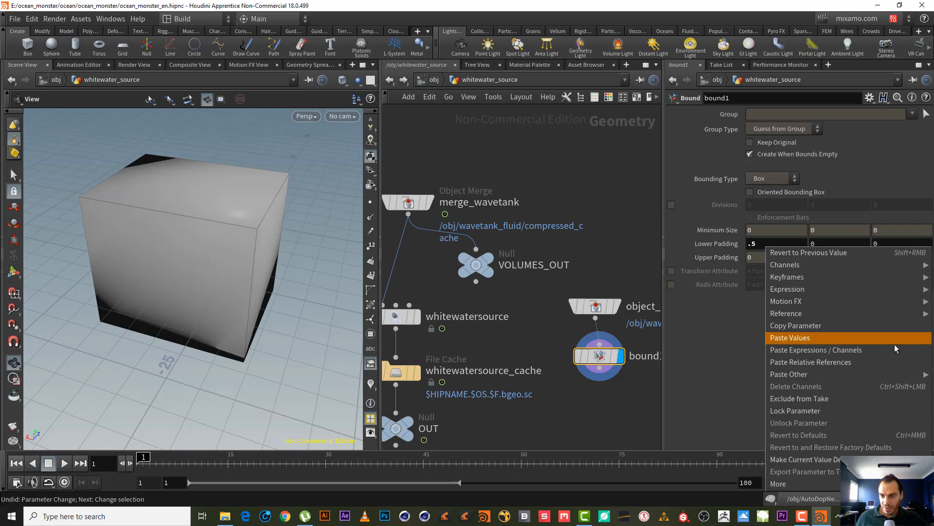
{"action": "left_click", "coordinate": [899, 363]}
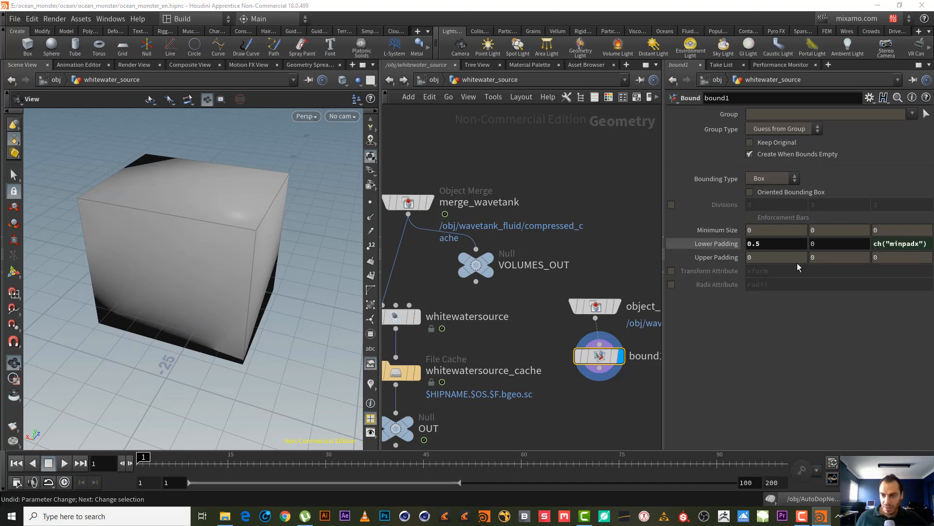
{"action": "right_click", "coordinate": [793, 258]}
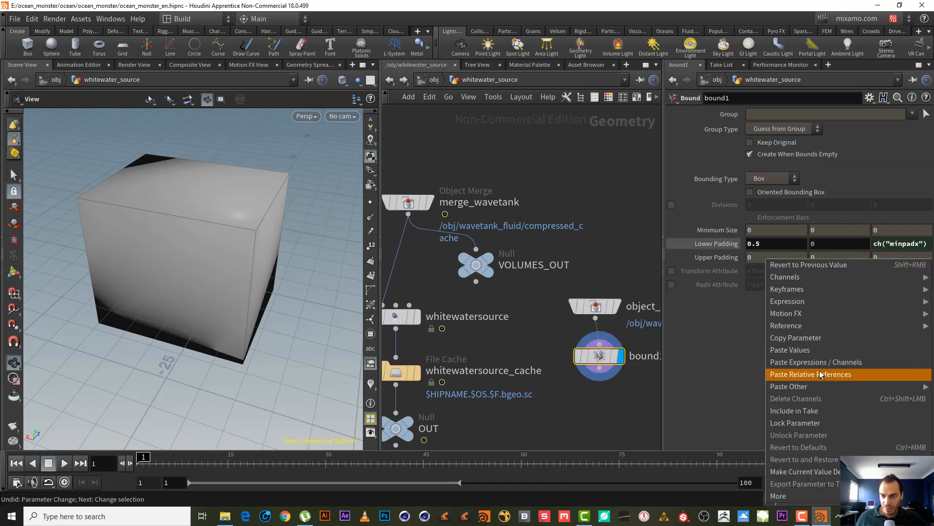
{"action": "left_click", "coordinate": [837, 374]}
{"action": "right_click", "coordinate": [900, 258]}
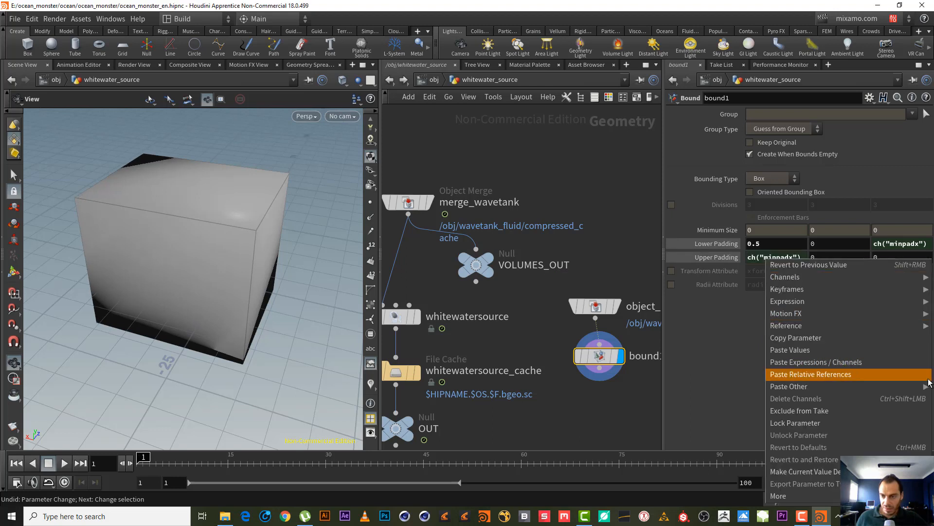
{"action": "left_click", "coordinate": [920, 374]}
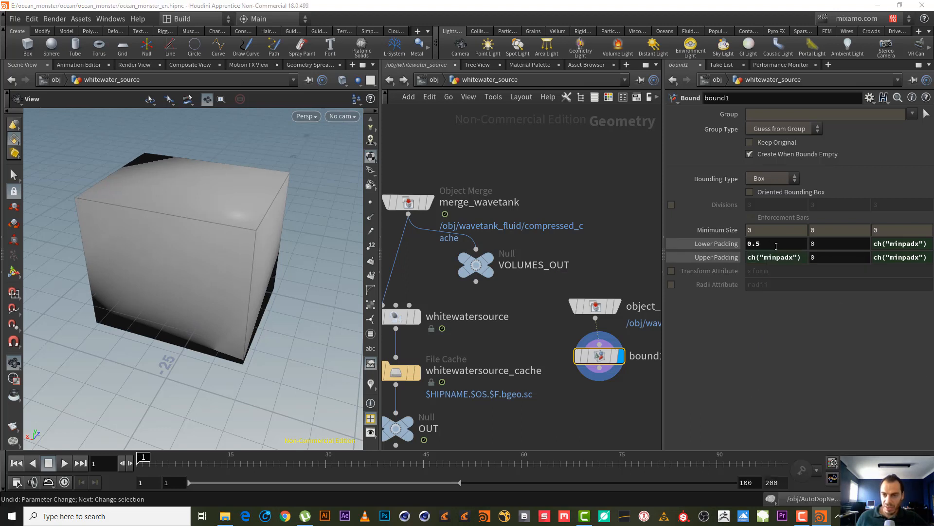
- Set the Bound node's X lower padding to -0.5
{"action": "left_click", "coordinate": [749, 244]}
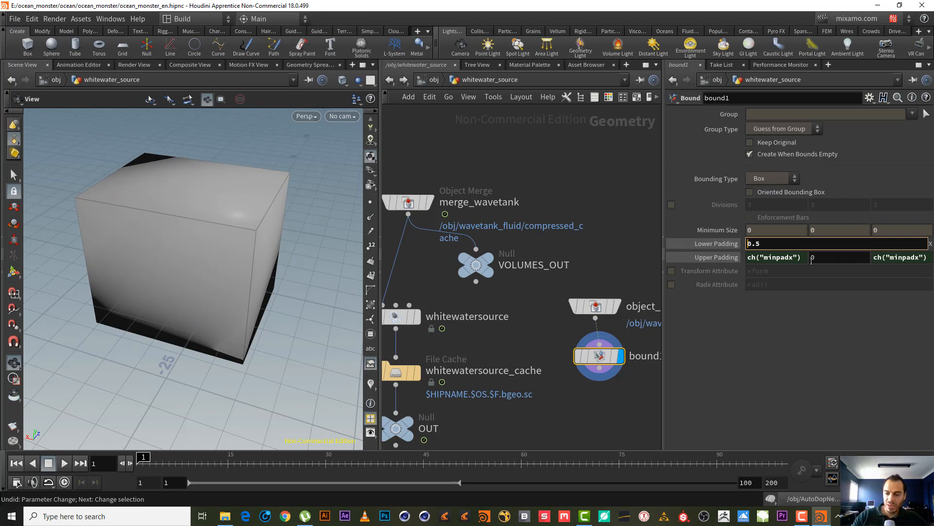
{"action": "type", "text": "-"}
{"action": "key", "text": "Return"}
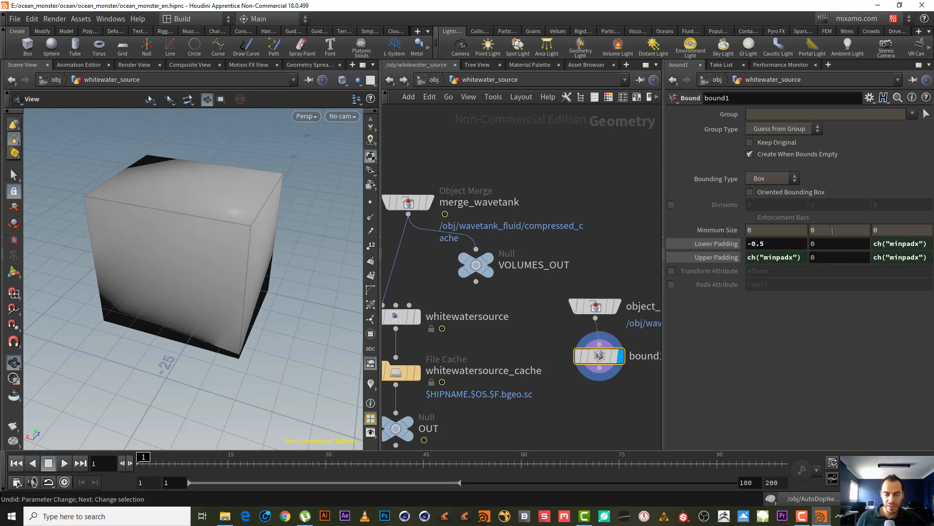
- Add a VDB from Polygons node wired below bound1 and turn on its display
{"action": "middle_click_drag", "start_coordinate": [605, 231], "coordinate": [599, 174]}
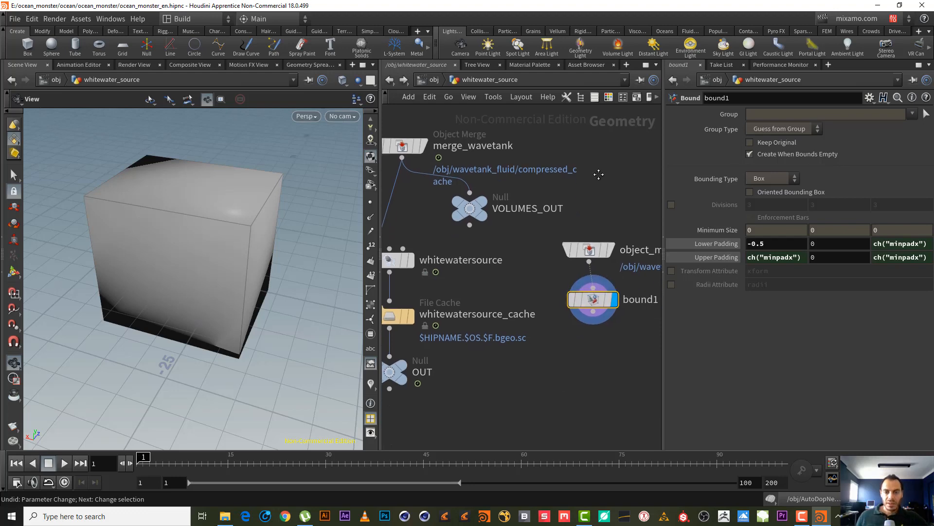
{"action": "key", "text": "Tab"}
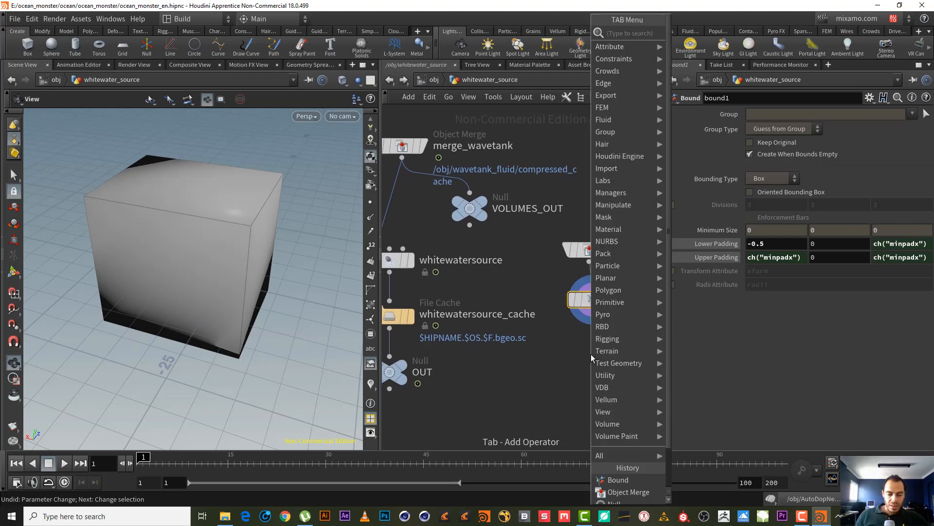
{"action": "type", "text": "c"}
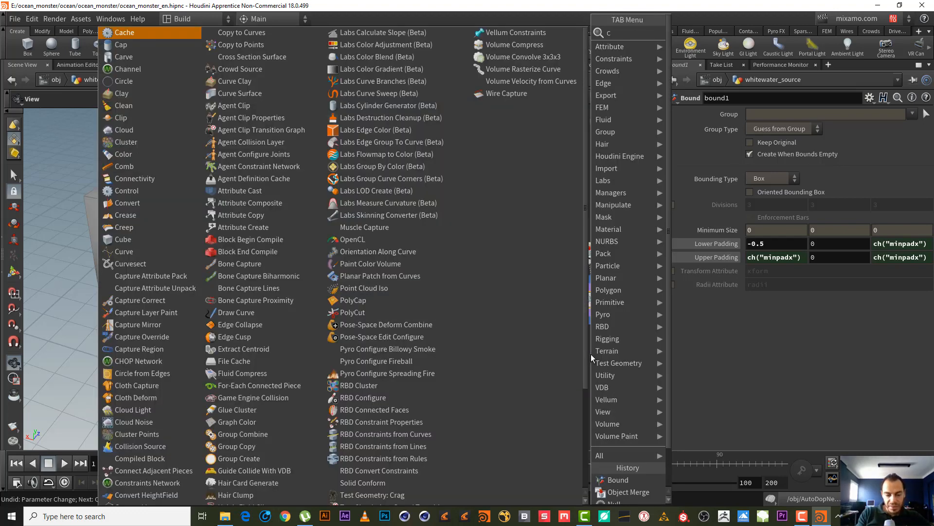
{"action": "key", "text": "BackSpace"}
{"action": "type", "text": "VD"}
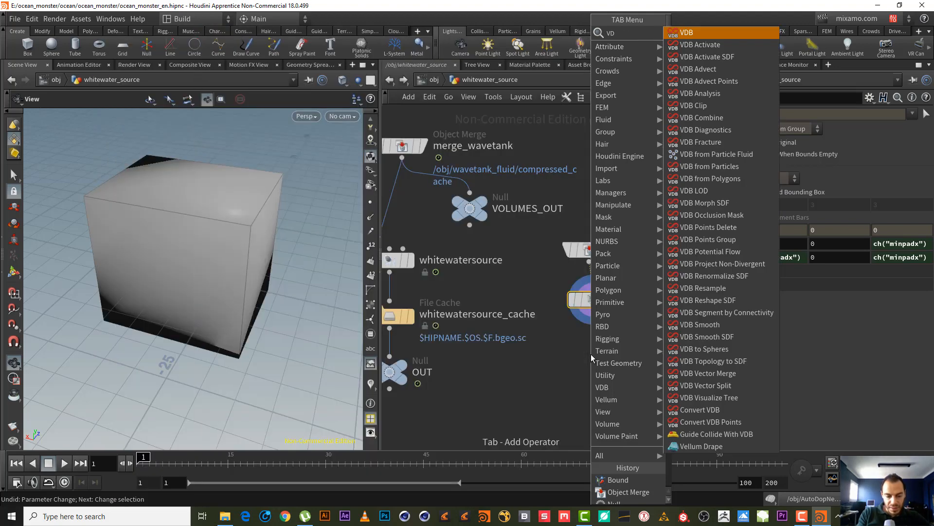
{"action": "type", "text": "B CO"}
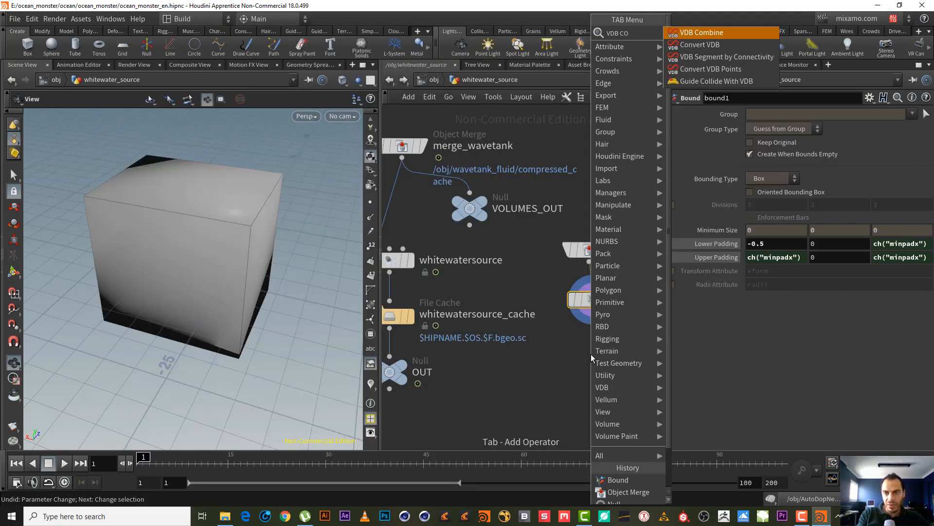
{"action": "key", "text": "BackSpace"}
{"action": "key", "text": "BackSpace"}
{"action": "key", "text": "BackSpace"}
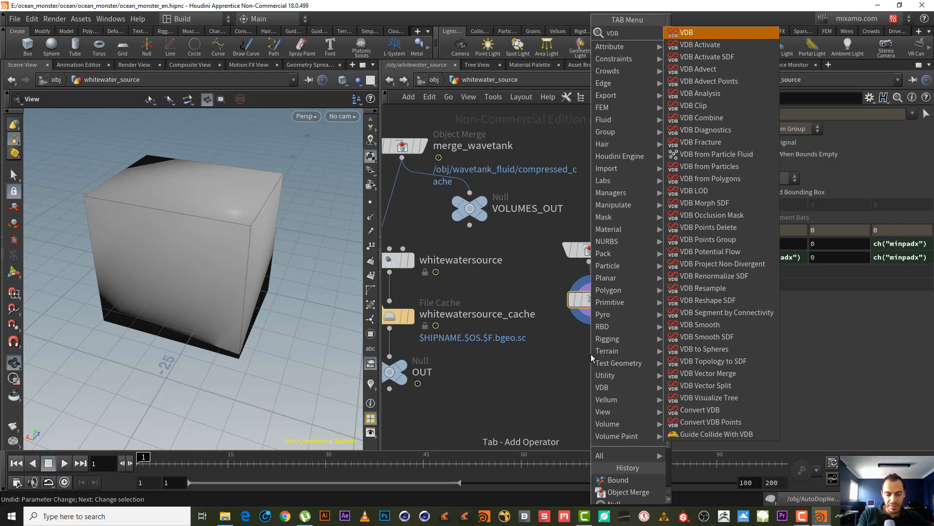
{"action": "type", "text": "FROM"}
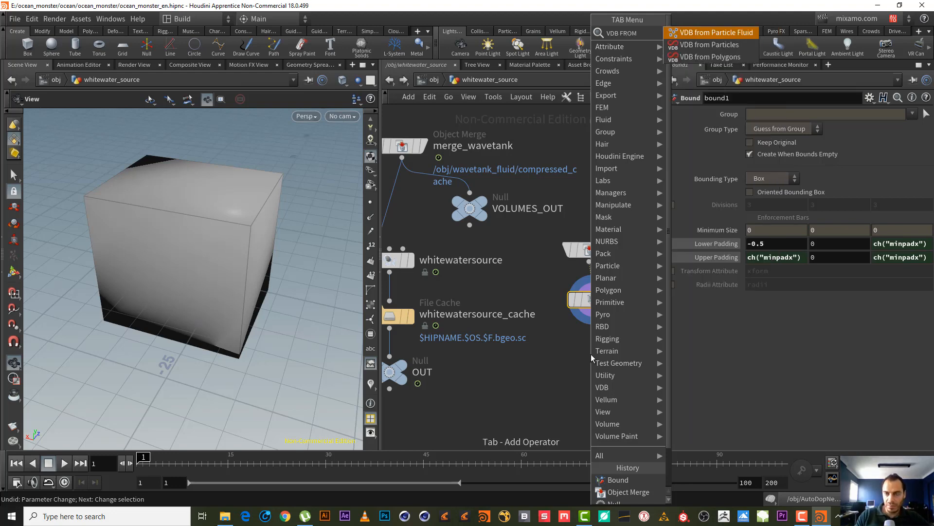
{"action": "key", "text": "Down"}
{"action": "key", "text": "Down"}
{"action": "key", "text": "Return"}
{"action": "left_click", "coordinate": [591, 354]}
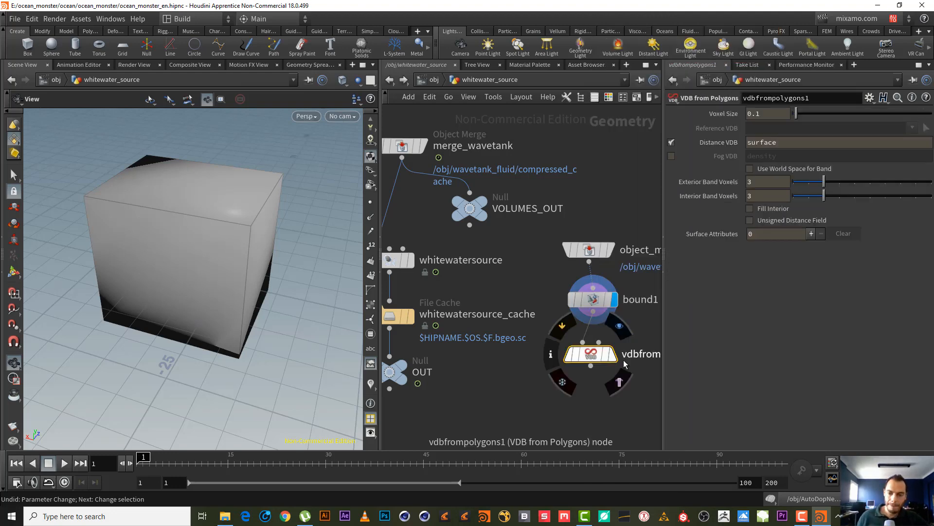
{"action": "key", "text": "r"}
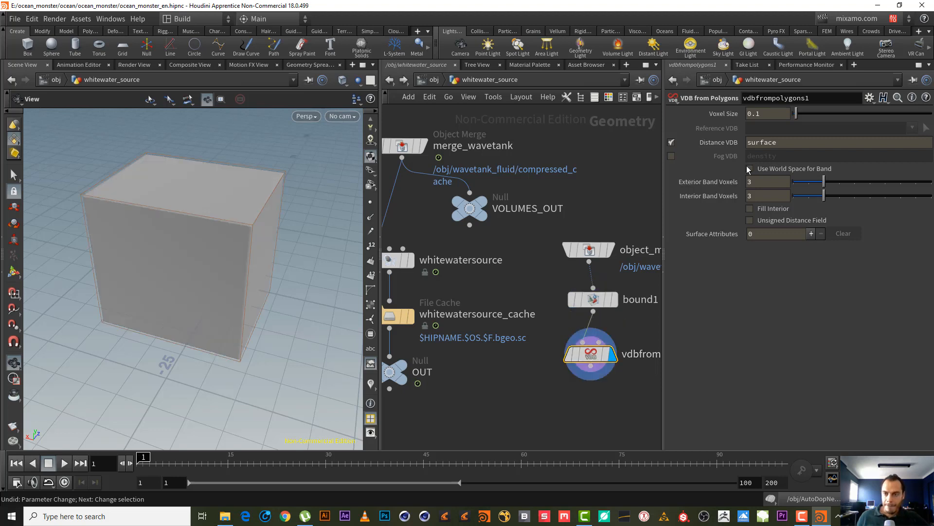
- Make the VDB from Polygons output only the density Fog VDB and wire it into whitewatersource's Emission Mask input
{"action": "left_click", "coordinate": [672, 156]}
{"action": "left_click", "coordinate": [671, 142]}
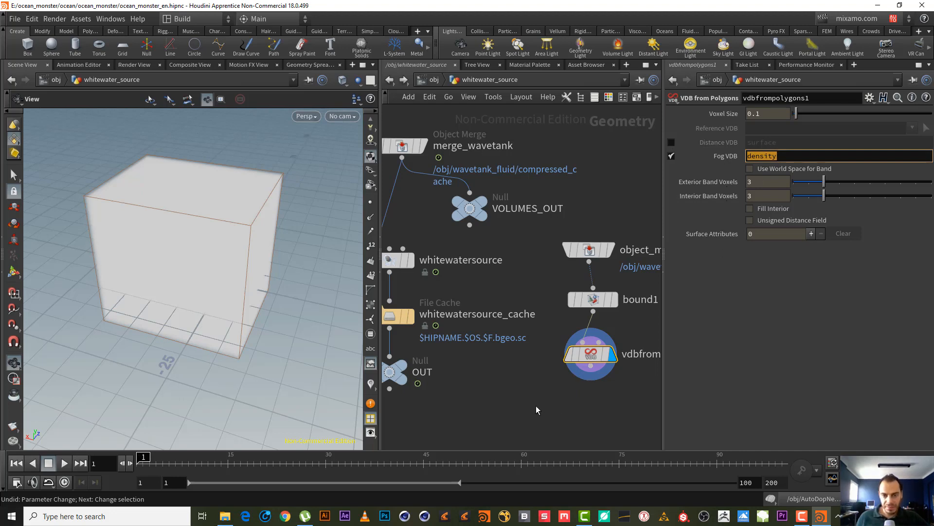
{"action": "middle_click_drag", "start_coordinate": [535, 406], "coordinate": [583, 392]}
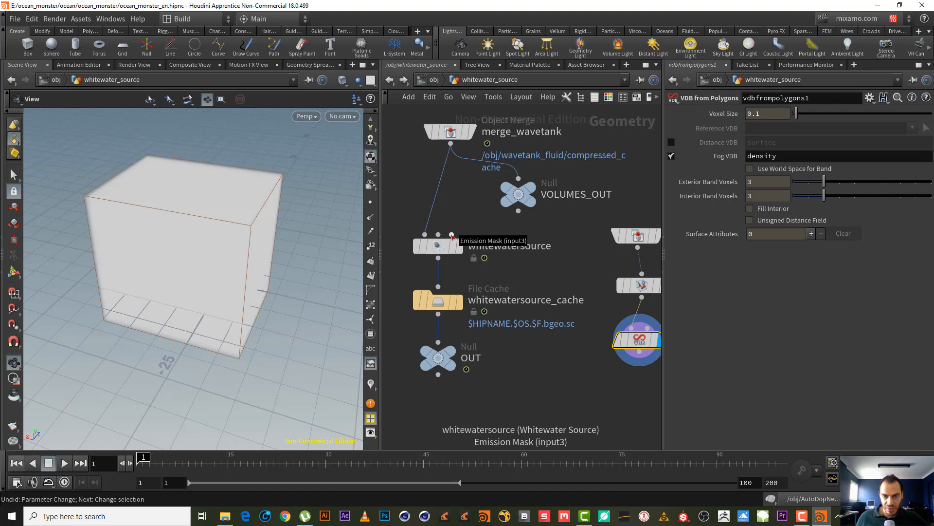
{"action": "left_click", "coordinate": [452, 236]}
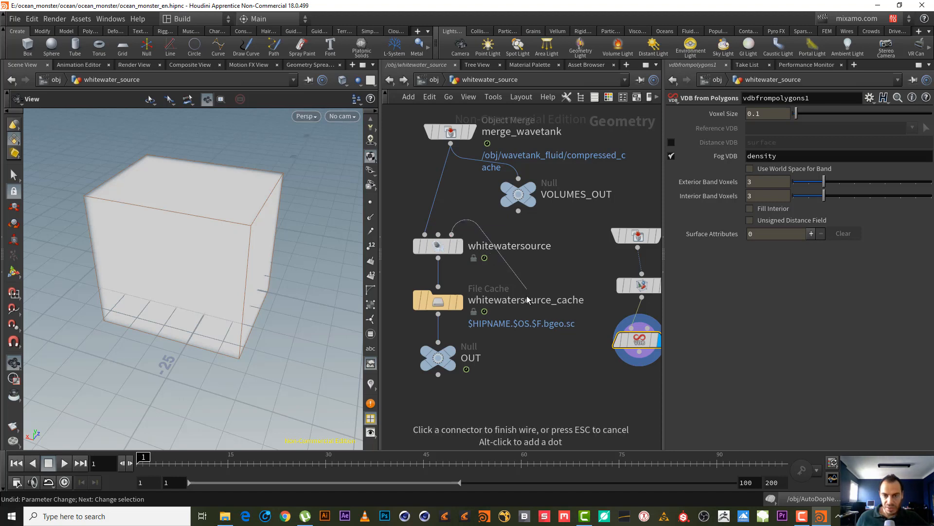
- Enable Mask Name in whitewatersource's volume settings and set it to density
{"action": "left_click", "coordinate": [438, 246]}
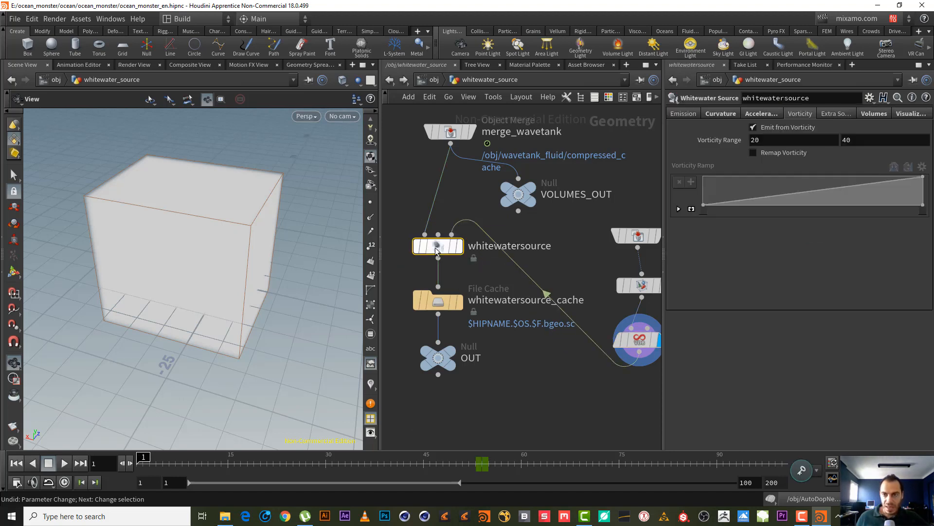
{"action": "left_click", "coordinate": [879, 115]}
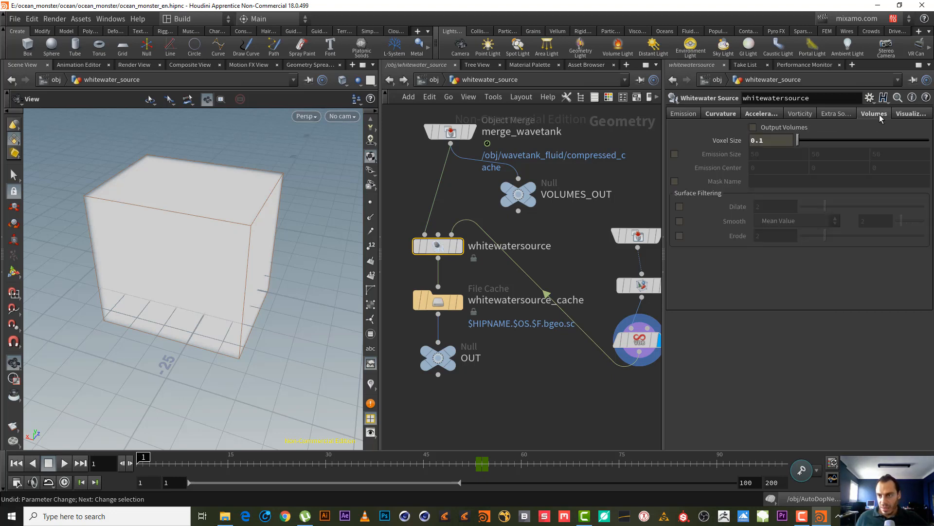
{"action": "left_click", "coordinate": [674, 181]}
{"action": "left_click", "coordinate": [788, 181]}
{"action": "type", "text": "density"}
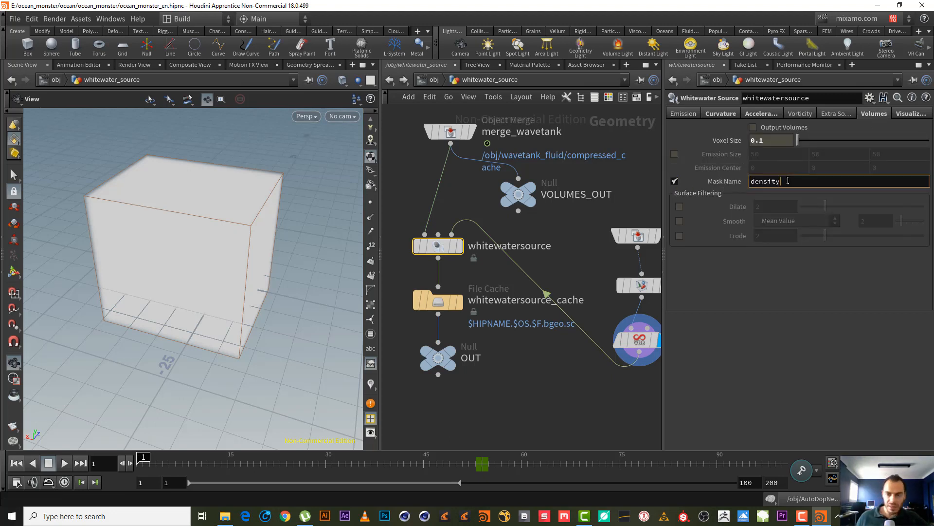
{"action": "key", "text": "Return"}
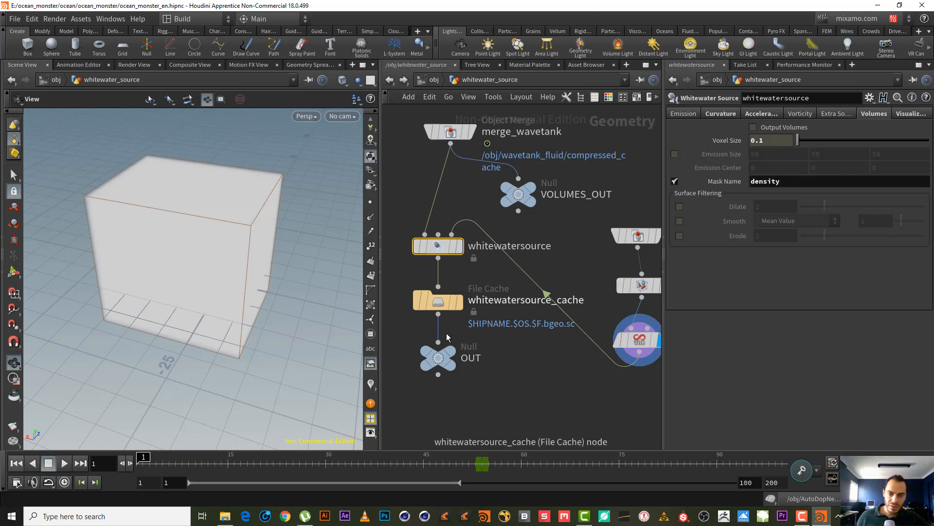
- Display the OUT null and examine the masked emission points at frames 20, 35 and 61
{"action": "left_click", "coordinate": [452, 351]}
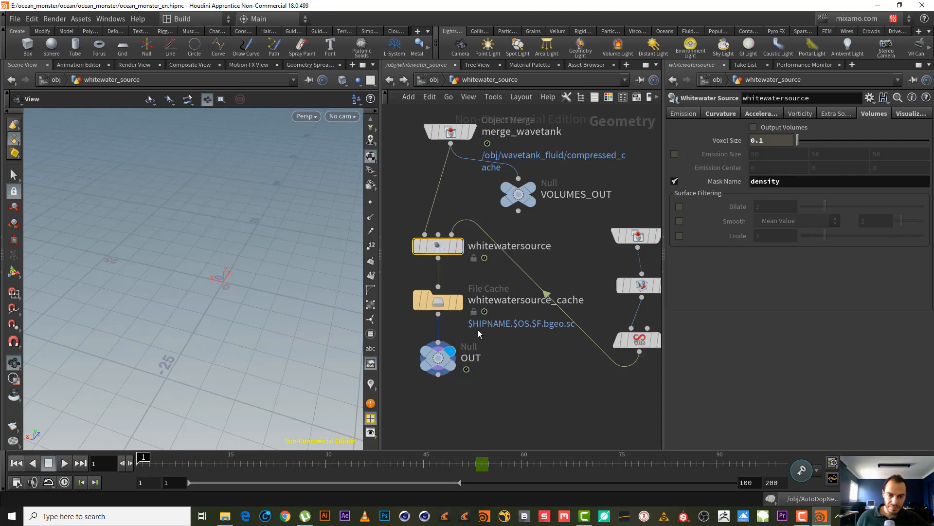
{"action": "left_click", "coordinate": [265, 466]}
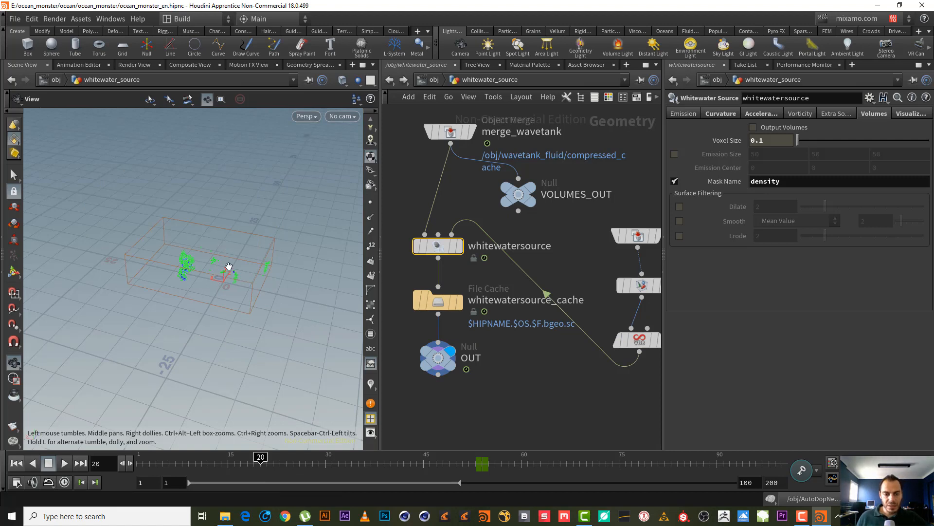
{"action": "left_click_drag", "start_coordinate": [228, 266], "coordinate": [235, 295]}
{"action": "left_click", "coordinate": [359, 460]}
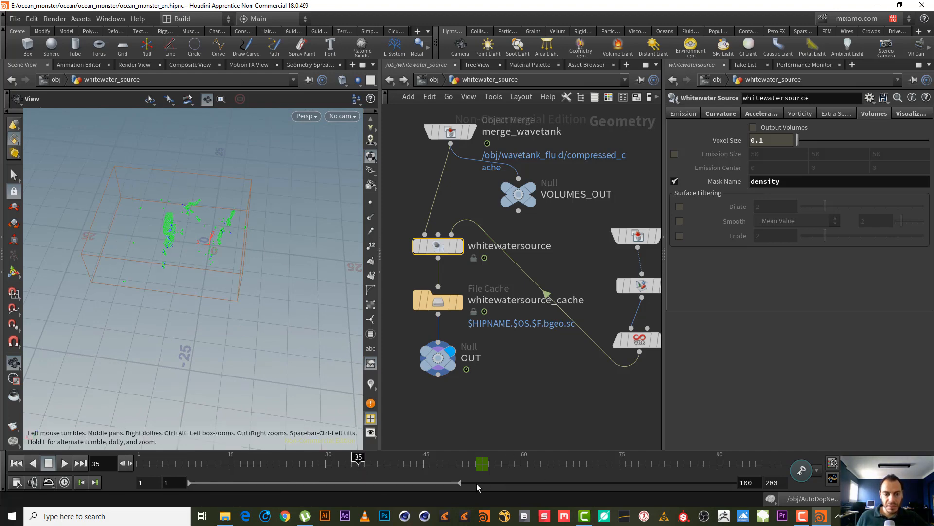
{"action": "left_click", "coordinate": [463, 467]}
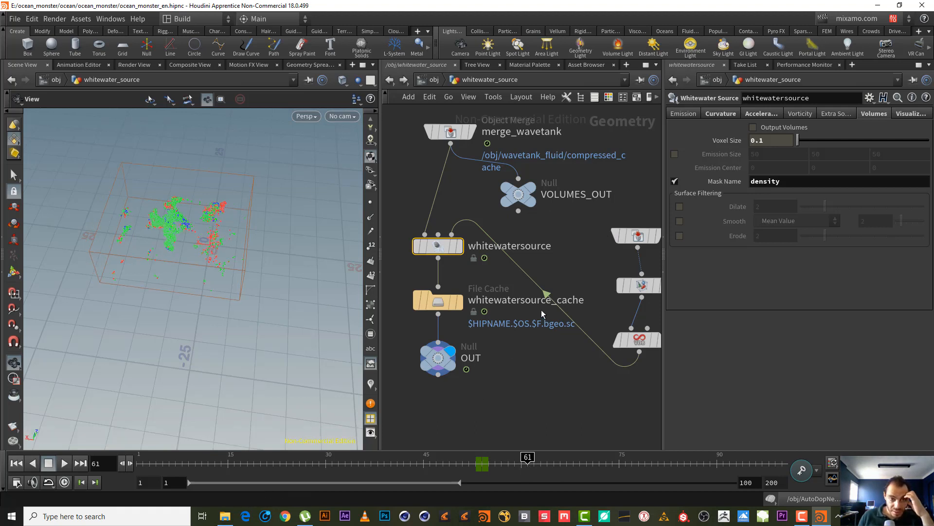
{"action": "right_click_drag", "start_coordinate": [186, 232], "coordinate": [300, 207]}
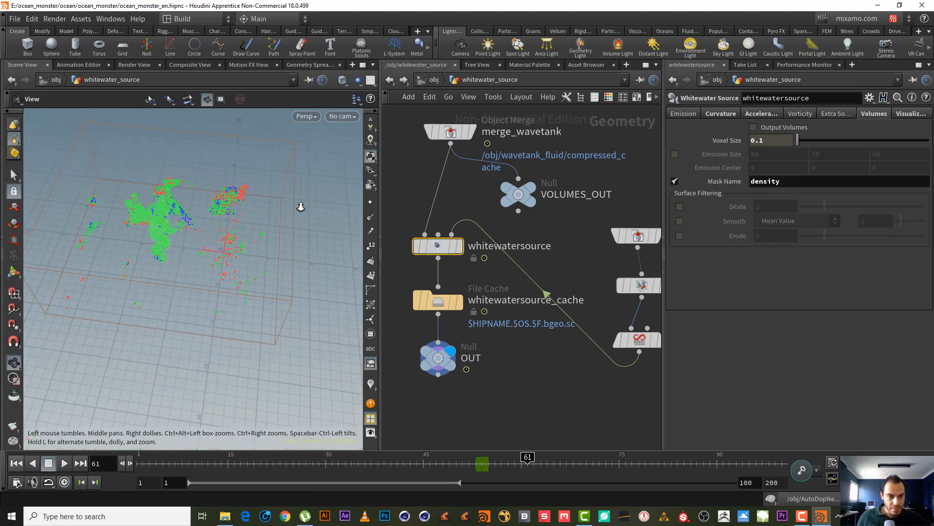
{"action": "left_click_drag", "start_coordinate": [187, 253], "coordinate": [187, 238]}
{"action": "middle_click_drag", "start_coordinate": [188, 238], "coordinate": [199, 280]}
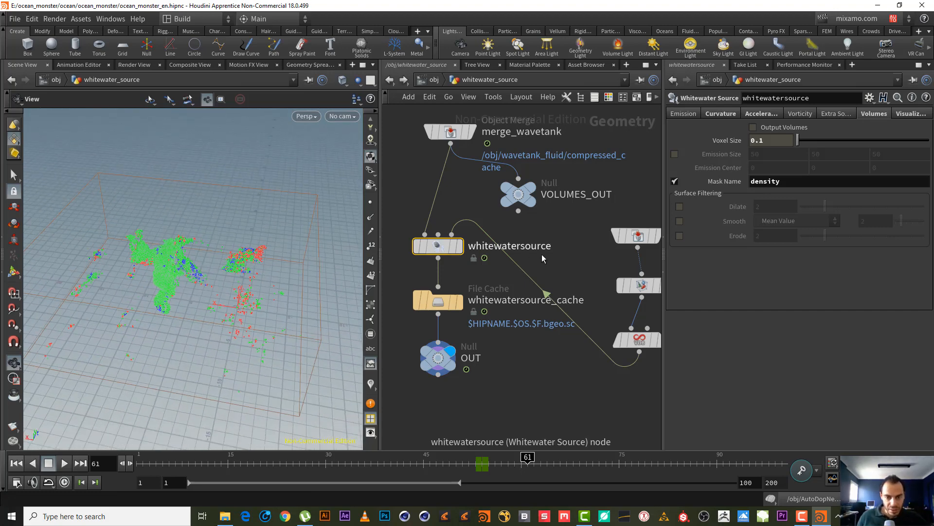
- Disconnect whitewatersource's emission mask wire to compare the emitted points, and undo the disconnection
{"action": "key", "text": "y"}
{"action": "left_click_drag", "start_coordinate": [546, 264], "coordinate": [515, 291]}
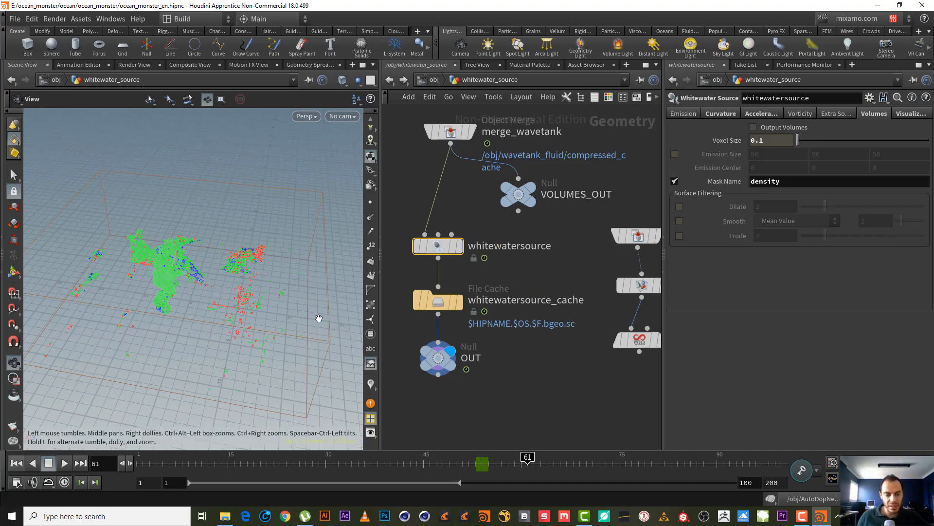
{"action": "key", "text": "ctrl+z"}
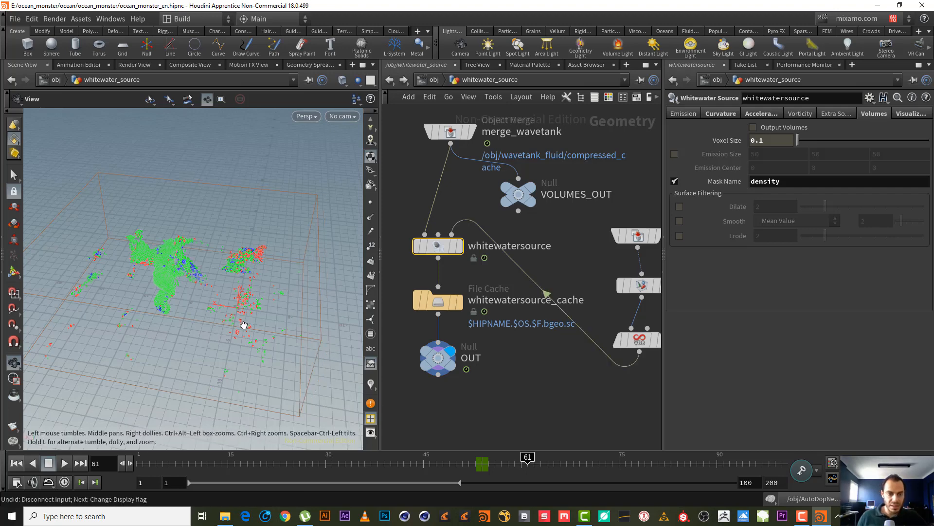
{"action": "left_click_drag", "start_coordinate": [194, 267], "coordinate": [190, 294]}
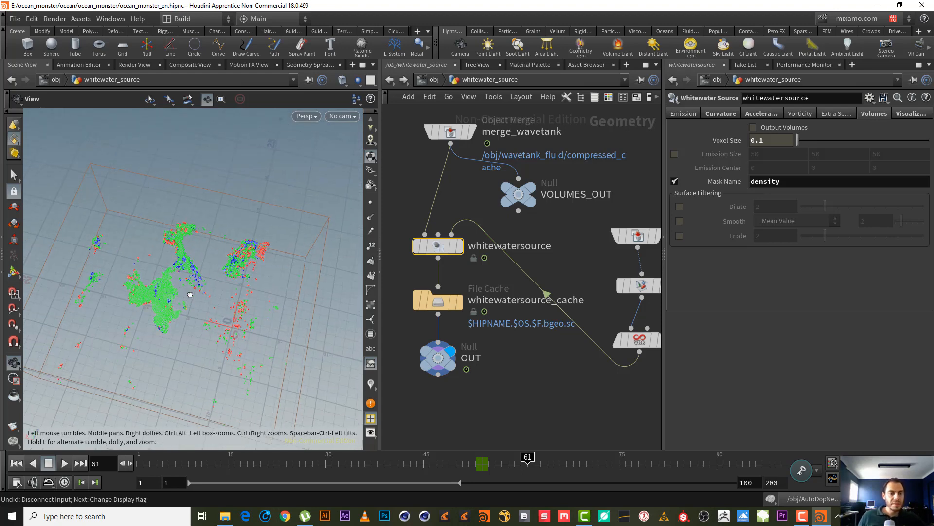
{"action": "left_click_drag", "start_coordinate": [198, 258], "coordinate": [209, 228]}
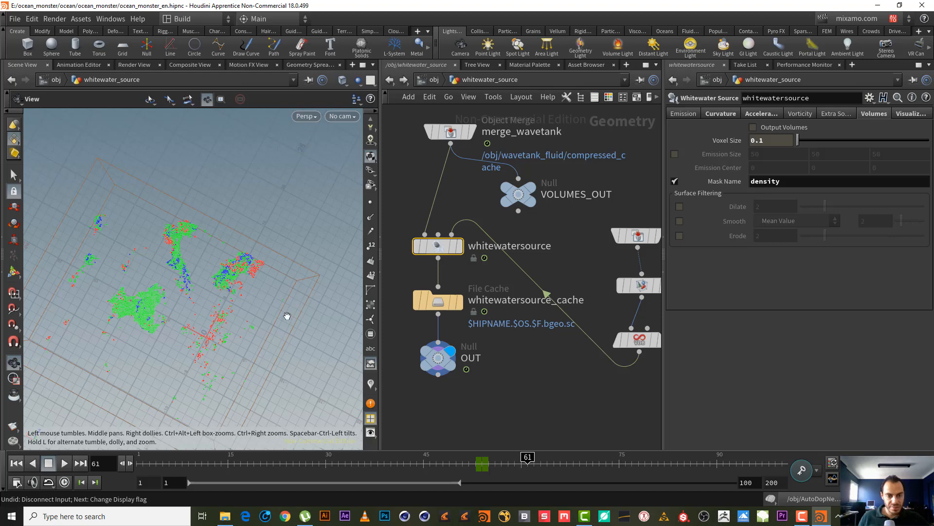
{"action": "left_click_drag", "start_coordinate": [287, 315], "coordinate": [315, 308]}
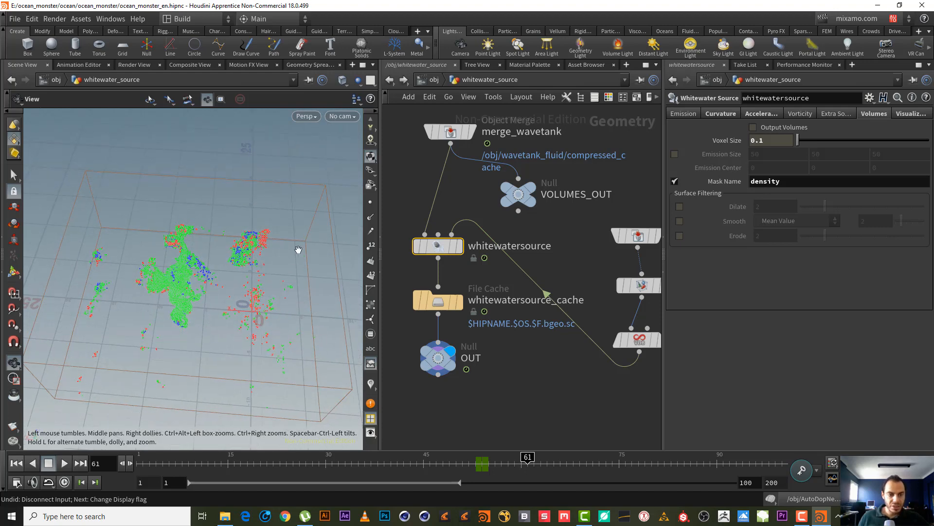
- Examine the emitted points from a low side view and check the object merge that feeds the emission mask
{"action": "left_click", "coordinate": [561, 370]}
{"action": "key", "text": "h"}
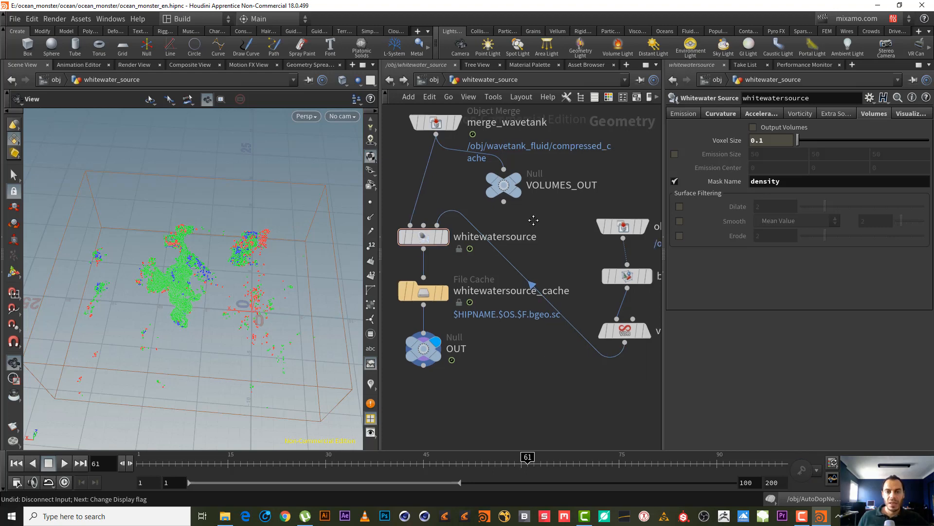
{"action": "left_click_drag", "start_coordinate": [309, 263], "coordinate": [228, 228]}
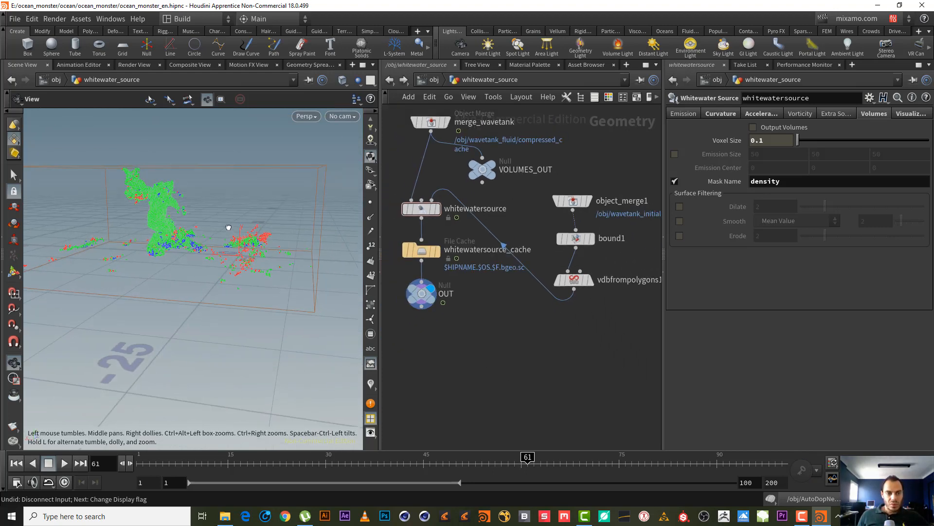
{"action": "left_click", "coordinate": [572, 201]}
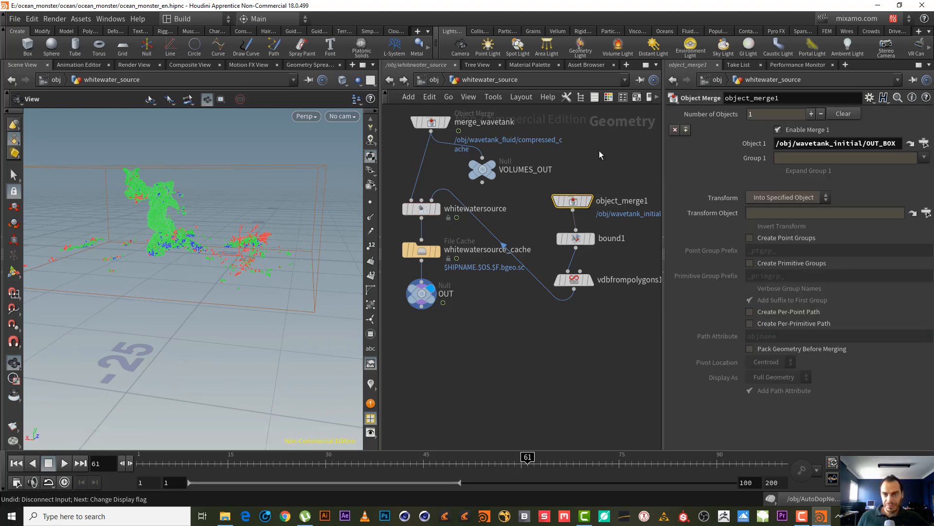
{"action": "left_click_drag", "start_coordinate": [570, 191], "coordinate": [544, 211]}
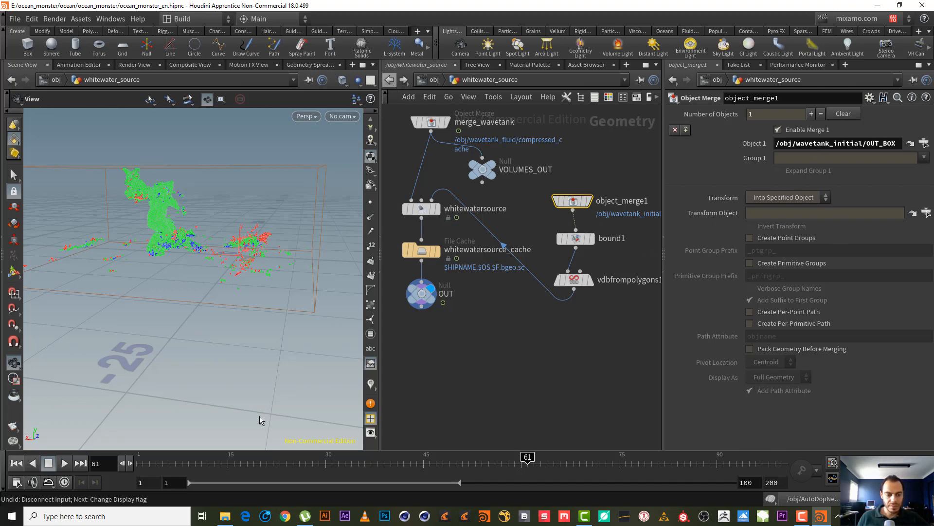
- Return to the object level, reset the timeline to frame 1 and open the whitewater_sim DOP network
{"action": "key", "text": "u"}
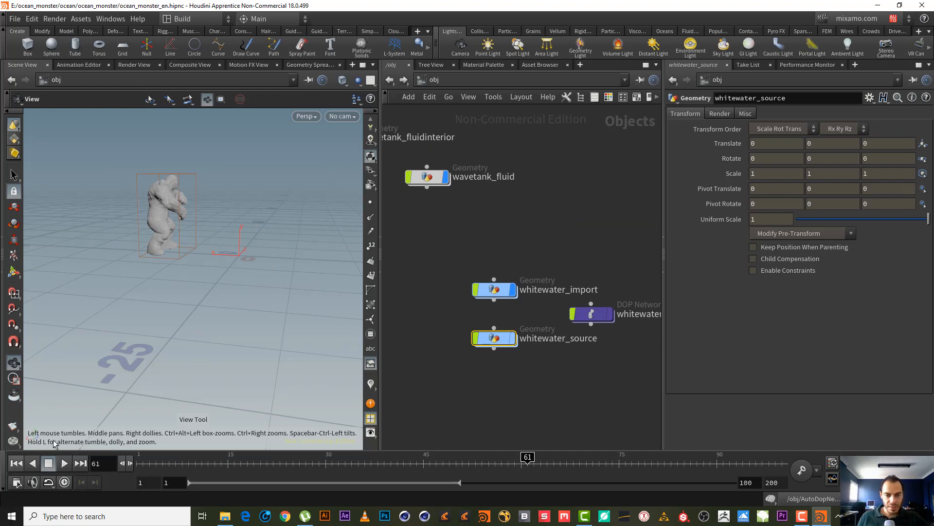
{"action": "key", "text": "ctrl+Up"}
{"action": "middle_click_drag", "start_coordinate": [559, 367], "coordinate": [508, 358]}
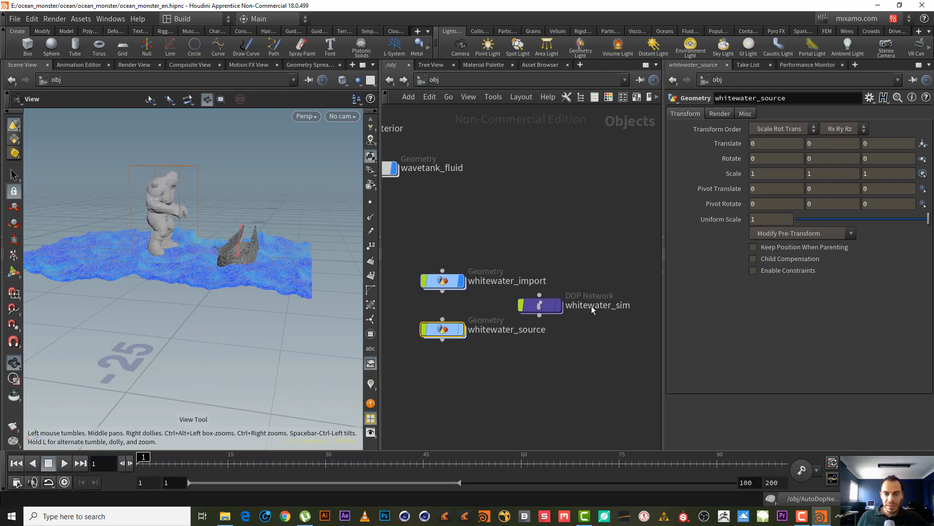
{"action": "double_click", "coordinate": [540, 306]}
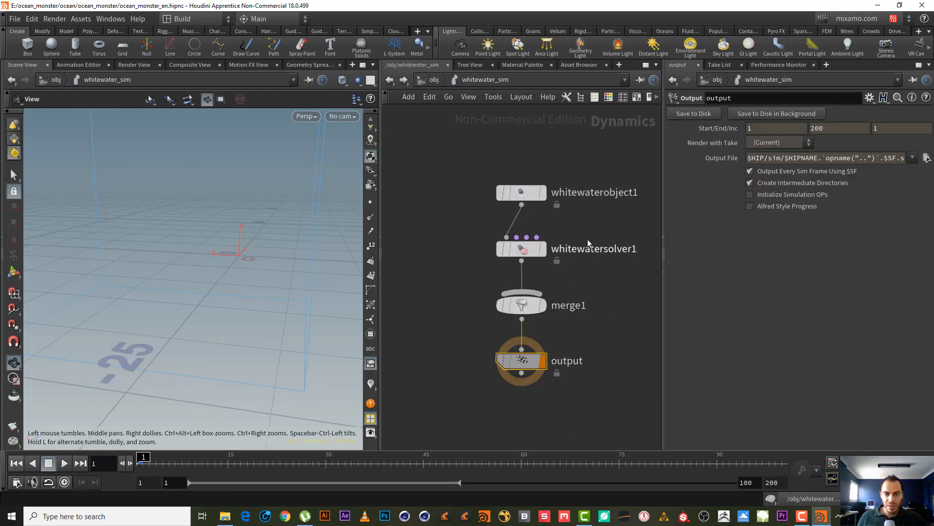